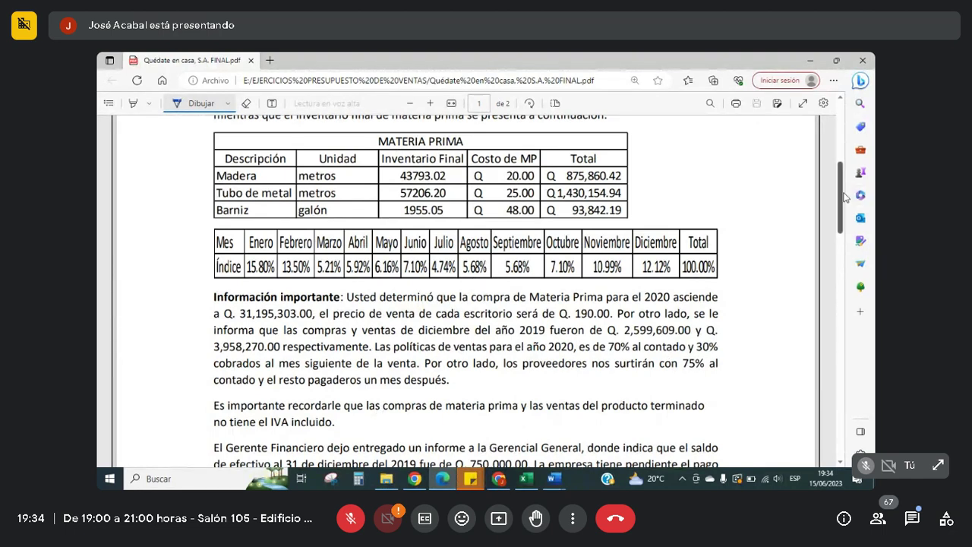
# Review the raw material table, monthly index and important information on 2020 purchases and sales in the exercise PDF.
pyautogui.moveTo(842, 199); pyautogui.dragTo(840, 219)
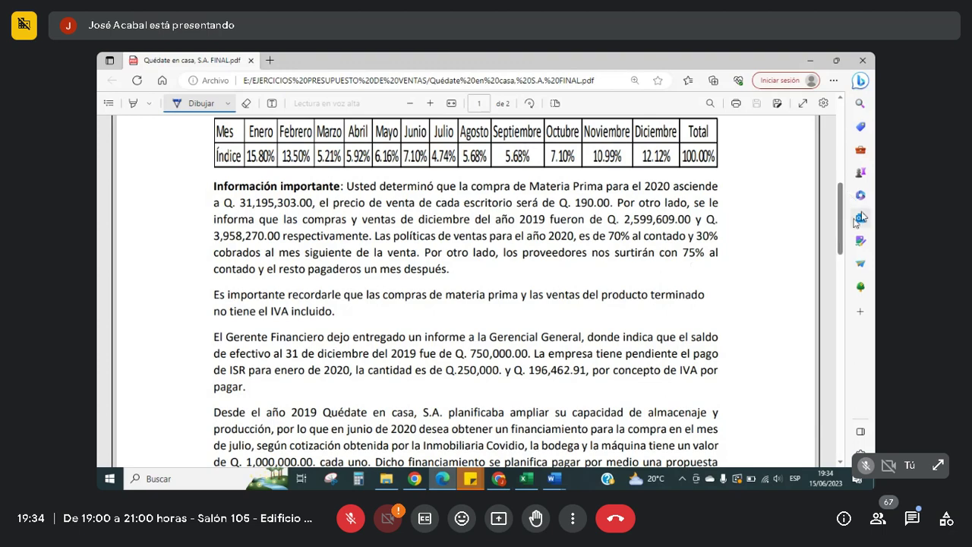
pyautogui.moveTo(843, 219); pyautogui.dragTo(843, 221)
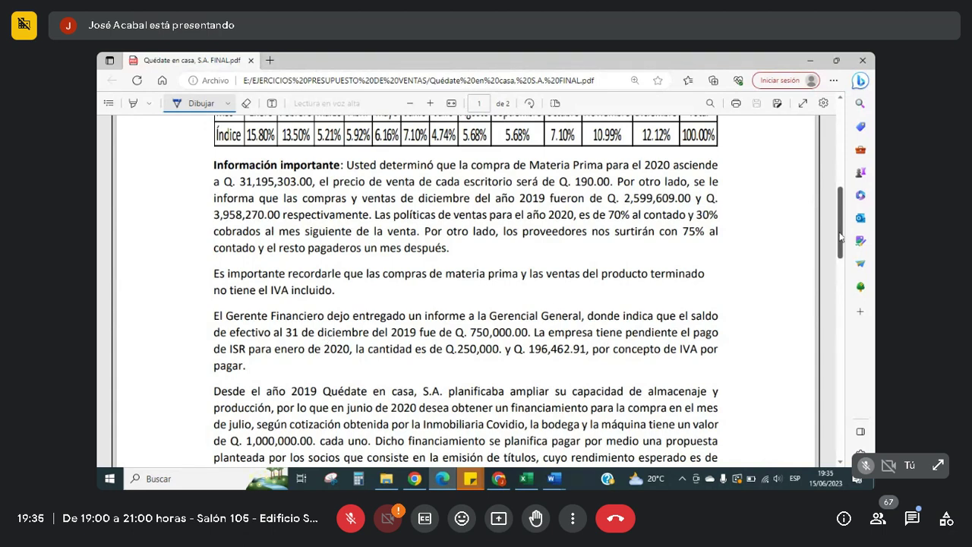
pyautogui.moveTo(841, 238); pyautogui.dragTo(829, 204)
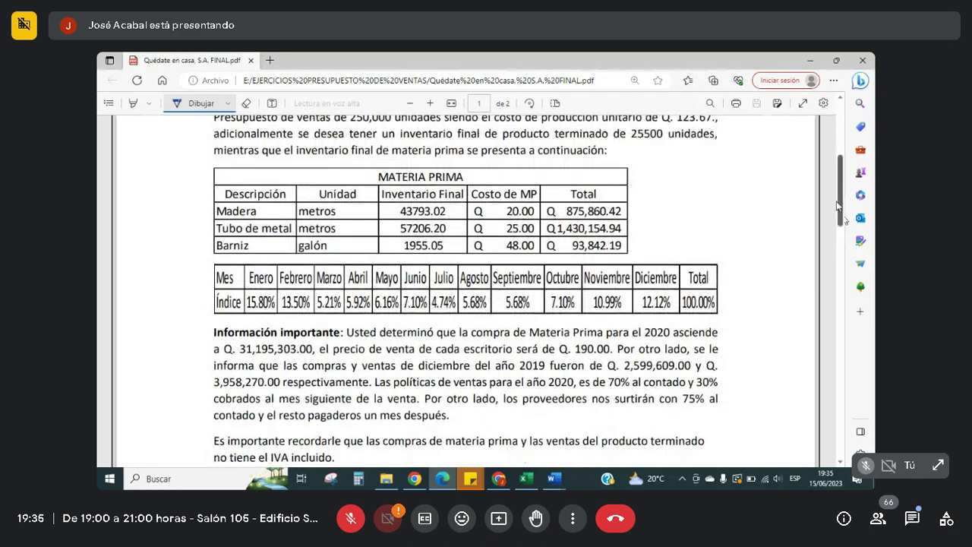
pyautogui.moveTo(838, 206); pyautogui.dragTo(838, 192)
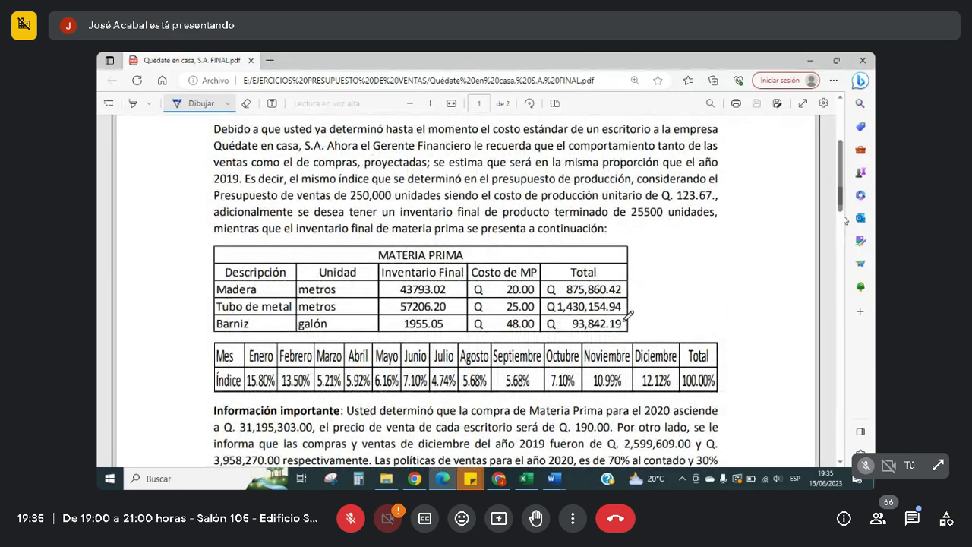
# Switch to the Excel workbook and inspect the unit price and quantity in the SIN IVA sales budget row.
pyautogui.click(523, 481)
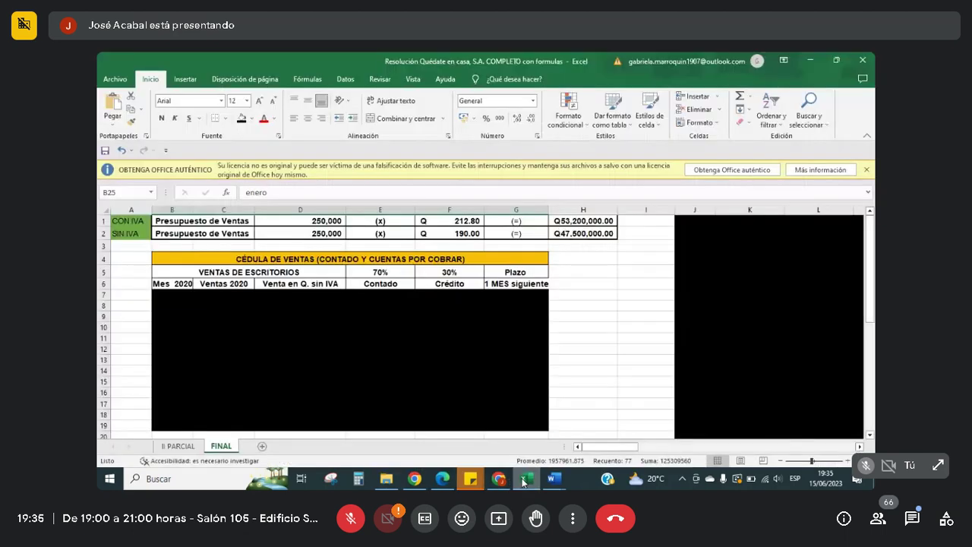
pyautogui.click(583, 259)
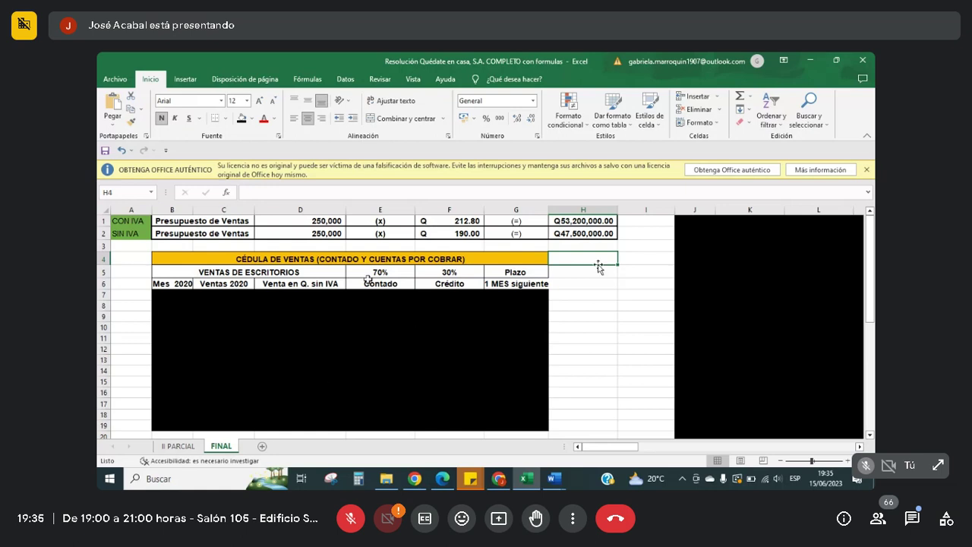
pyautogui.click(131, 257)
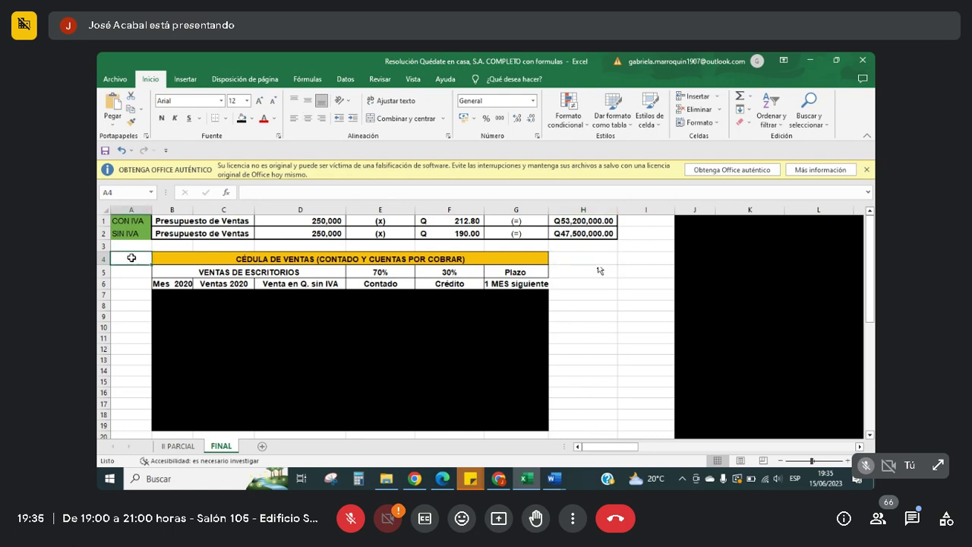
pyautogui.click(426, 231)
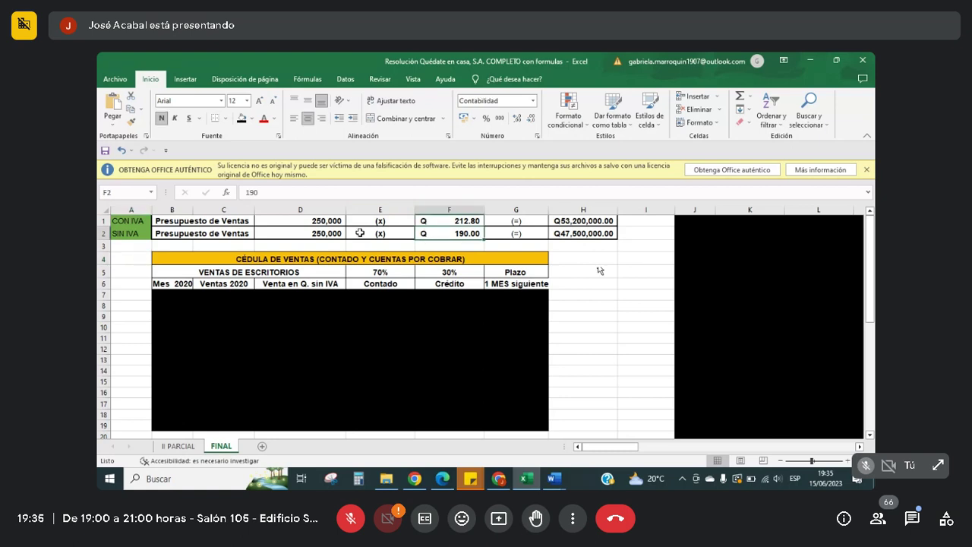
pyautogui.click(335, 233)
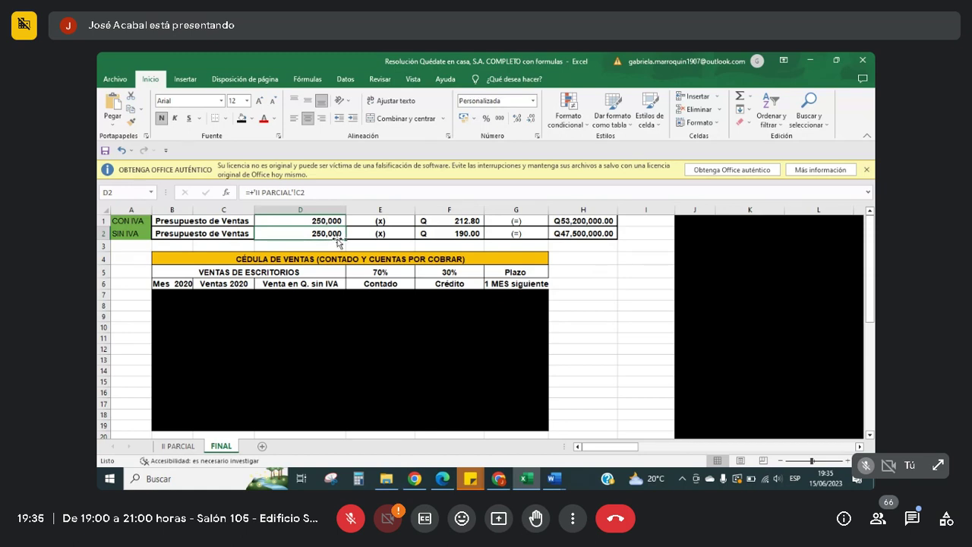
# Compare the price, quantity and total formulas of the sales budget with and without IVA.
pyautogui.click(457, 221)
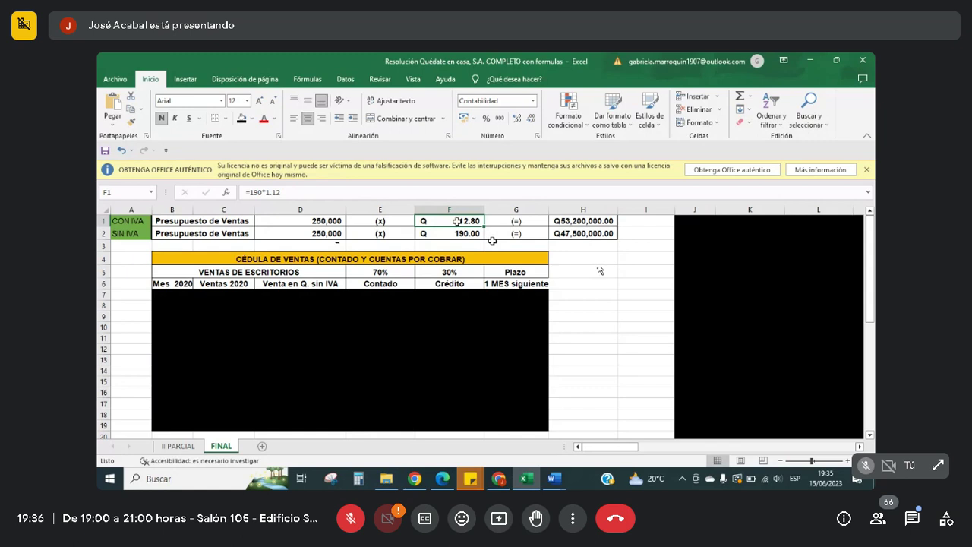
pyautogui.click(473, 233)
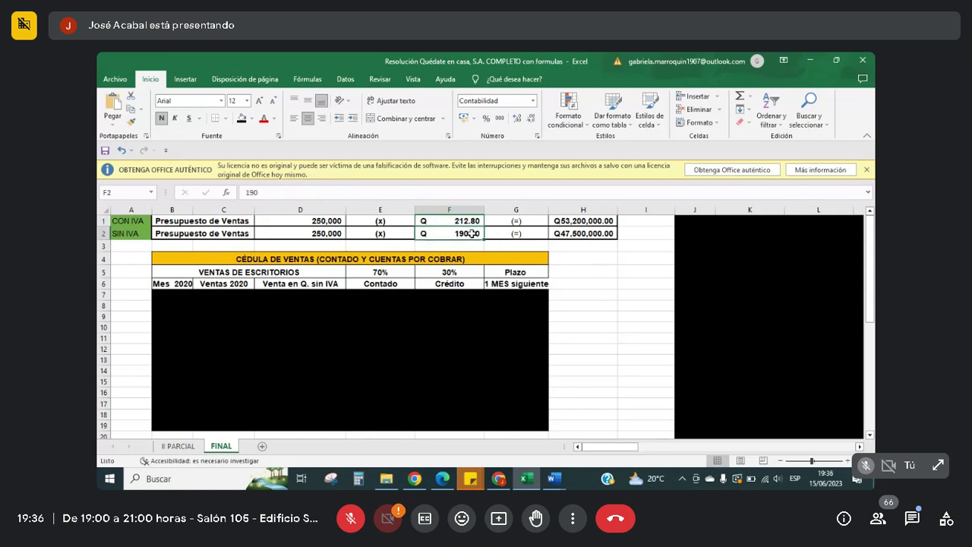
pyautogui.click(472, 223)
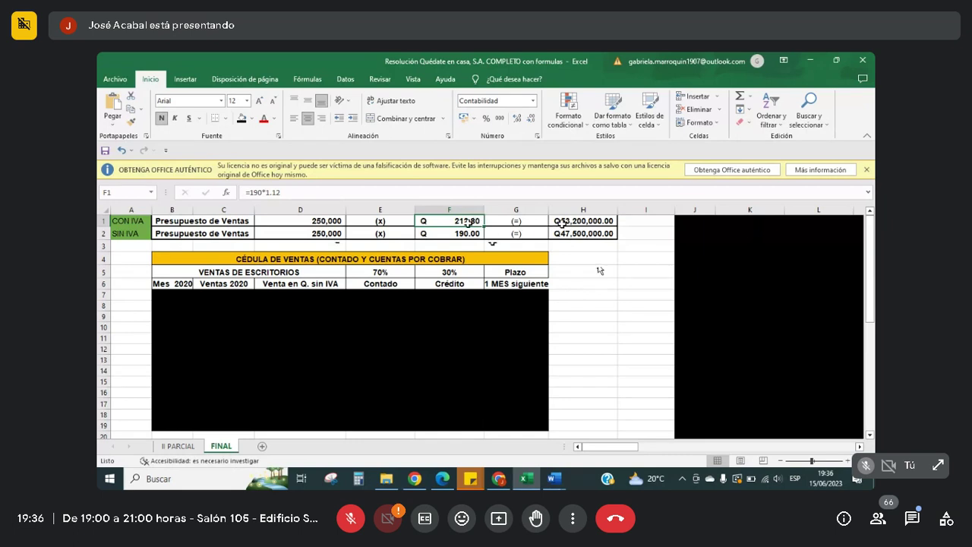
pyautogui.click(565, 224)
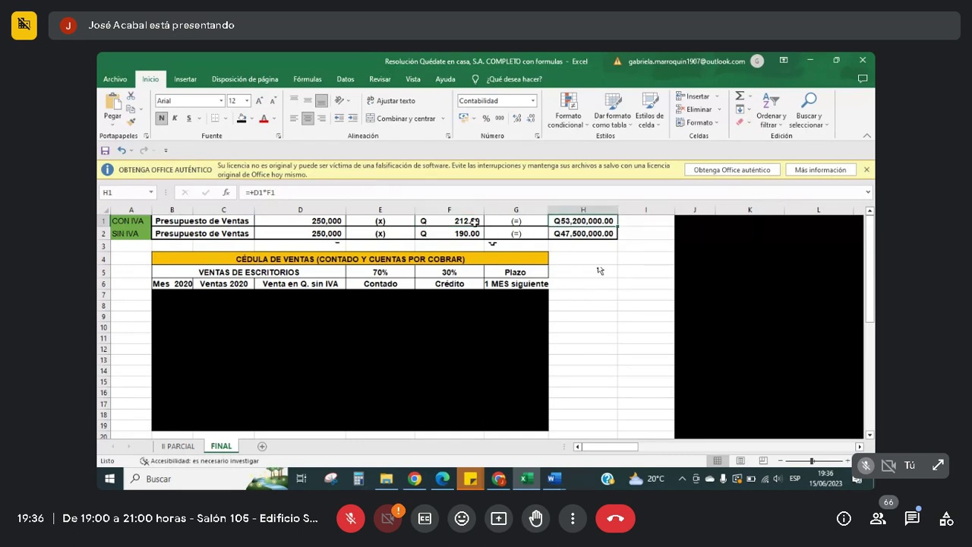
pyautogui.click(474, 221)
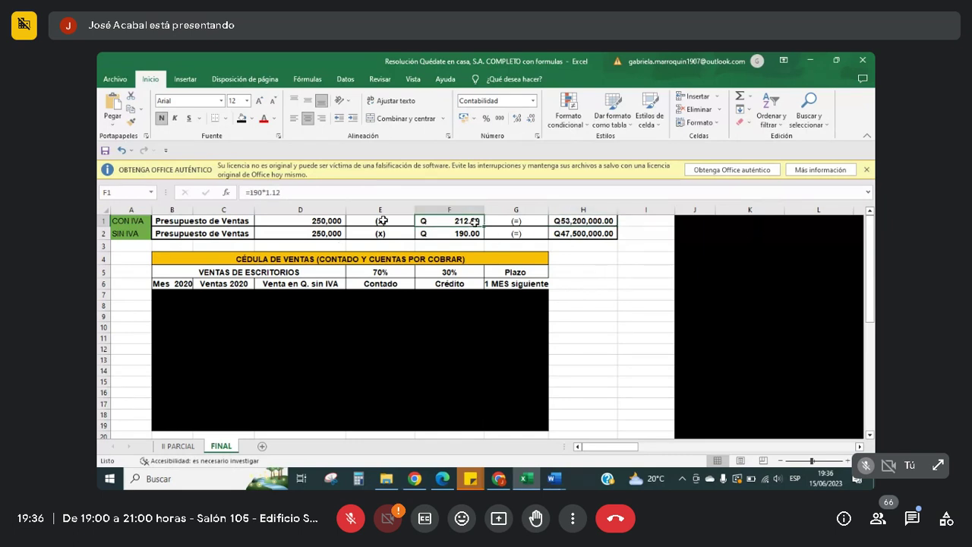
pyautogui.click(340, 221)
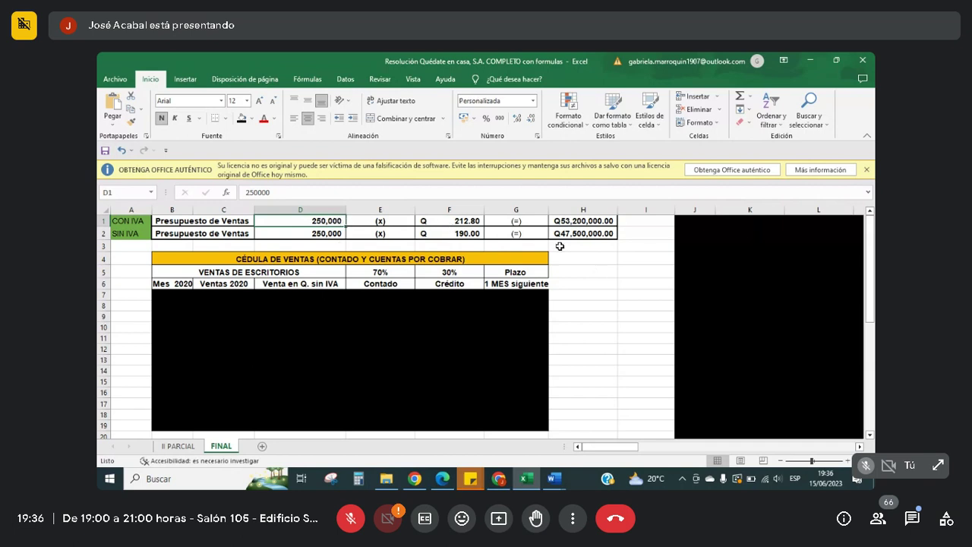
pyautogui.click(594, 230)
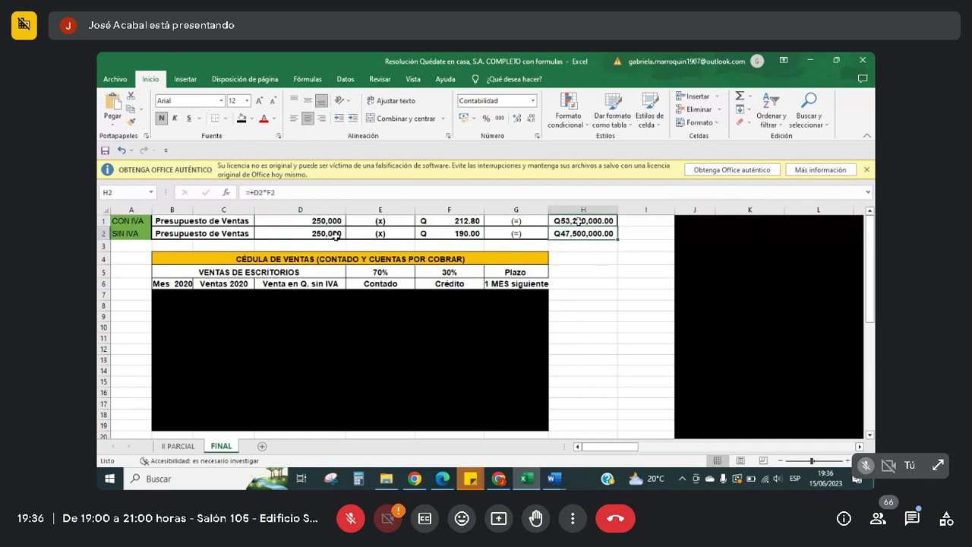
pyautogui.click(579, 222)
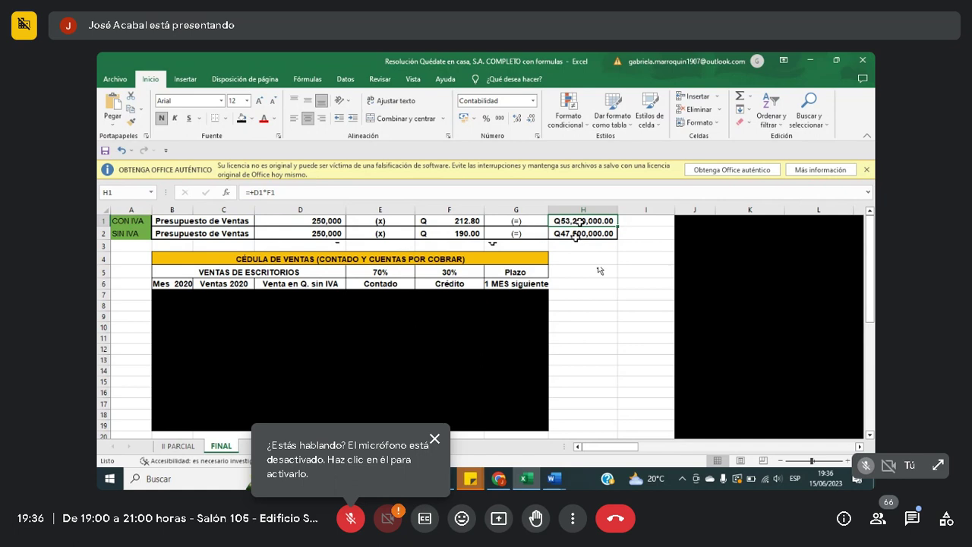
pyautogui.click(578, 236)
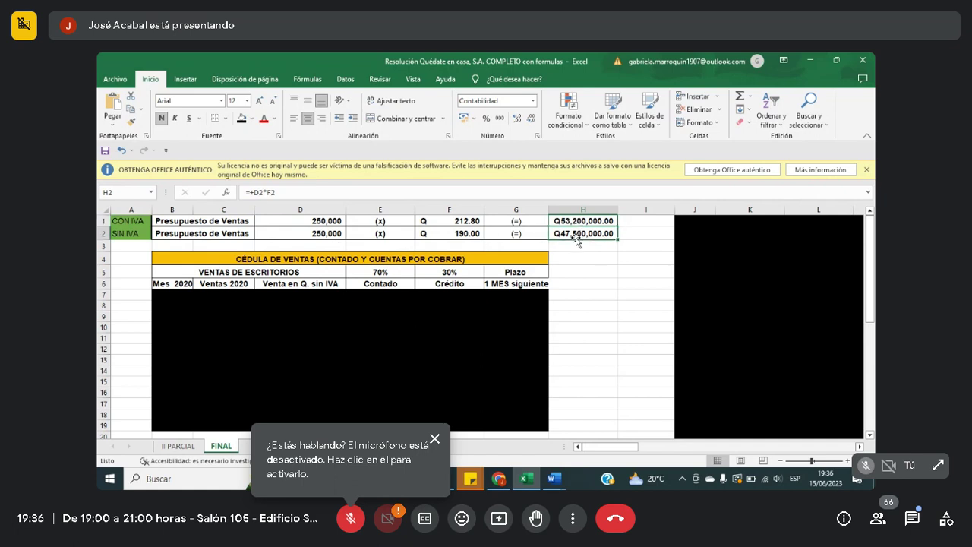
pyautogui.click(589, 285)
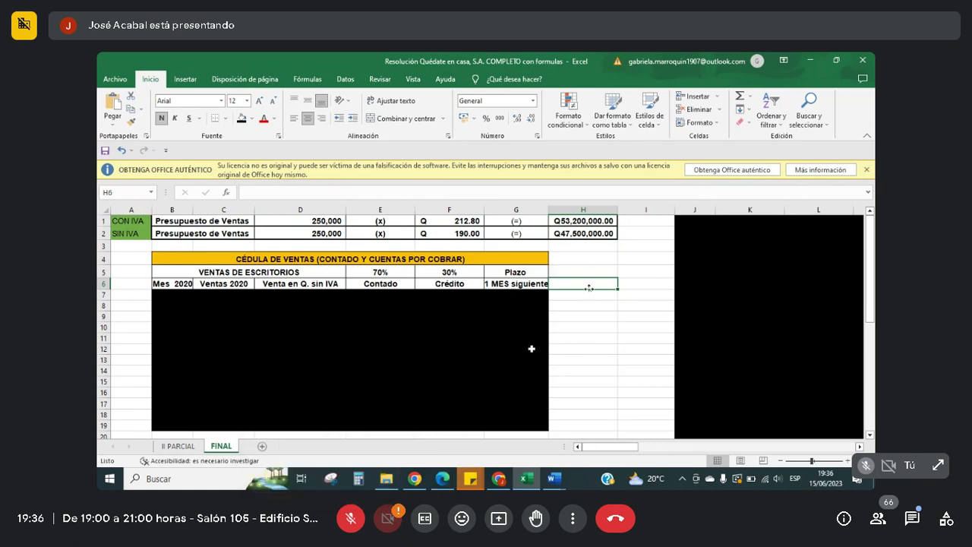
pyautogui.click(502, 480)
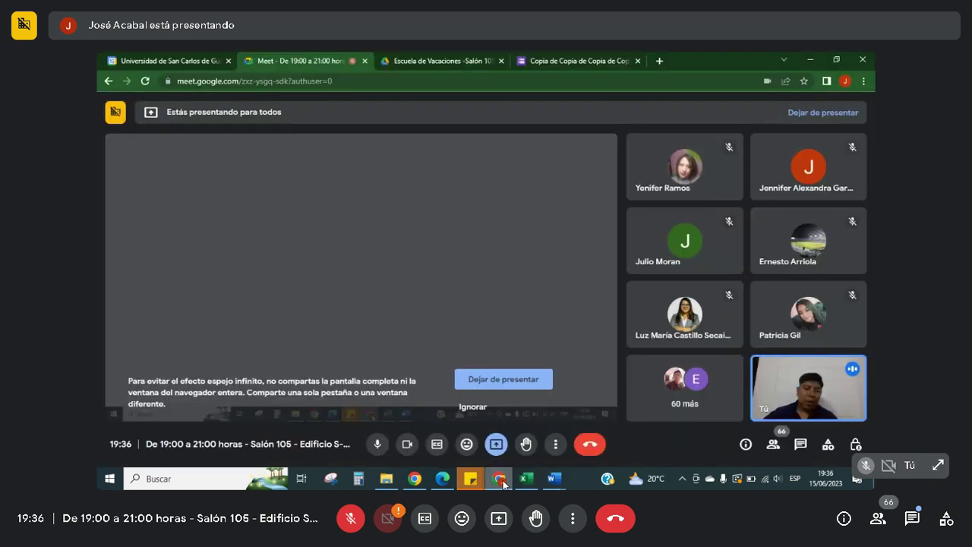
pyautogui.click(802, 444)
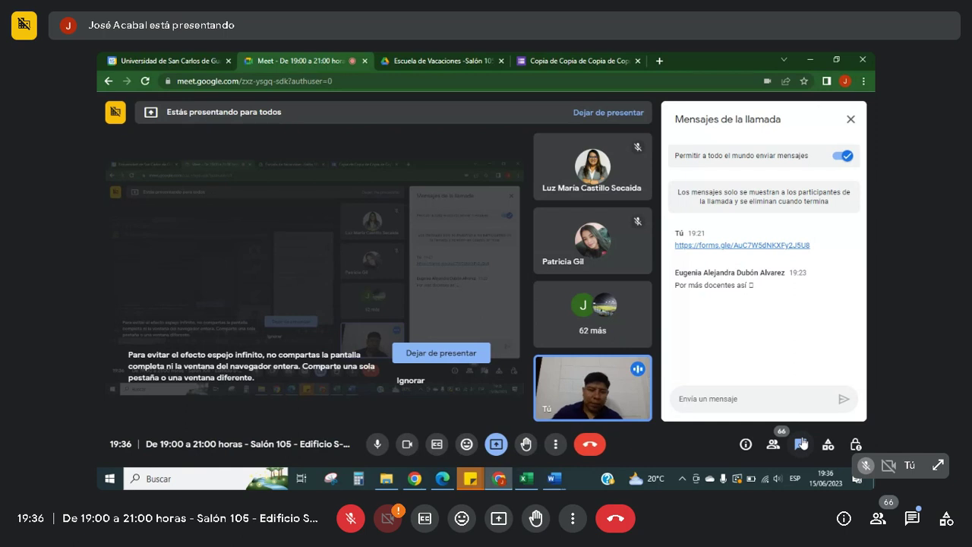
pyautogui.write('https://forms.gle/AuC7W5dNKXFy2J5U8')
pyautogui.press('Return')
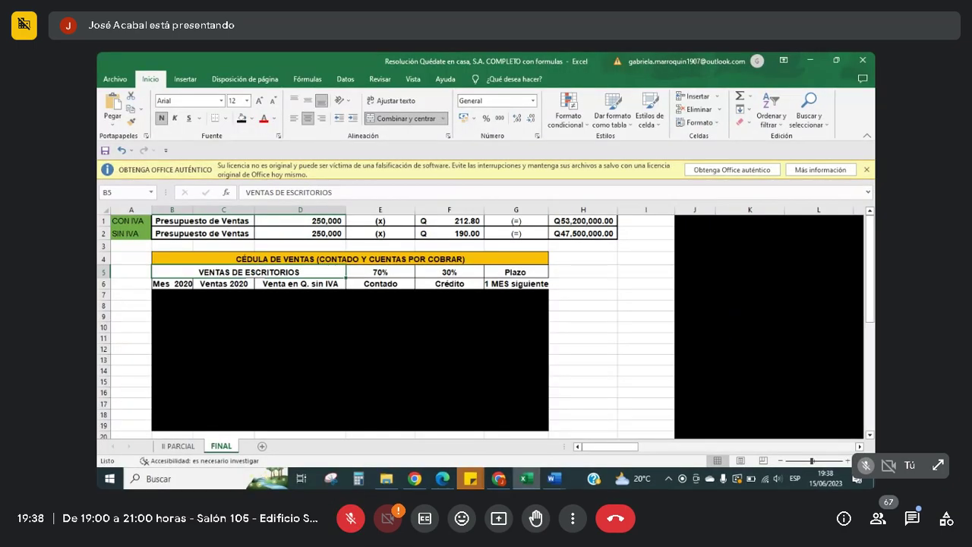
# Examine the column headings and the cash and credit percentages of the CÉDULA DE VENTAS table in Excel.
pyautogui.click(175, 284)
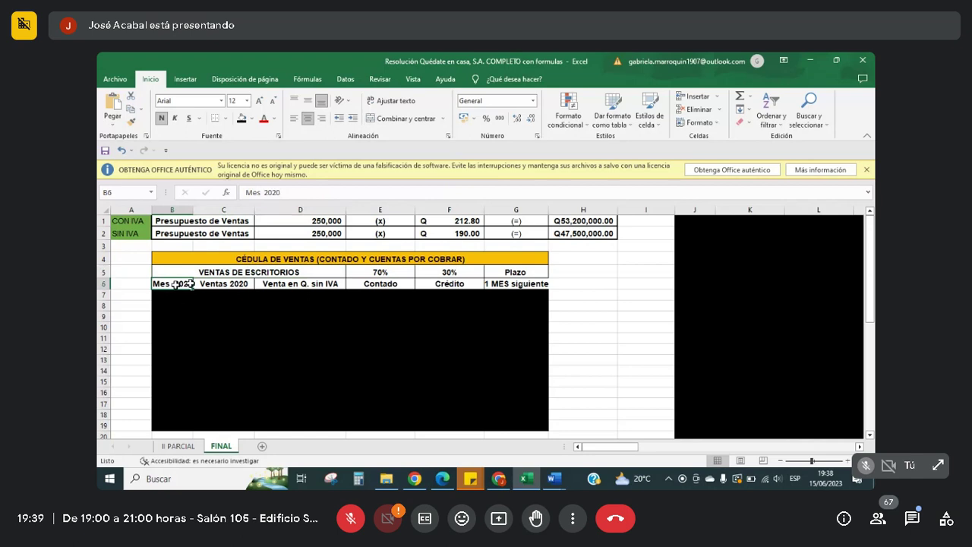
pyautogui.click(228, 285)
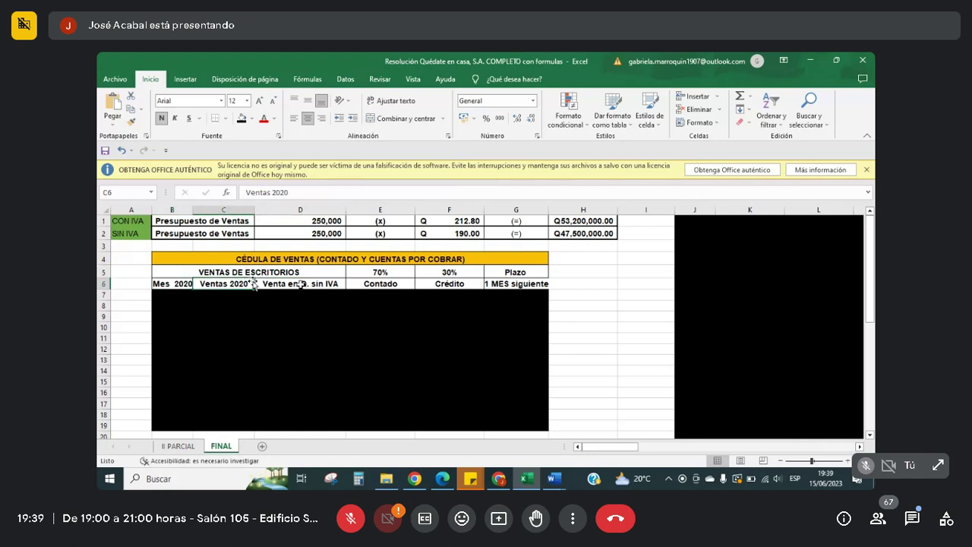
pyautogui.click(304, 285)
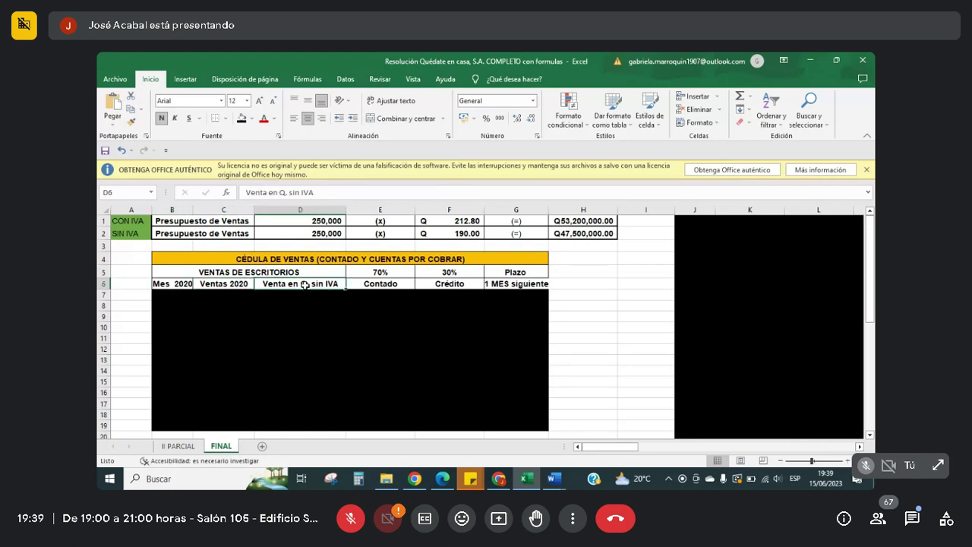
pyautogui.click(397, 275)
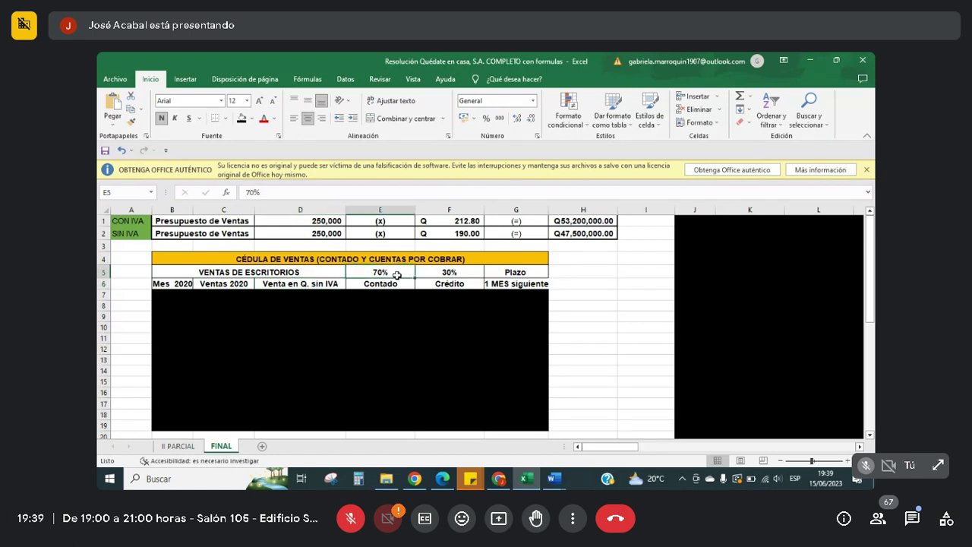
pyautogui.click(432, 272)
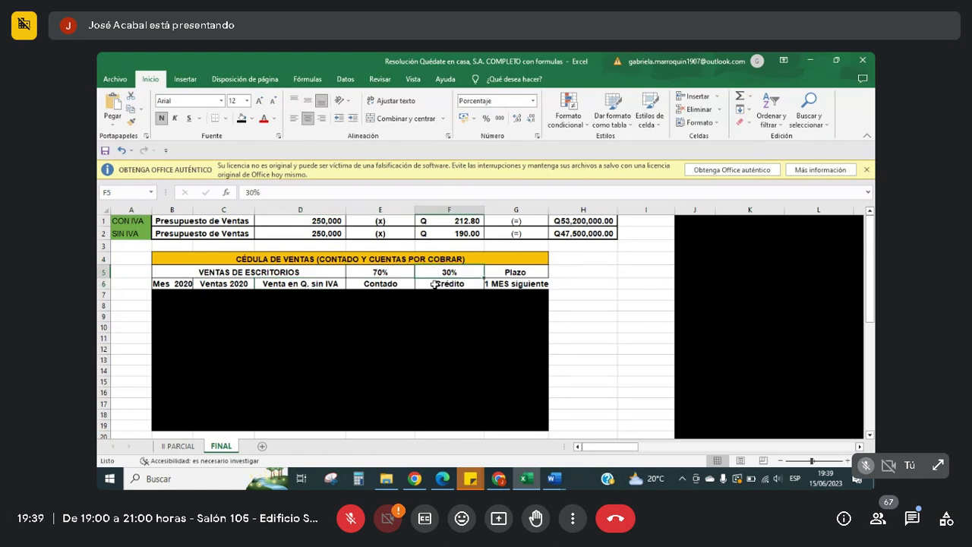
pyautogui.click(434, 281)
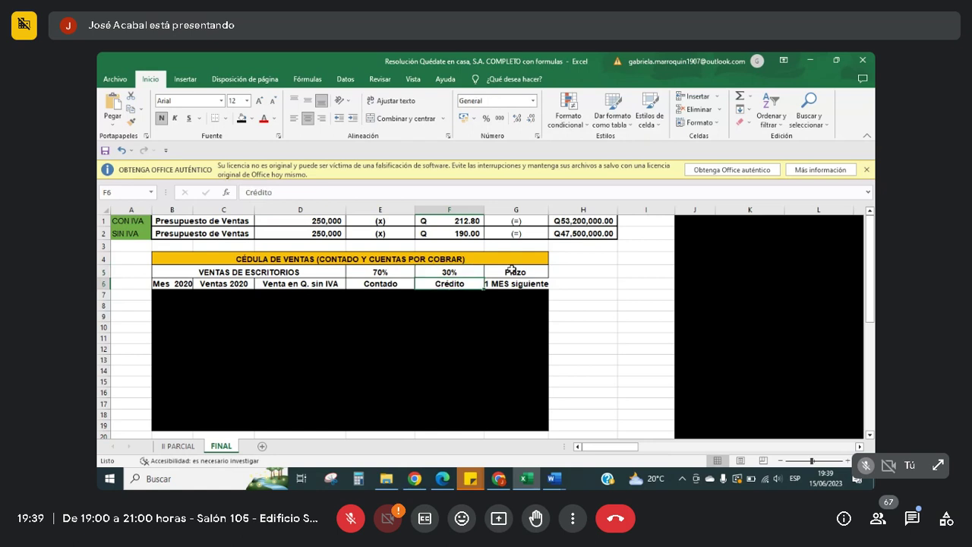
pyautogui.click(513, 270)
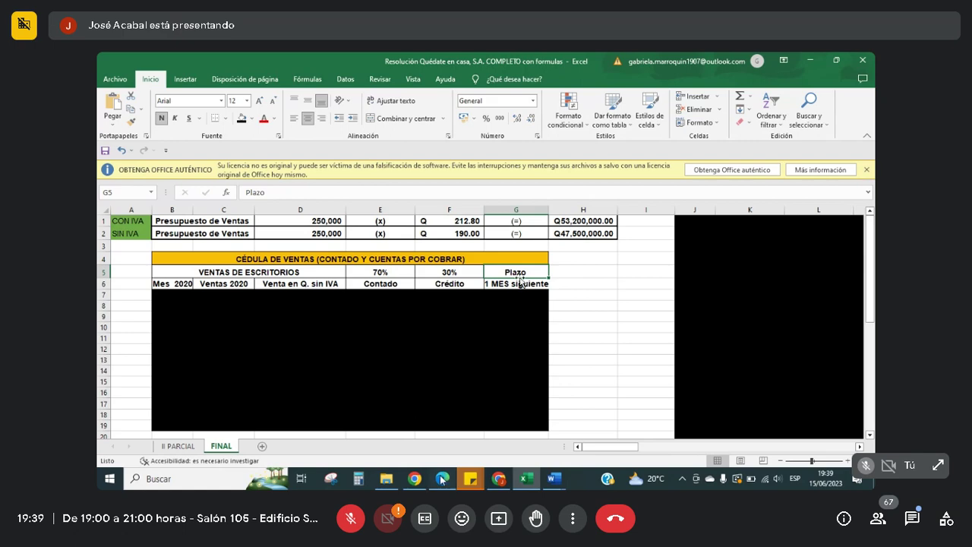
# Switch to the exercise PDF and review the 2020 cash and credit sales policy in the important information paragraph.
pyautogui.hotkey('alt', 'Tab')
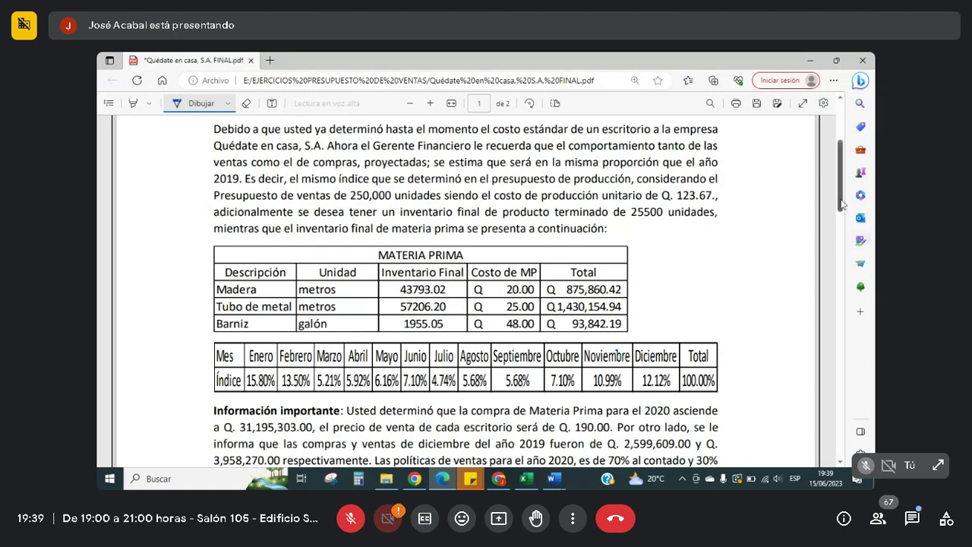
pyautogui.scroll(-3, 589, 282)
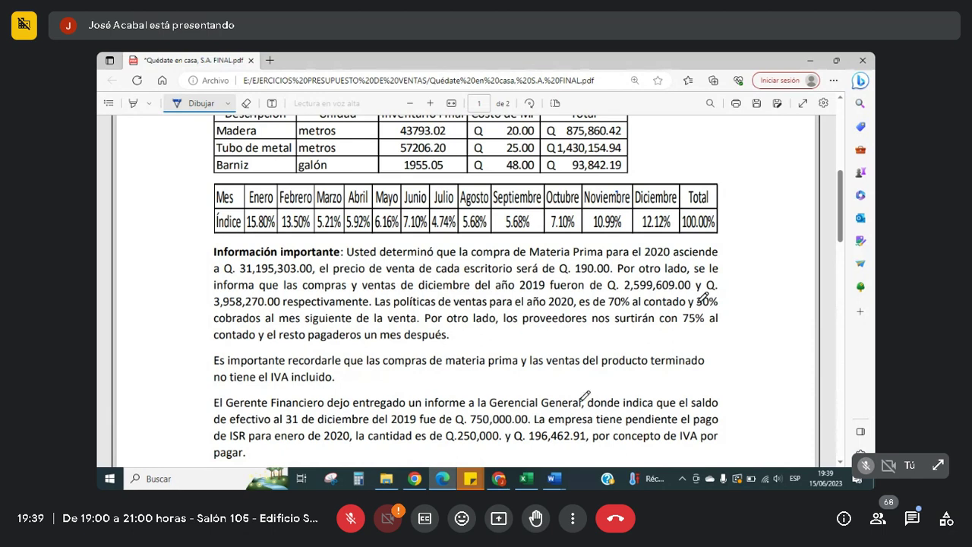
pyautogui.moveTo(500, 480)
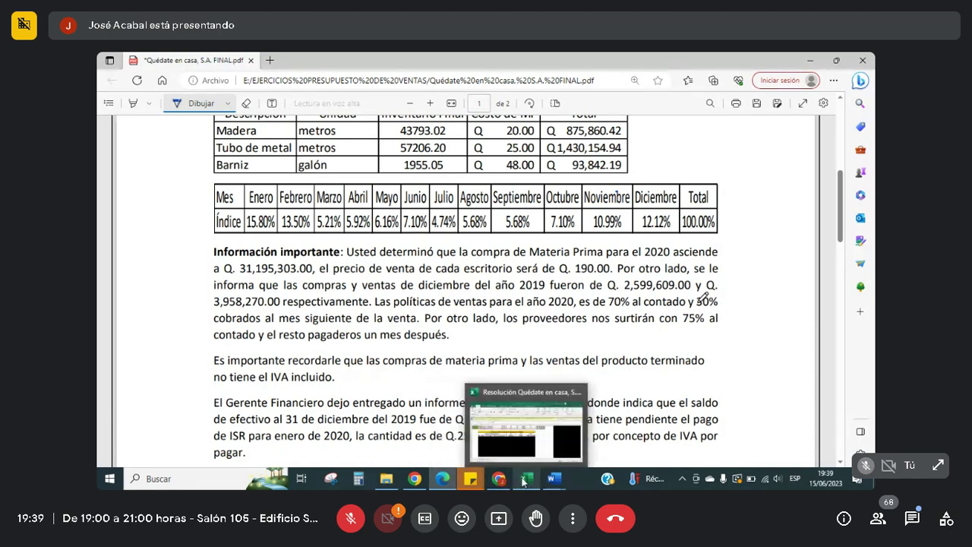
# Switch back to Excel and reveal January's month cell B7 in the CÉDULA DE VENTAS by giving it a white fill.
pyautogui.click(524, 480)
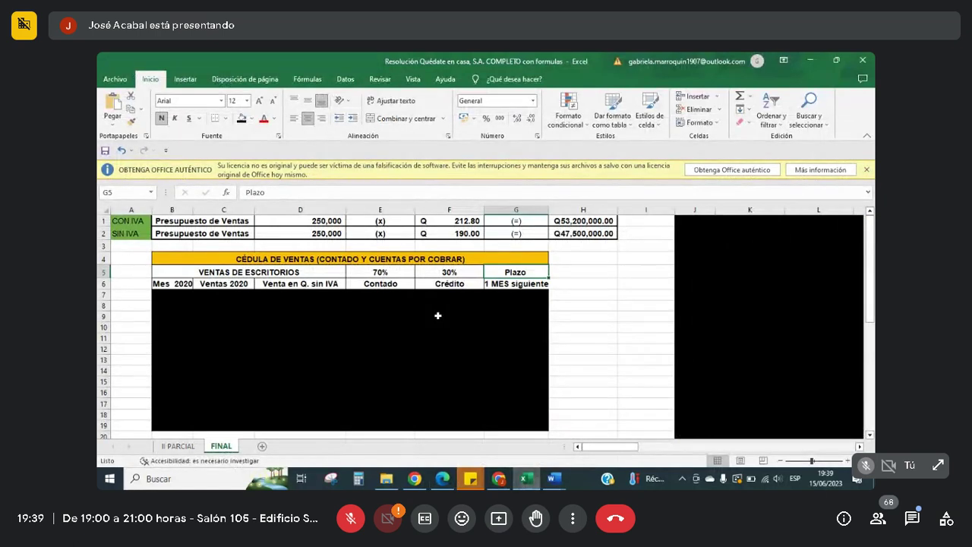
pyautogui.click(172, 295)
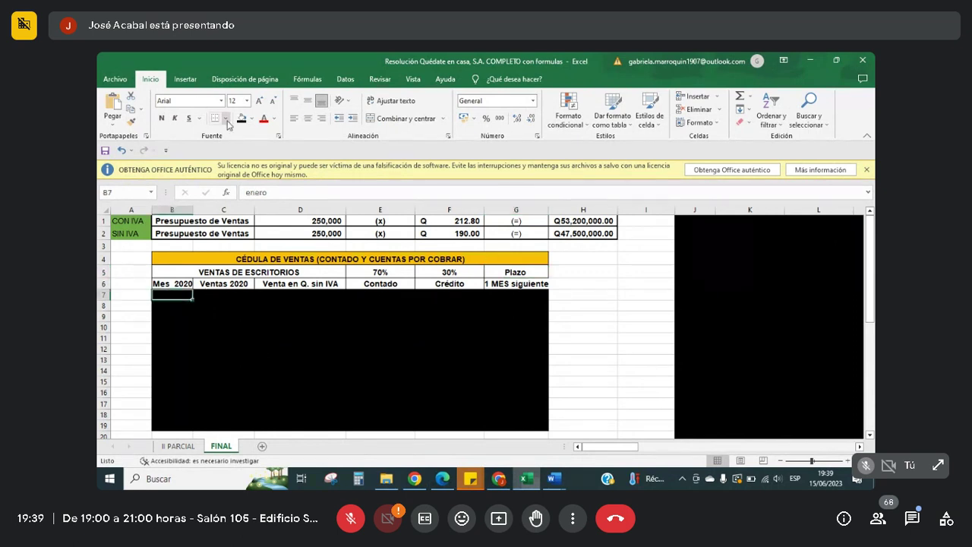
pyautogui.click(254, 123)
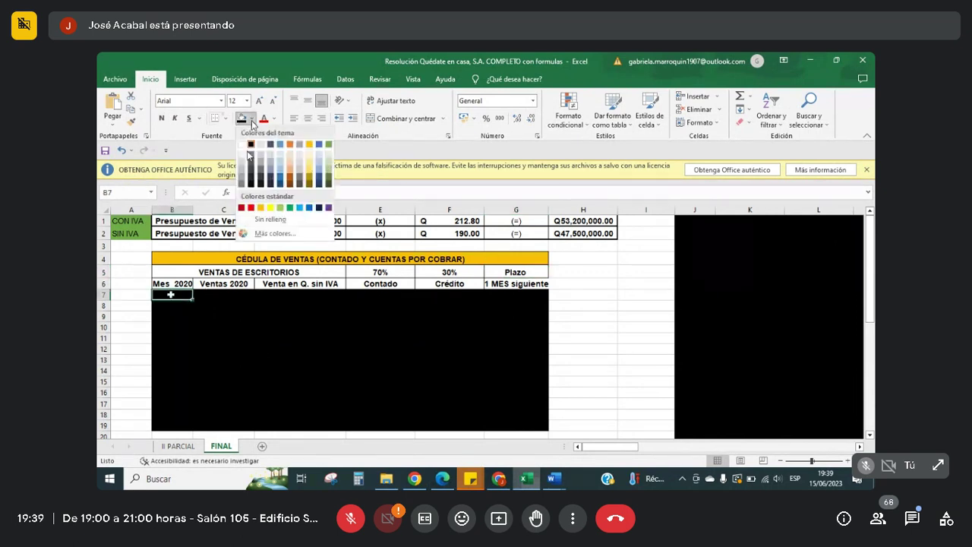
pyautogui.click(245, 145)
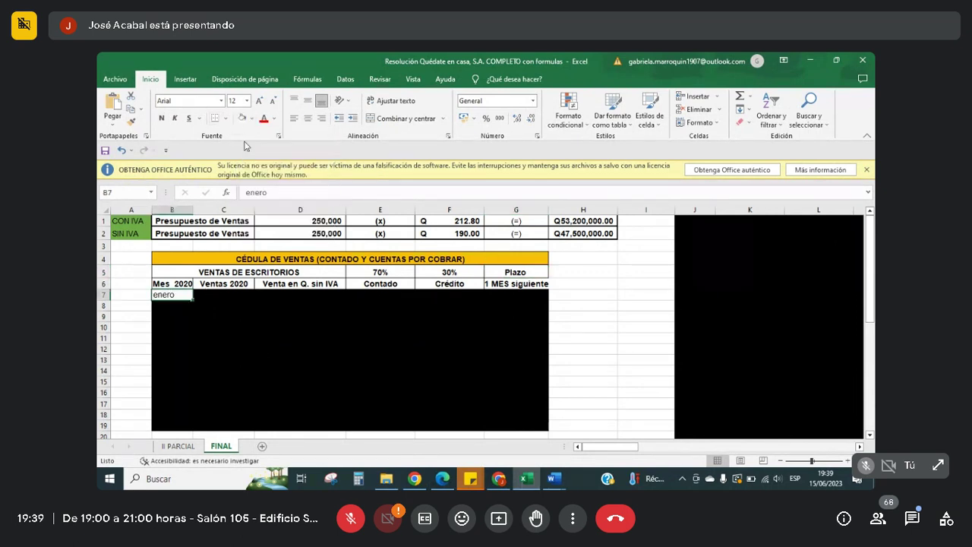
# Check the Enero index in the exercise PDF and reveal January's Ventas 2020 quantity in C7 with a white fill.
pyautogui.click(219, 299)
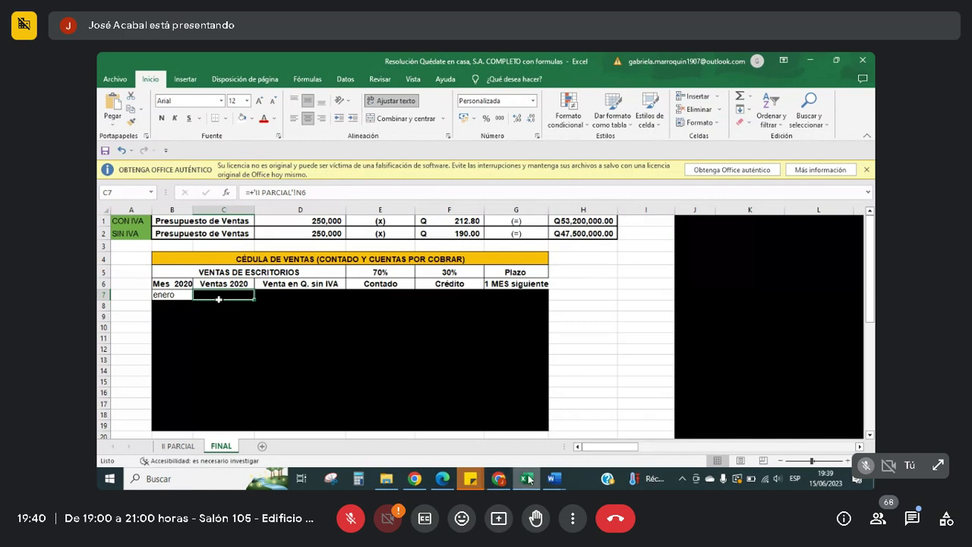
pyautogui.click(442, 481)
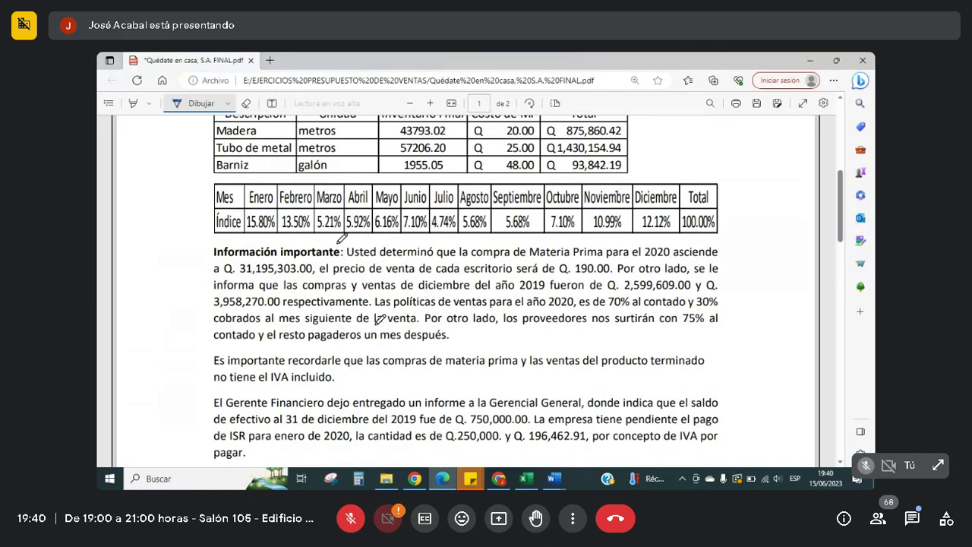
pyautogui.click(526, 478)
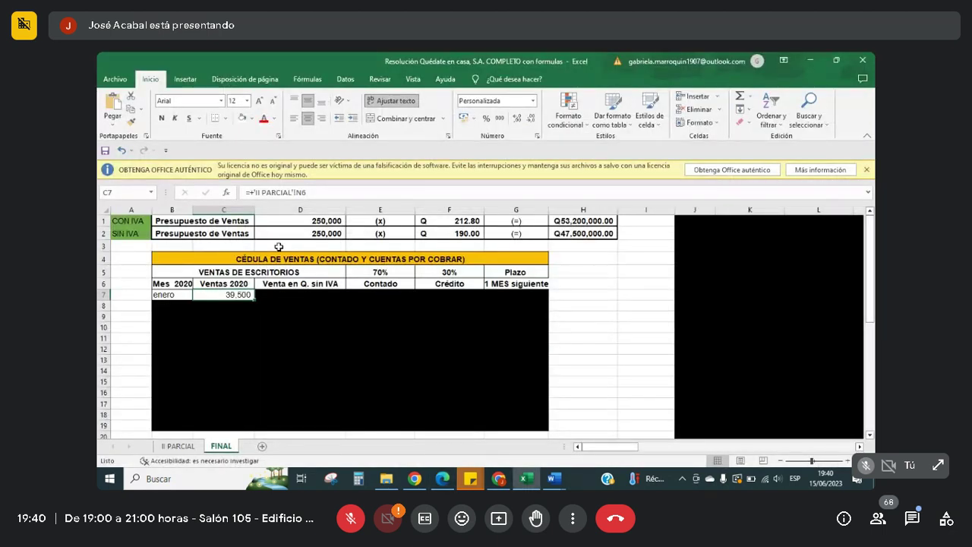
# Examine the sales budget rows above the table in relation to January's Ventas 2020 quantity in C7.
pyautogui.press('Up')
pyautogui.press('Up')
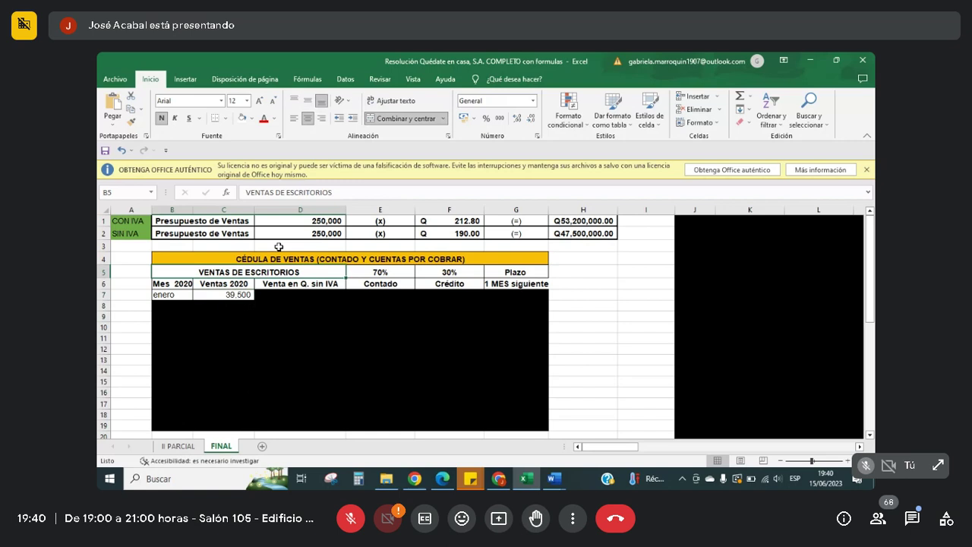
pyautogui.press('Up')
pyautogui.press('Up')
pyautogui.press('Up')
pyautogui.press('Up')
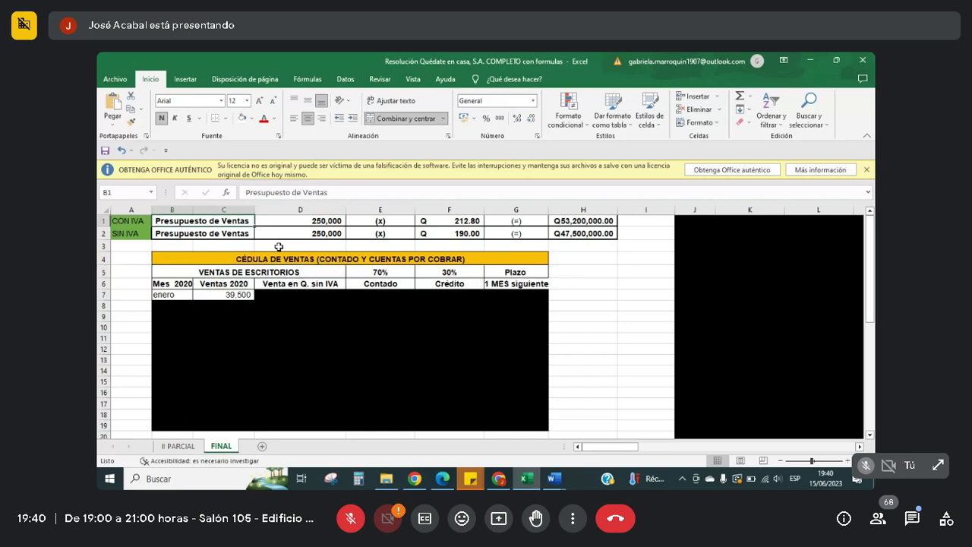
pyautogui.click(245, 293)
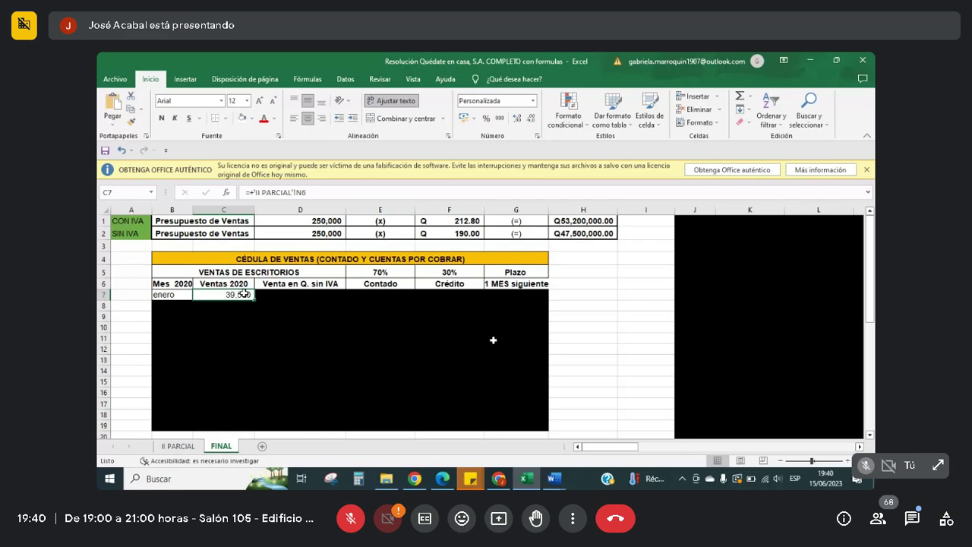
pyautogui.click(414, 478)
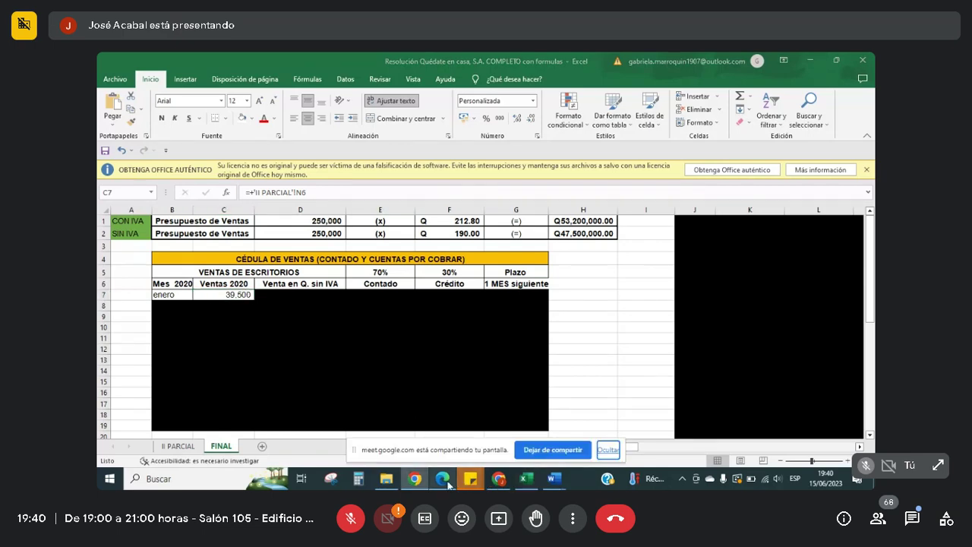
pyautogui.click(443, 478)
pyautogui.click(446, 483)
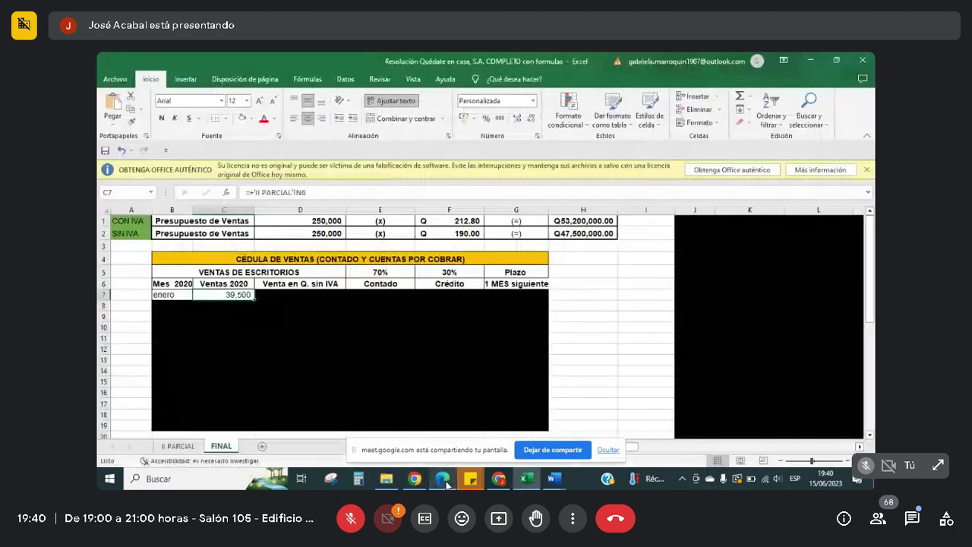
# Calculate January's units in H7 with the formula =15.8%*D2 and format the cell as Número.
pyautogui.click(563, 294)
pyautogui.write('+')
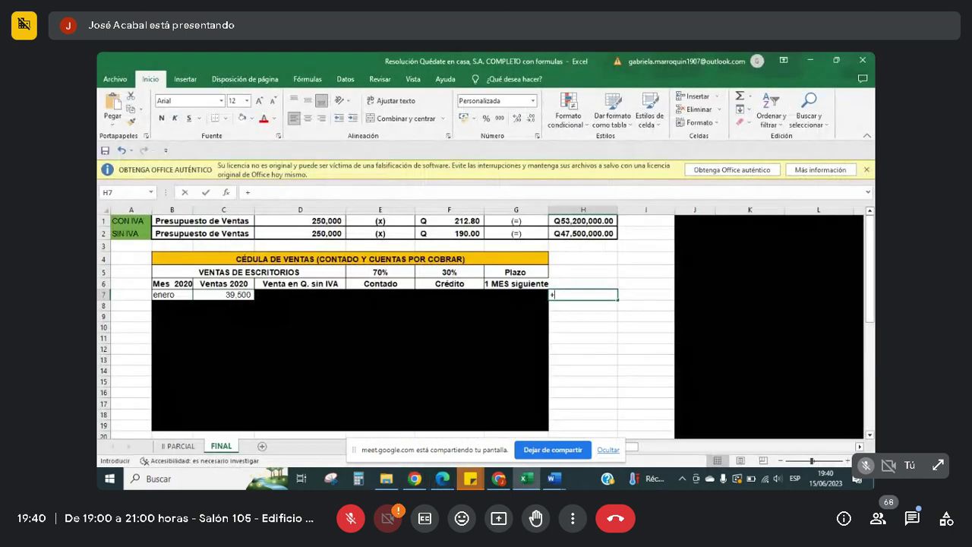
pyautogui.write('15.8')
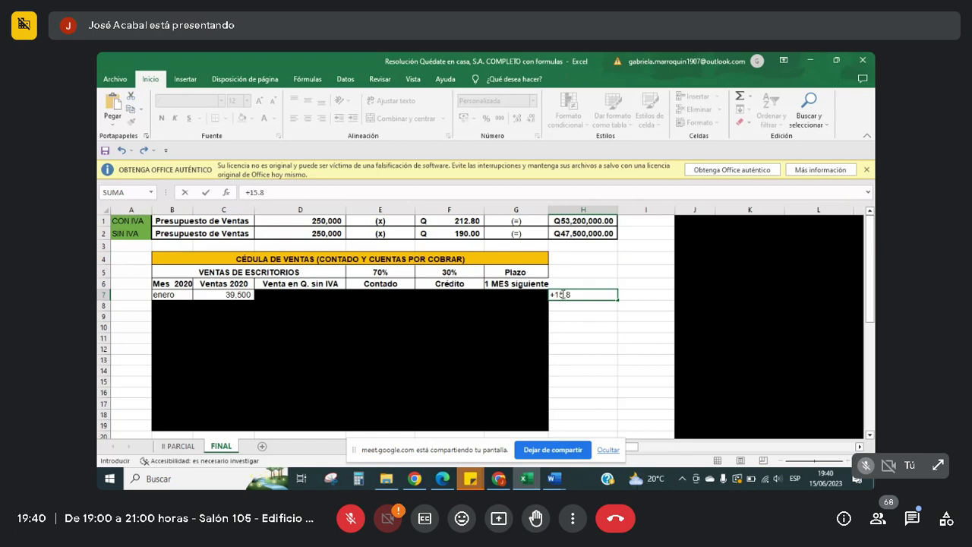
pyautogui.write('%')
pyautogui.press('Return')
pyautogui.press('Up')
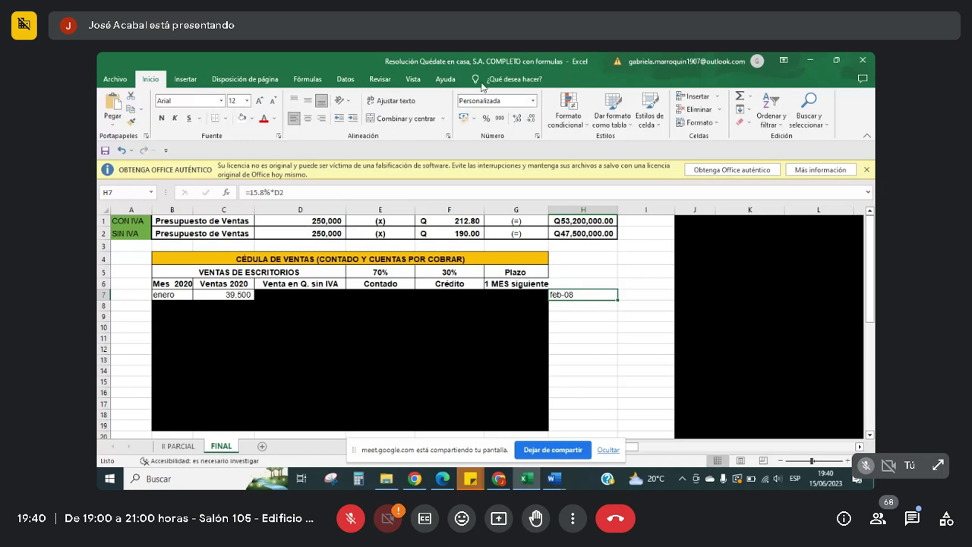
pyautogui.click(514, 98)
pyautogui.click(533, 100)
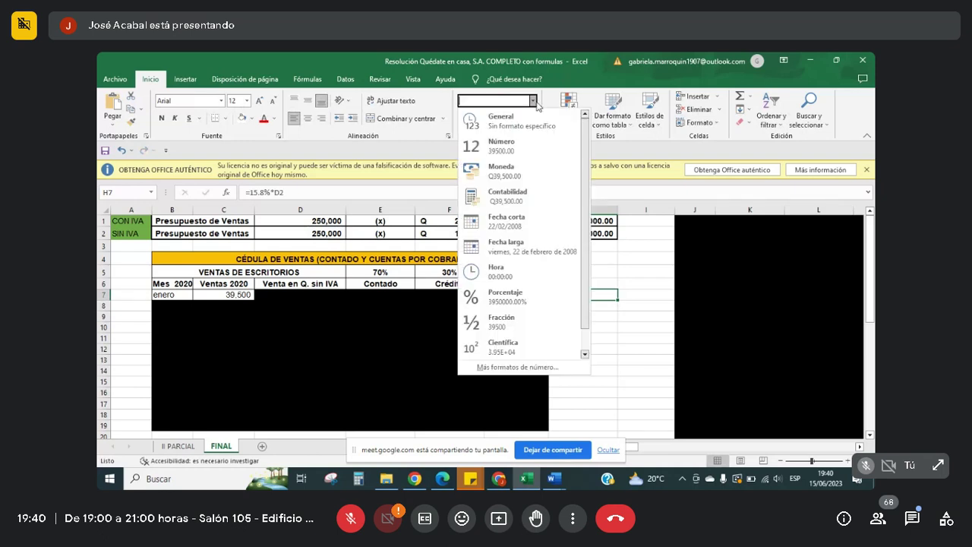
pyautogui.click(494, 149)
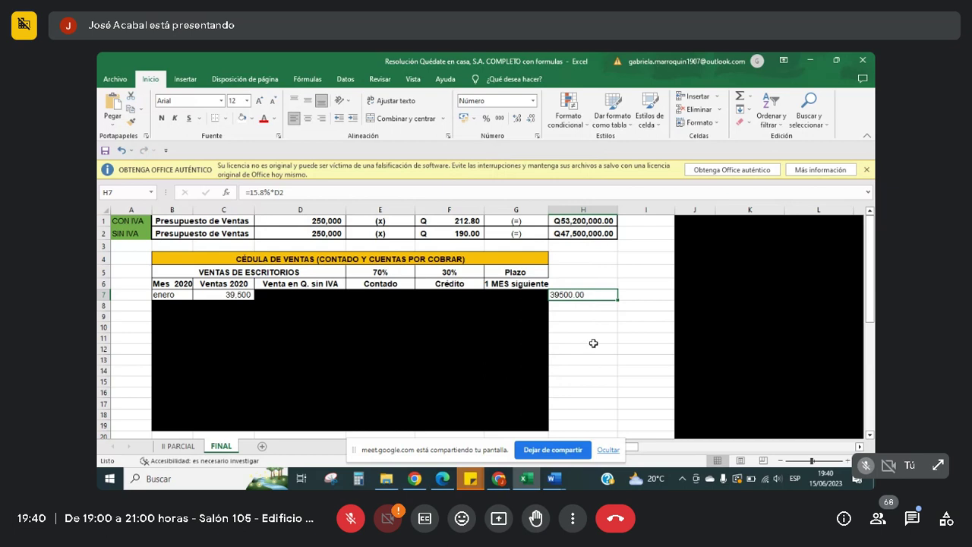
# Compare the check calculation with January's quantity in C7 and clear cell H7.
pyautogui.click(228, 296)
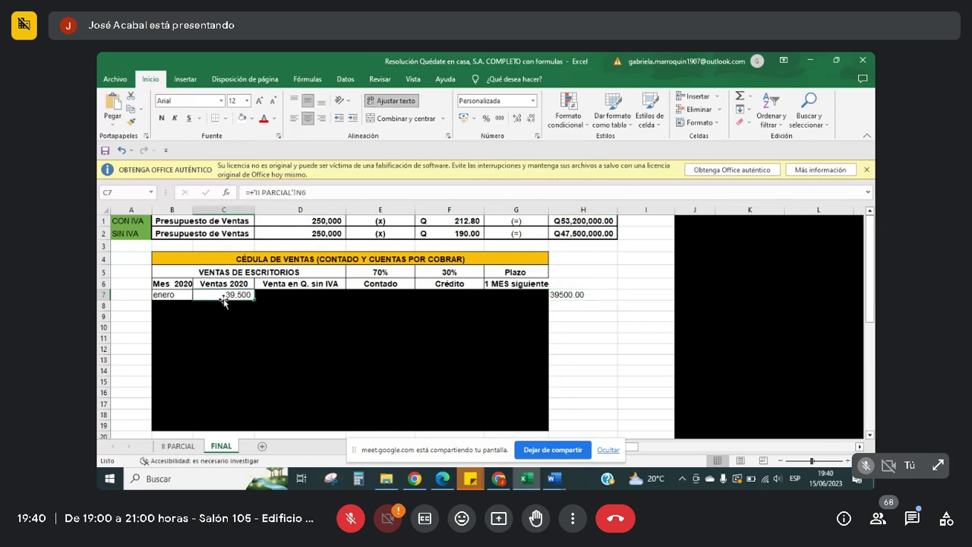
pyautogui.click(570, 294)
pyautogui.press('BackSpace')
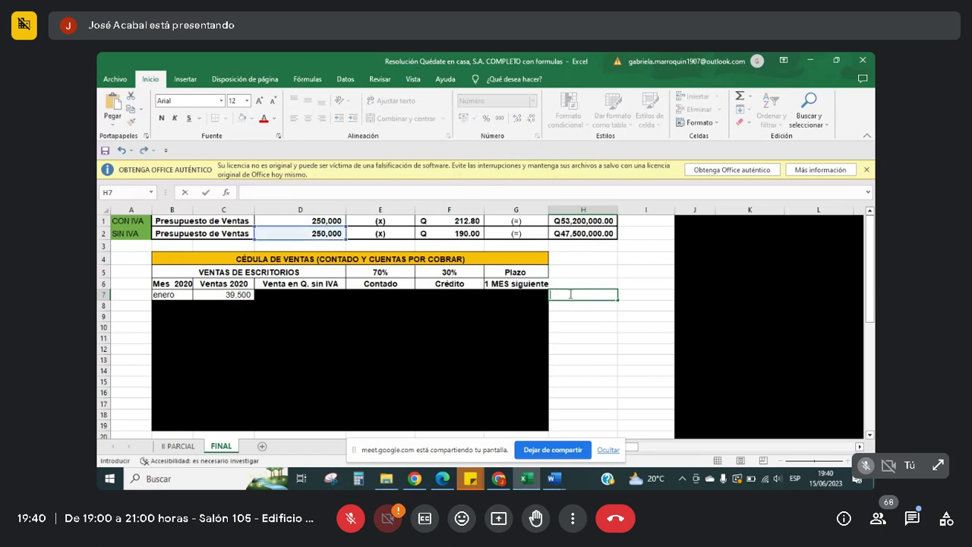
pyautogui.press('Left')
pyautogui.press('Left')
pyautogui.press('Left')
pyautogui.press('Left')
pyautogui.press('Left')
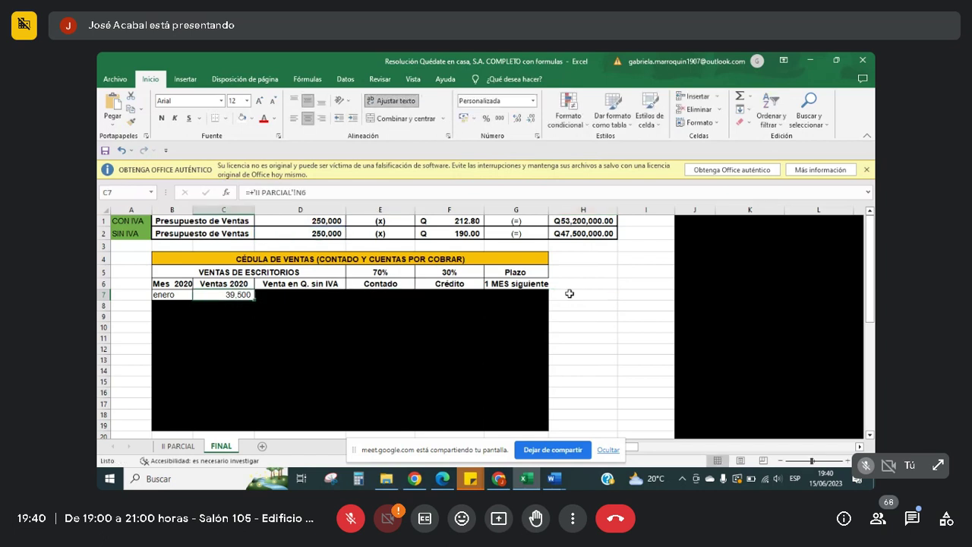
# Review January's quantity and the price without IVA in F2, and reveal the Venta en Q. sin IVA amount in D7 with a white fill.
pyautogui.press('Right')
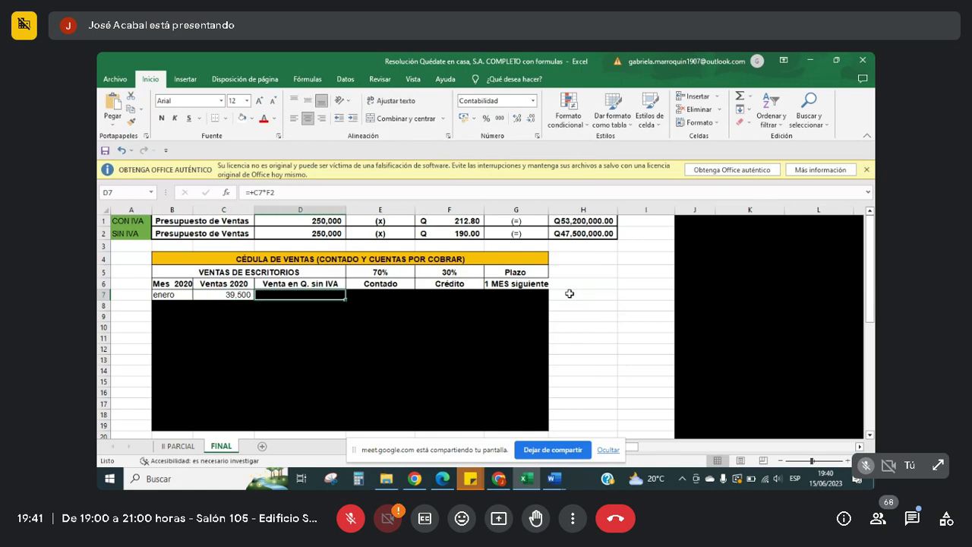
pyautogui.click(216, 295)
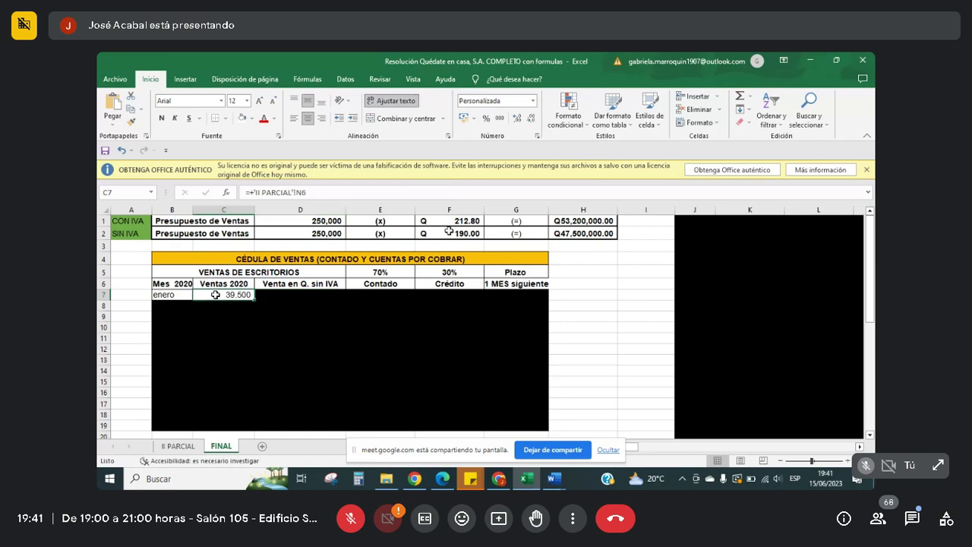
pyautogui.click(448, 231)
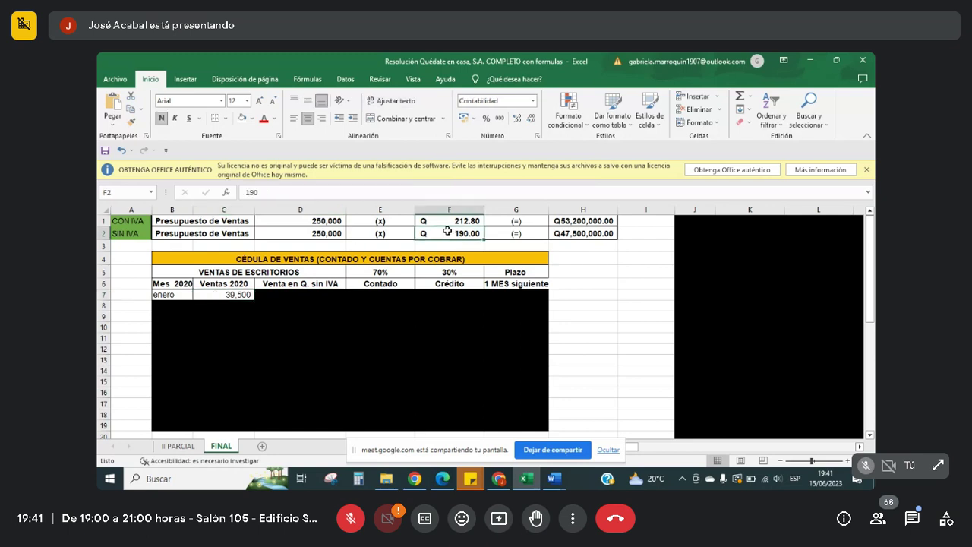
pyautogui.click(298, 296)
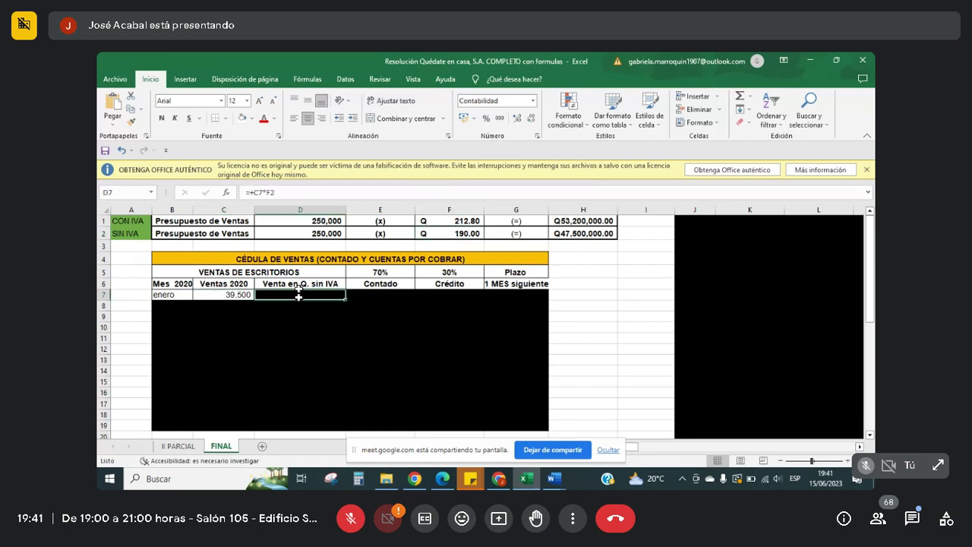
pyautogui.click(243, 119)
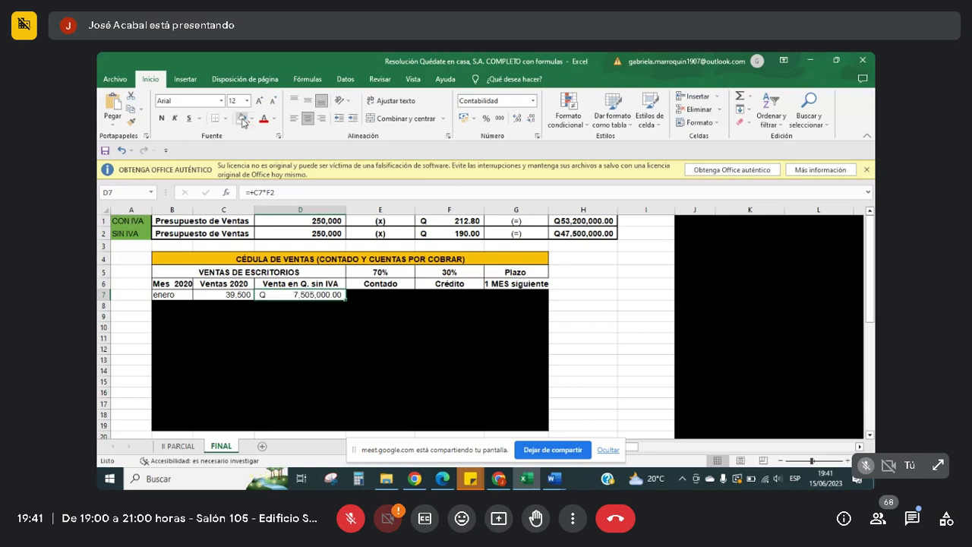
# Reveal January's Contado and Crédito amounts in E7 and F7 by giving both cells a white fill.
pyautogui.press('Right')
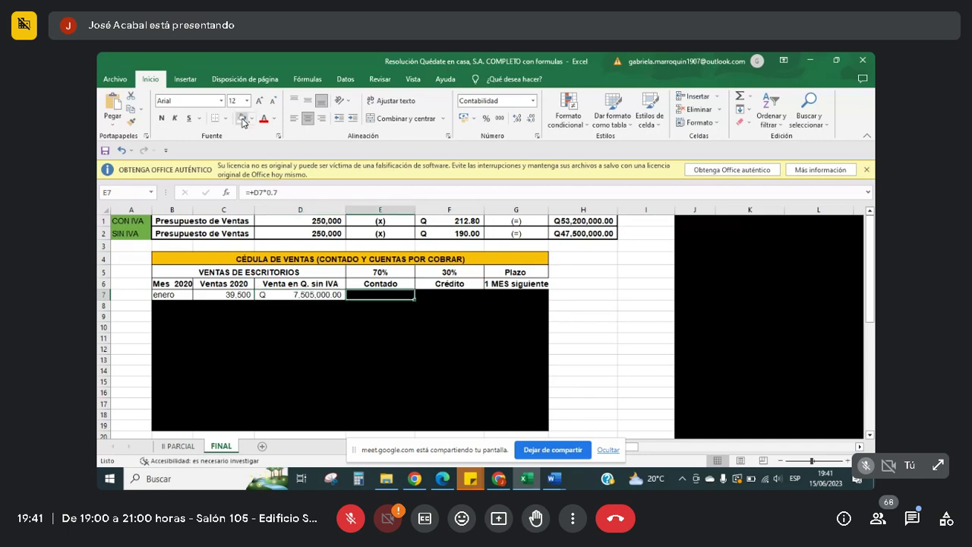
pyautogui.click(278, 293)
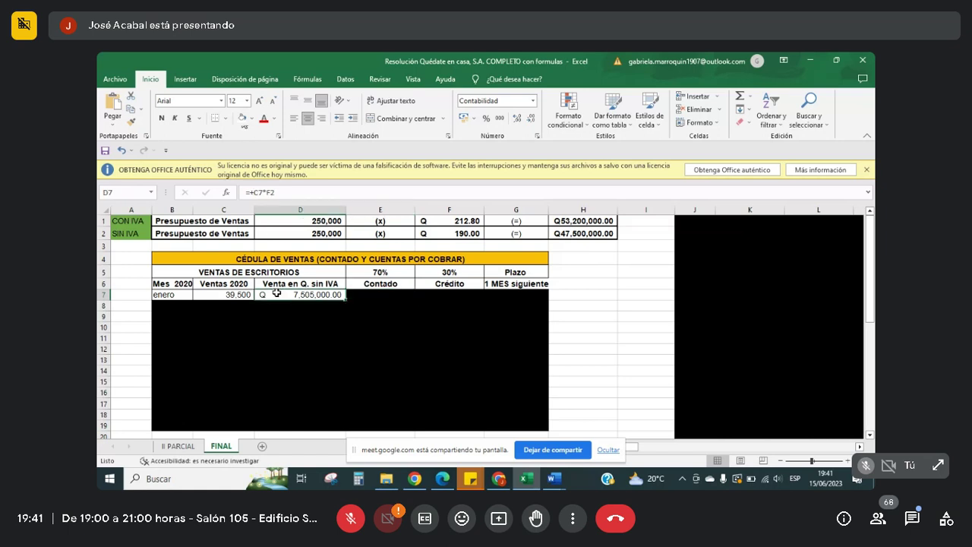
pyautogui.click(410, 298)
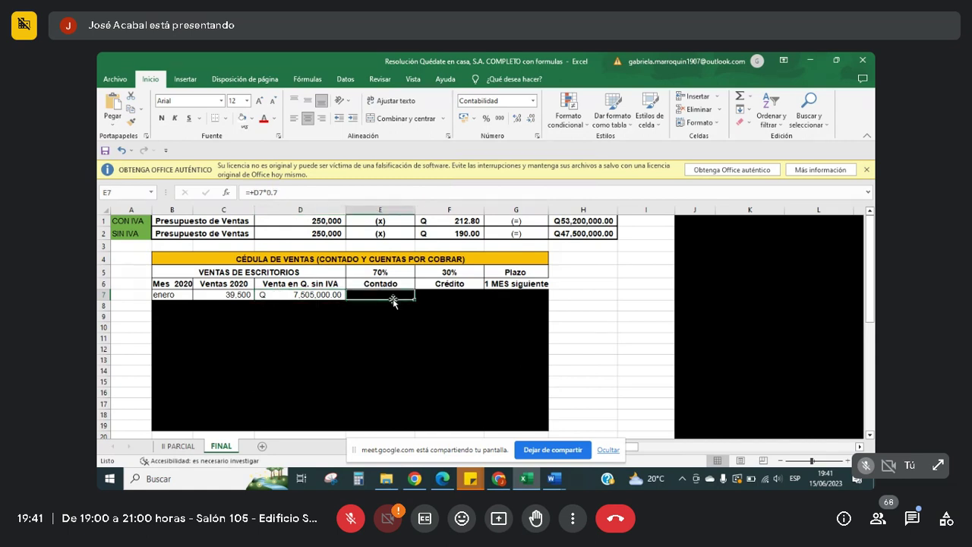
pyautogui.click(241, 122)
pyautogui.press('Right')
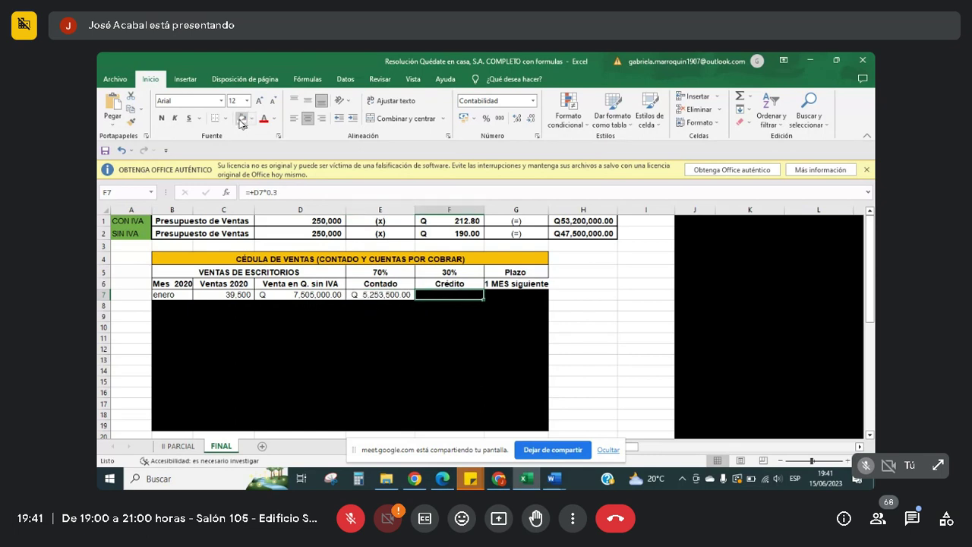
pyautogui.click(241, 122)
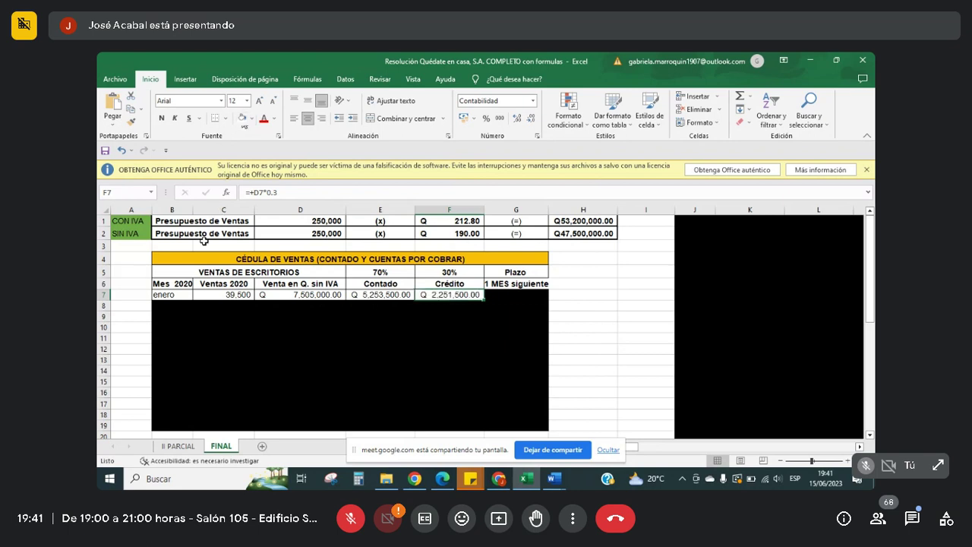
# Reveal January's Plazo date in G7 by giving the cell a white fill.
pyautogui.click(173, 297)
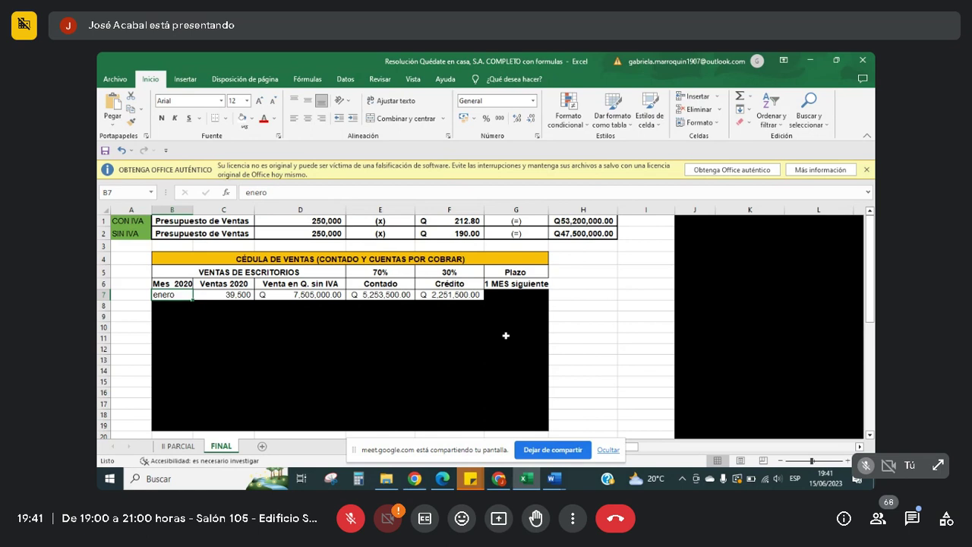
pyautogui.click(522, 305)
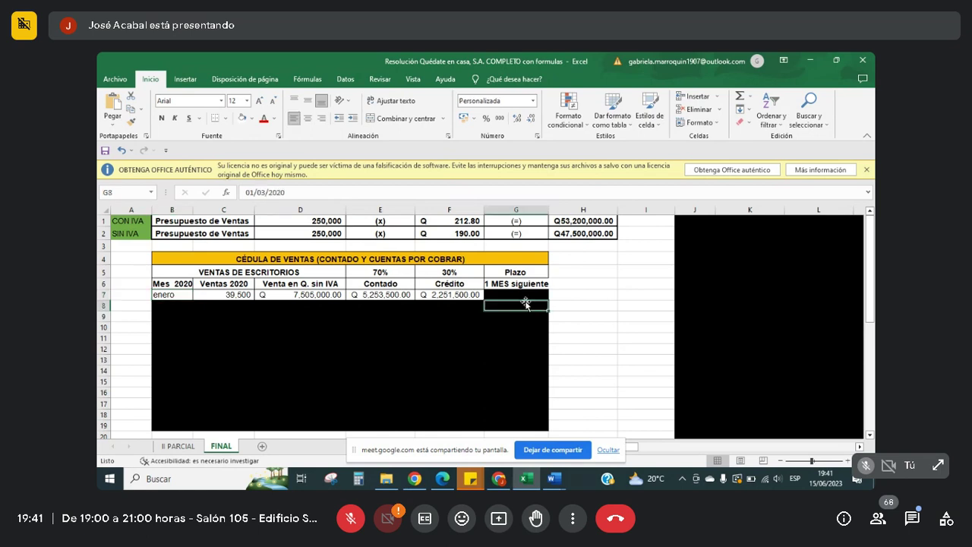
pyautogui.click(519, 295)
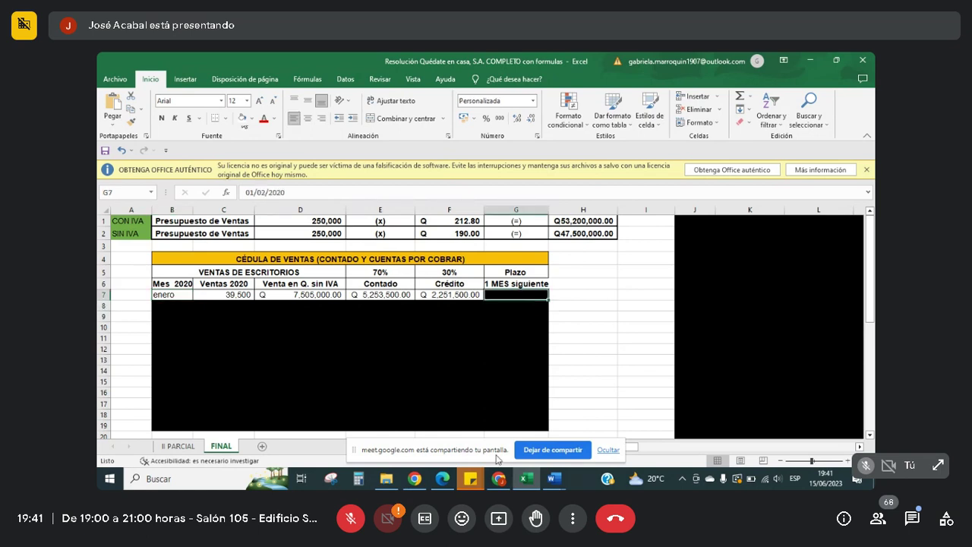
pyautogui.moveTo(498, 478)
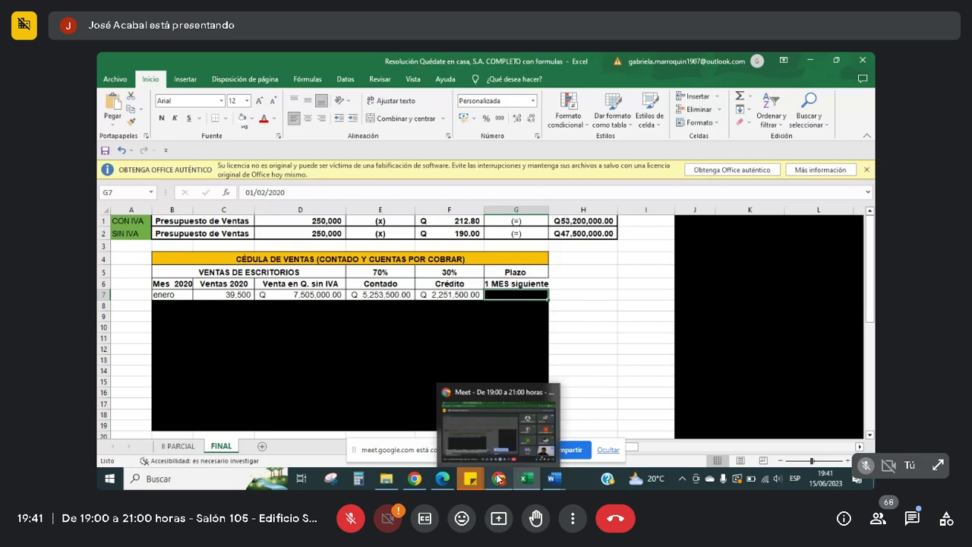
pyautogui.click(499, 416)
pyautogui.click(499, 478)
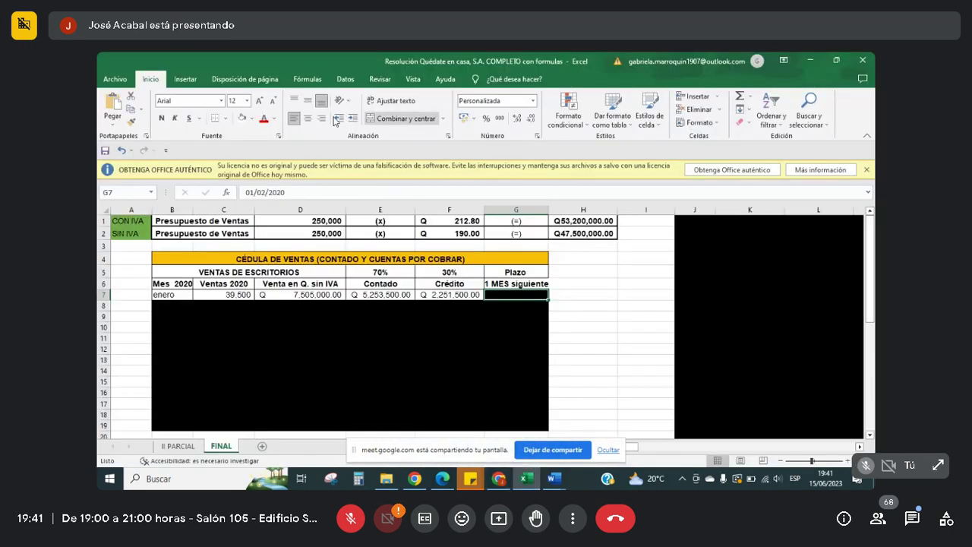
pyautogui.click(242, 120)
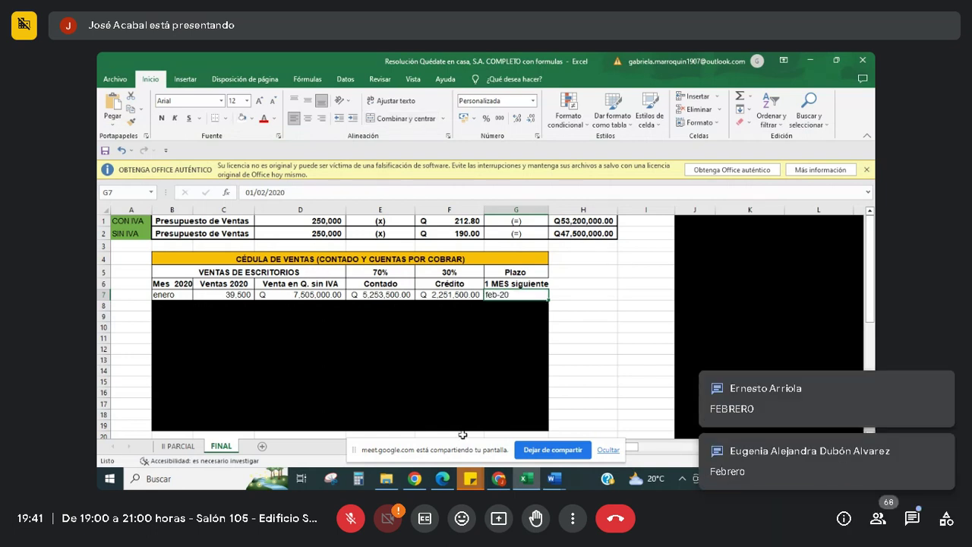
# Switch to the Google Meet call to read its chat messages, hide the screen-sharing notice, and return to the Excel workbook.
pyautogui.click(493, 478)
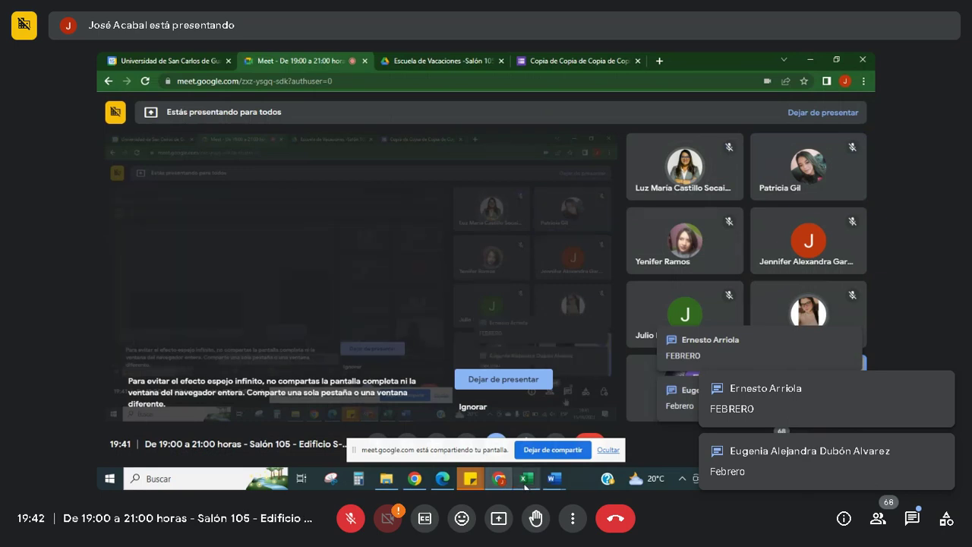
pyautogui.click(525, 479)
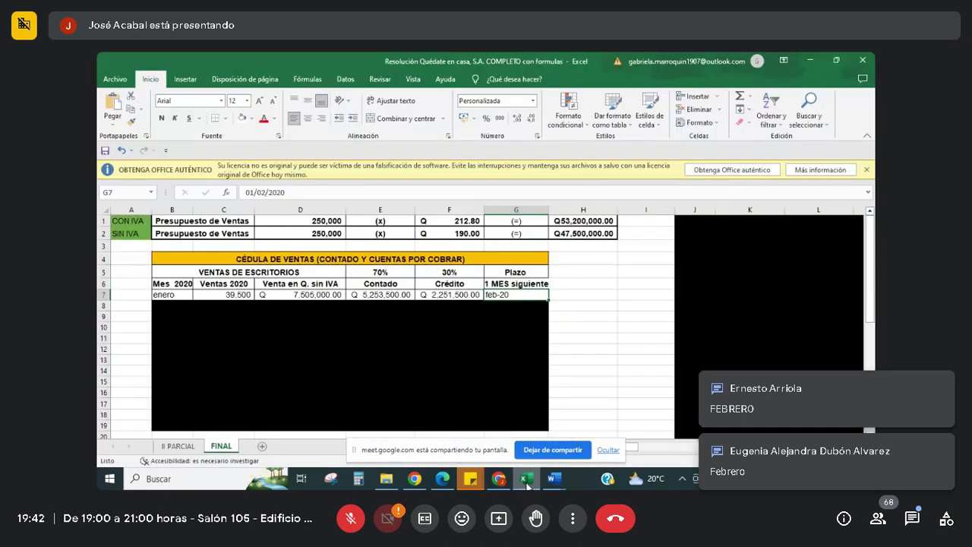
pyautogui.press('Down')
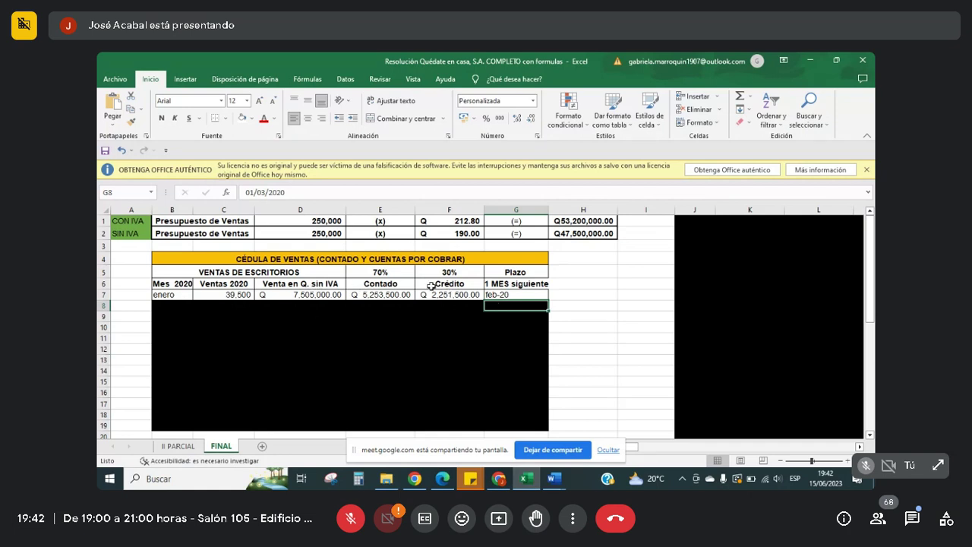
pyautogui.click(498, 478)
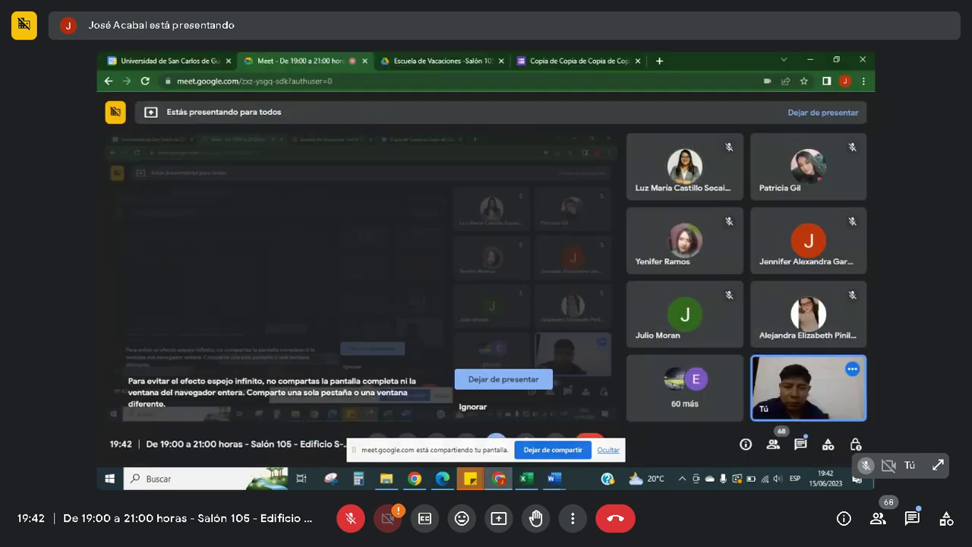
pyautogui.click(800, 445)
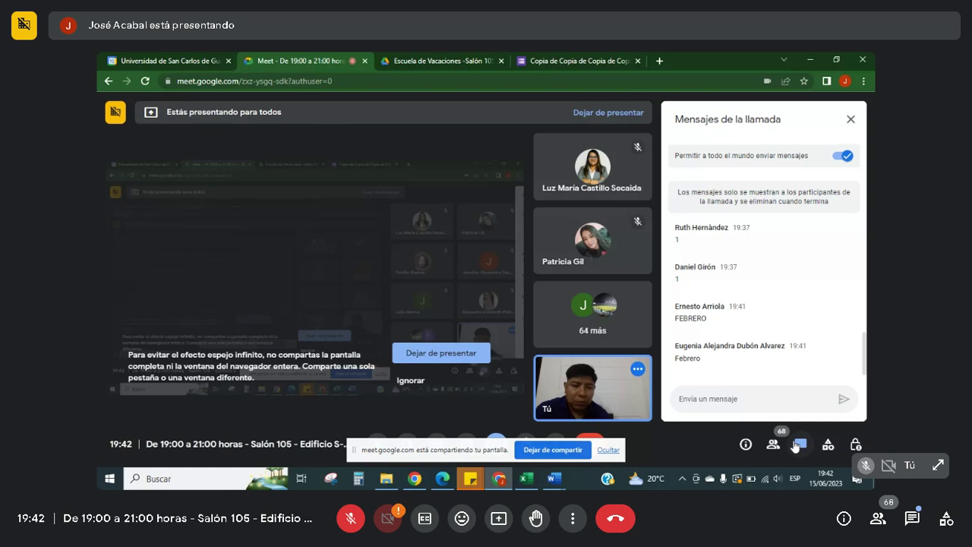
pyautogui.click(851, 120)
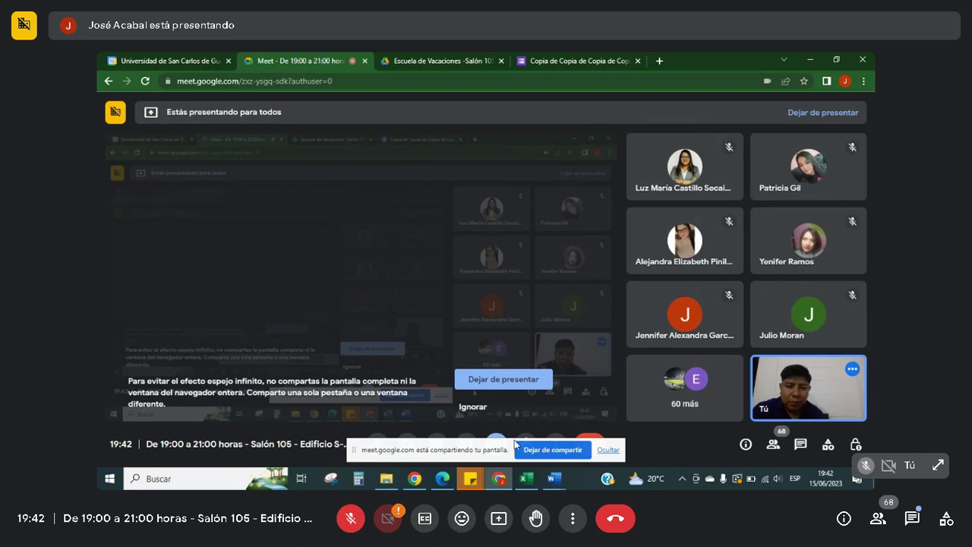
pyautogui.click(609, 450)
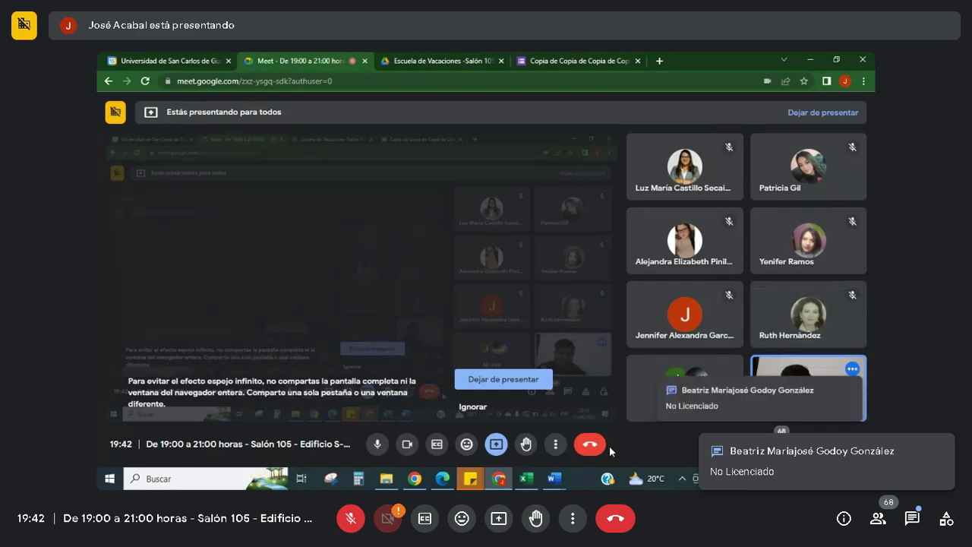
pyautogui.click(525, 479)
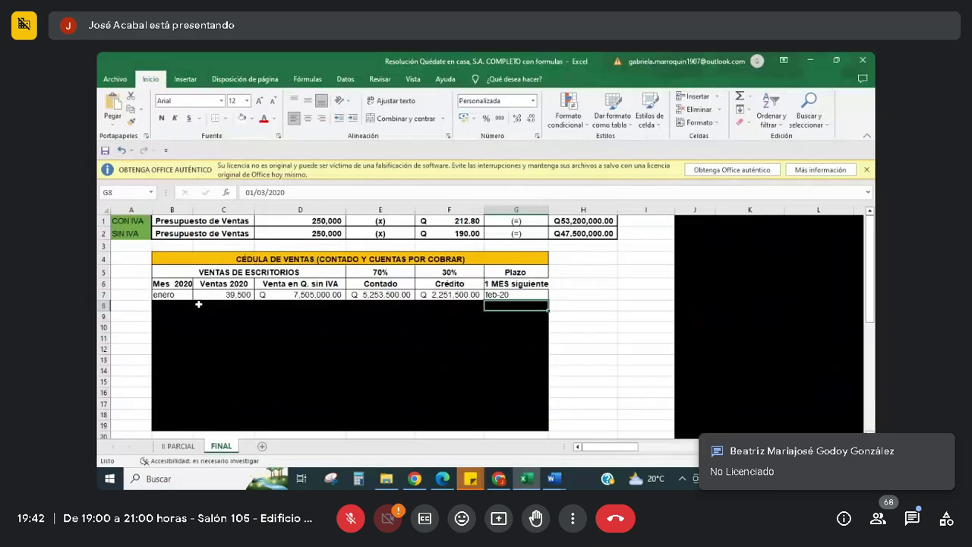
# Reveal febrero in B8 and, after consulting its Índice in the exercise PDF, its Ventas 2020 quantity in C8 with a white fill.
pyautogui.click(170, 305)
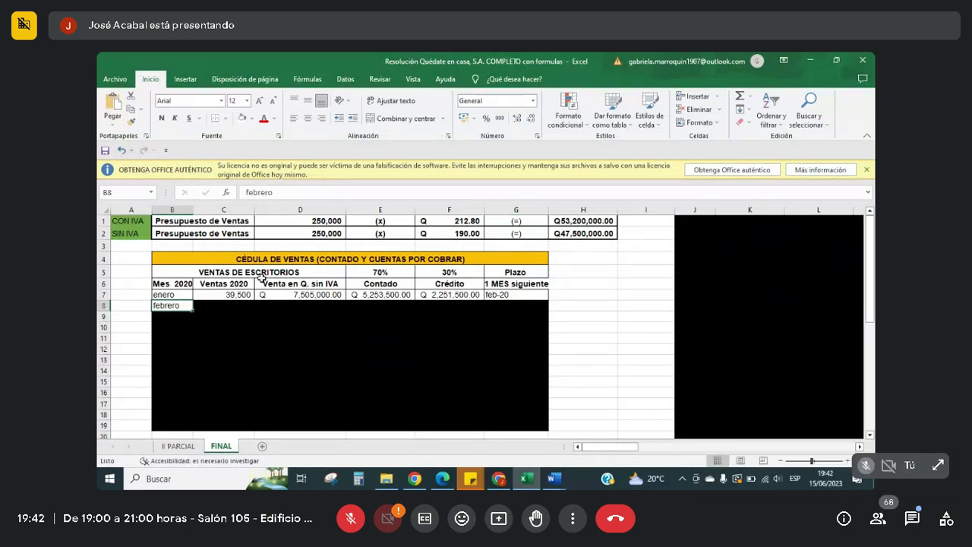
pyautogui.click(234, 304)
pyautogui.hotkey('alt', 'Tab')
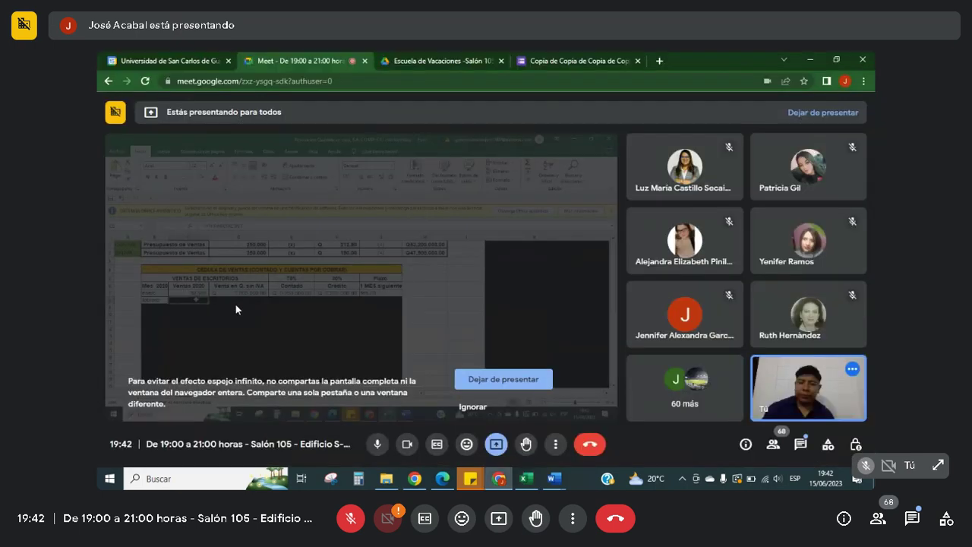
pyautogui.hotkey('alt', 'Tab')
pyautogui.hotkey('alt', 'Tab')
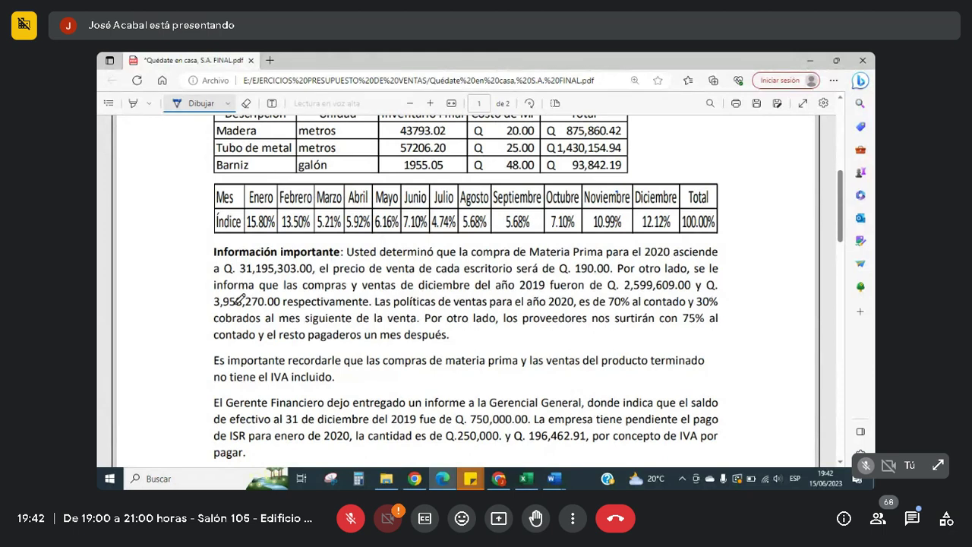
pyautogui.hotkey('alt', 'Tab')
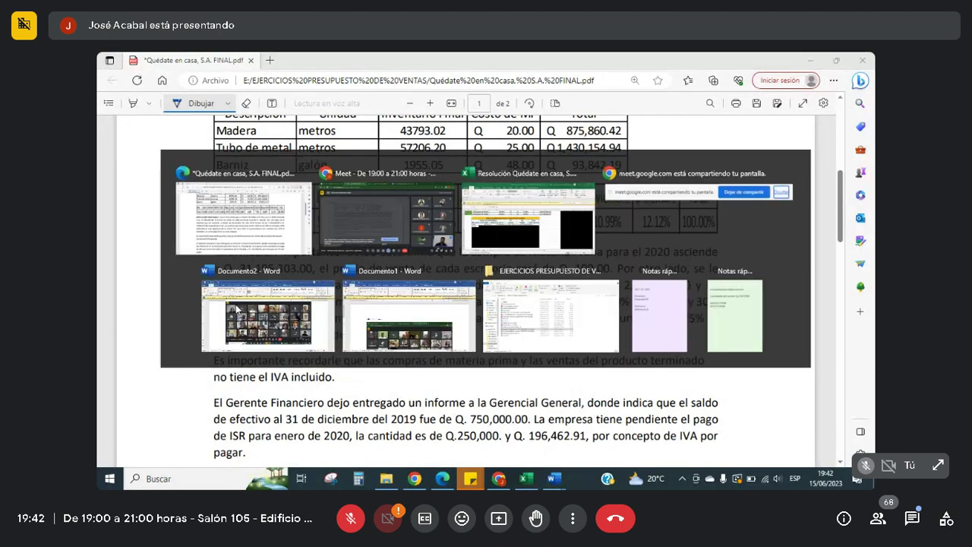
pyautogui.hotkey('alt', 'Tab')
pyautogui.hotkey('alt', 'Tab')
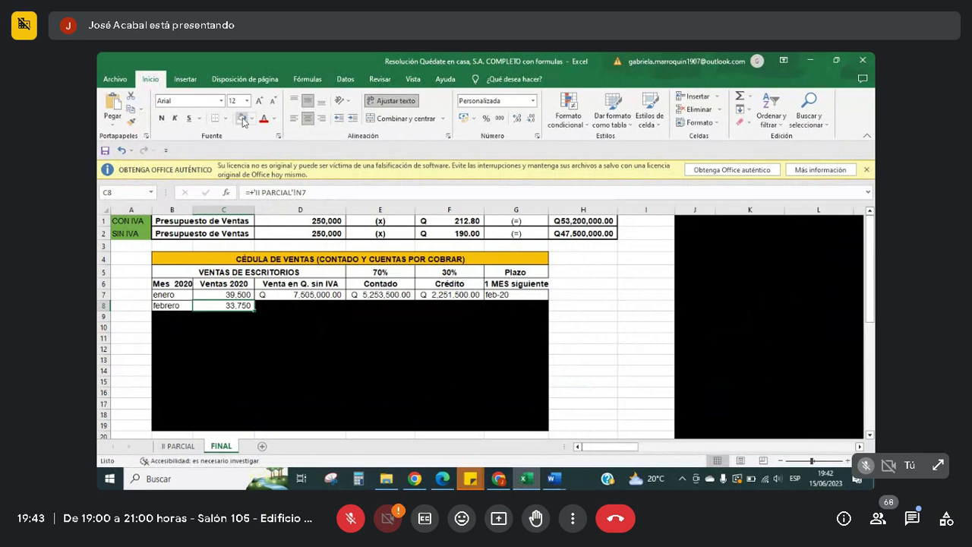
# Reveal February's Venta en Q. sin IVA, Contado and Crédito amounts in D8, E8 and F8 with a white fill.
pyautogui.click(288, 306)
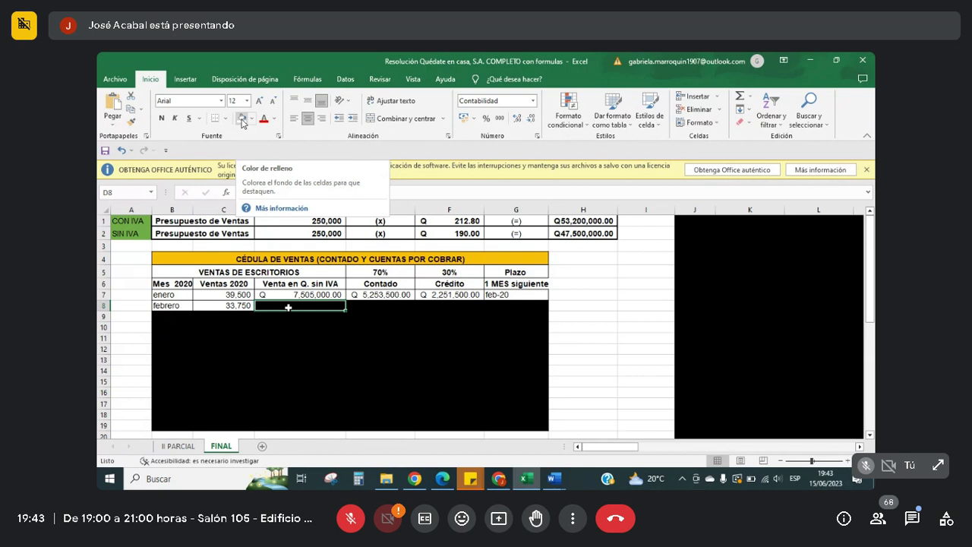
pyautogui.hotkey('ctrl', 'v')
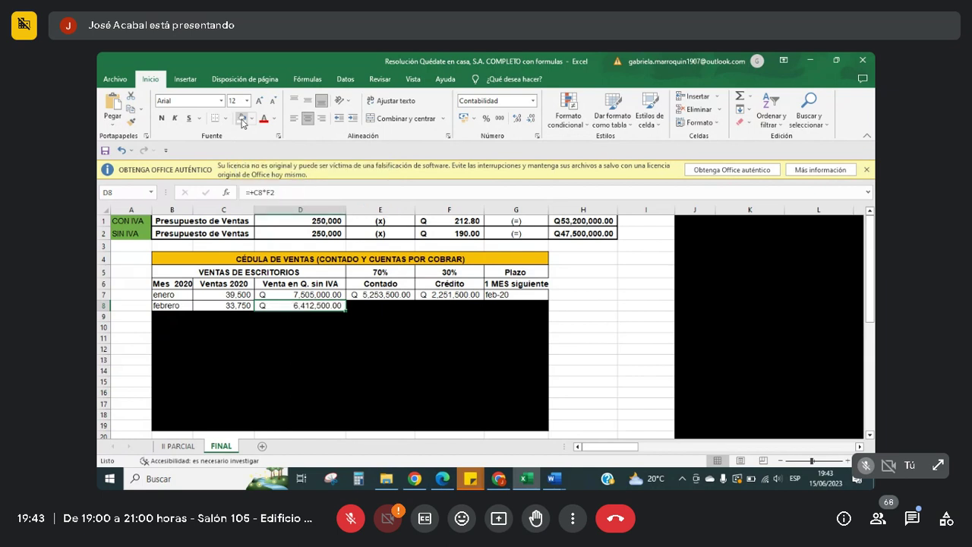
pyautogui.press('Right')
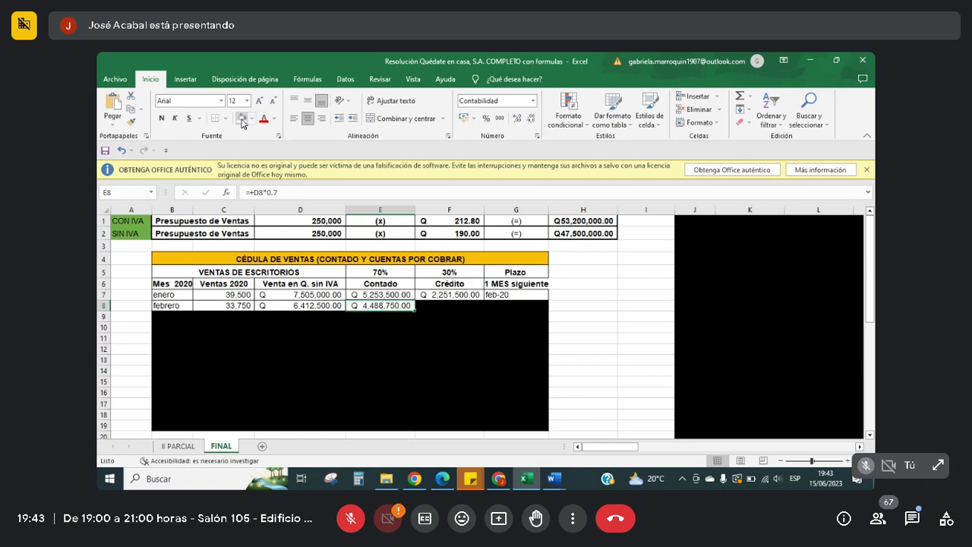
pyautogui.press('Right')
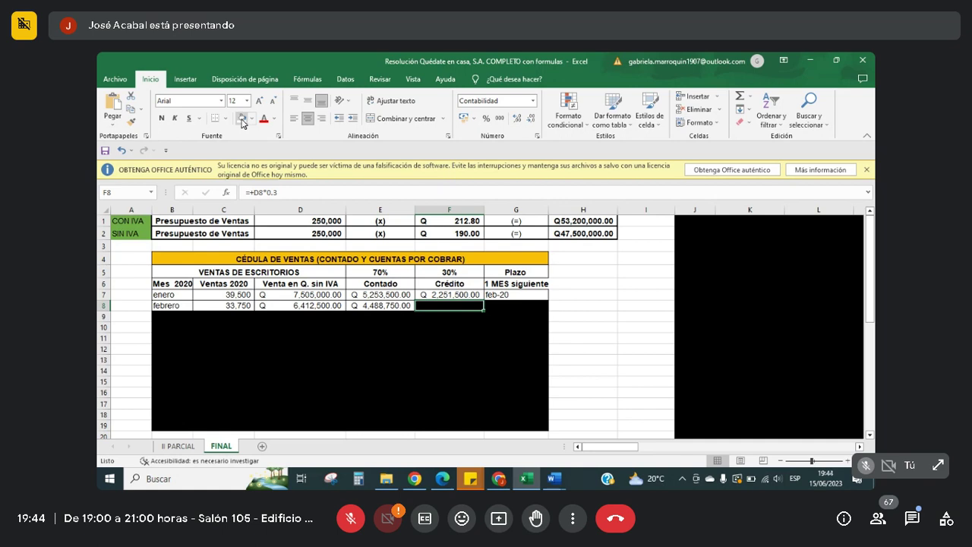
pyautogui.click(242, 119)
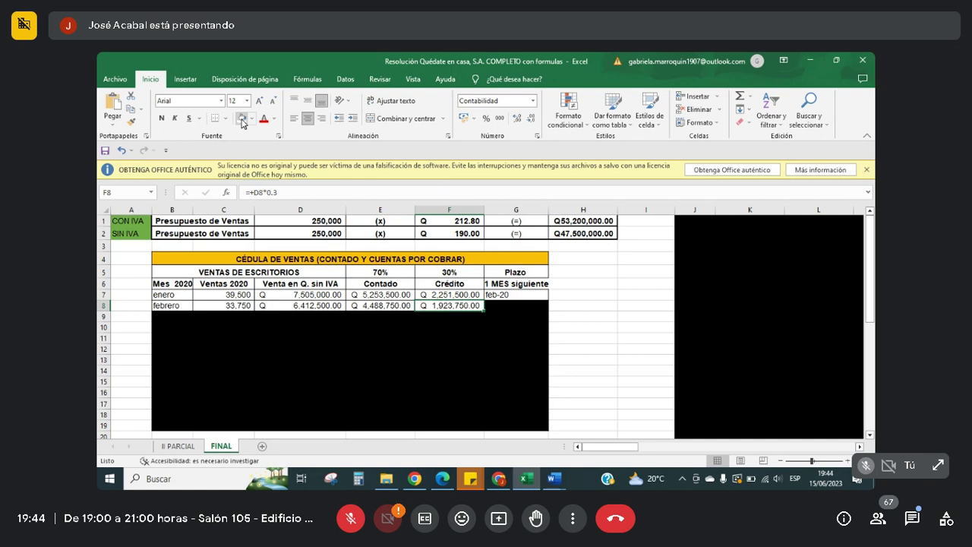
# Reveal February's Plazo date in G8 and the month name marzo in B9 with a white fill.
pyautogui.press('Right')
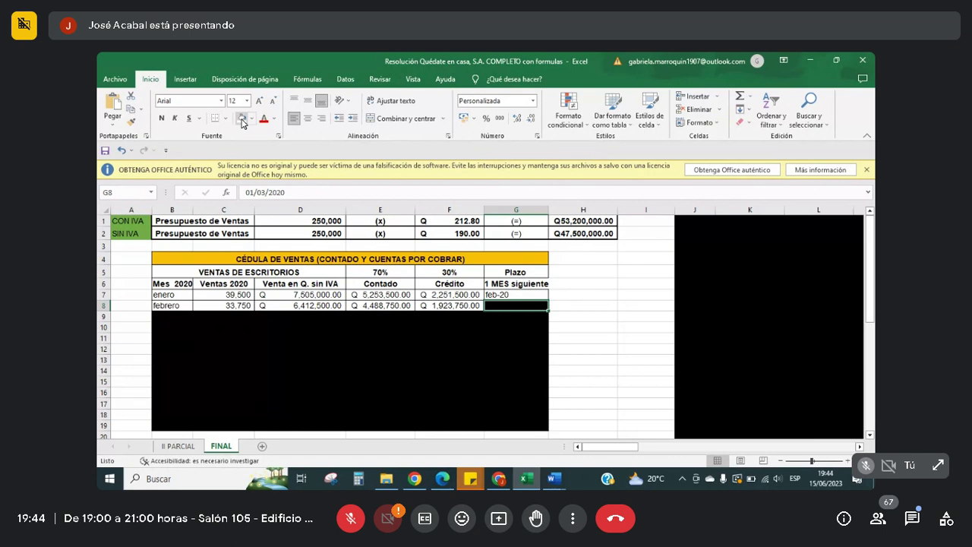
pyautogui.press('Down')
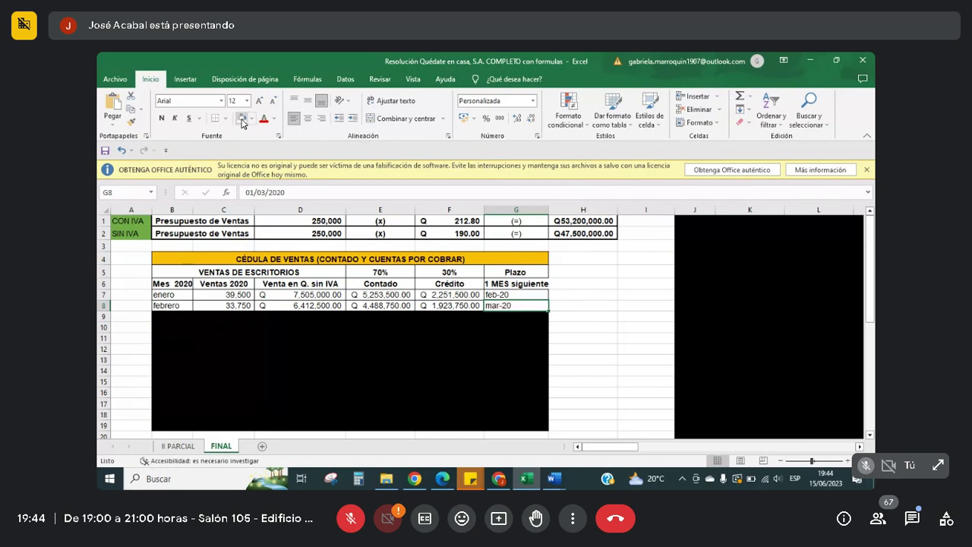
pyautogui.press('Left')
pyautogui.press('Left')
pyautogui.press('Left')
pyautogui.press('Left')
pyautogui.press('Left')
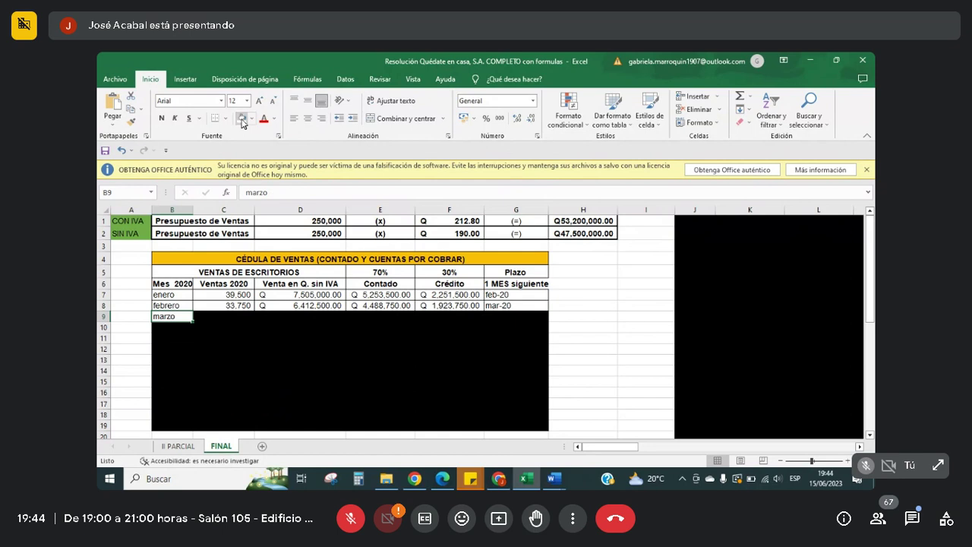
# Consult March's Índice in the exercise PDF and reveal the month's Ventas 2020 quantity in C9 with a white fill.
pyautogui.press('Right')
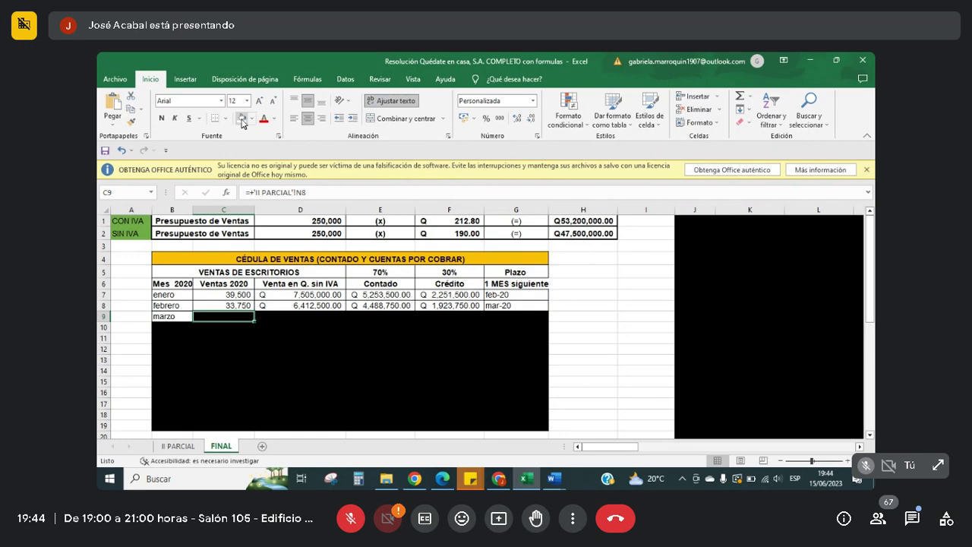
pyautogui.hotkey('alt', 'Tab')
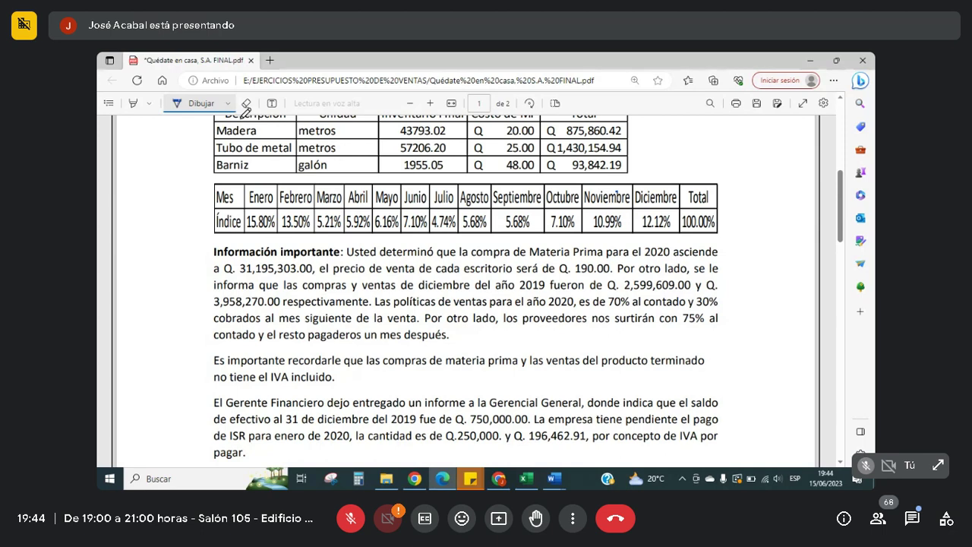
pyautogui.hotkey('alt', 'Tab')
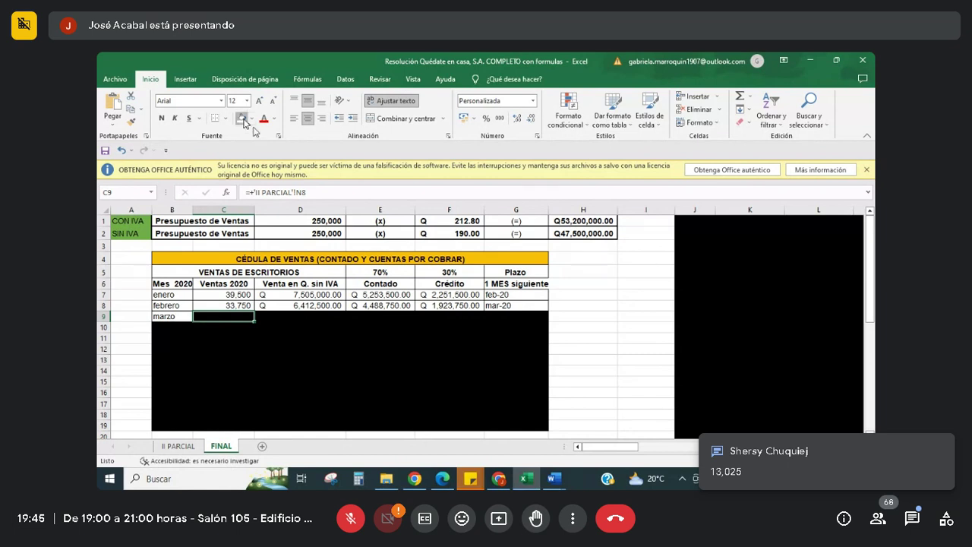
pyautogui.click(243, 120)
# Reveal March's Venta en Q. sin IVA and Contado amounts in D9 and E9 with a white fill.
pyautogui.press('Right')
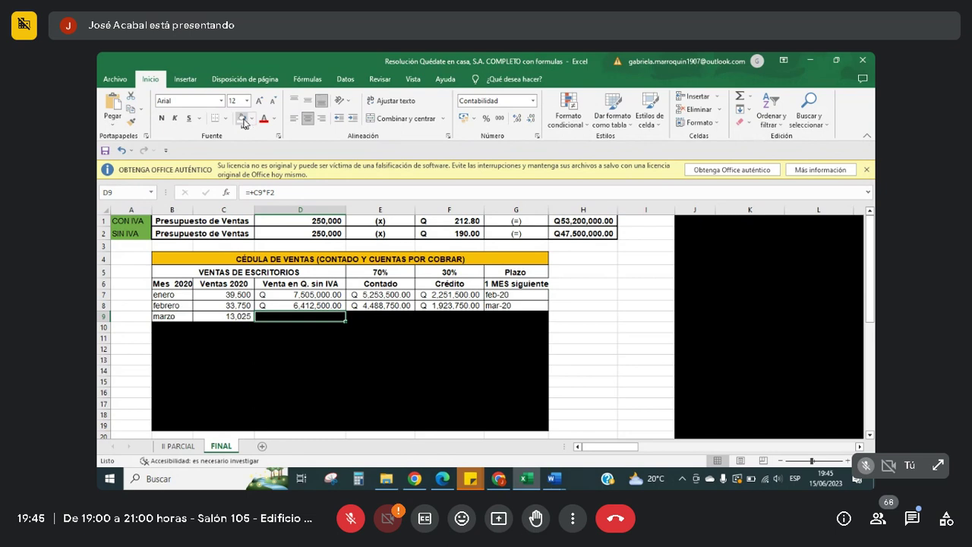
pyautogui.click(243, 122)
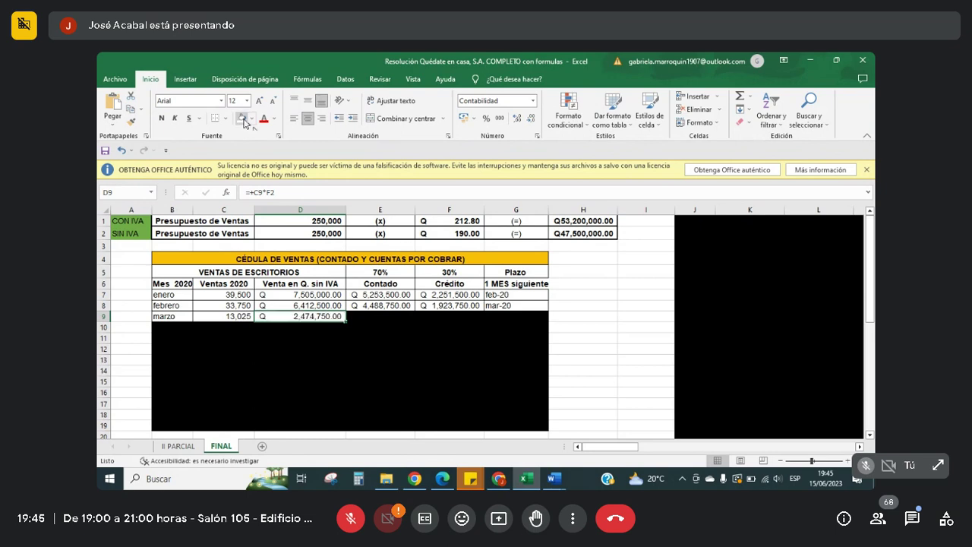
pyautogui.press('Right')
pyautogui.click(243, 122)
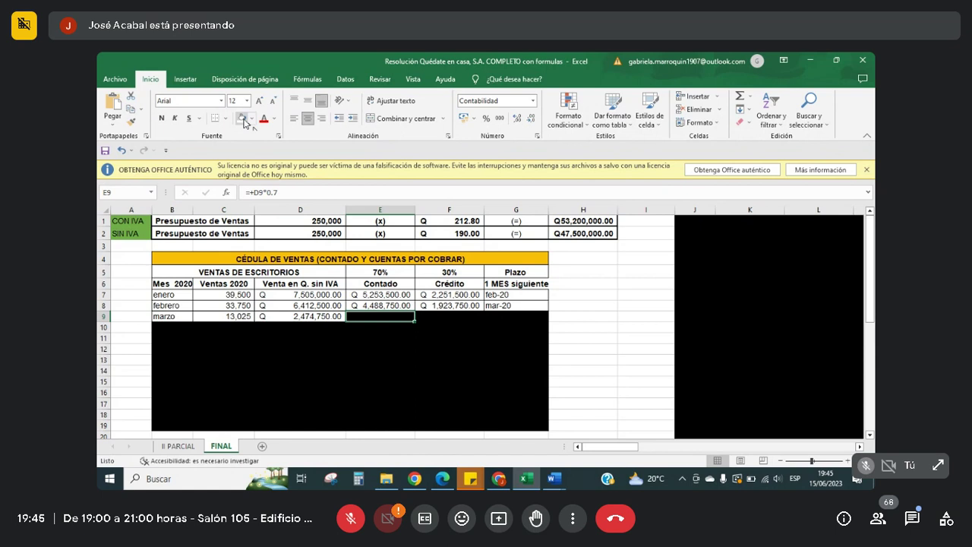
pyautogui.click(241, 119)
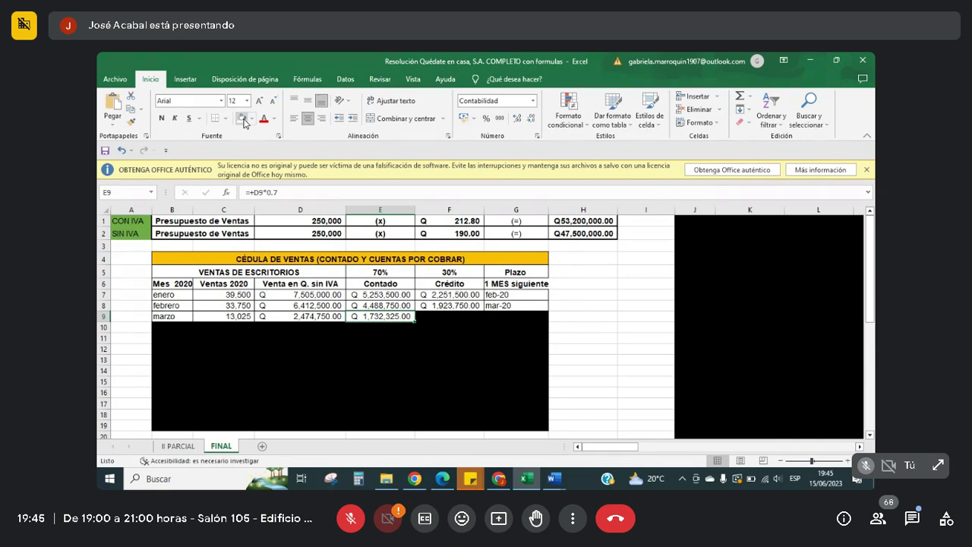
pyautogui.press('Right')
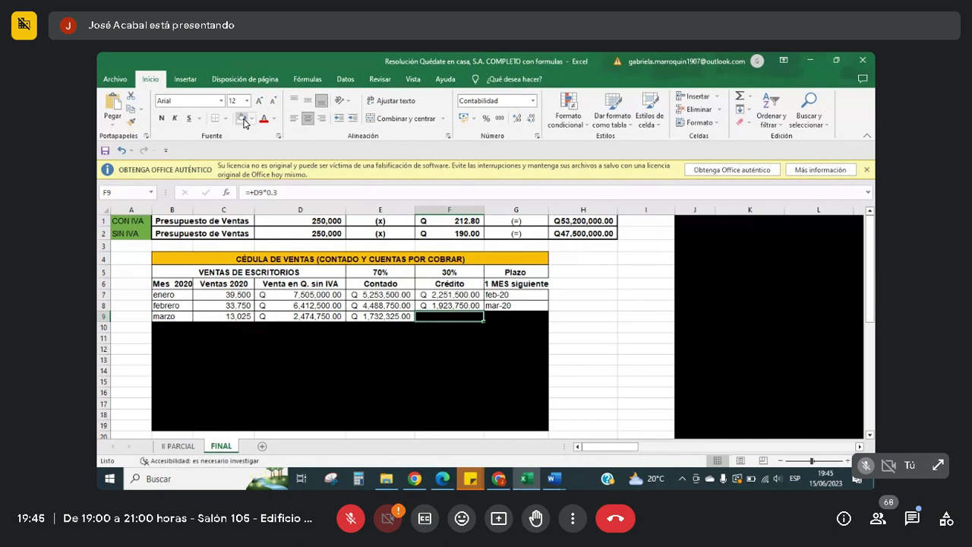
# Reveal March's Crédito amount and Plazo date in F9 and G9 with a white fill, and review the March row.
pyautogui.click(244, 121)
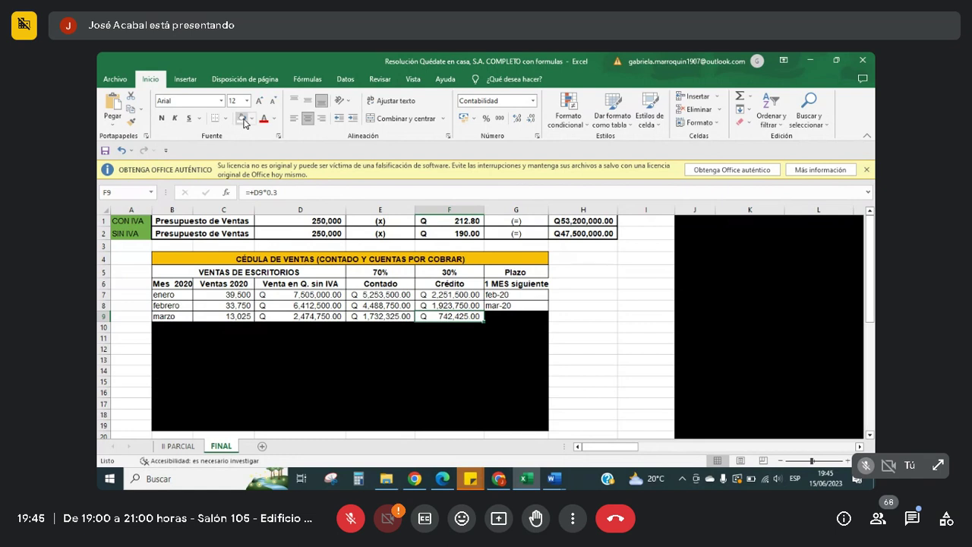
pyautogui.press('Right')
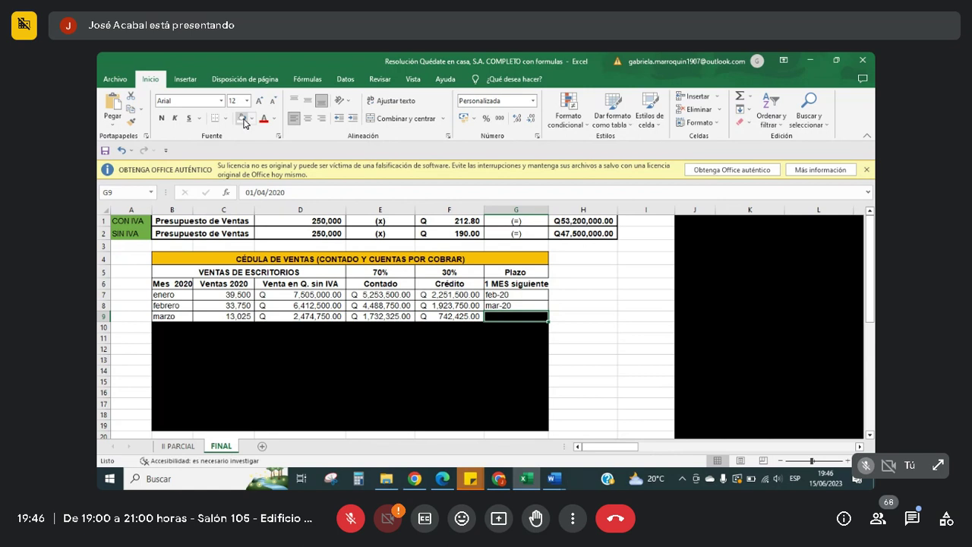
pyautogui.click(243, 123)
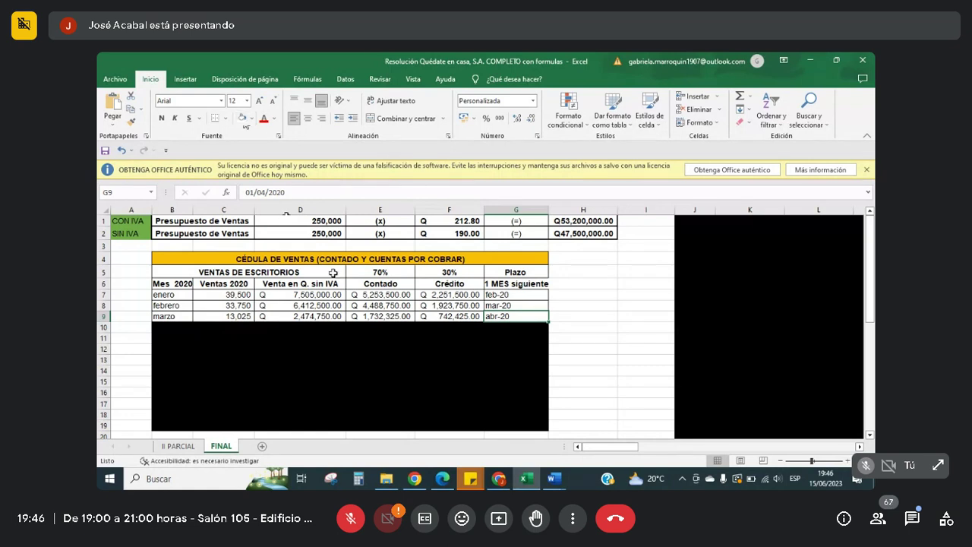
pyautogui.click(365, 314)
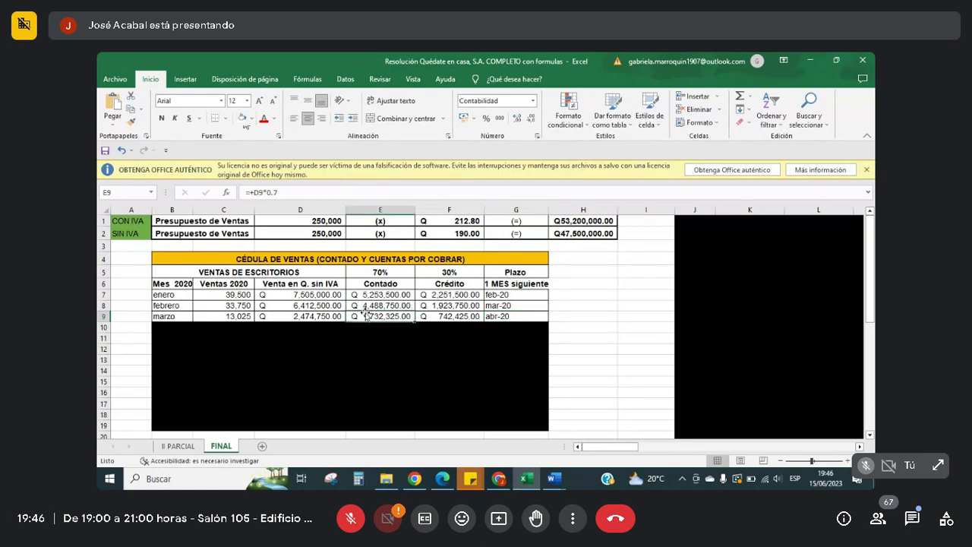
pyautogui.click(174, 318)
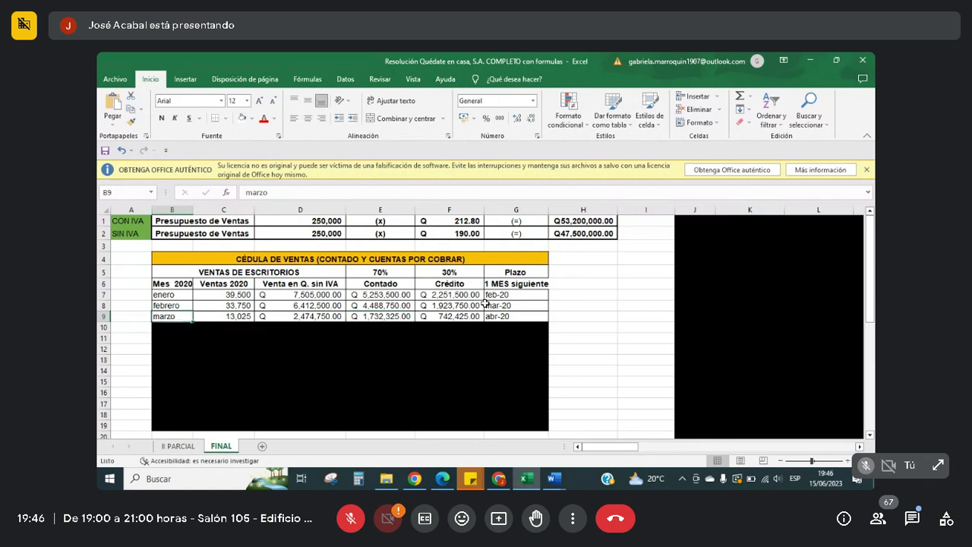
pyautogui.click(449, 316)
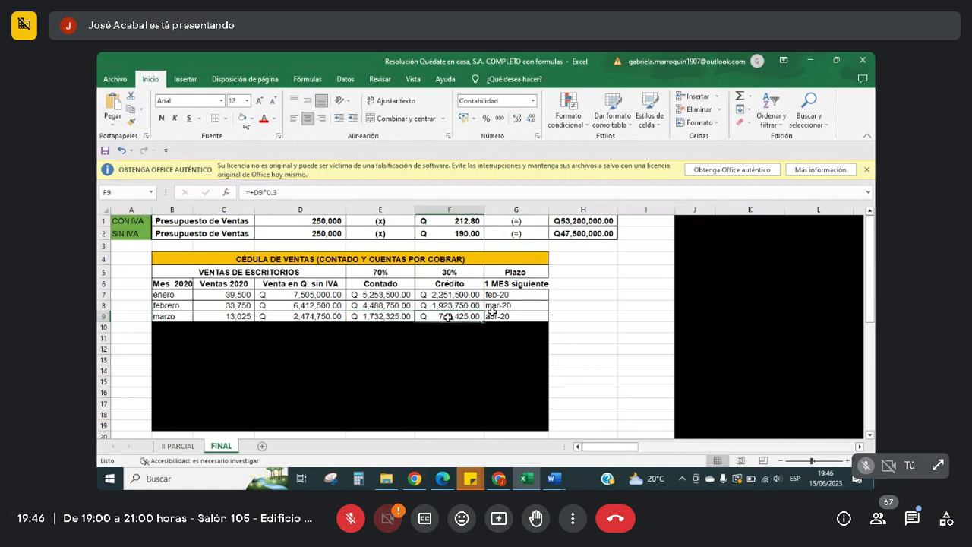
pyautogui.click(501, 316)
# Reveal the month name abril in B10 and April's Ventas 2020 quantity in C10 with a white fill.
pyautogui.press('Down')
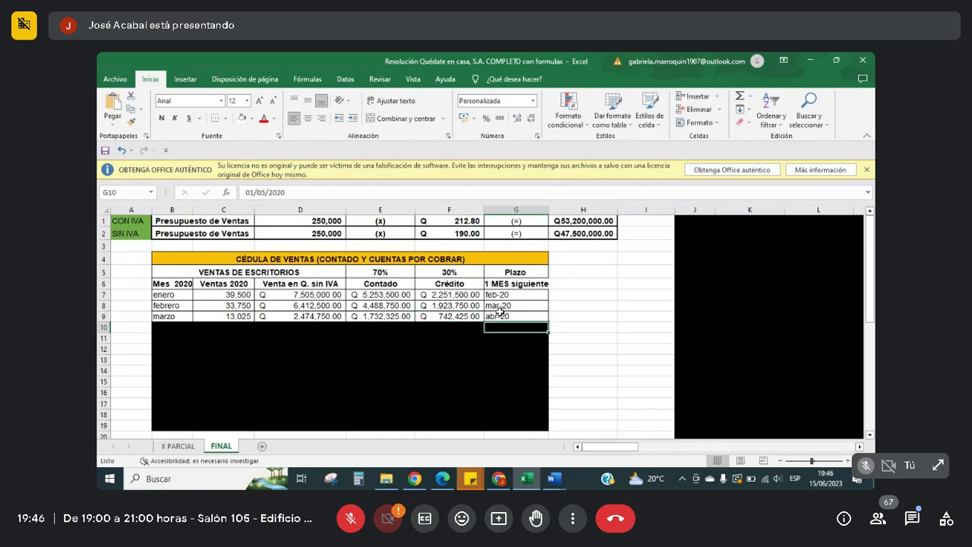
pyautogui.press('Left')
pyautogui.hotkey('ctrl', 'Left')
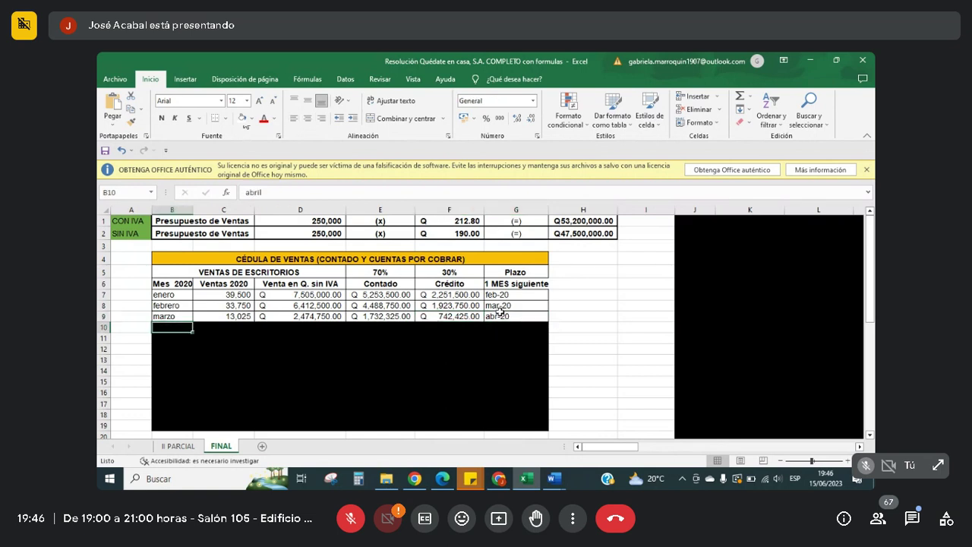
pyautogui.click(242, 119)
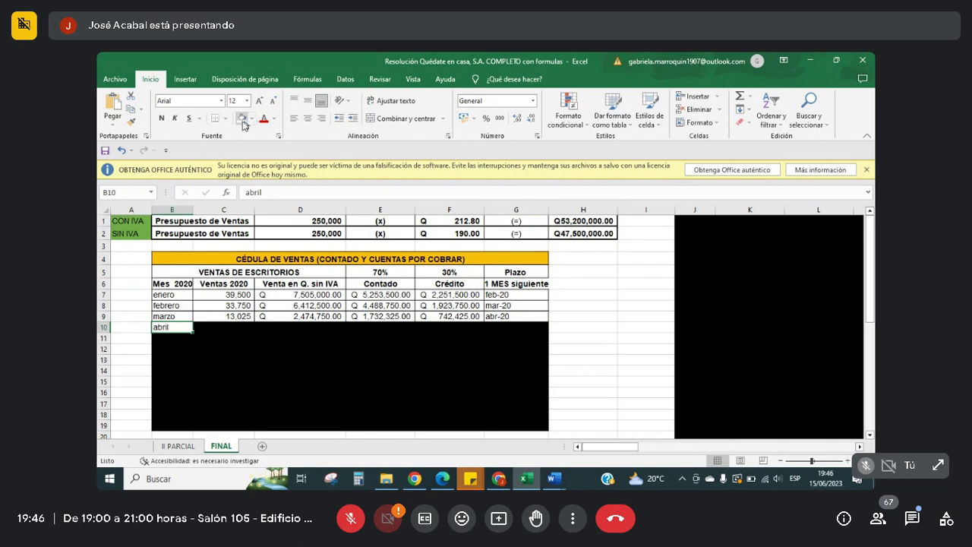
pyautogui.press('Right')
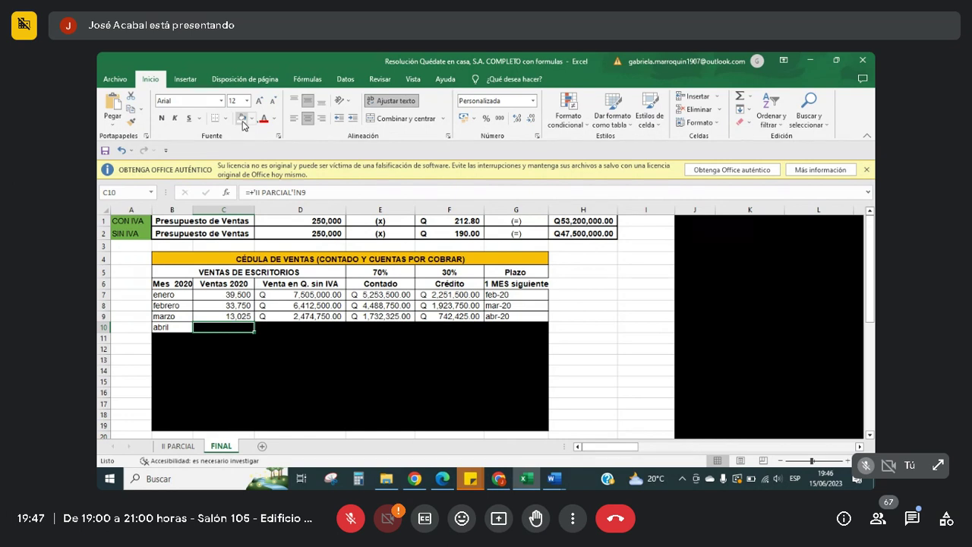
# Reveal April's Venta en Q. sin IVA, Contado, Crédito and Plazo in D10:G10 and the month name mayo in B11 with a white fill.
pyautogui.press('Right')
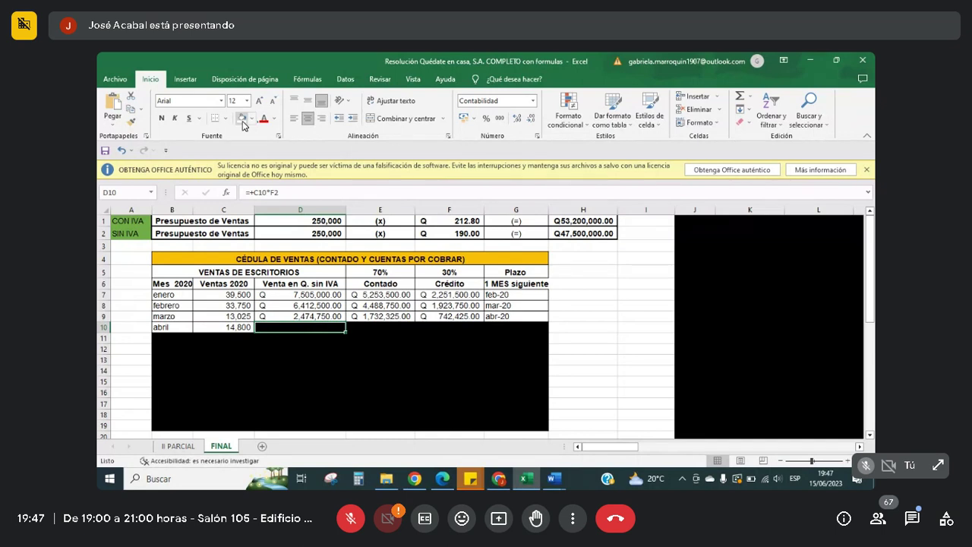
pyautogui.click(242, 122)
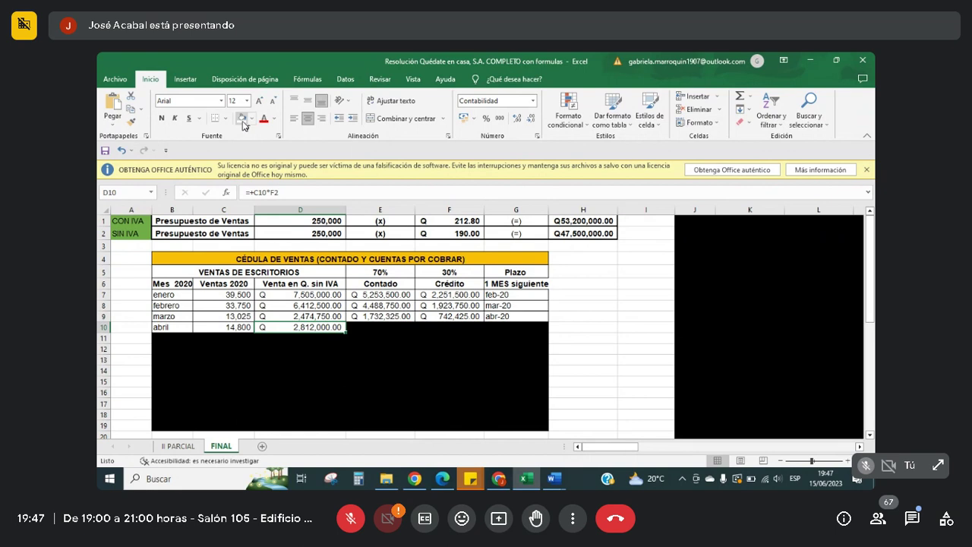
pyautogui.press('Right')
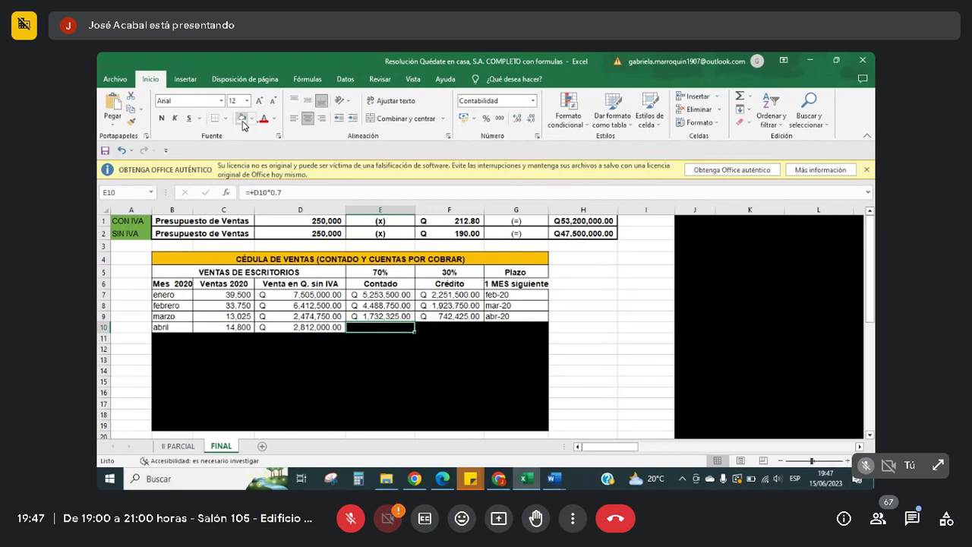
pyautogui.press('Right')
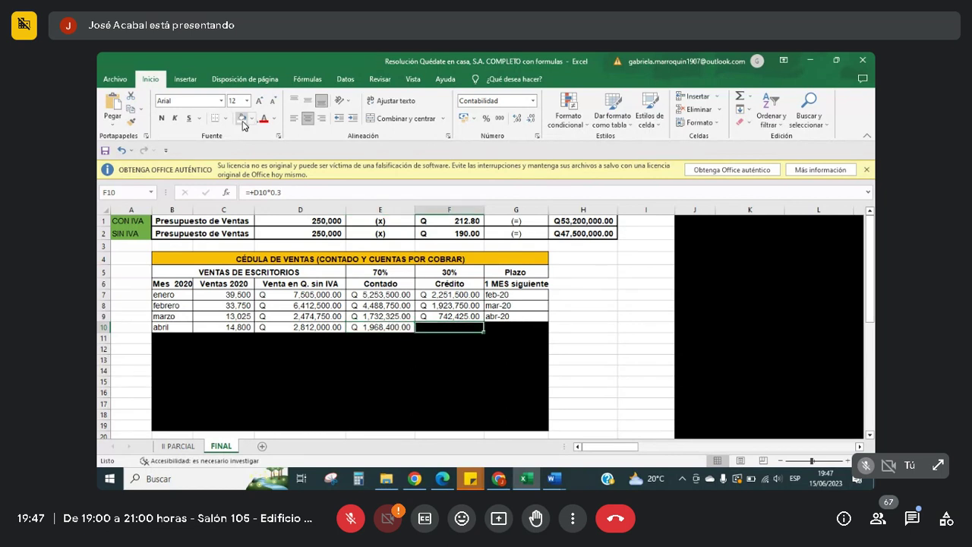
pyautogui.press('Right')
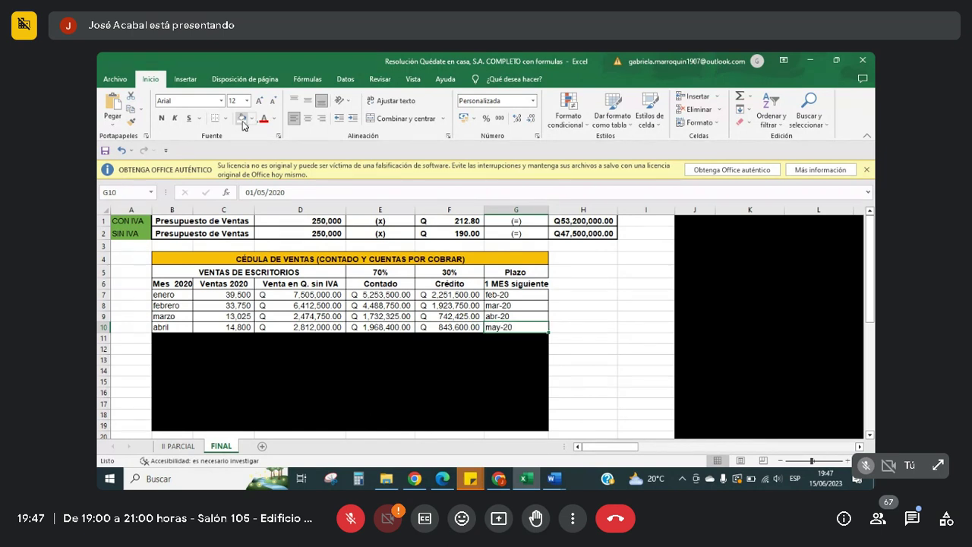
pyautogui.press('Return')
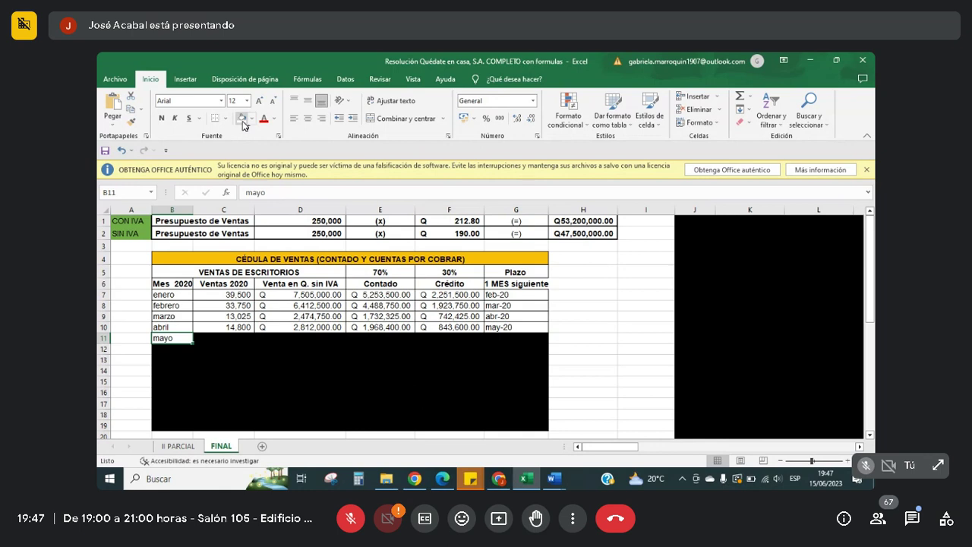
# Switch to the Google Meet call to check the participants' messages and questions, and return to the Excel workbook.
pyautogui.click(503, 485)
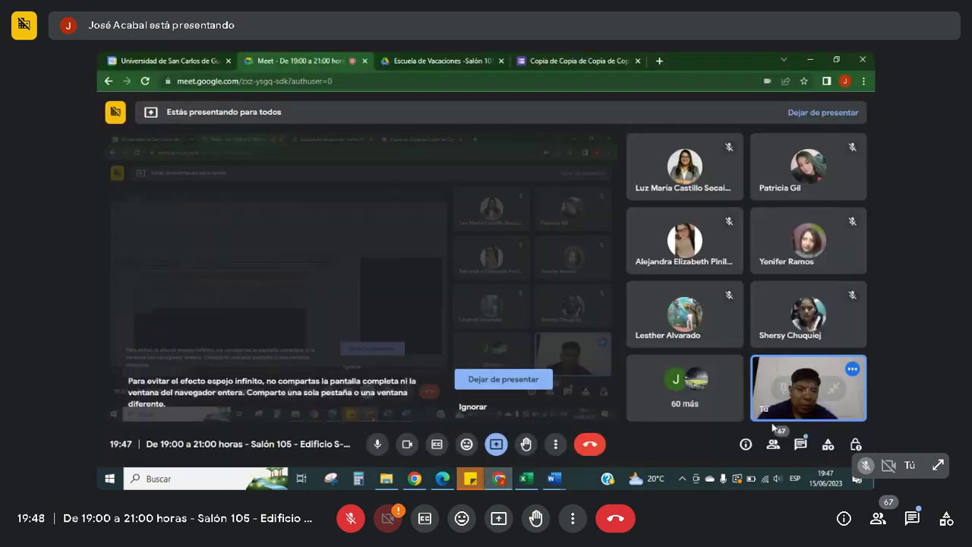
pyautogui.click(802, 445)
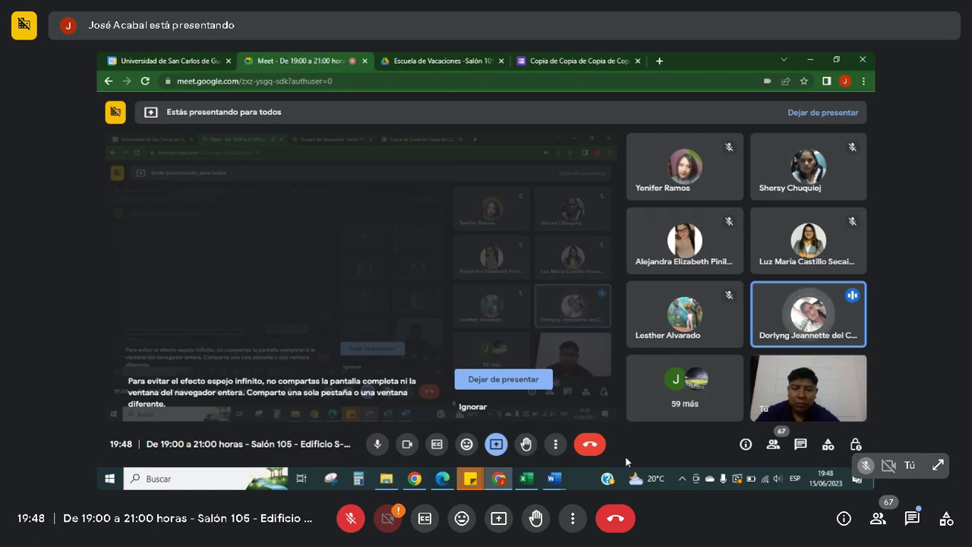
pyautogui.click(534, 482)
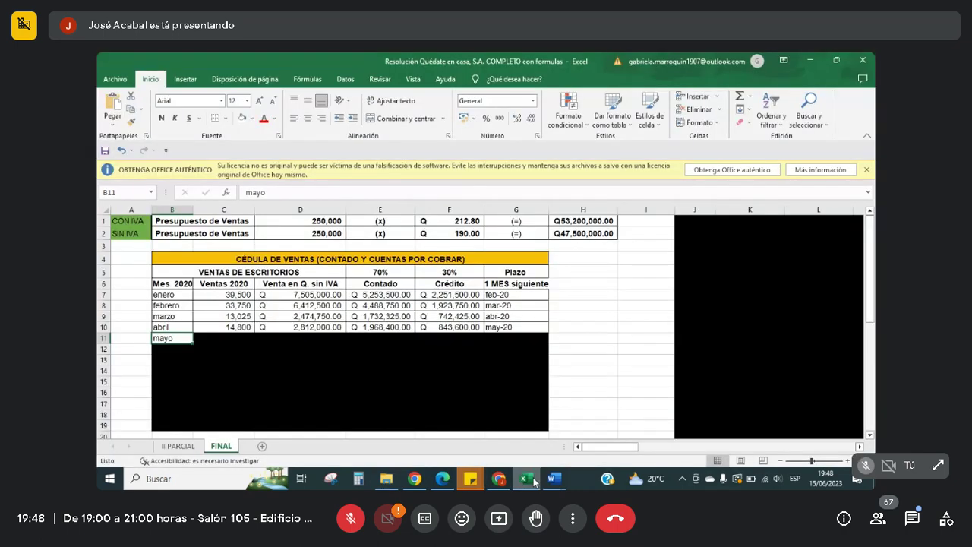
pyautogui.click(534, 482)
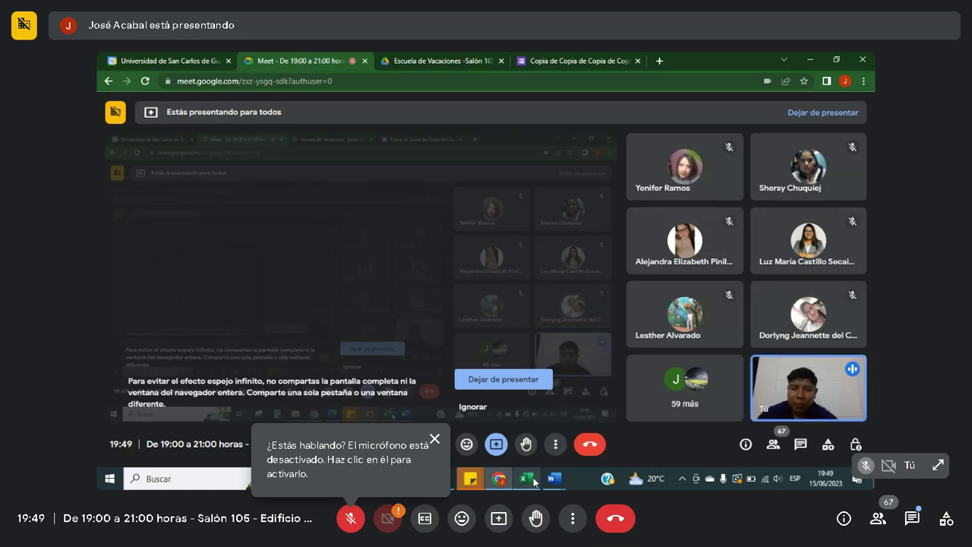
pyautogui.click(534, 480)
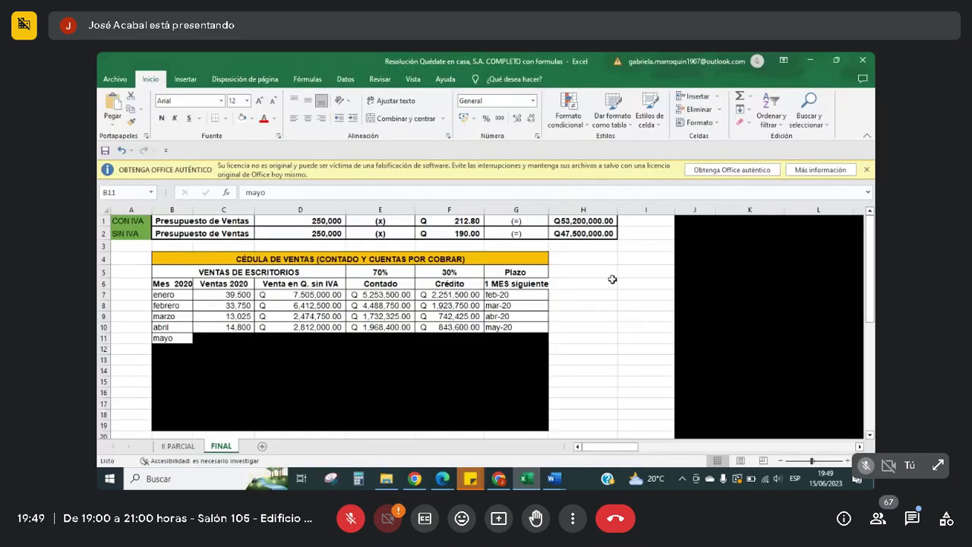
pyautogui.click(602, 281)
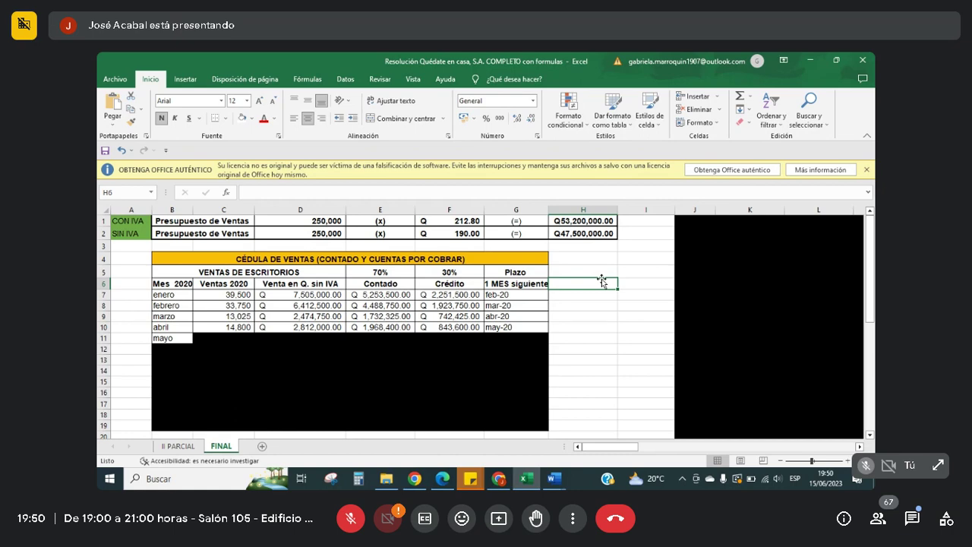
# Consult the selling price and IVA note in the exercise PDF and compare the CON IVA and SIN IVA unit prices in F1 and F2.
pyautogui.click(446, 475)
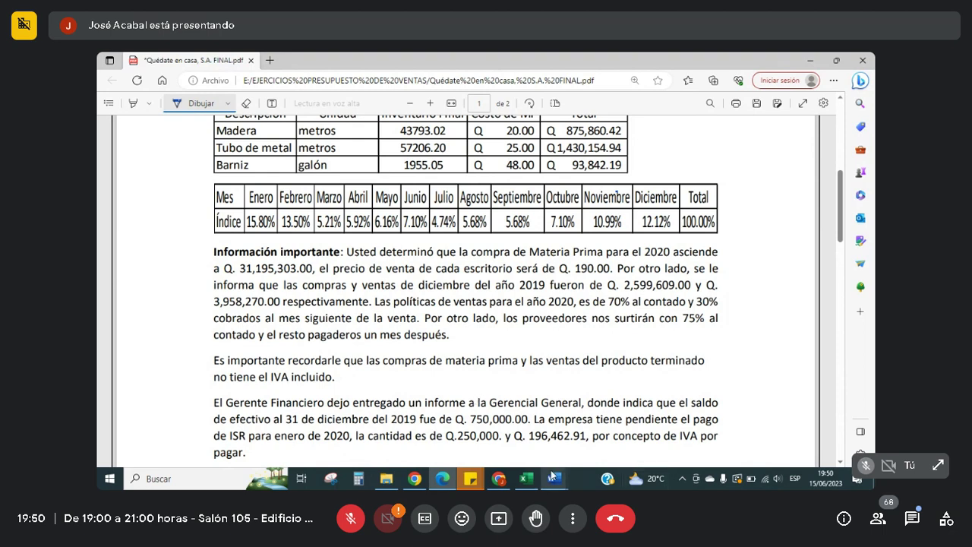
pyautogui.click(525, 479)
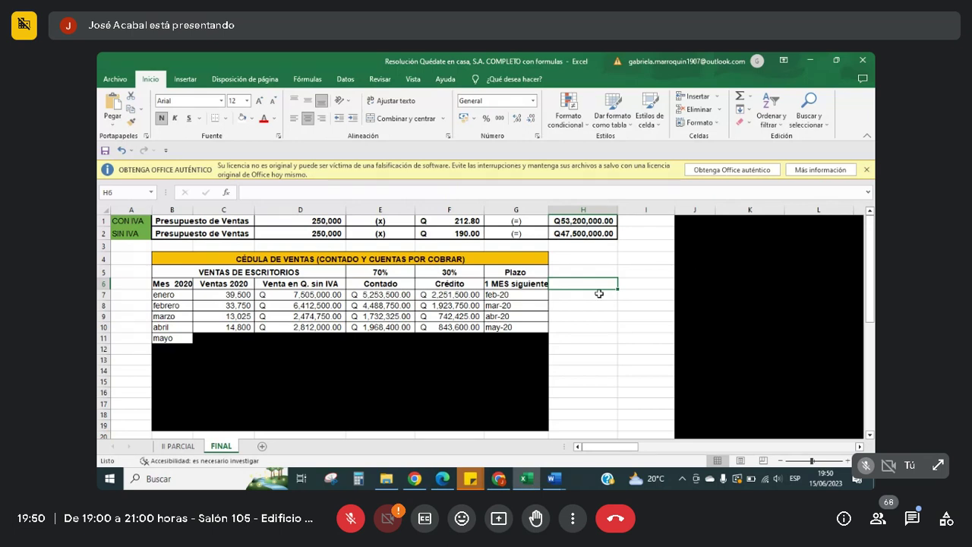
pyautogui.click(465, 233)
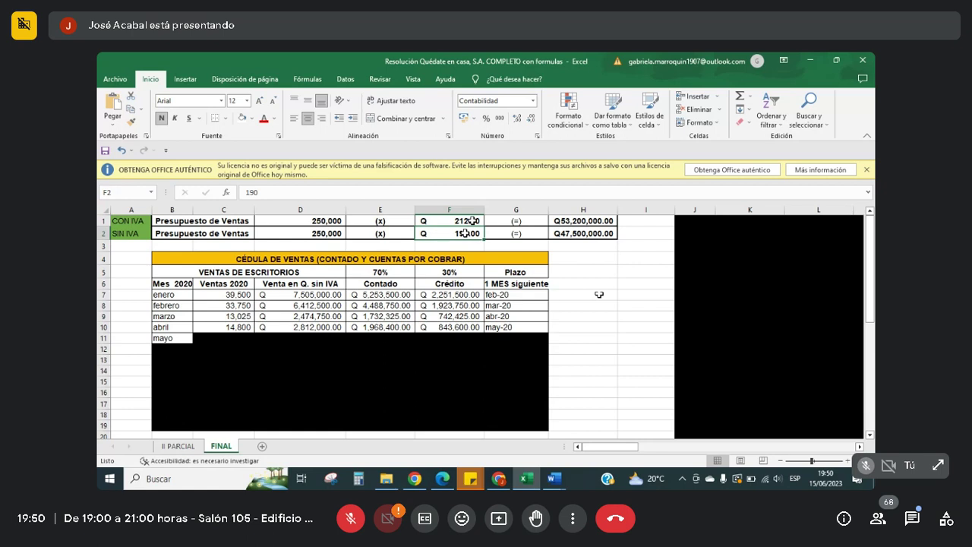
pyautogui.click(473, 220)
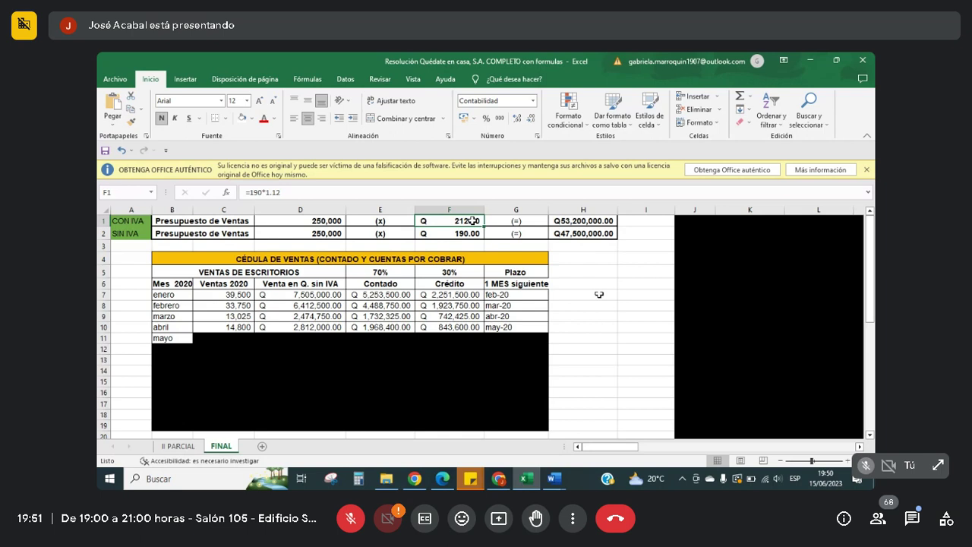
pyautogui.click(460, 236)
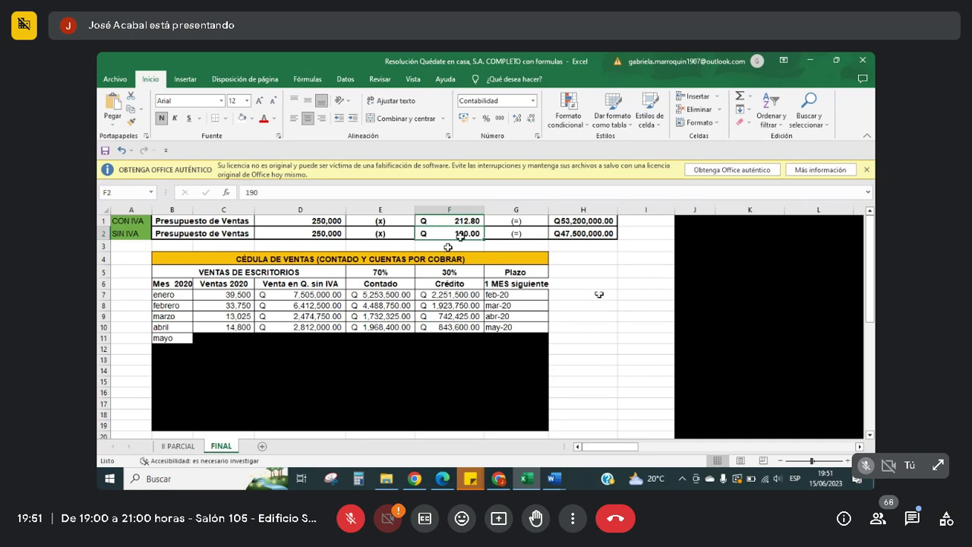
pyautogui.click(469, 221)
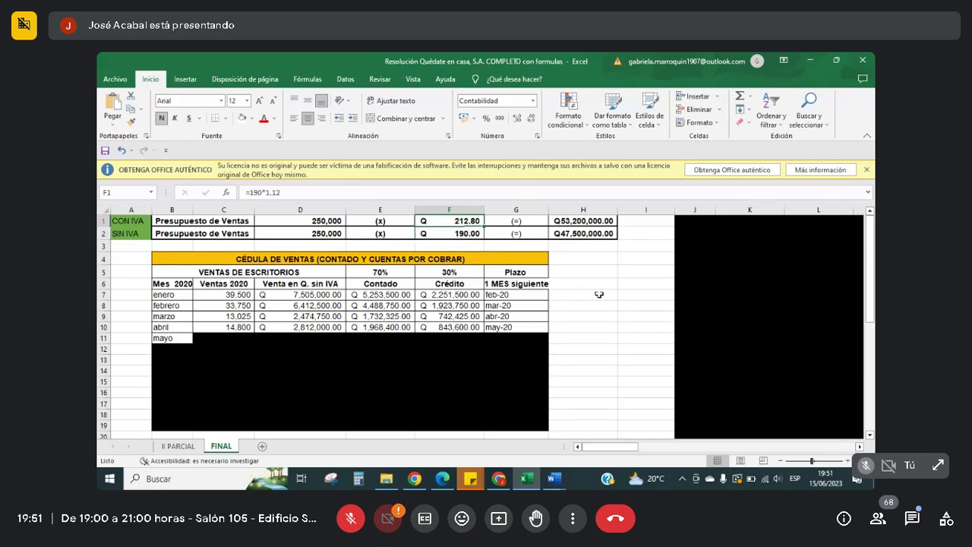
pyautogui.click(466, 234)
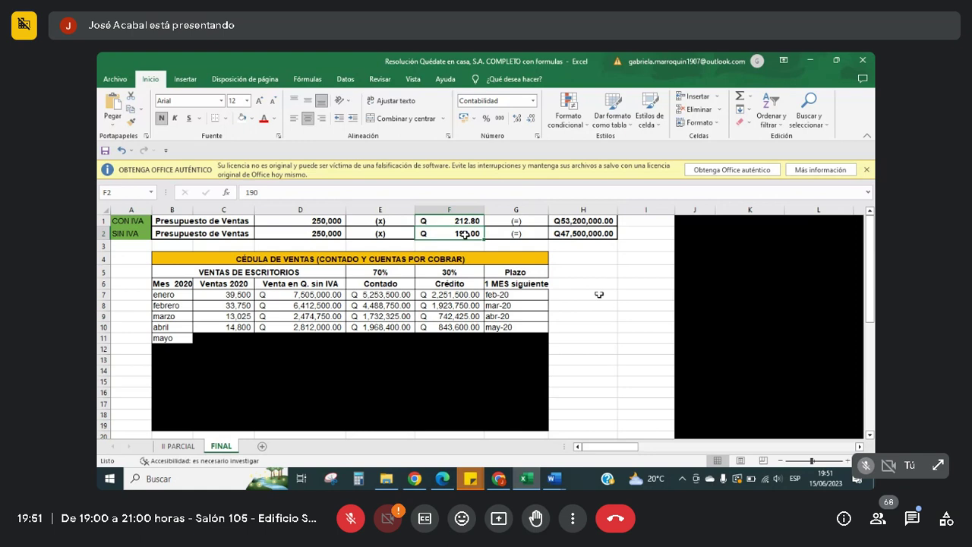
pyautogui.click(471, 221)
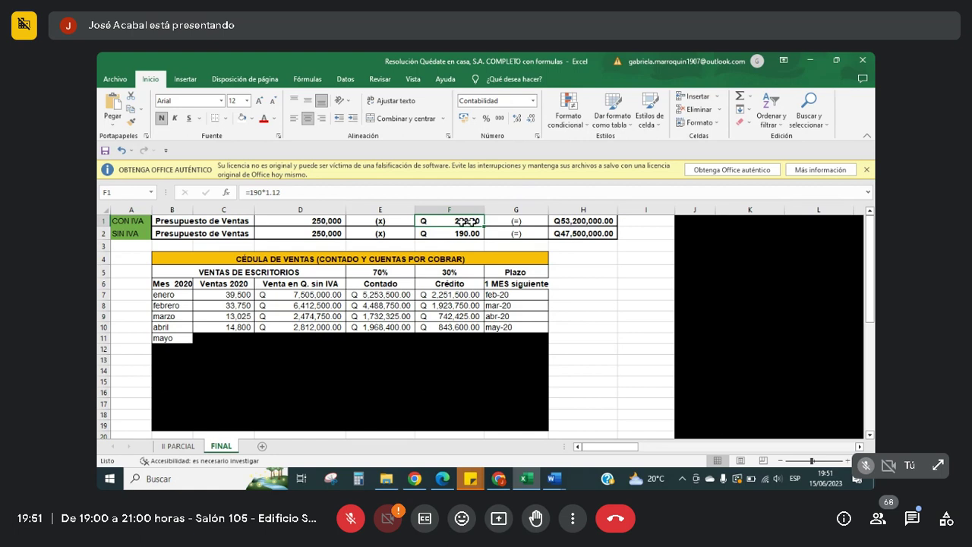
# Examine how the CON IVA and SIN IVA budget totals in H1 and H2 derive from the budgeted quantity and unit prices.
pyautogui.click(450, 234)
pyautogui.click(339, 229)
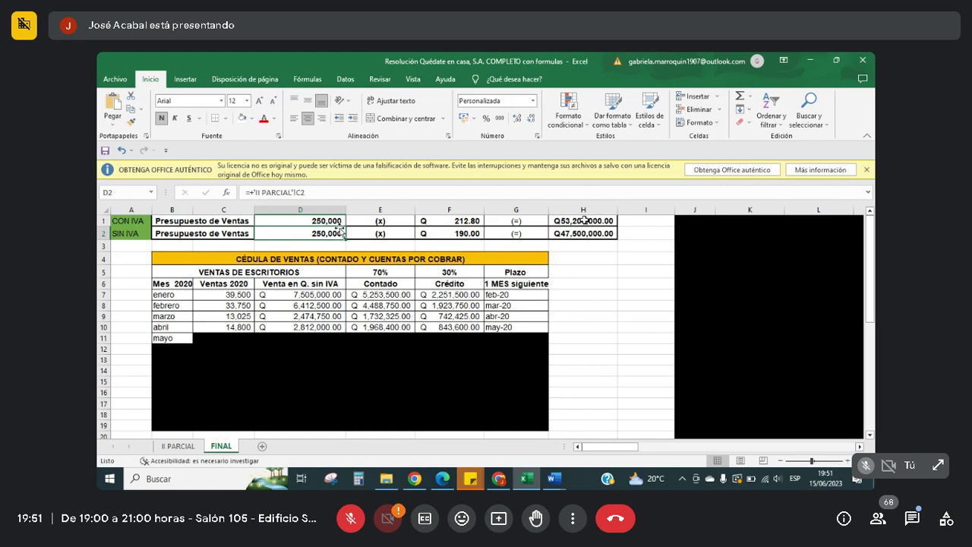
pyautogui.click(582, 221)
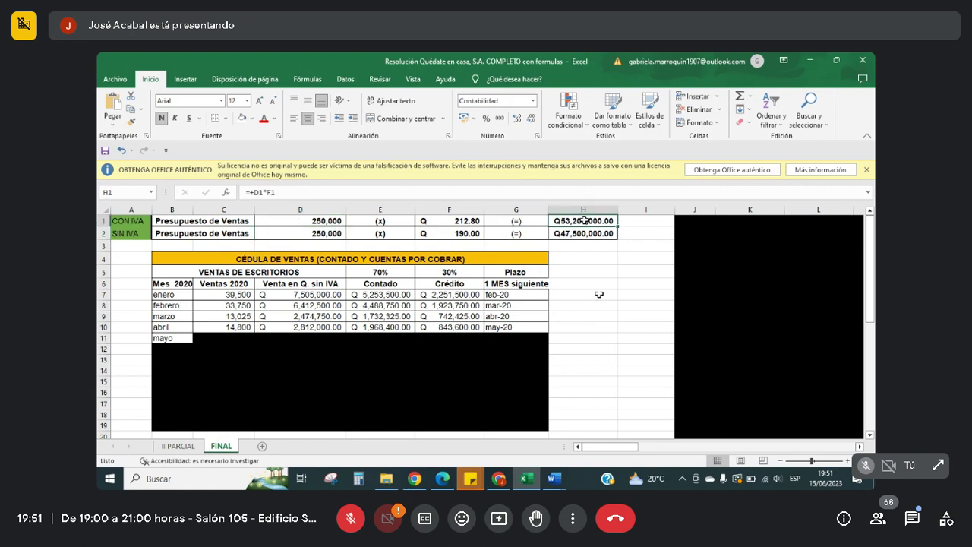
pyautogui.click(585, 234)
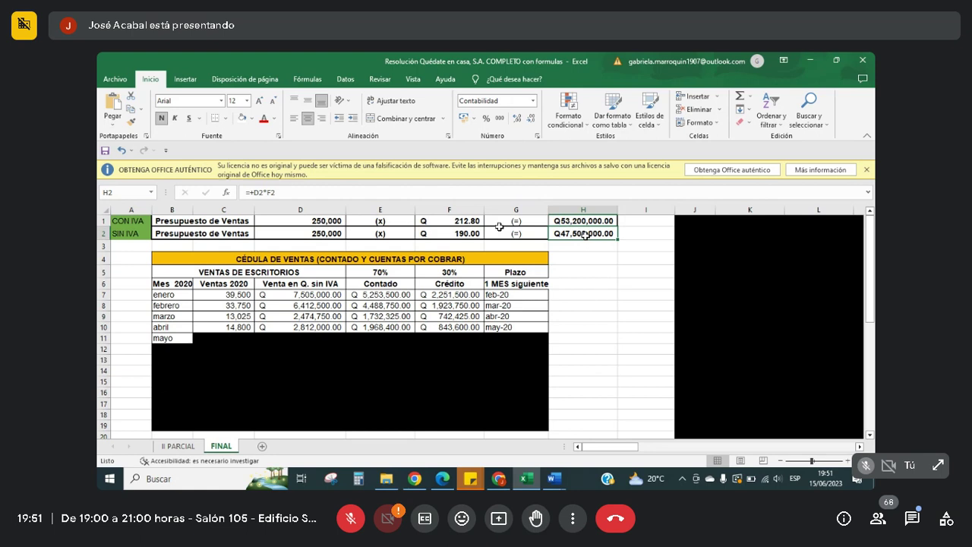
pyautogui.click(432, 223)
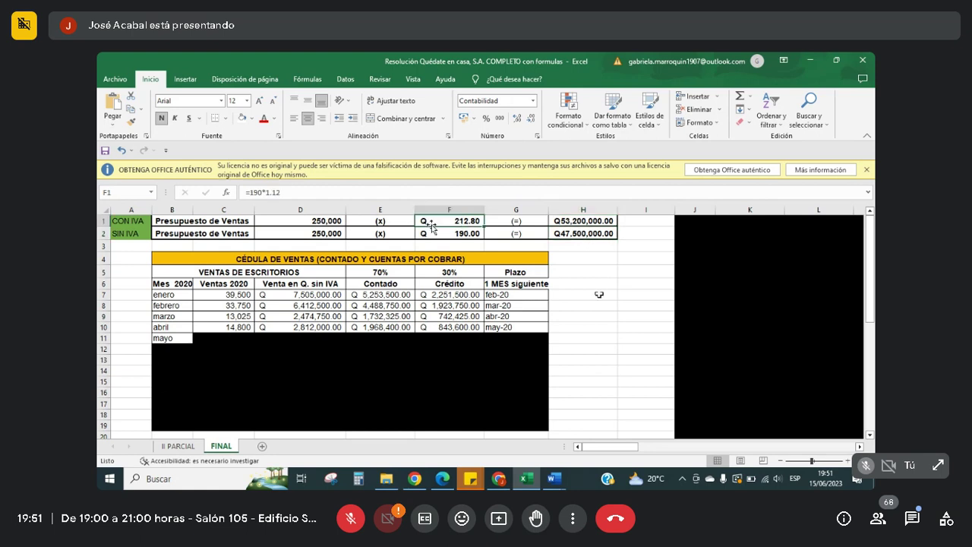
pyautogui.click(435, 233)
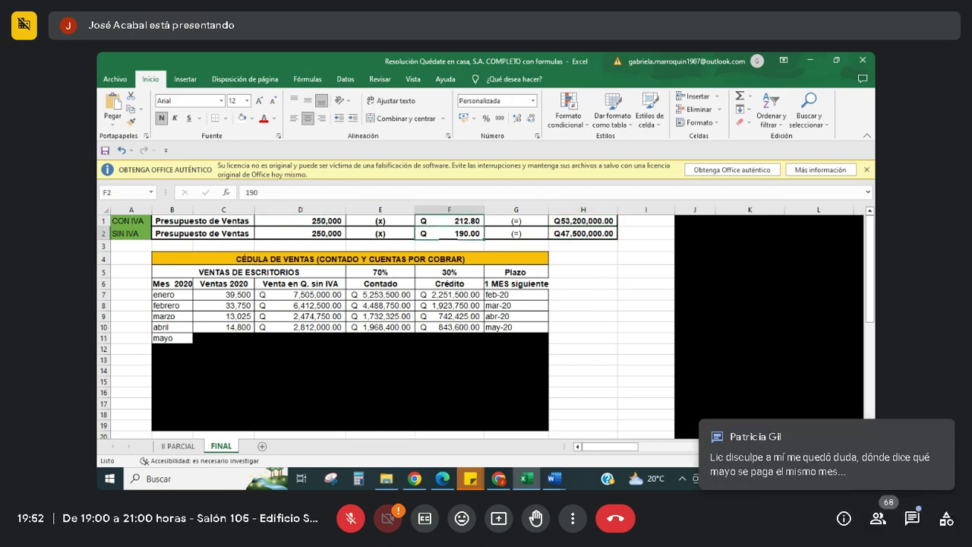
# Switch to the Google Meet call to read the student's question in the chat, and return to the Excel workbook.
pyautogui.click(348, 236)
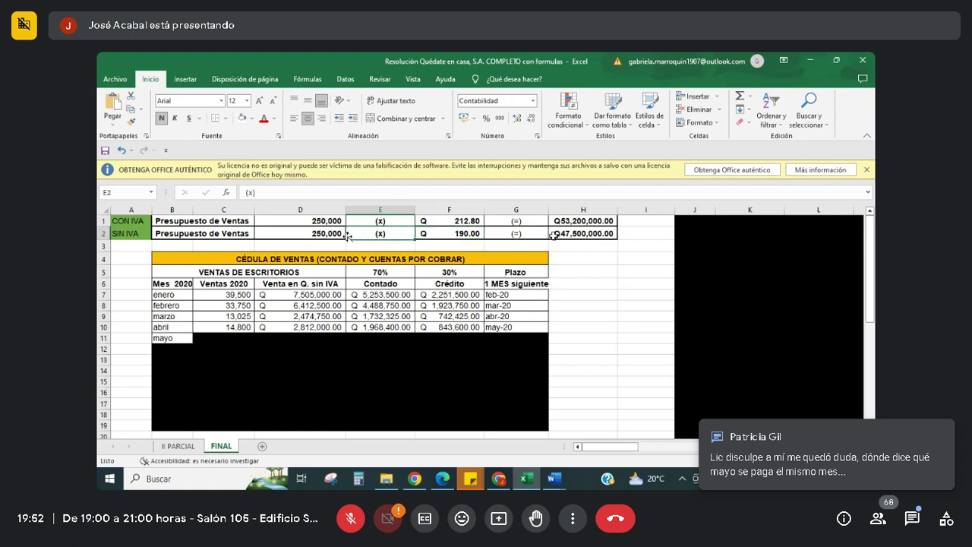
pyautogui.click(622, 325)
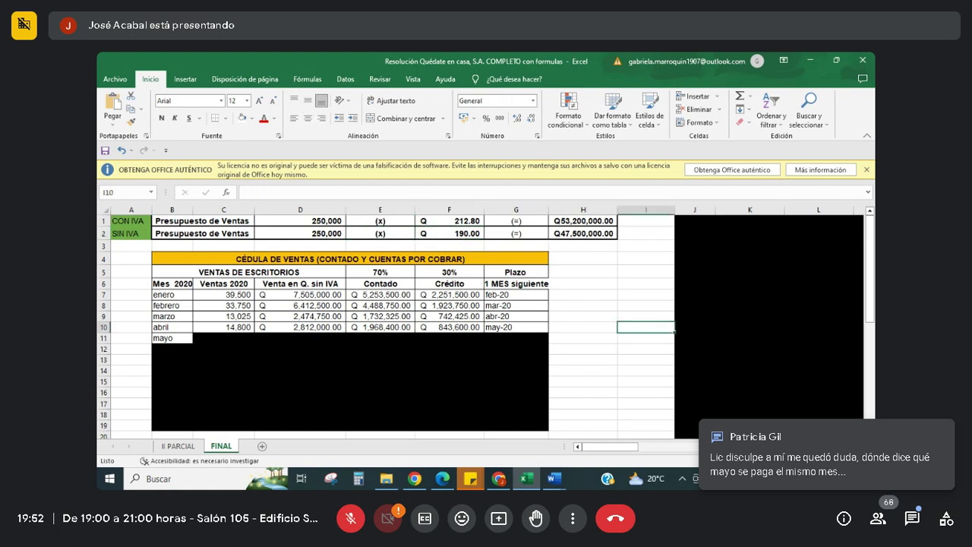
pyautogui.click(500, 479)
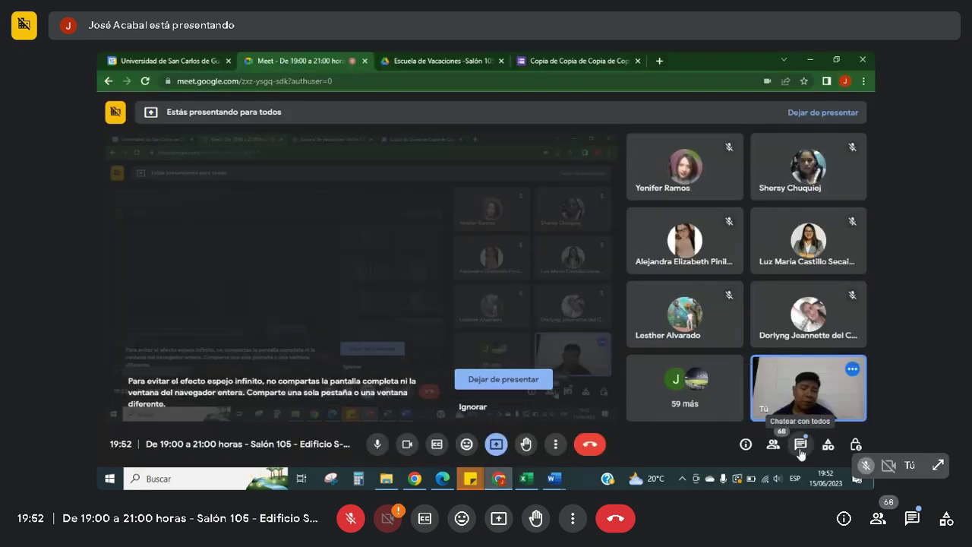
pyautogui.click(800, 445)
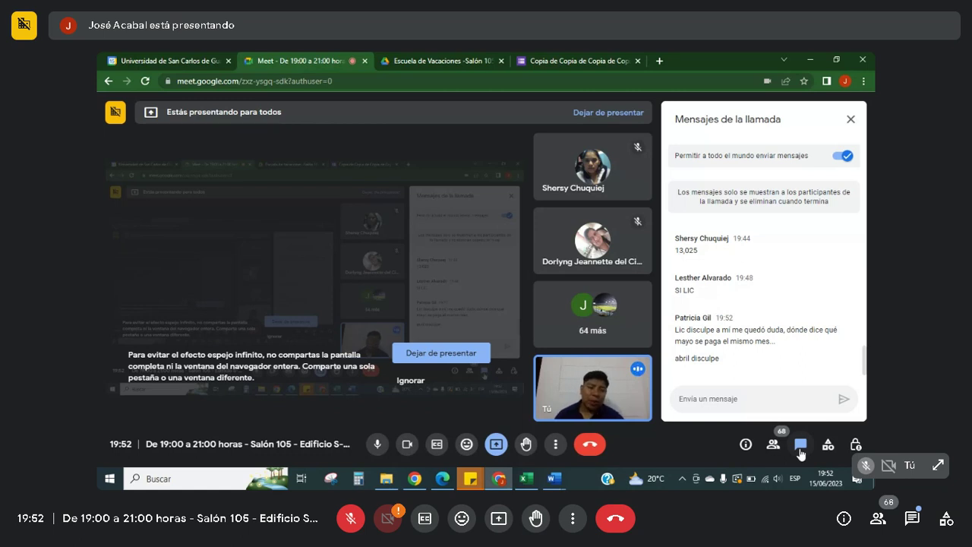
pyautogui.click(849, 120)
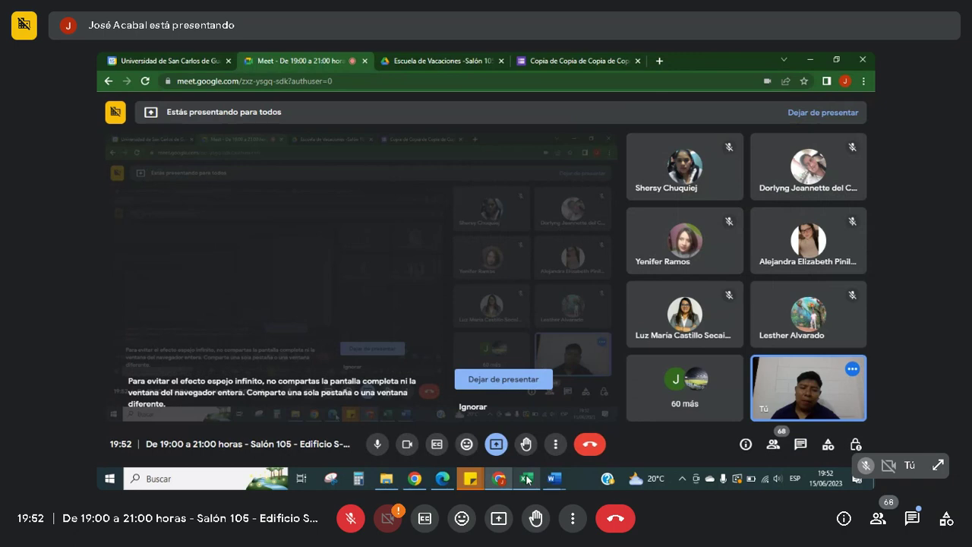
pyautogui.click(527, 479)
pyautogui.click(582, 296)
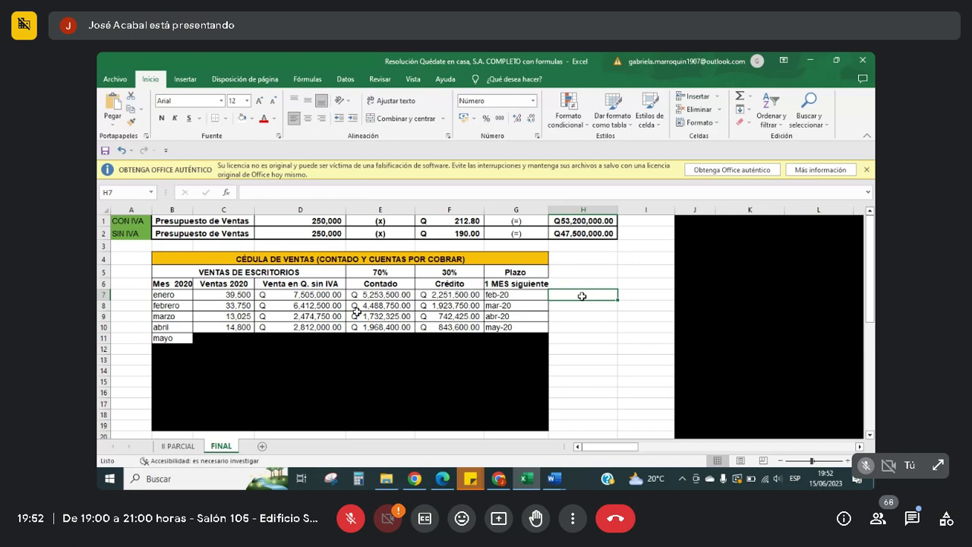
# Review January's Ventas 2020 units in C7 and consult the 70% cash and 30% credit sales policy in the exercise PDF.
pyautogui.click(175, 291)
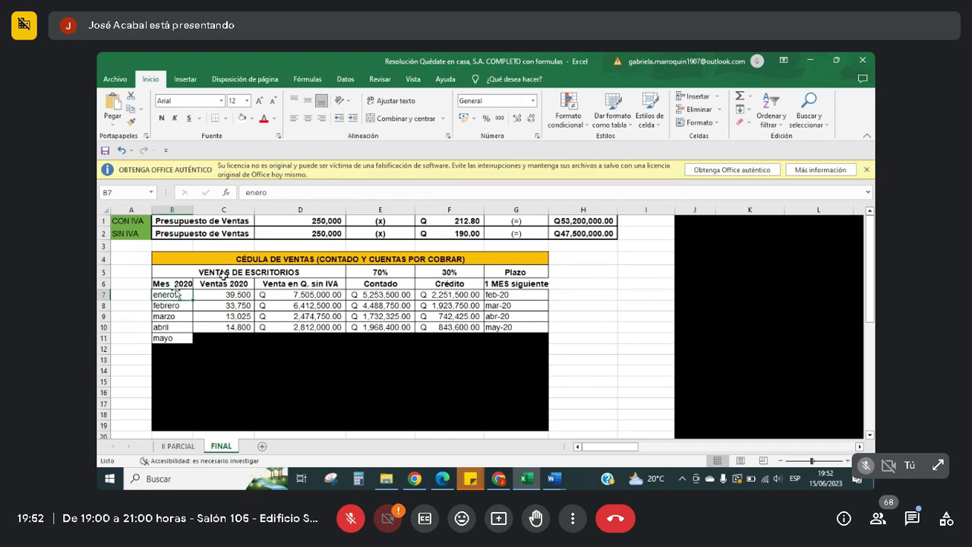
pyautogui.click(218, 282)
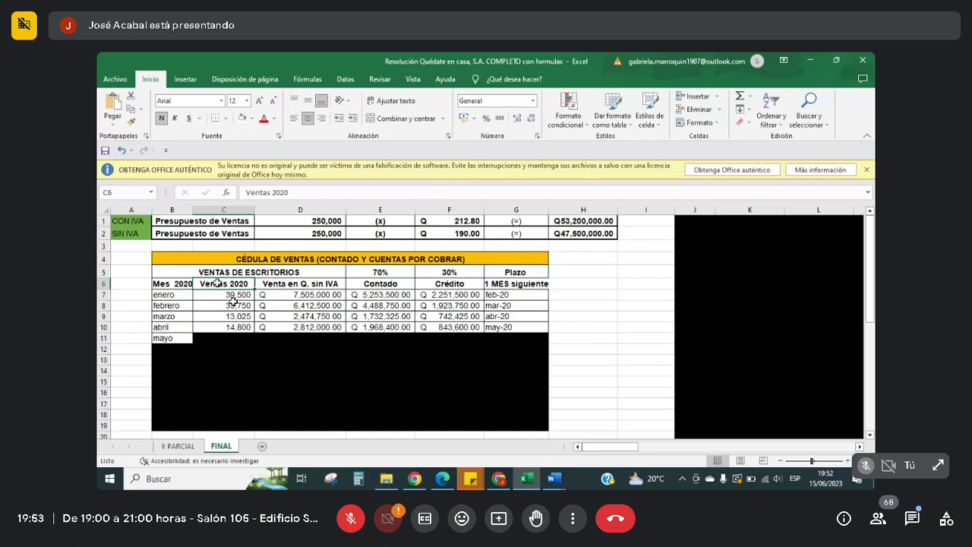
pyautogui.click(234, 304)
pyautogui.press('Up')
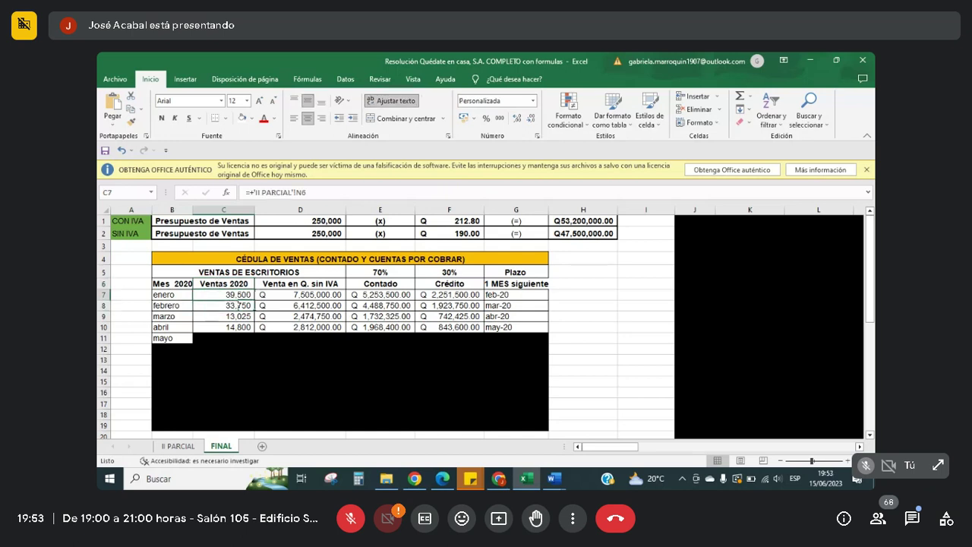
pyautogui.click(442, 480)
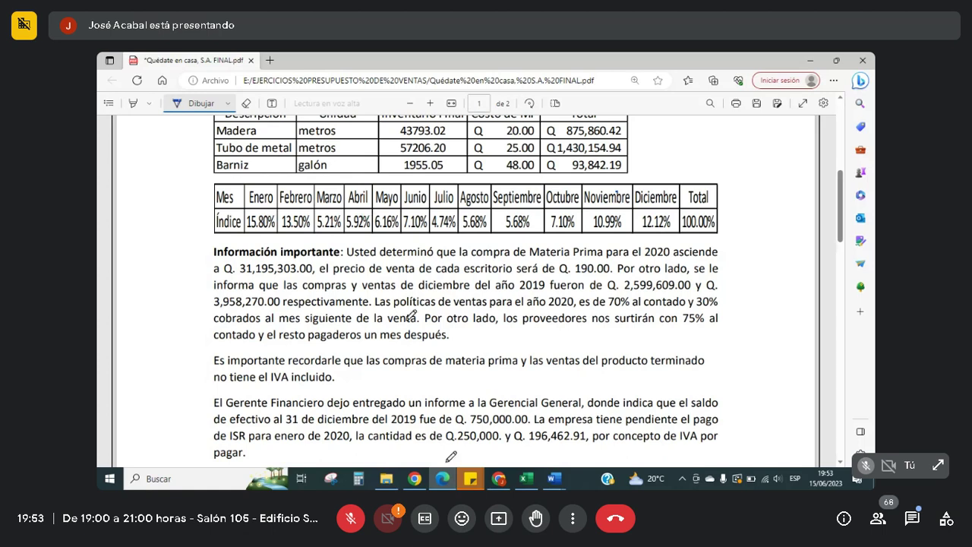
pyautogui.click(525, 481)
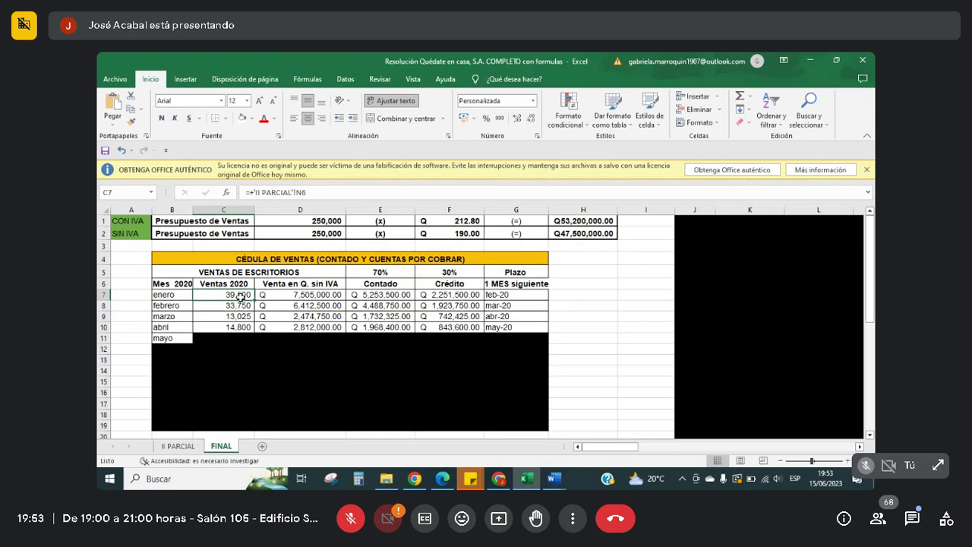
# Examine how January's Venta en Q. sin IVA in D7 derives from the units in C7 and the SIN IVA price in F2.
pyautogui.click(317, 221)
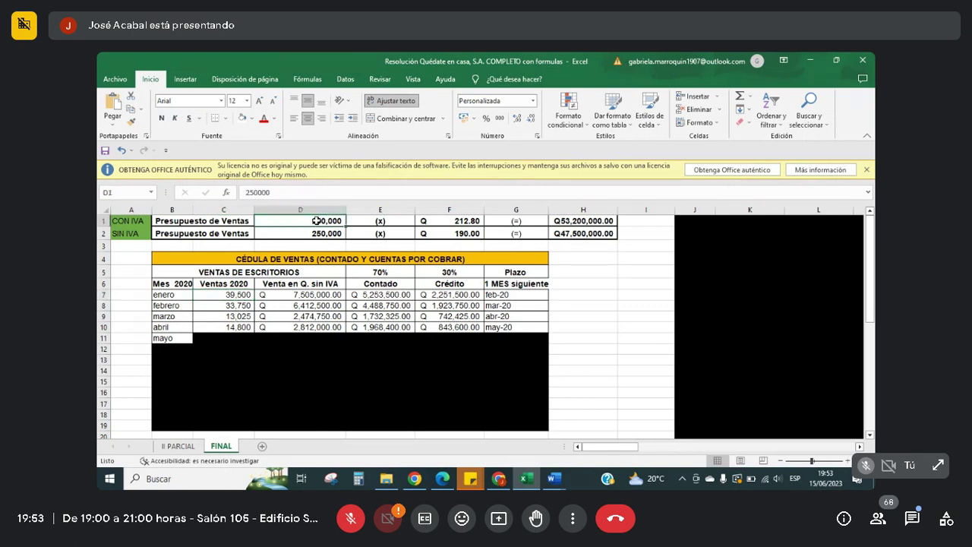
pyautogui.click(244, 287)
pyautogui.click(244, 293)
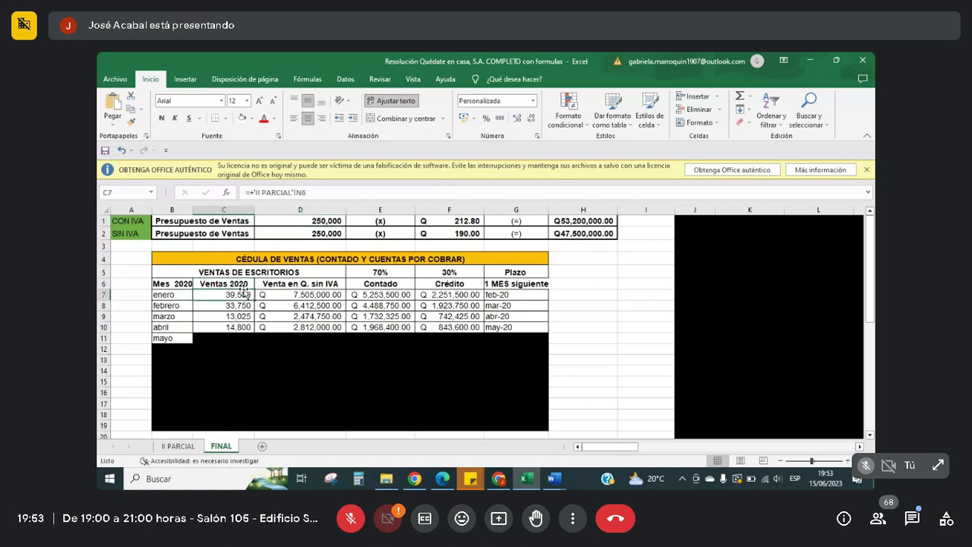
pyautogui.click(296, 298)
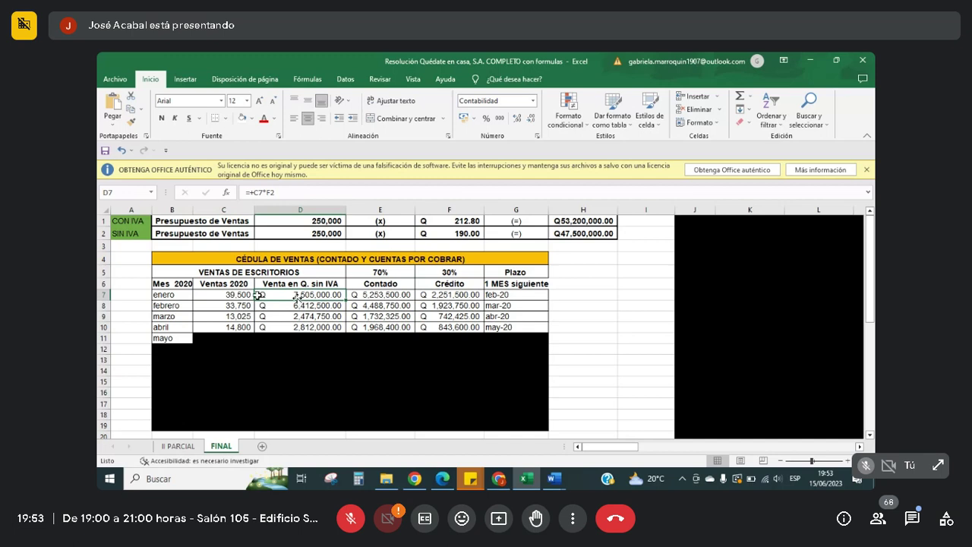
pyautogui.click(232, 296)
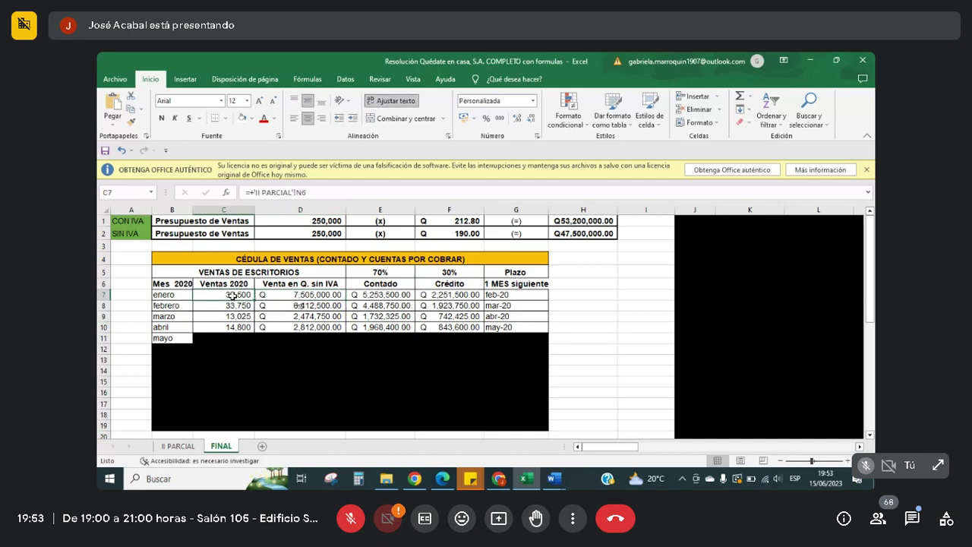
pyautogui.click(464, 233)
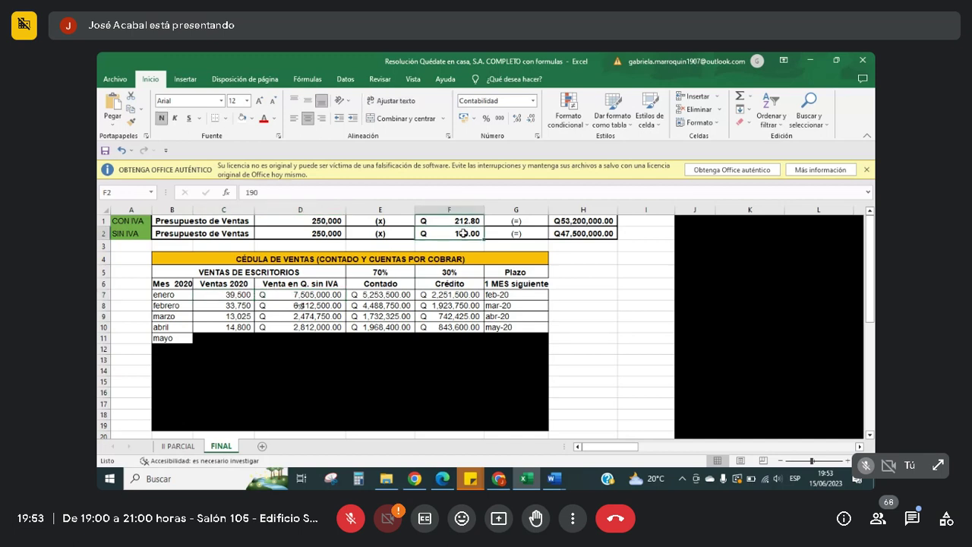
pyautogui.click(296, 296)
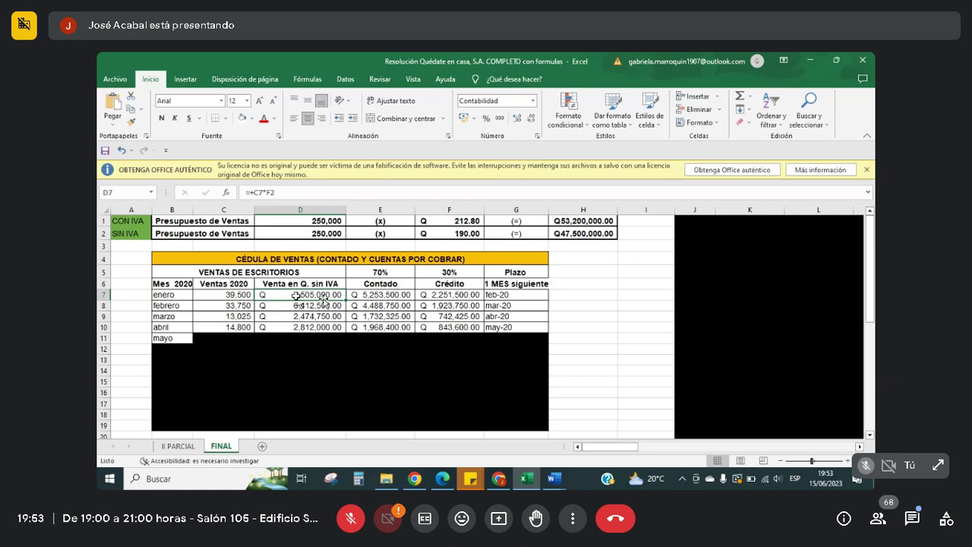
# Examine January's Contado and Crédito formulas in E7 and F7 and the Plazo month in G7.
pyautogui.click(376, 297)
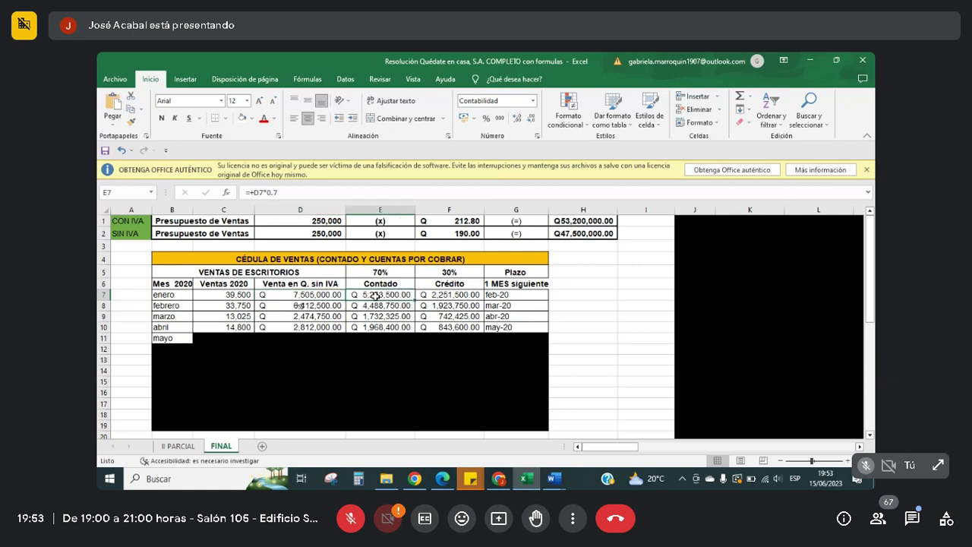
pyautogui.click(451, 296)
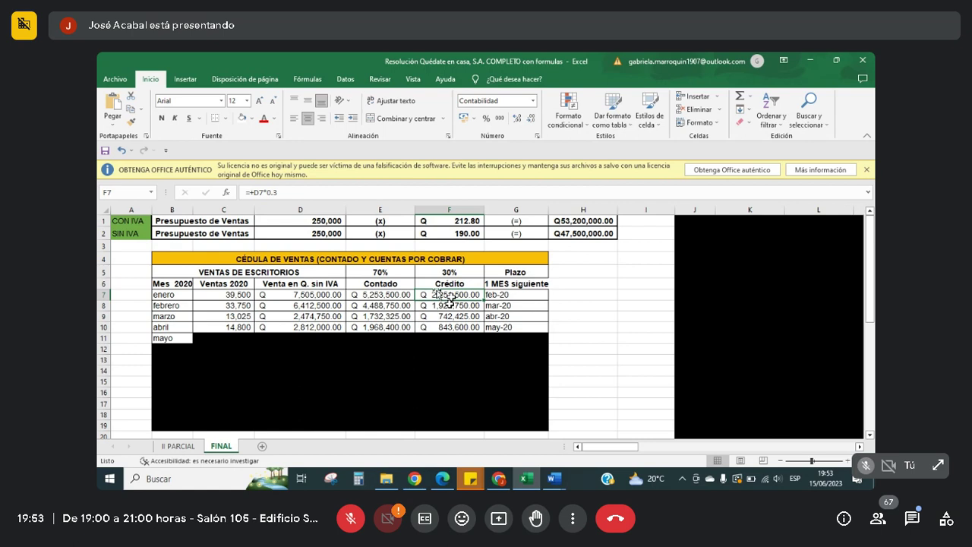
pyautogui.click(497, 296)
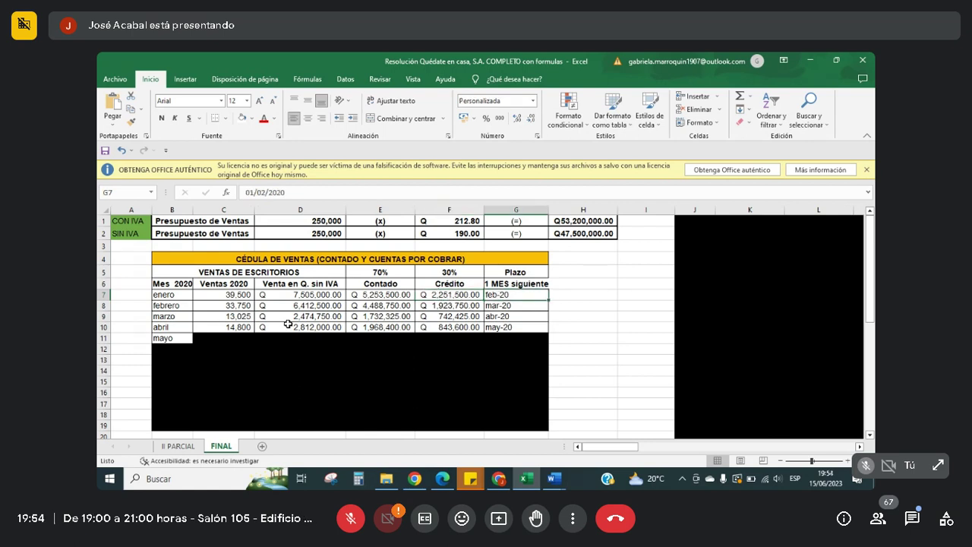
# Compare the February, March and April sale months with their Crédito amounts and the following-month Plazo in rows 8 to 10.
pyautogui.click(183, 306)
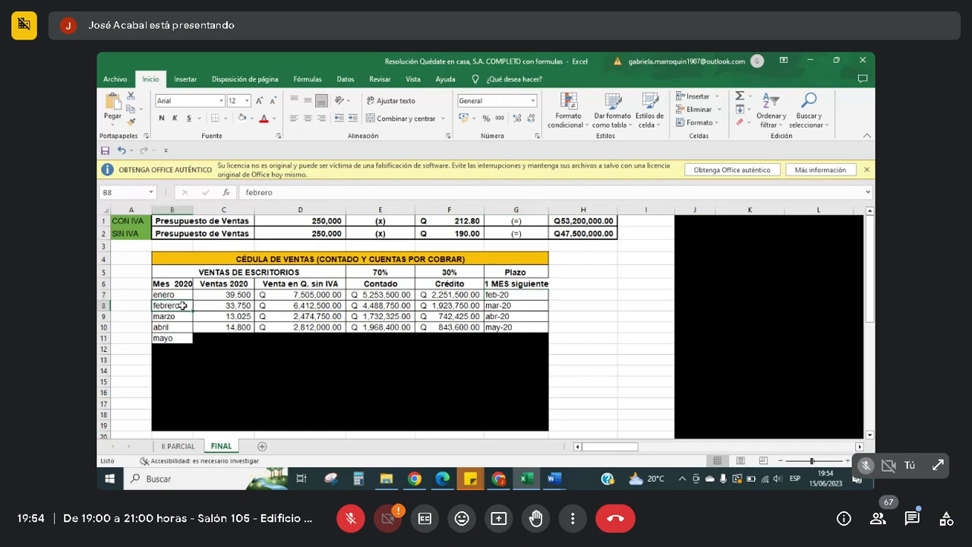
pyautogui.click(465, 307)
pyautogui.click(499, 305)
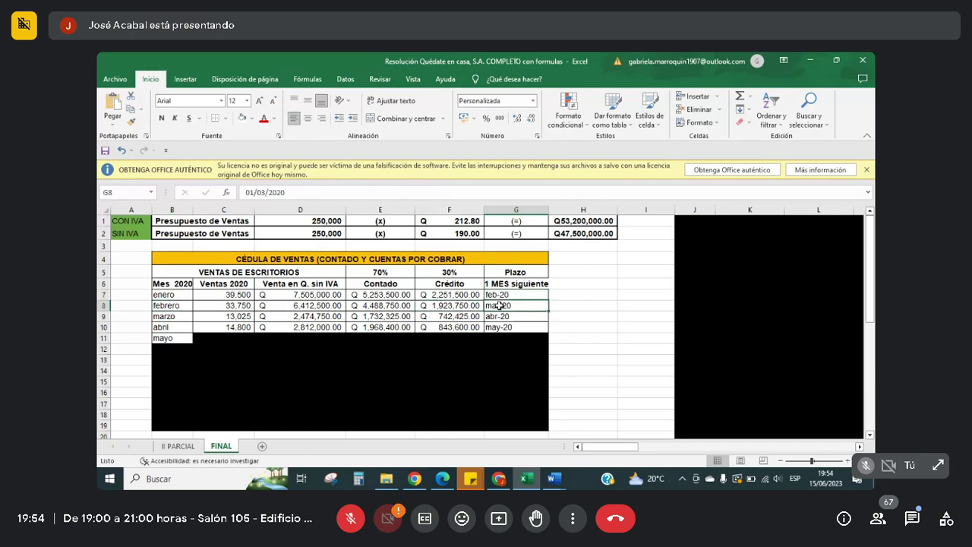
pyautogui.click(165, 316)
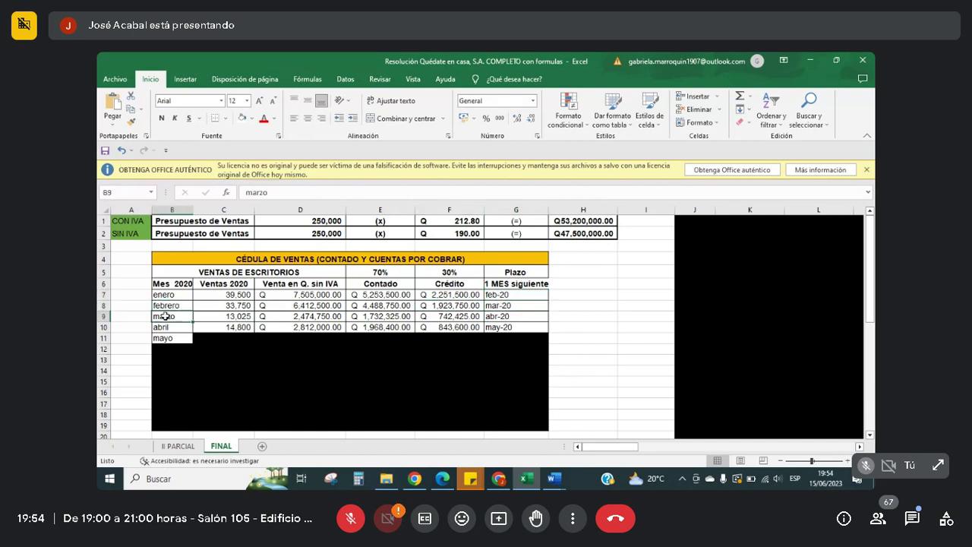
pyautogui.click(469, 316)
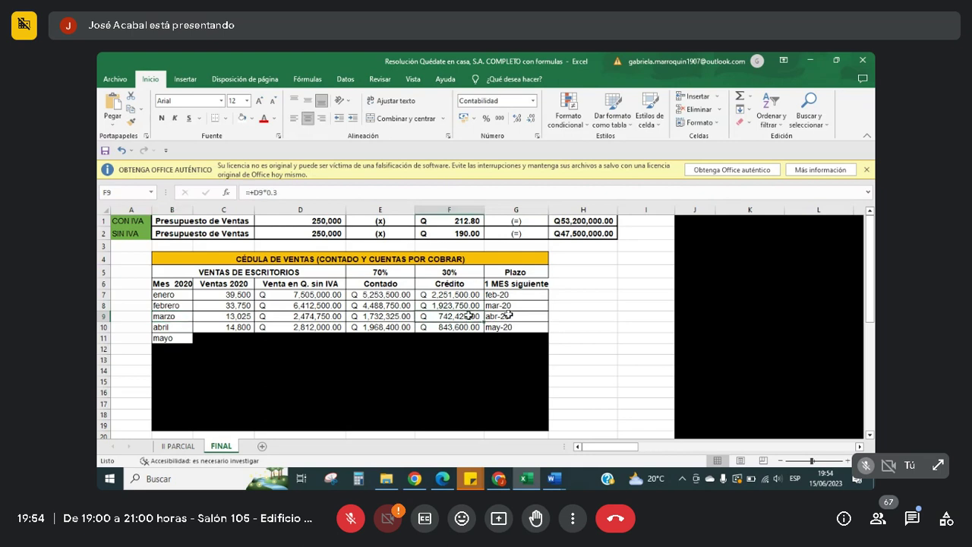
pyautogui.click(168, 327)
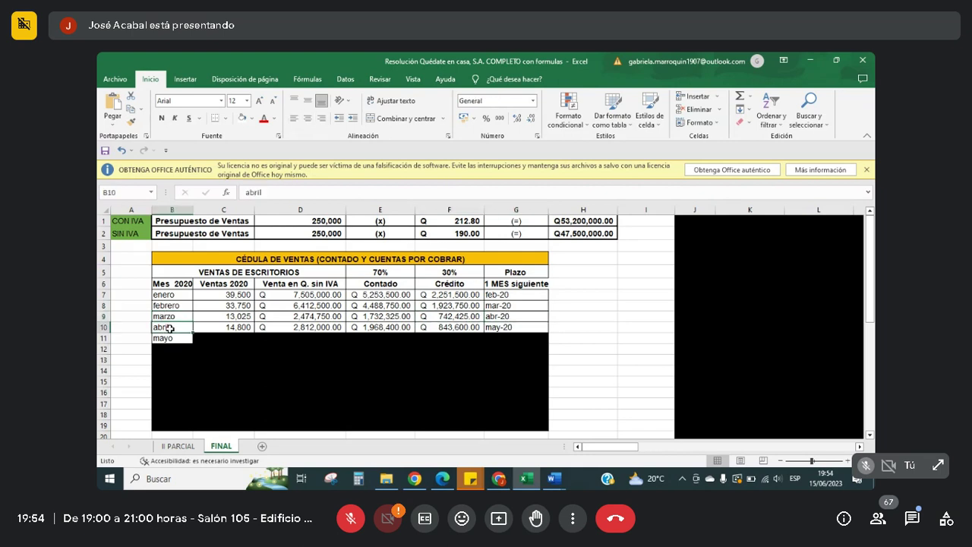
pyautogui.click(477, 328)
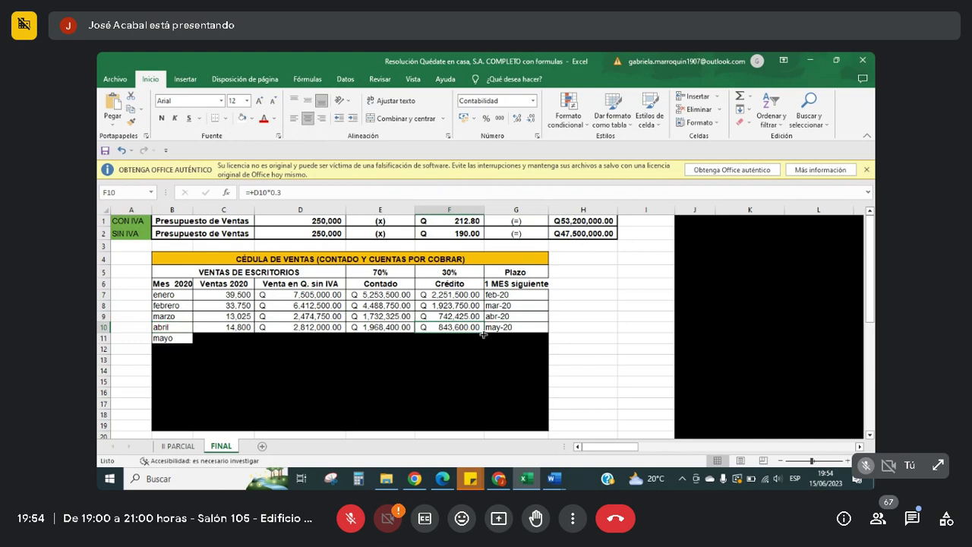
pyautogui.click(515, 329)
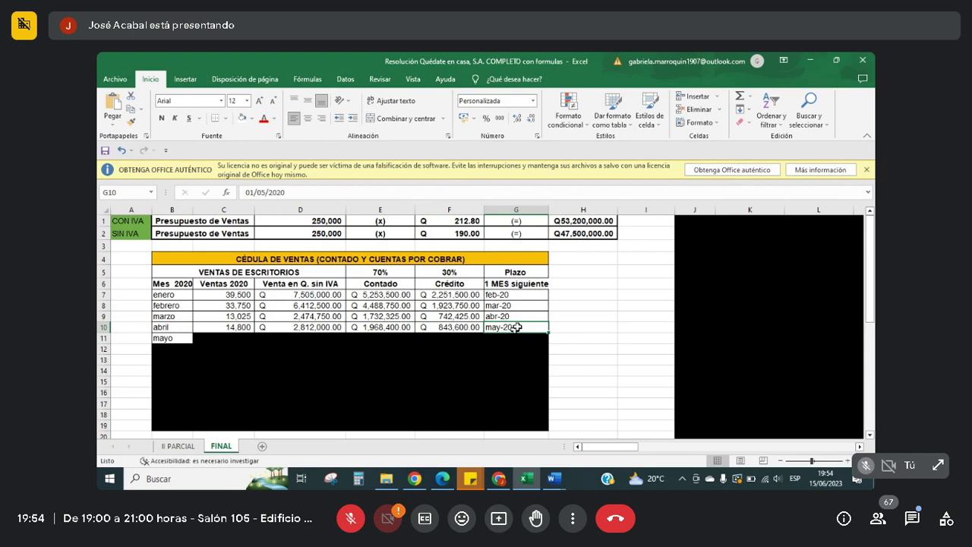
pyautogui.click(507, 317)
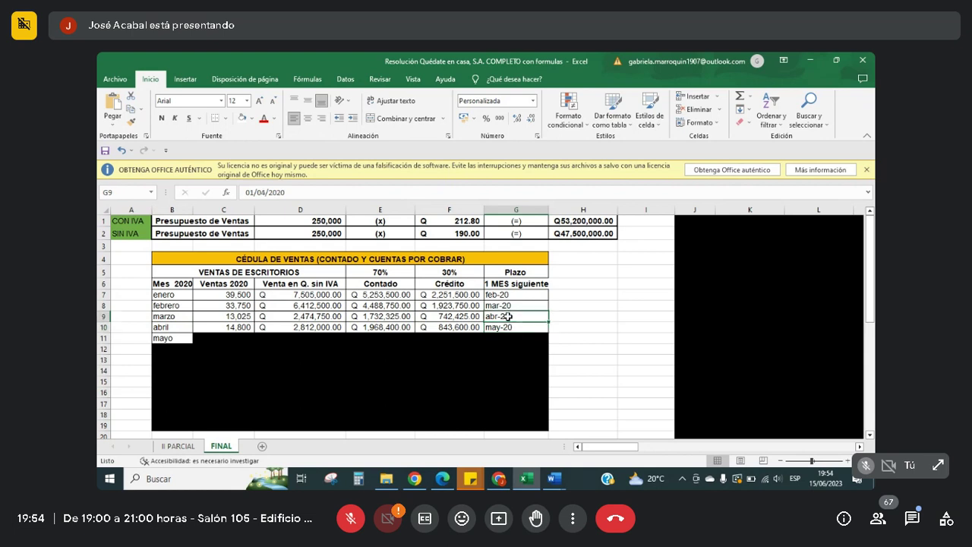
# Examine the Contado amounts in E7:E10 against the 70% rate in E5, contrasting March's cash portion with its Crédito and Plazo.
pyautogui.click(372, 293)
pyautogui.moveTo(371, 293); pyautogui.dragTo(375, 325)
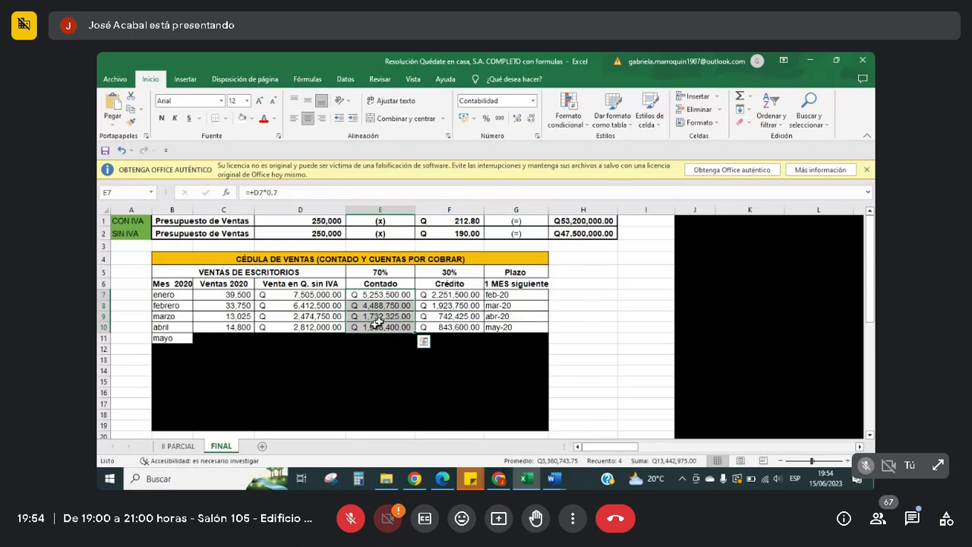
pyautogui.click(377, 317)
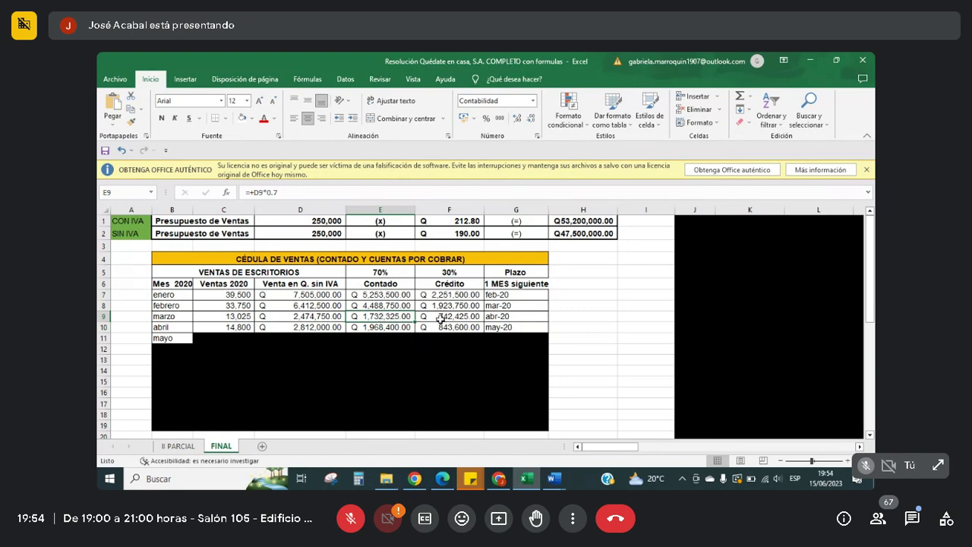
pyautogui.click(511, 318)
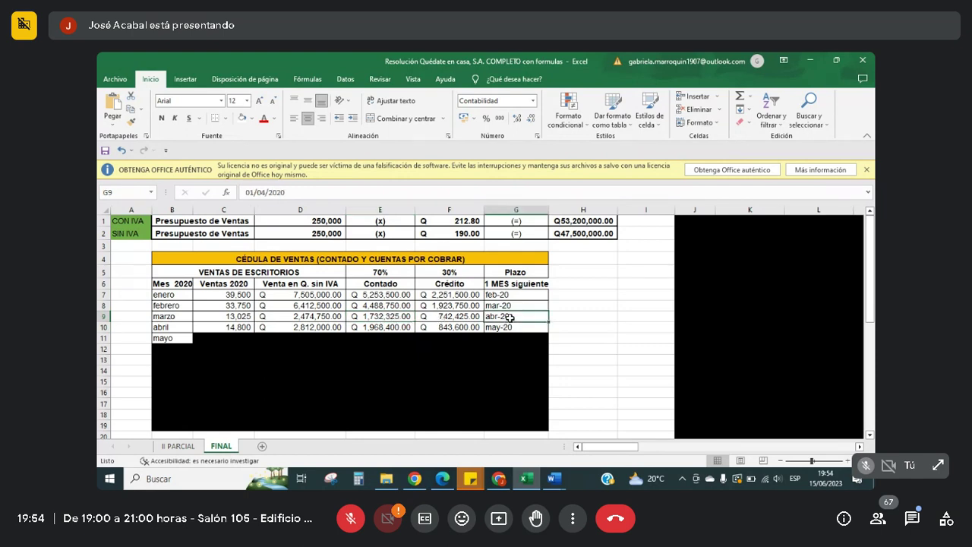
pyautogui.click(389, 317)
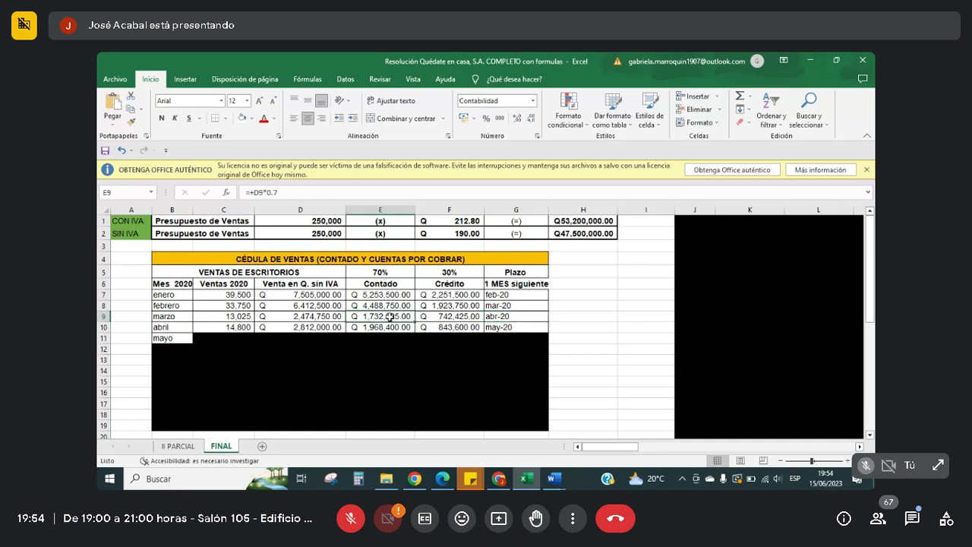
pyautogui.click(443, 317)
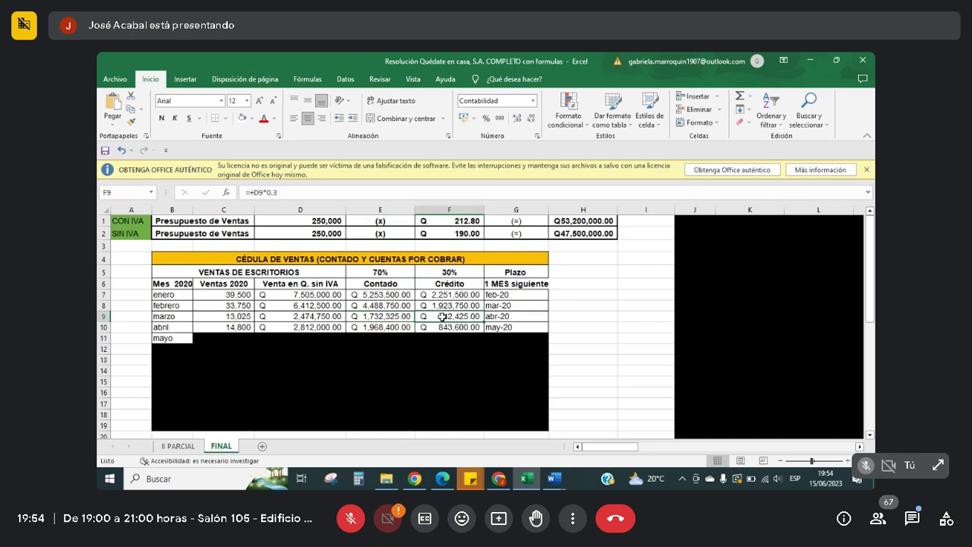
pyautogui.click(382, 317)
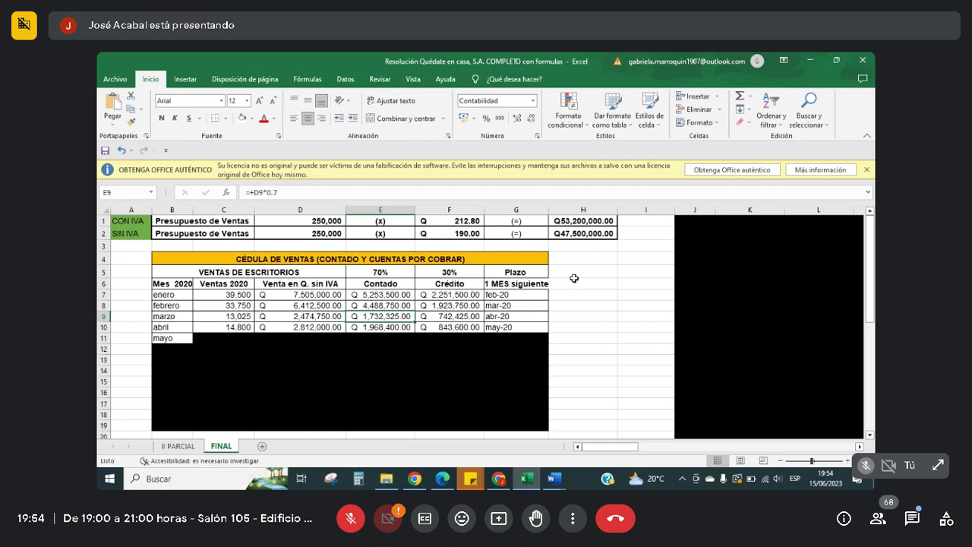
pyautogui.click(397, 271)
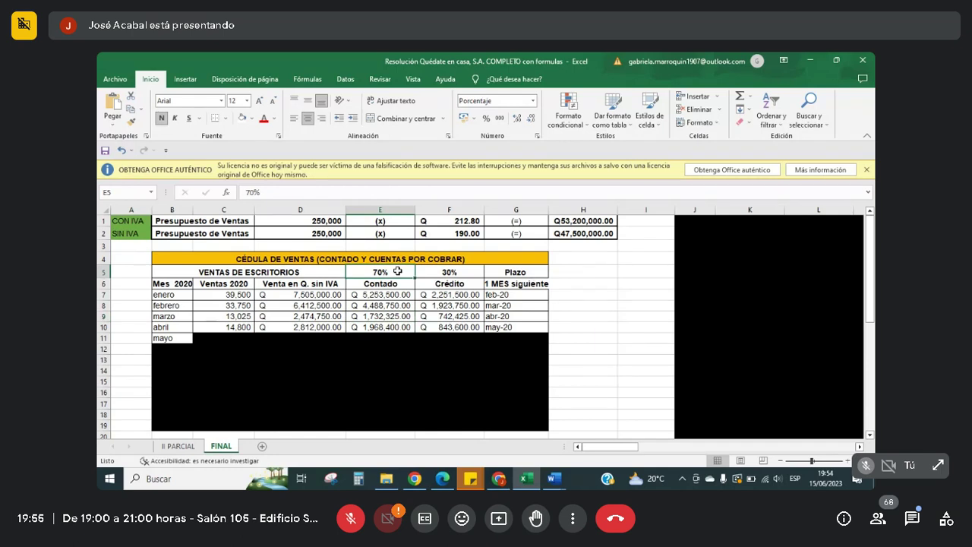
# Set the Contado rate in E5 to 50% and the Crédito rate in F5 to 25%, and enter 25 in H5.
pyautogui.write('50')
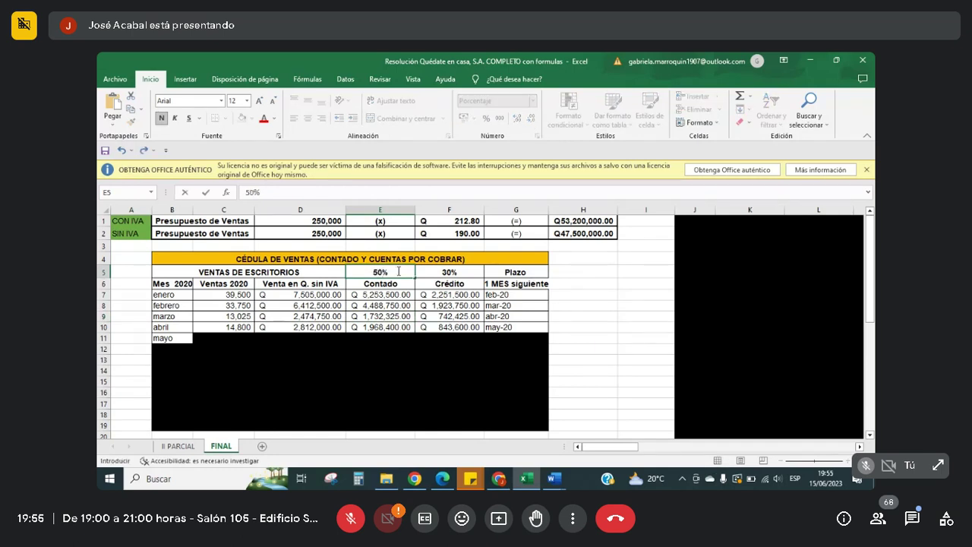
pyautogui.click(450, 272)
pyautogui.write('25')
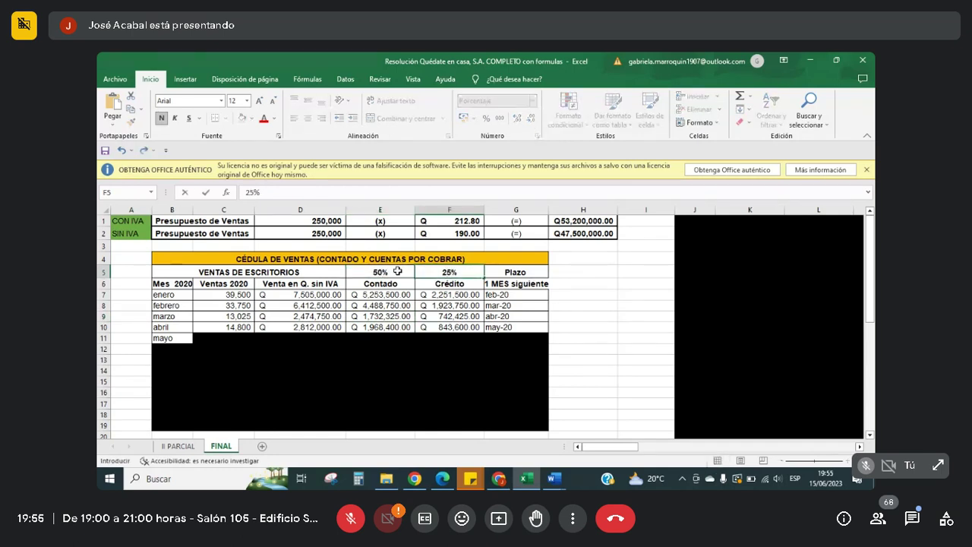
pyautogui.press('Tab')
pyautogui.doubleClick(583, 272)
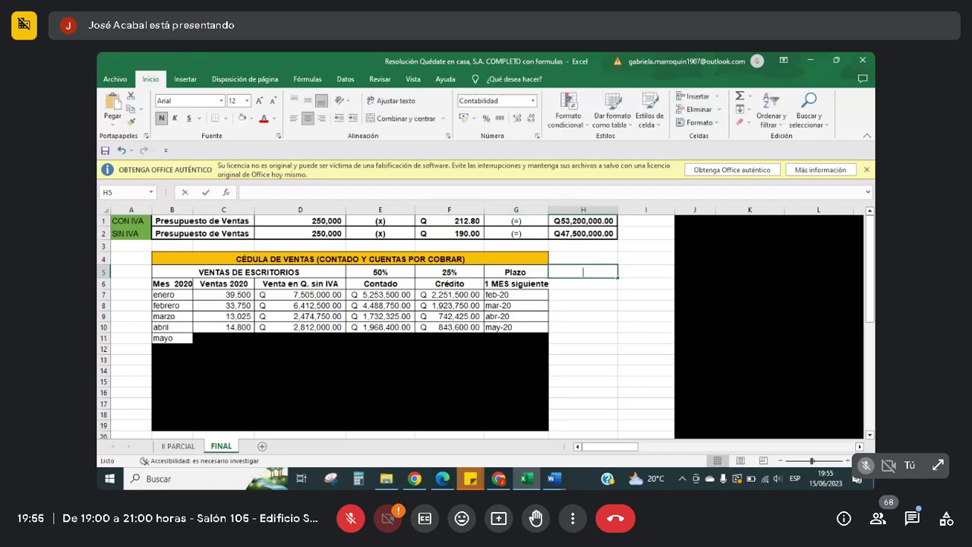
pyautogui.write('25')
pyautogui.press('Return')
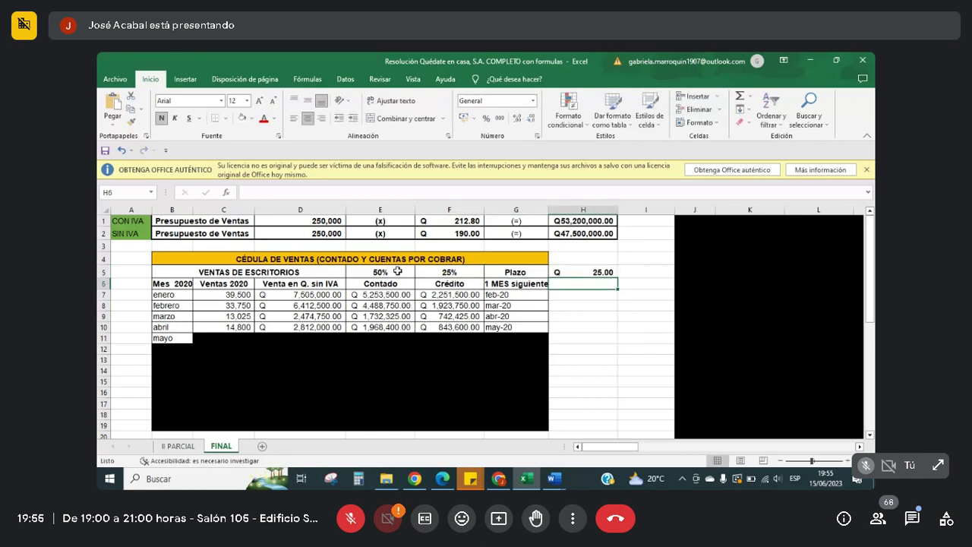
pyautogui.press('Left')
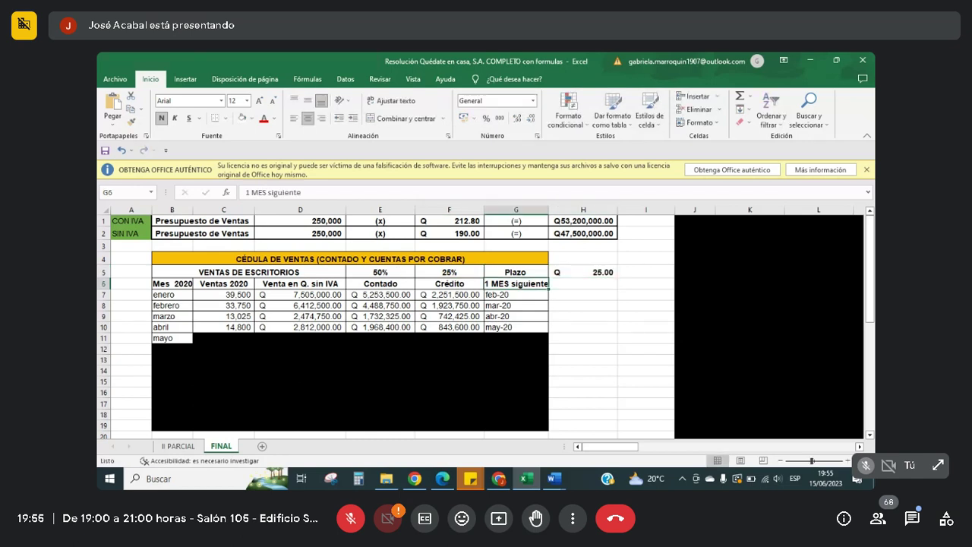
# Calculate January's Contado amount in E7 as the sales value in D7 multiplied by 0.5.
pyautogui.click(383, 294)
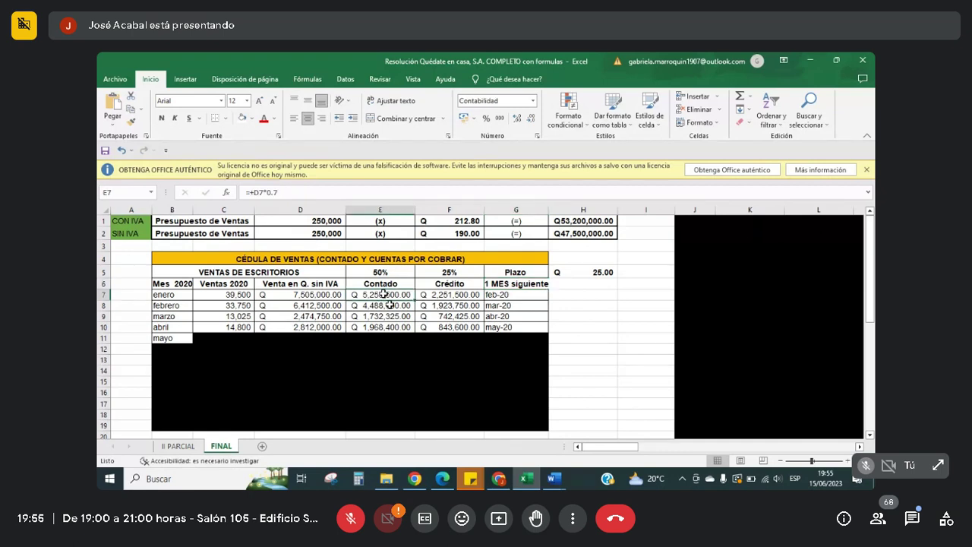
pyautogui.write('+')
pyautogui.press('Left')
pyautogui.write('*0.5')
pyautogui.press('Return')
pyautogui.press('Up')
# Calculate January's Crédito amount in F7 as the sales value in D7 multiplied by 0.25.
pyautogui.press('Right')
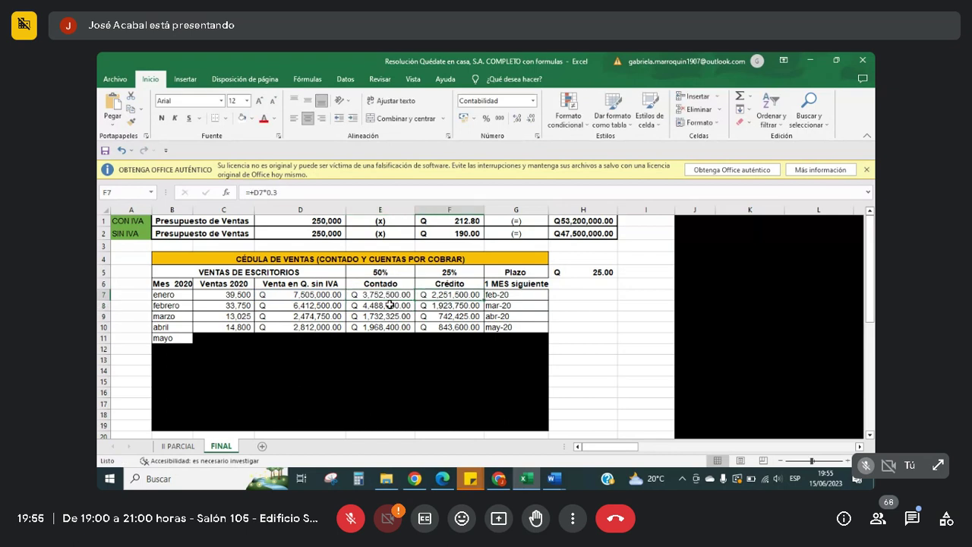
pyautogui.write('+')
pyautogui.press('Left')
pyautogui.press('Left')
pyautogui.write('*.')
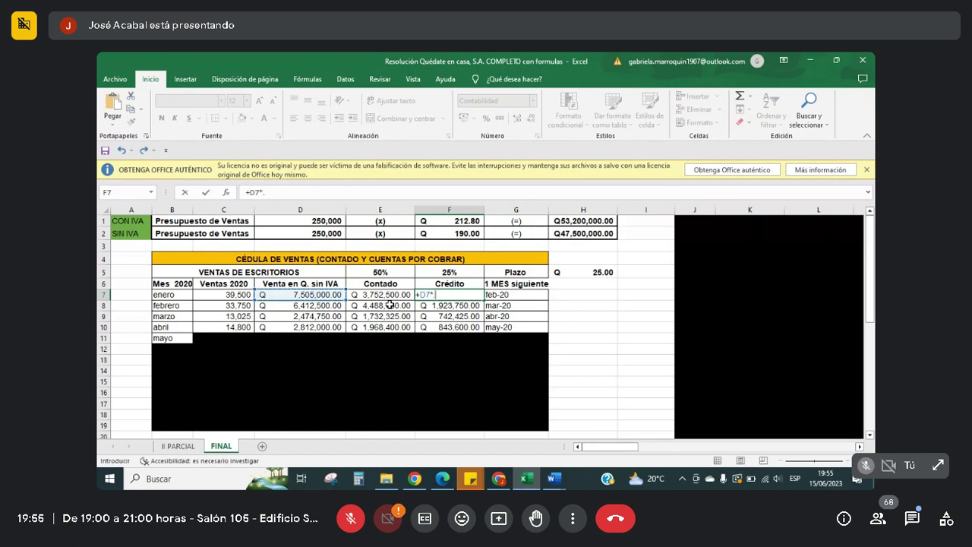
pyautogui.write('25')
pyautogui.press('Return')
pyautogui.press('Up')
# Calculate a second January credit portion in H7 as the sales value in D7 multiplied by 0.25.
pyautogui.press('Right')
pyautogui.press('Right')
pyautogui.write('+')
pyautogui.press('Left')
pyautogui.press('Left')
pyautogui.press('Left')
pyautogui.press('Left')
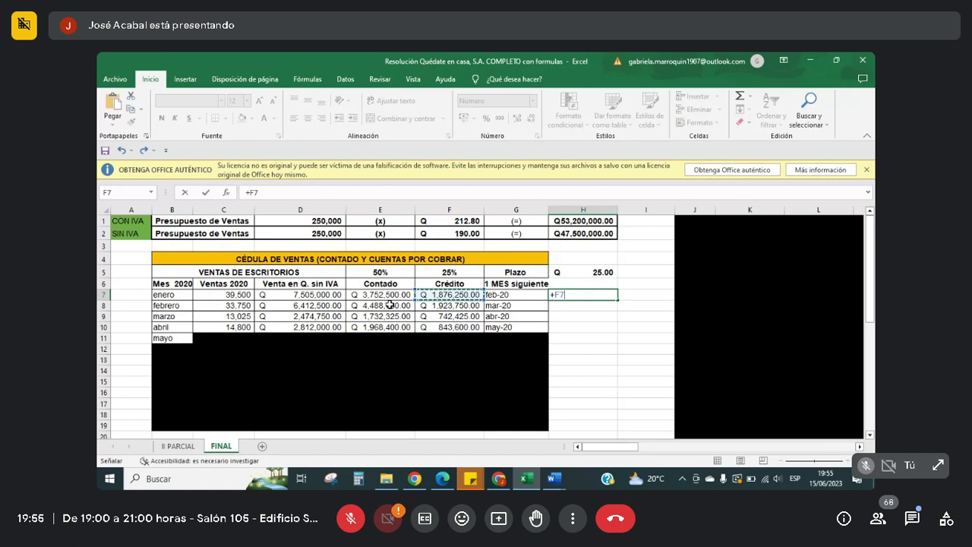
pyautogui.write('*.2')
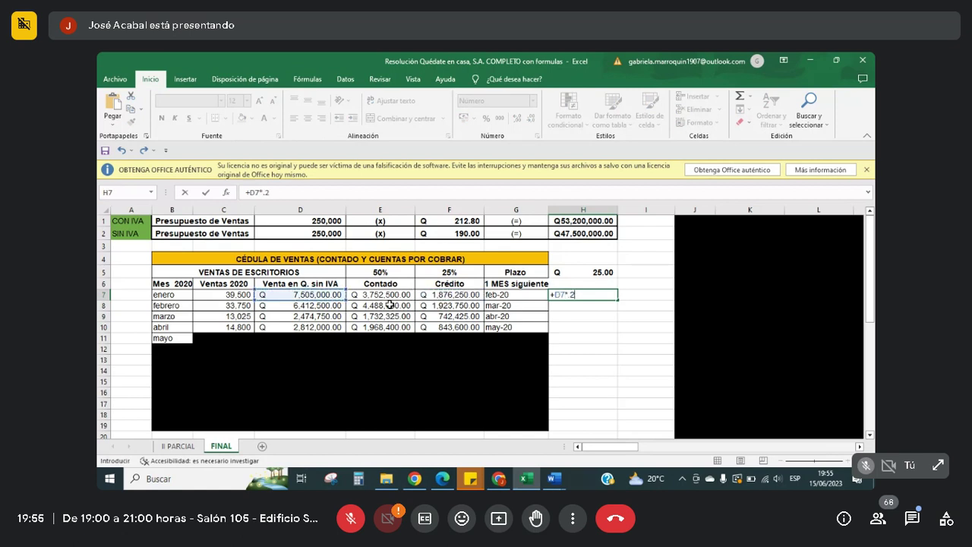
pyautogui.write('5')
pyautogui.press('Return')
pyautogui.press('Up')
# Fill January's Contado, Crédito and second credit amounts in E7, F7 and H7 with yellow.
pyautogui.press('Left')
pyautogui.press('Left')
pyautogui.press('Left')
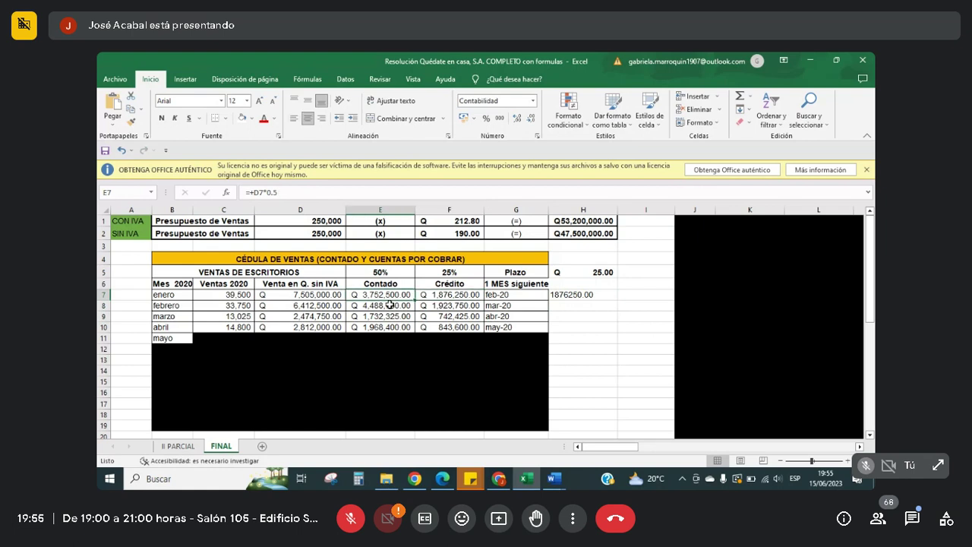
pyautogui.click(252, 119)
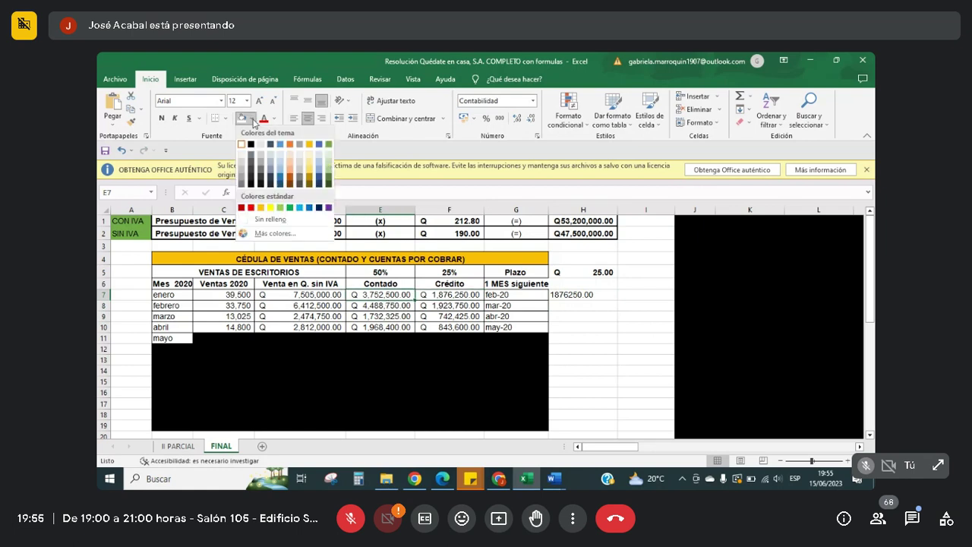
pyautogui.click(269, 207)
pyautogui.moveTo(174, 298); pyautogui.dragTo(585, 295)
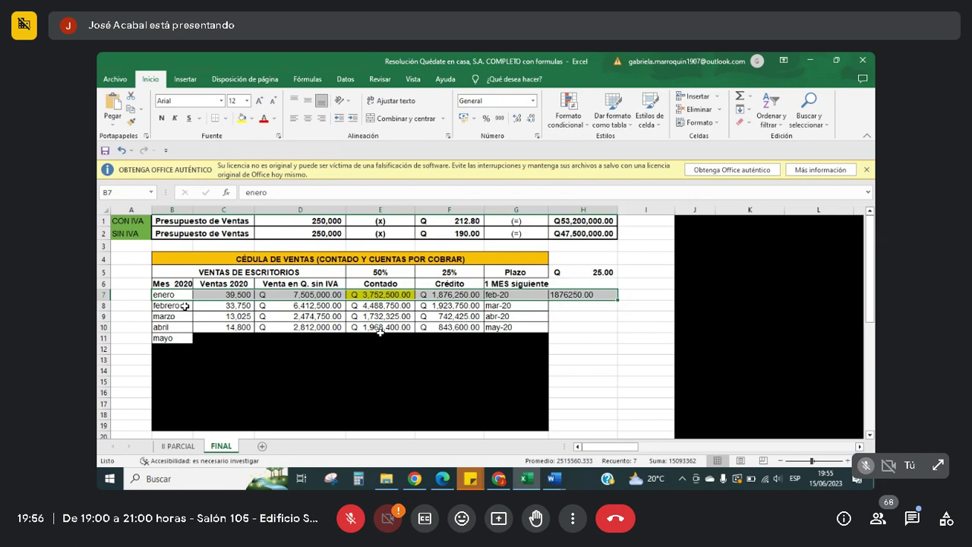
pyautogui.click(436, 293)
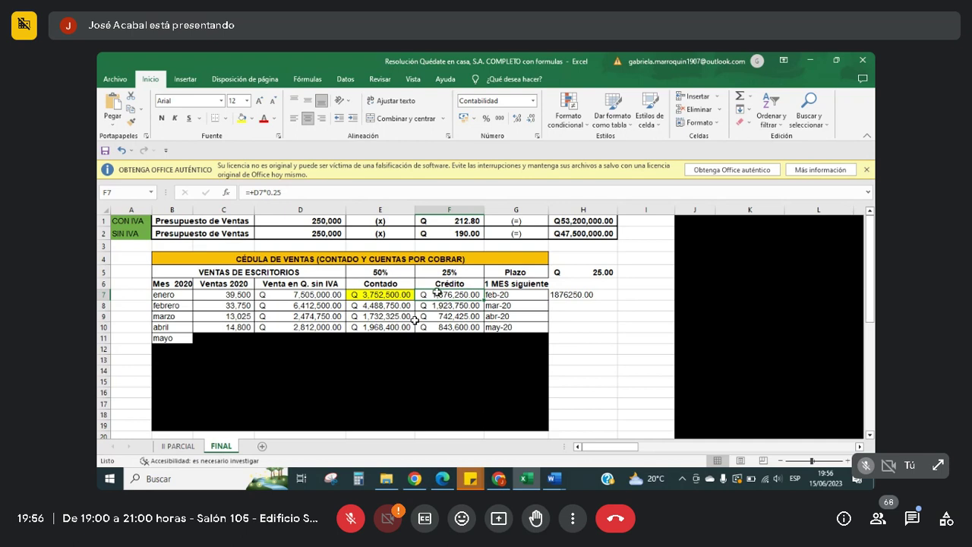
pyautogui.click(240, 119)
pyautogui.click(592, 297)
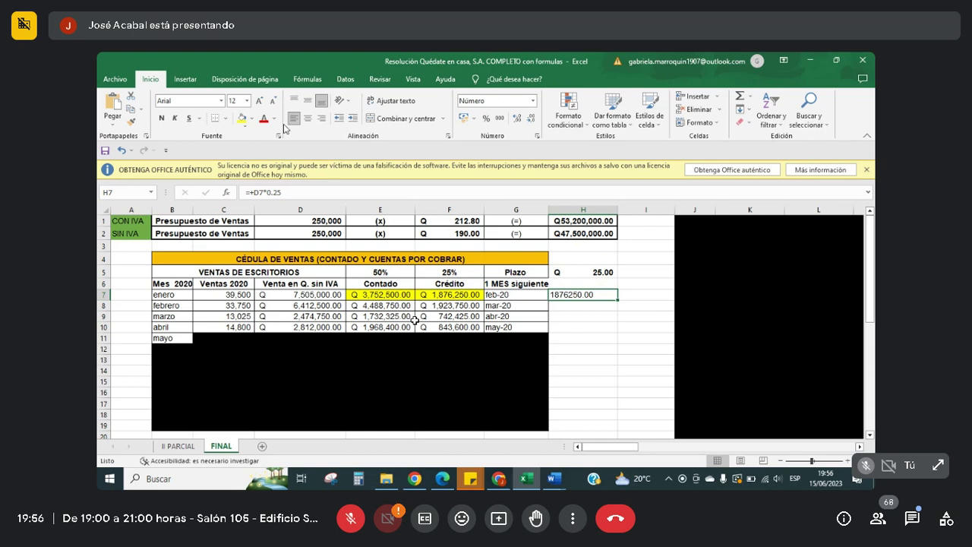
pyautogui.click(241, 119)
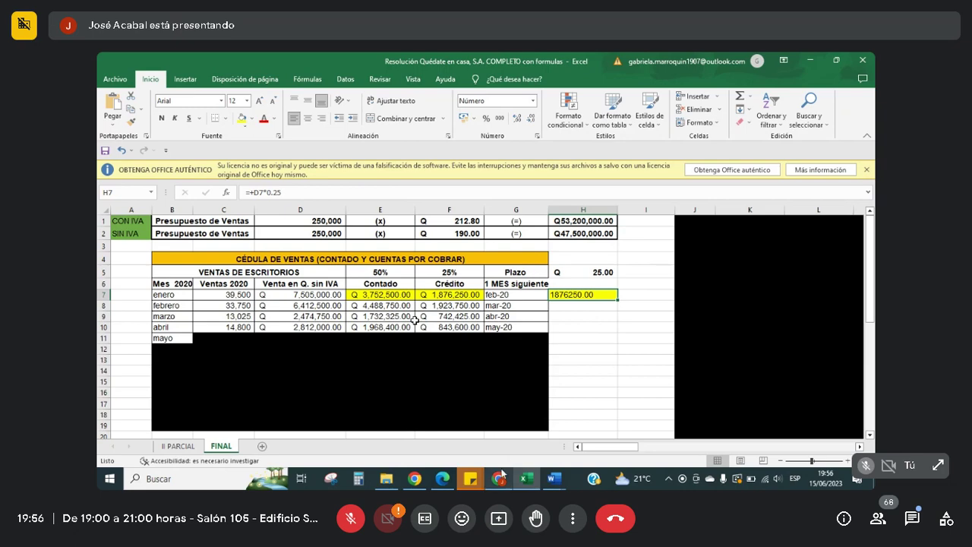
# Read the students' latest question in the Google Meet call messages and return to the Excel workbook.
pyautogui.click(499, 478)
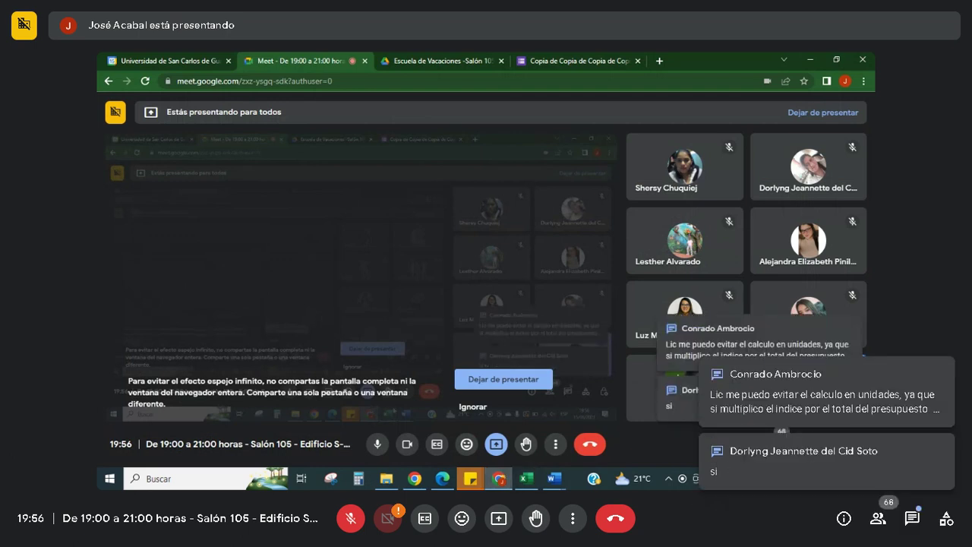
pyautogui.hotkey('ctrl', 'alt', 'c')
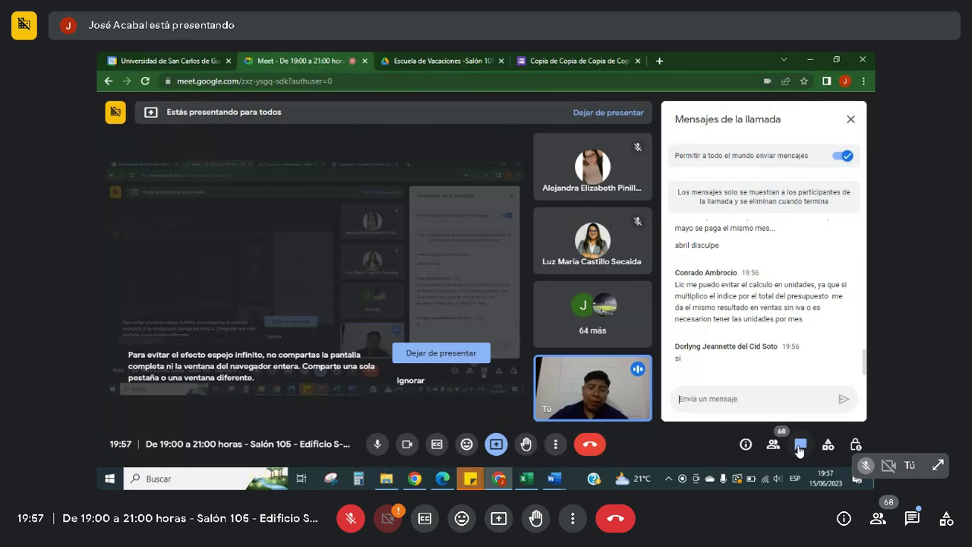
pyautogui.click(526, 478)
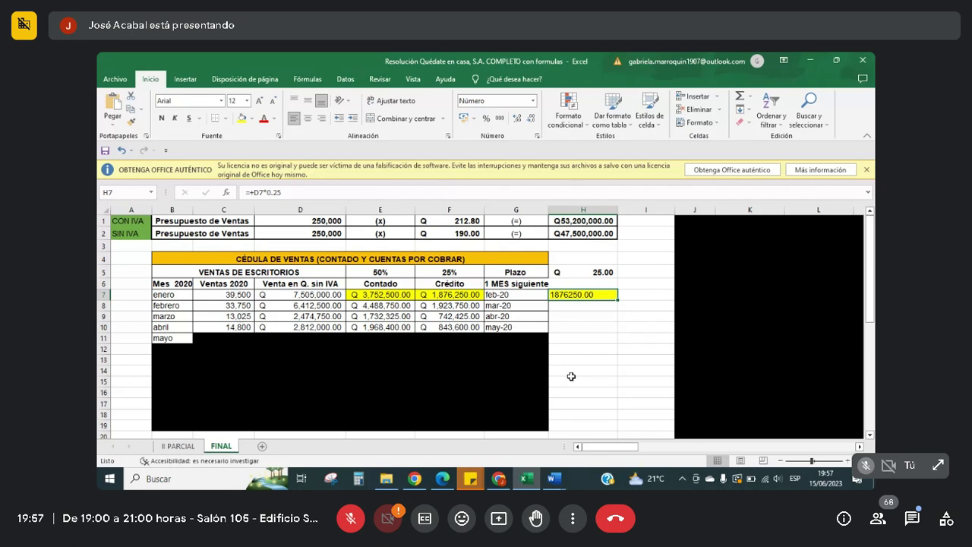
pyautogui.click(508, 482)
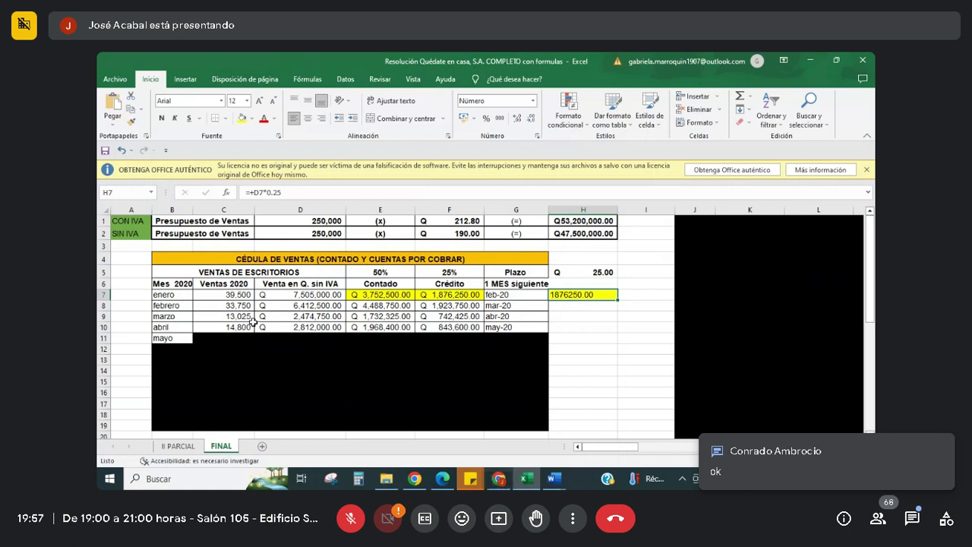
# Examine January's units in C7 and sales formula in D7 against the budgeted units in D1, then the whole January row.
pyautogui.click(237, 294)
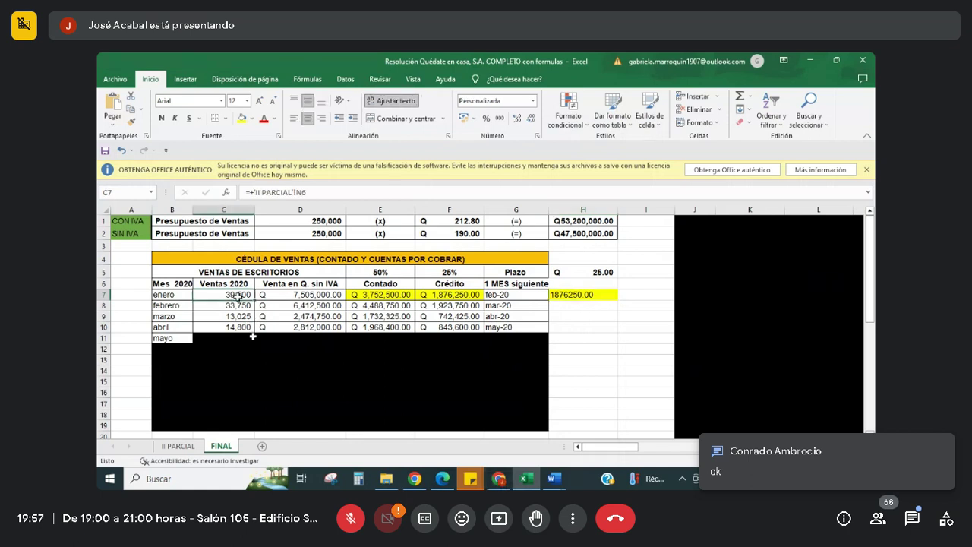
pyautogui.click(315, 298)
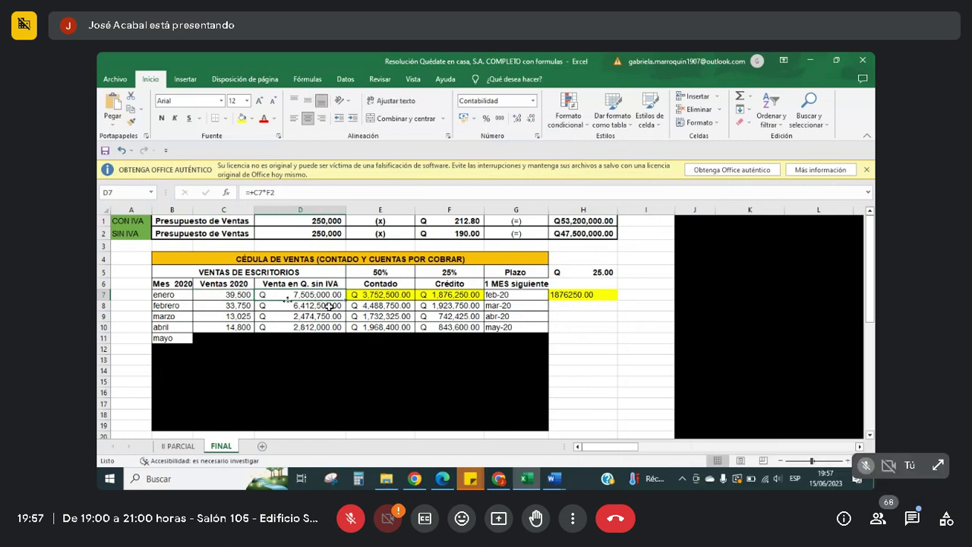
pyautogui.click(336, 221)
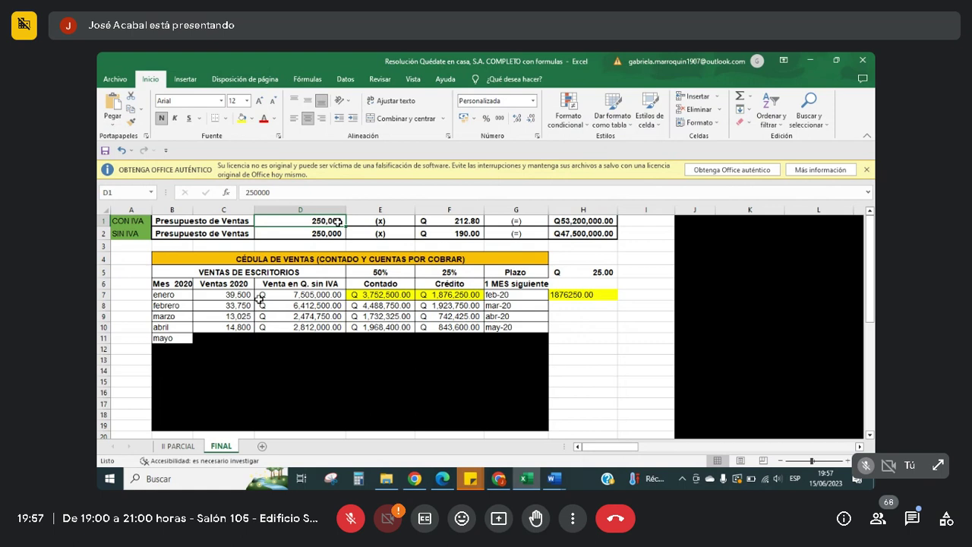
pyautogui.moveTo(178, 297); pyautogui.dragTo(553, 295)
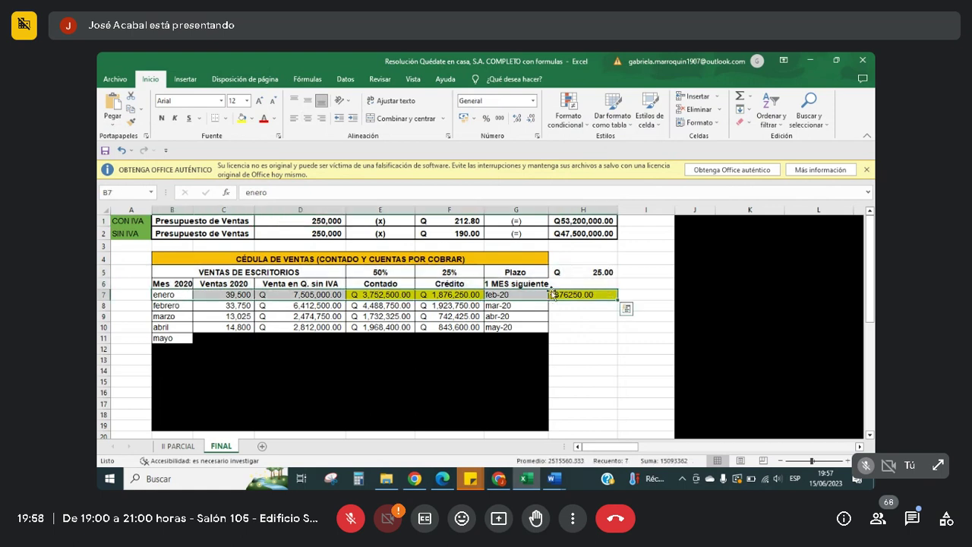
pyautogui.click(408, 275)
pyautogui.write('75')
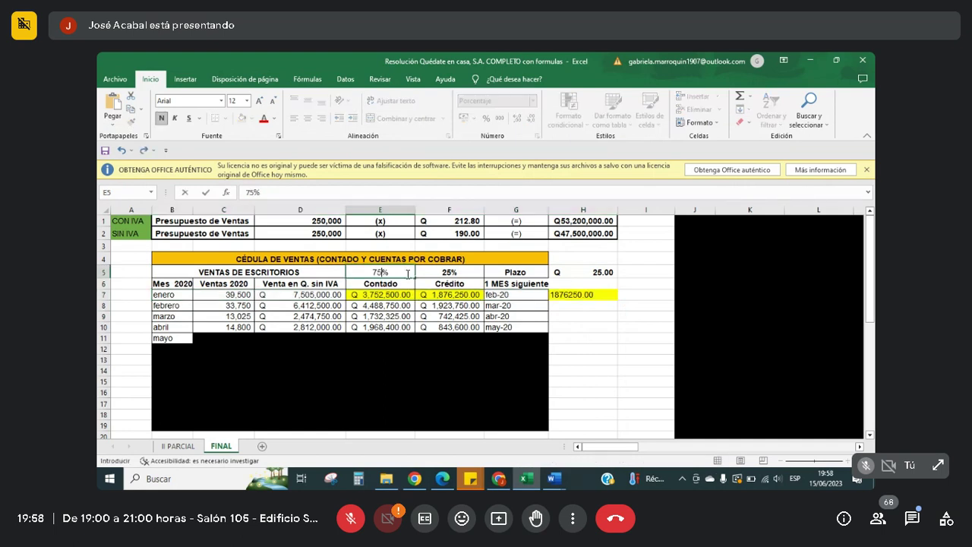
pyautogui.press('Return')
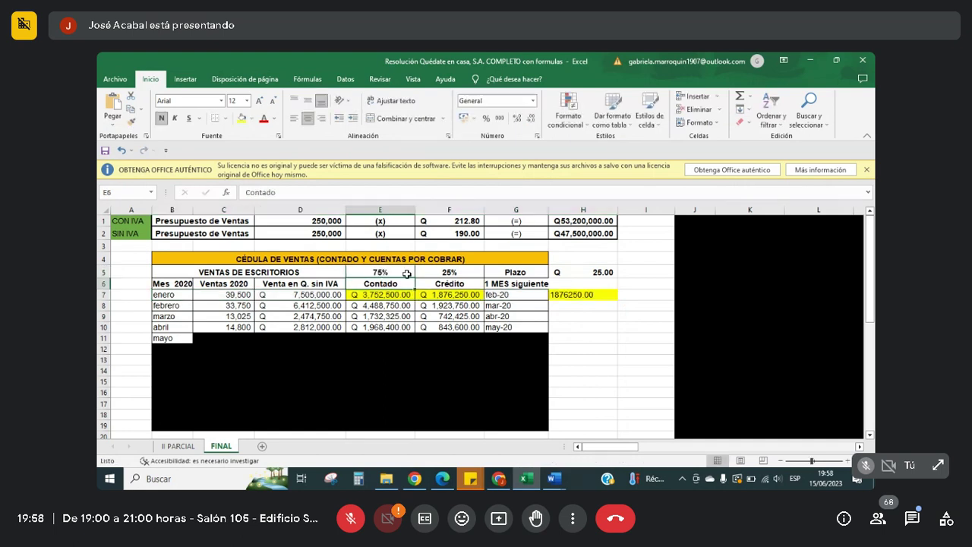
pyautogui.press('Up')
pyautogui.press('Right')
# Set the Contado rate in E5 to 70% and the Crédito rate in F5 to 30%.
pyautogui.click(408, 274)
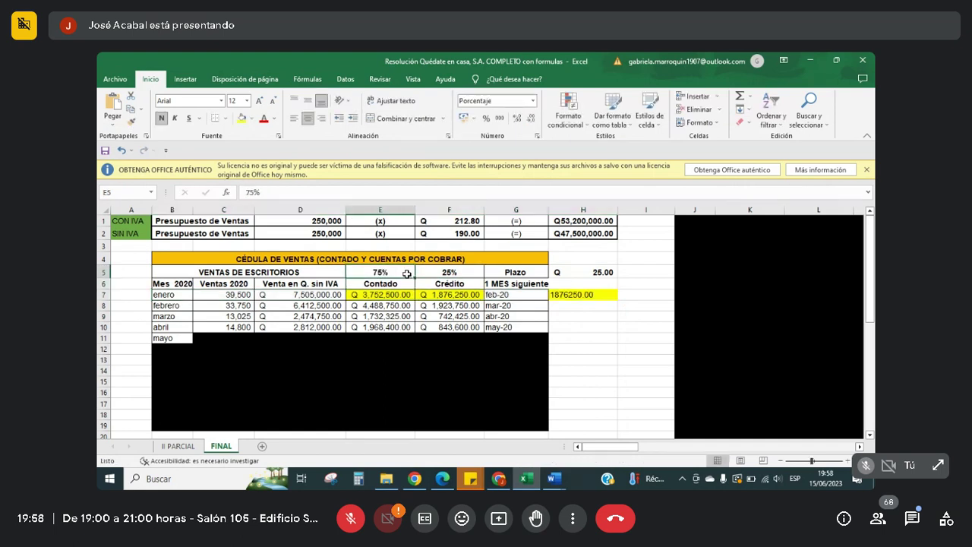
pyautogui.write('70')
pyautogui.press('Tab')
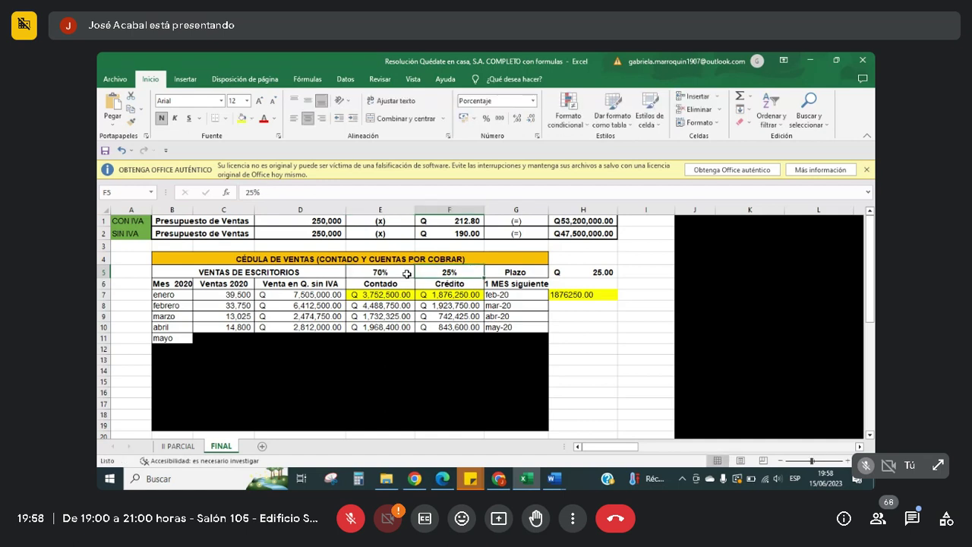
pyautogui.write('30')
pyautogui.press('Tab')
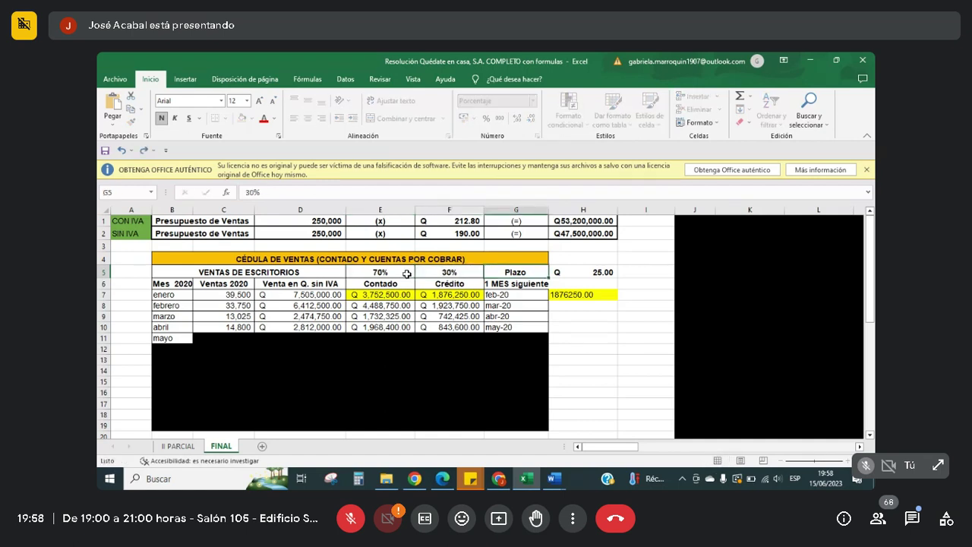
# Clear the extra rate in H5 and blank out H7, including its yellow fill, by copying empty cell H6 over it.
pyautogui.press('Tab')
pyautogui.press('BackSpace')
pyautogui.press('Return')
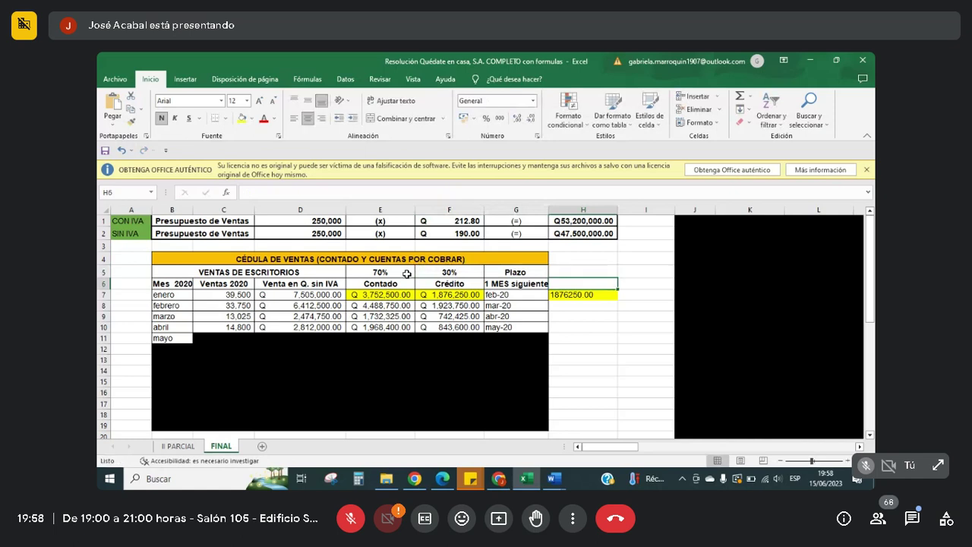
pyautogui.hotkey('ctrl', 'z')
pyautogui.hotkey('ctrl', 'c')
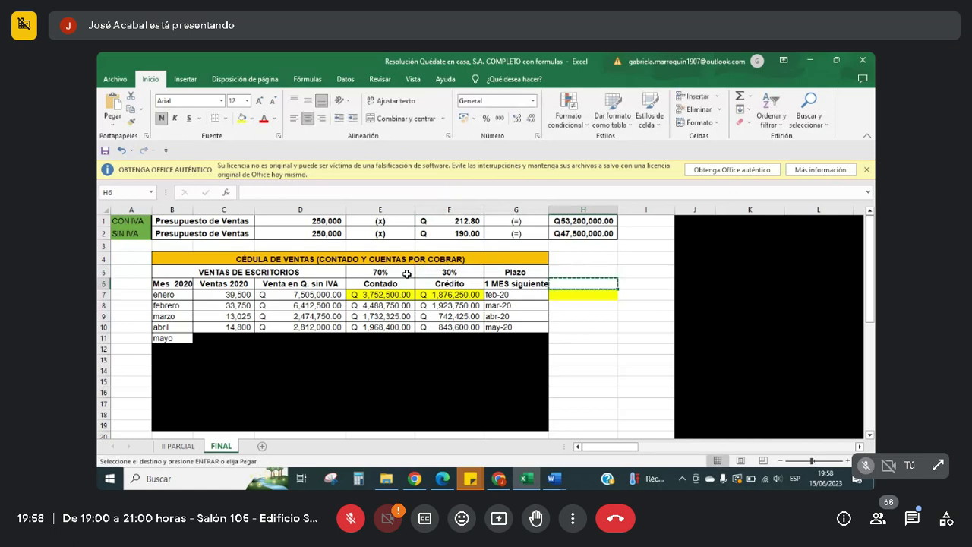
pyautogui.hotkey('ctrl', 'z')
# Calculate January's Contado amount in E7 as the sales value in D7 multiplied by 0.7.
pyautogui.press('Left')
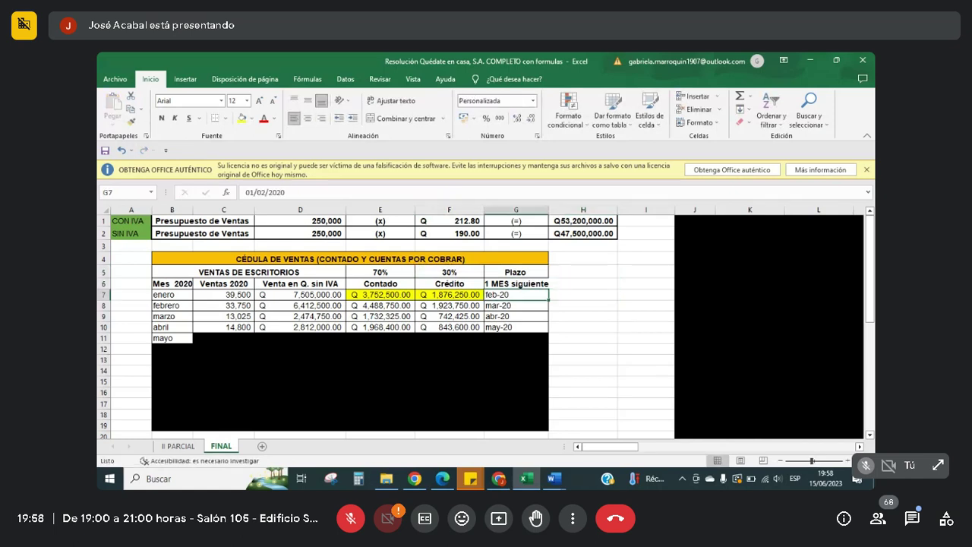
pyautogui.press('Left')
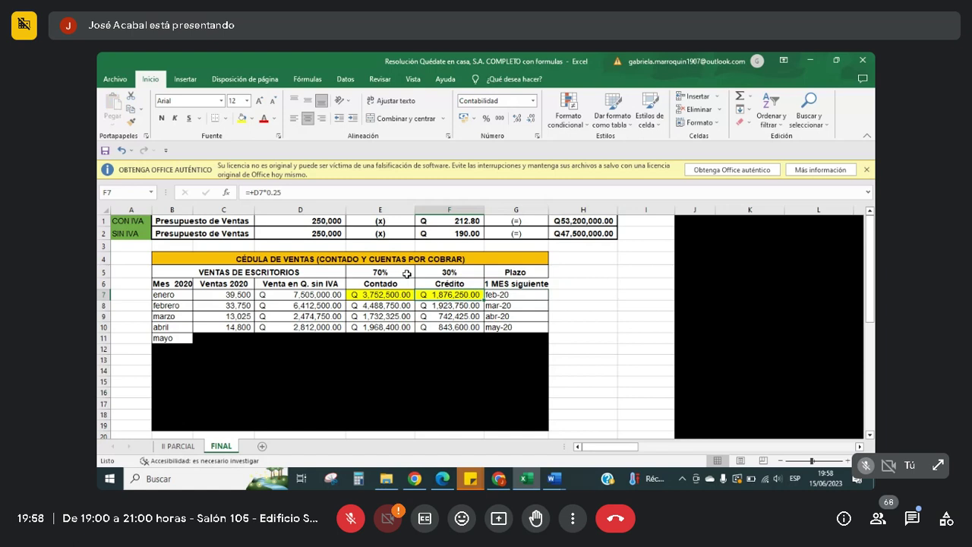
pyautogui.press('Left')
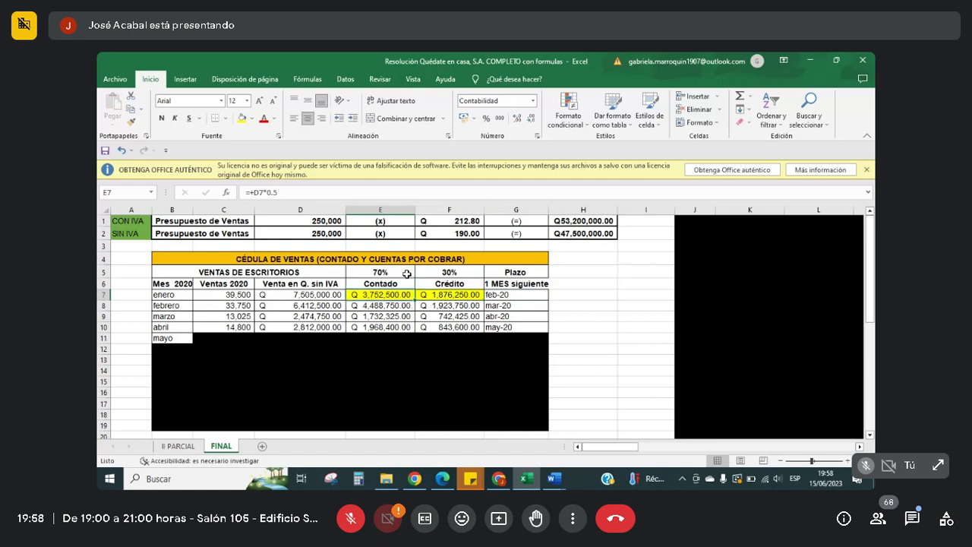
pyautogui.write('+')
pyautogui.press('Left')
pyautogui.write('*0.7')
pyautogui.press('Return')
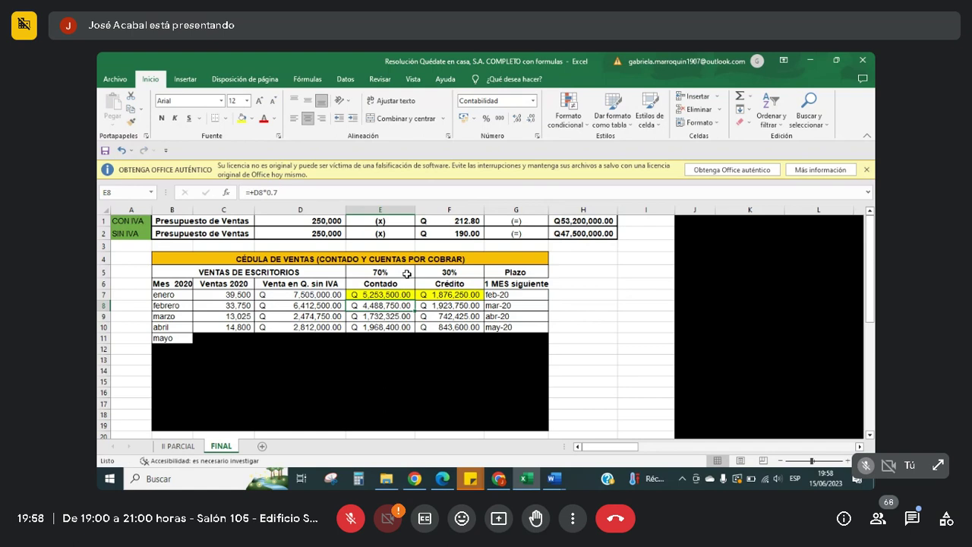
# Calculate January's Crédito amount in F7 as the sales value in D7 multiplied by 0.3.
pyautogui.press('Up')
pyautogui.press('Right')
pyautogui.write('+')
pyautogui.press('Left')
pyautogui.press('Left')
pyautogui.write('*.3')
pyautogui.press('Left')
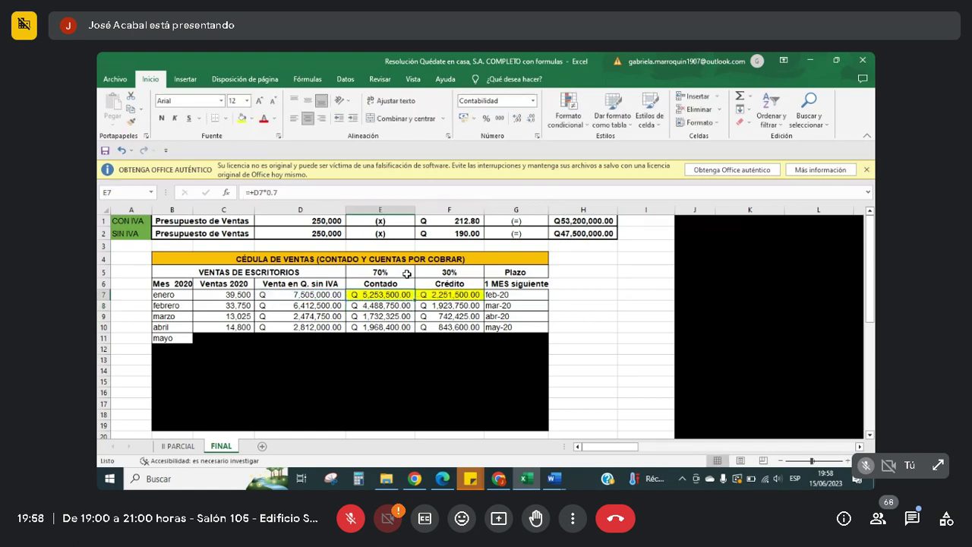
# Remove the yellow fill from January's Contado and Crédito amounts in E7:F7.
pyautogui.hotkey('shift', 'Right')
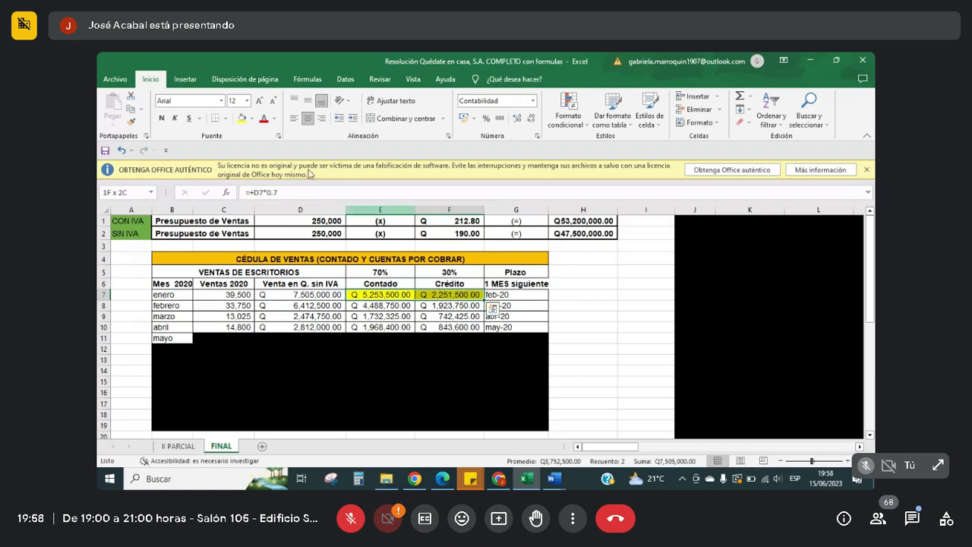
pyautogui.click(253, 120)
pyautogui.click(249, 221)
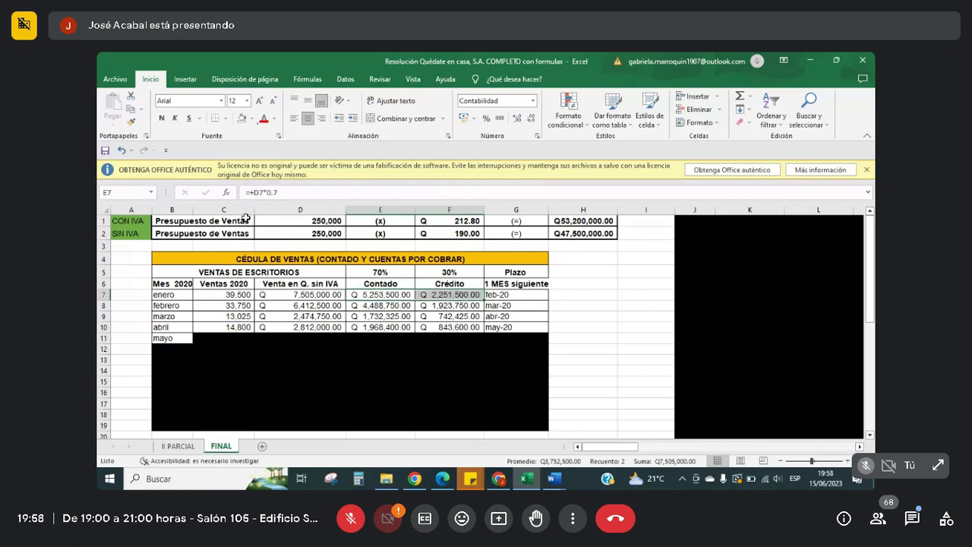
# Reveal May's units in C11 and sales value in D11 by removing their black fill.
pyautogui.click(210, 338)
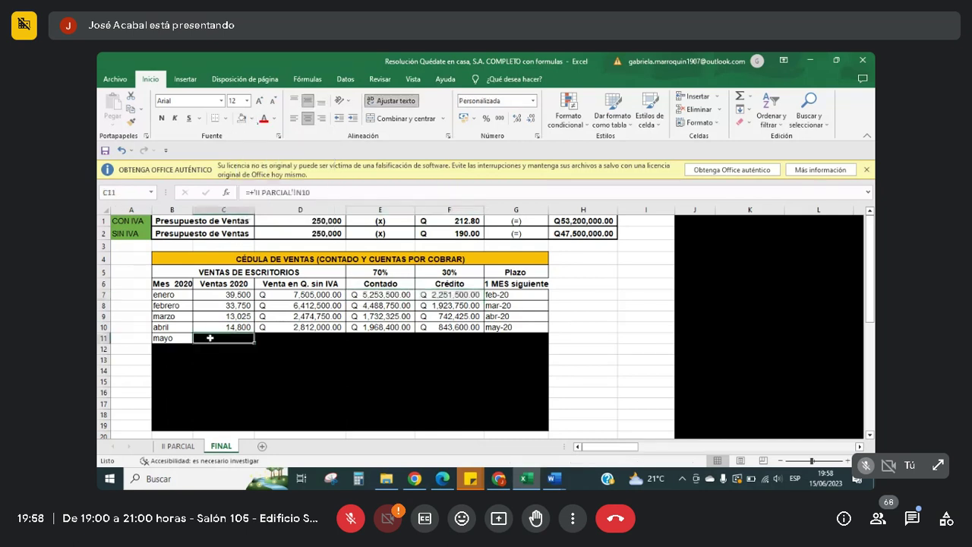
pyautogui.click(498, 481)
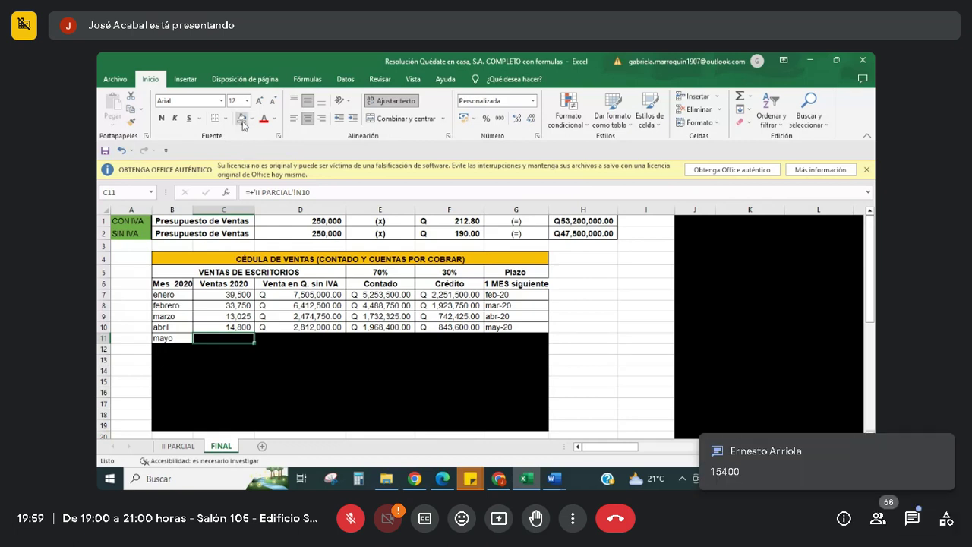
pyautogui.press('Right')
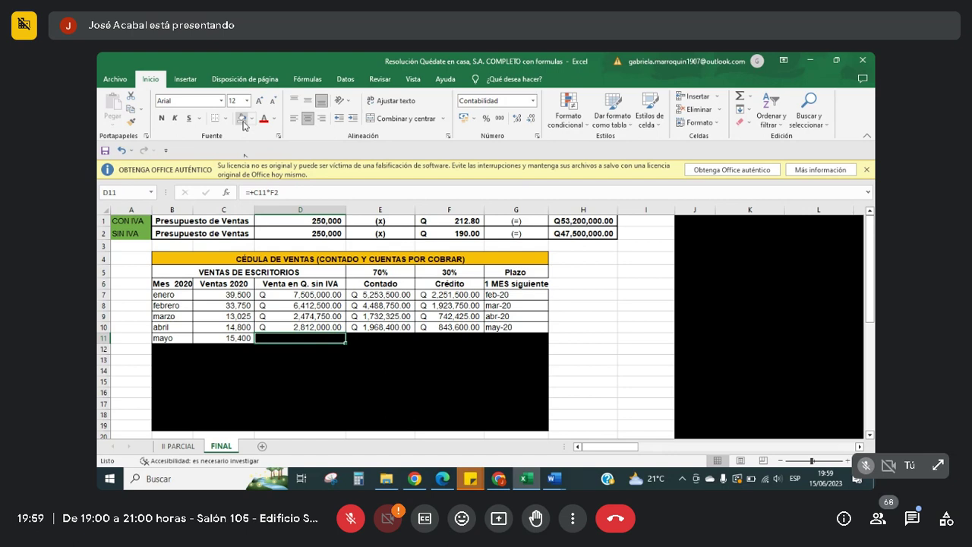
pyautogui.click(243, 120)
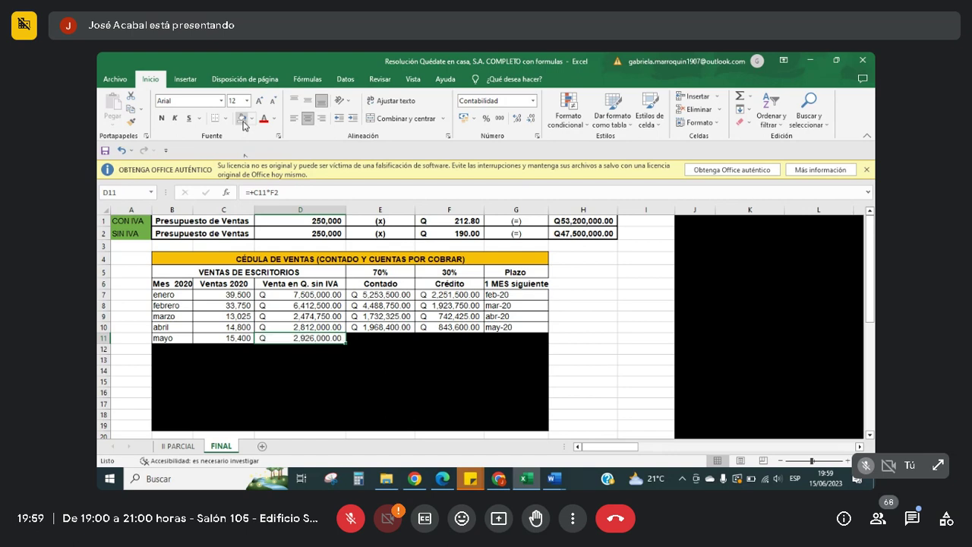
pyautogui.press('Right')
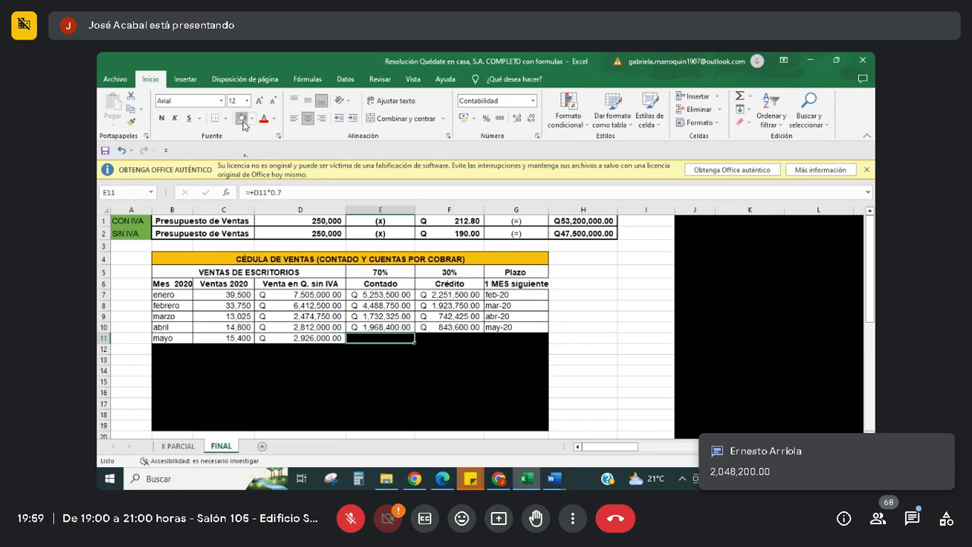
# Remove the black fill from the mayo row's Contado, Crédito and Plazo cells, E11 to G11.
pyautogui.click(243, 120)
pyautogui.press('Right')
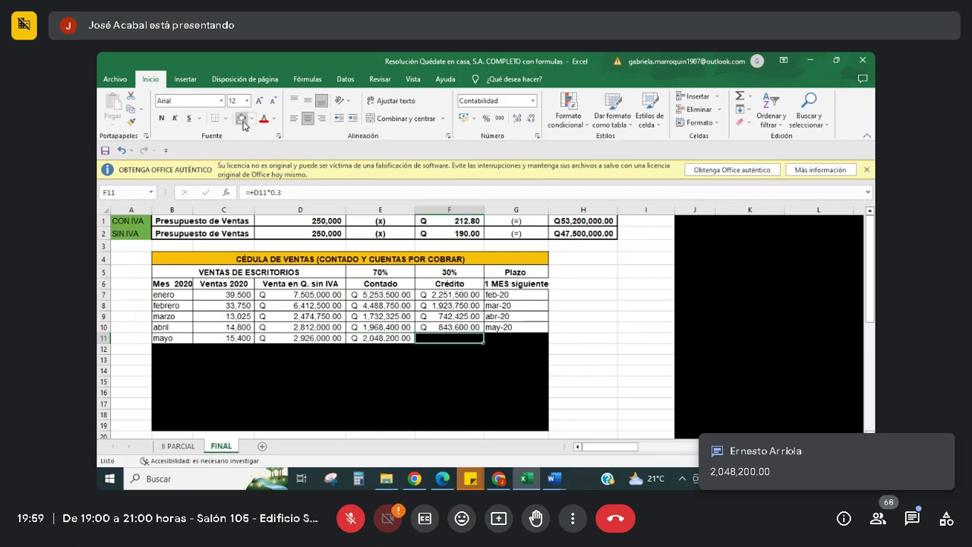
pyautogui.click(242, 120)
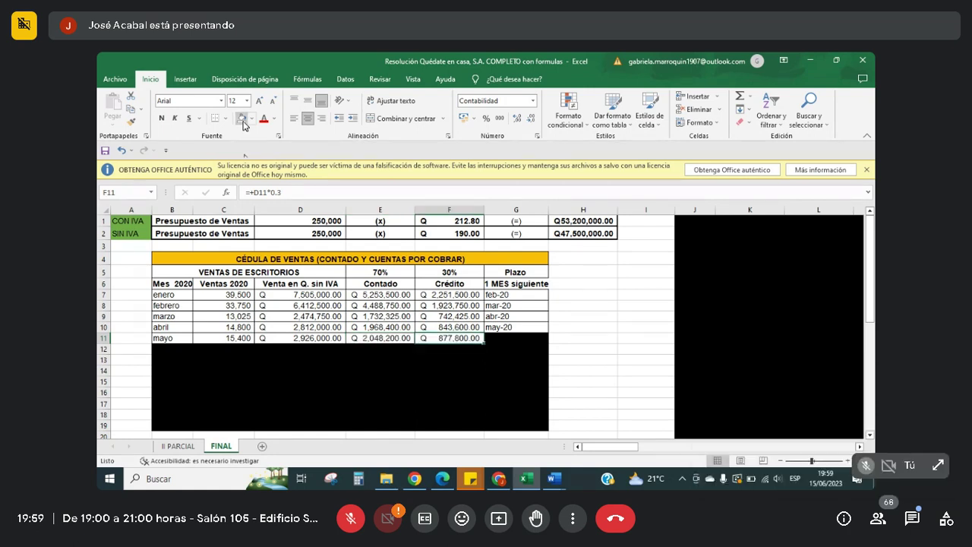
pyautogui.press('Right')
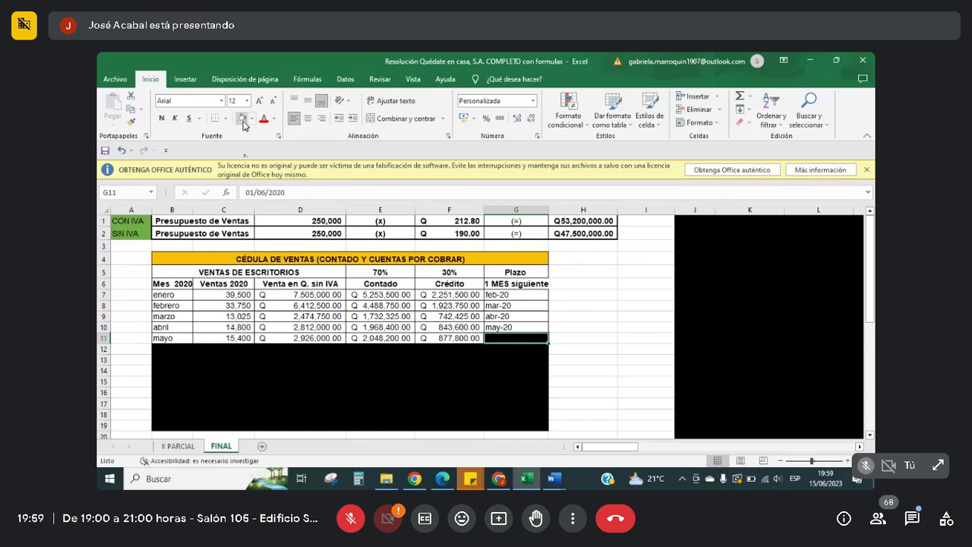
pyautogui.click(242, 120)
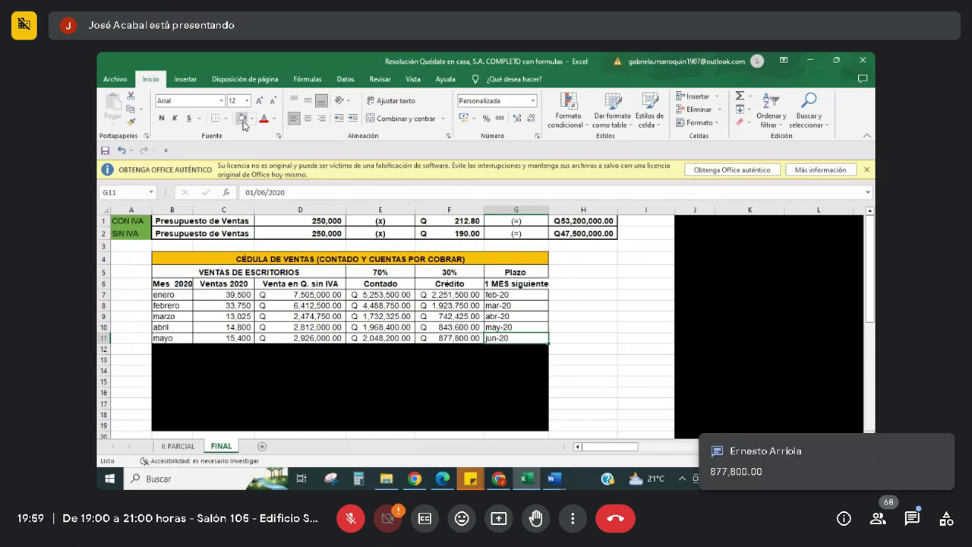
# Remove the black fill from the junio row's month, Ventas 2020 and Venta en Q. sin IVA cells, B12 to D12.
pyautogui.press('Left')
pyautogui.press('Left')
pyautogui.press('Left')
pyautogui.press('Left')
pyautogui.press('Left')
pyautogui.press('Down')
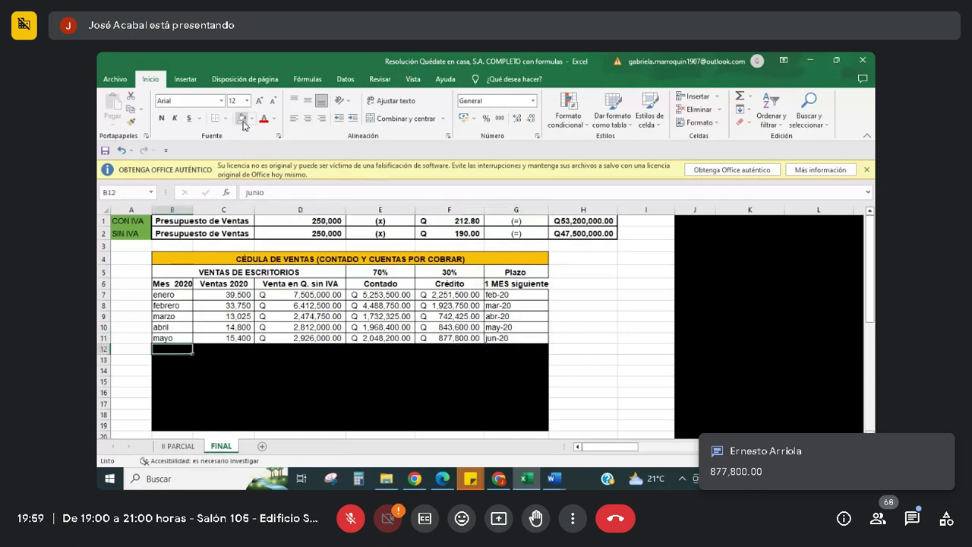
pyautogui.click(243, 120)
pyautogui.press('Right')
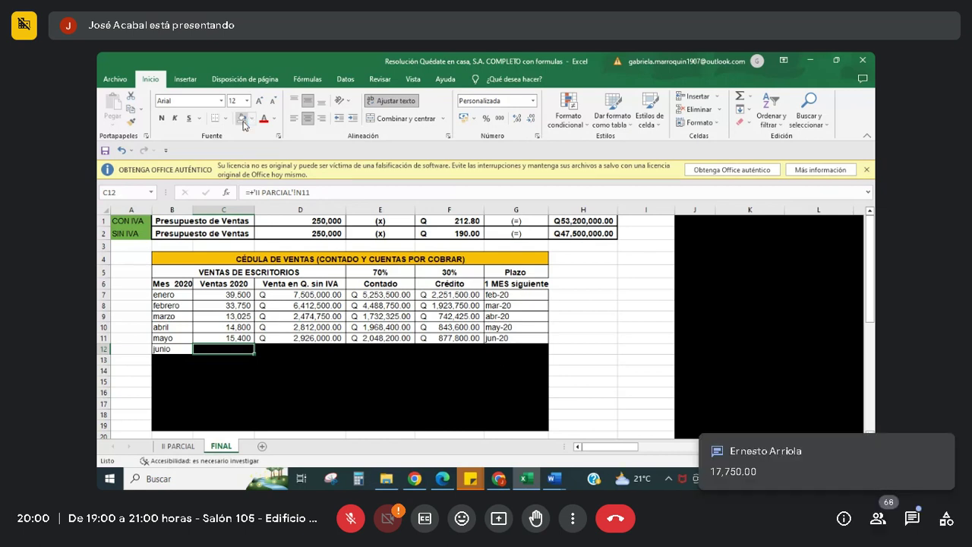
pyautogui.press('Right')
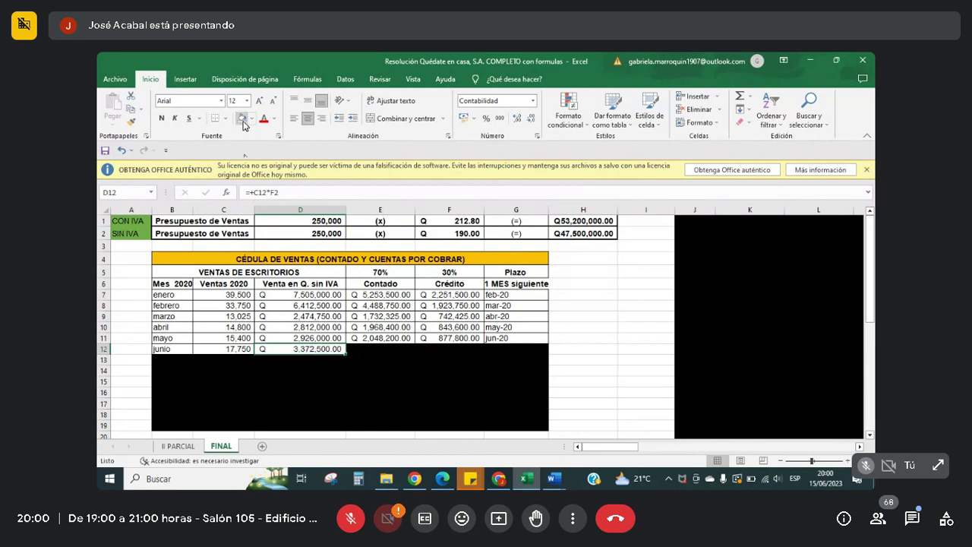
# Remove the black fill from the junio row's Contado, Crédito and Plazo cells, E12 to G12.
pyautogui.press('Right')
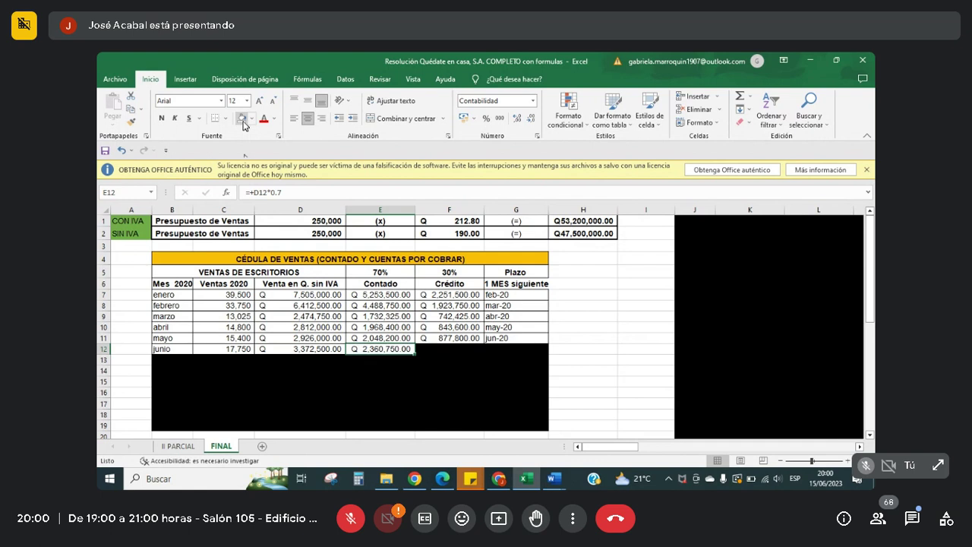
pyautogui.press('Right')
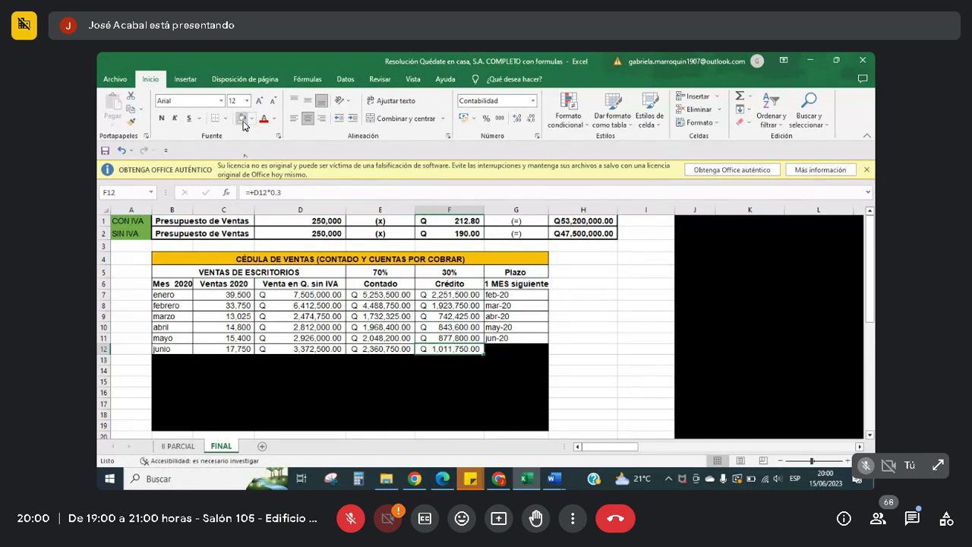
pyautogui.press('Right')
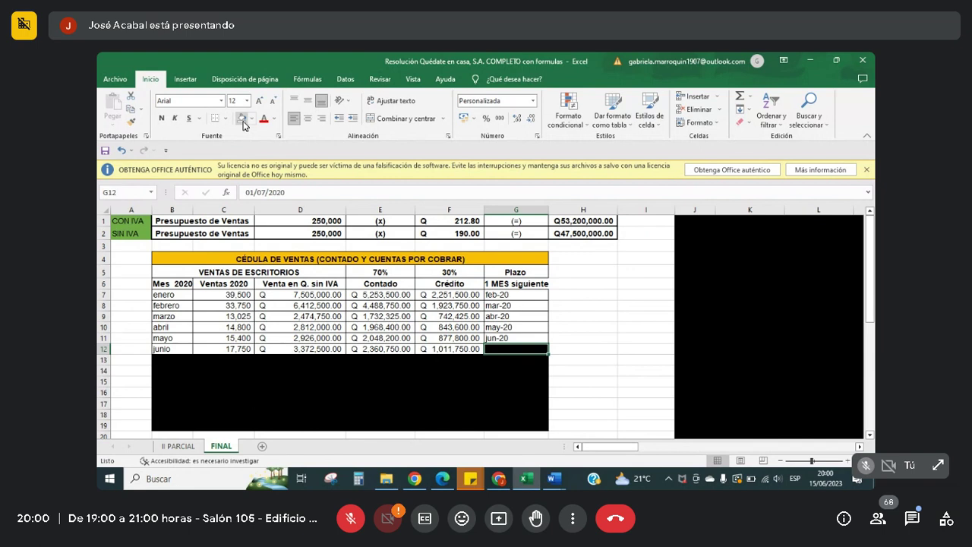
pyautogui.click(241, 120)
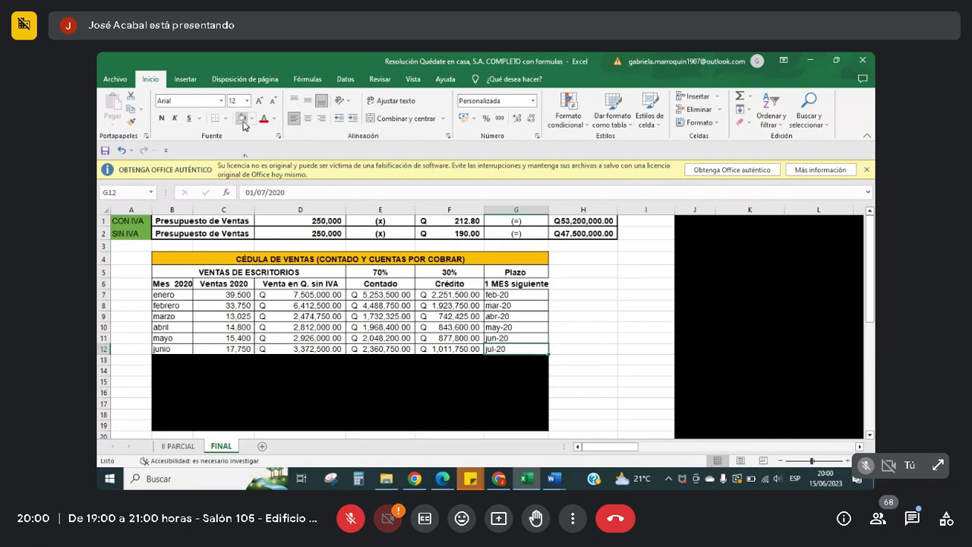
# Remove the black fill from the julio row's month, Ventas 2020 and Venta en Q. sin IVA cells, B13 to D13.
pyautogui.press('Left')
pyautogui.press('Down')
pyautogui.press('Left')
pyautogui.press('Left')
pyautogui.press('Left')
pyautogui.press('Left')
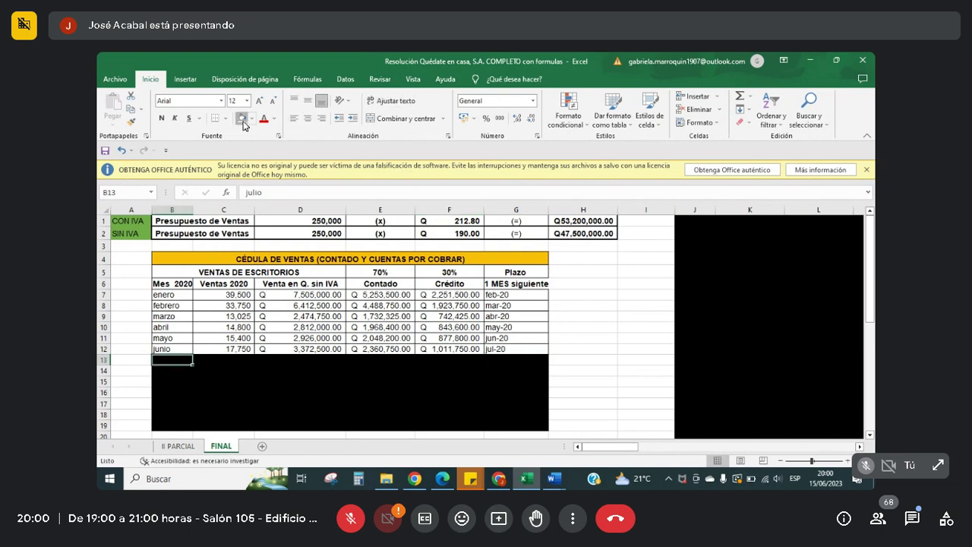
pyautogui.press('Right')
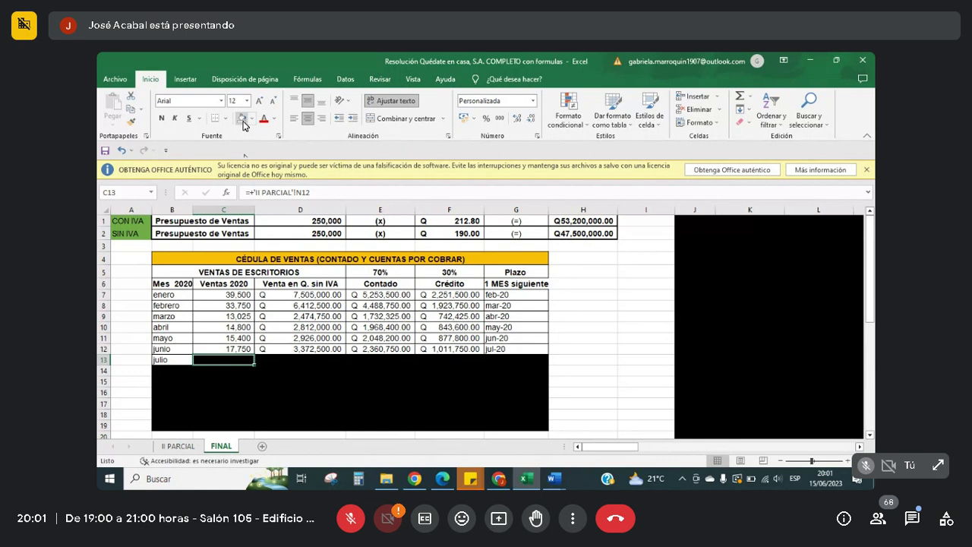
pyautogui.click(243, 119)
pyautogui.press('Right')
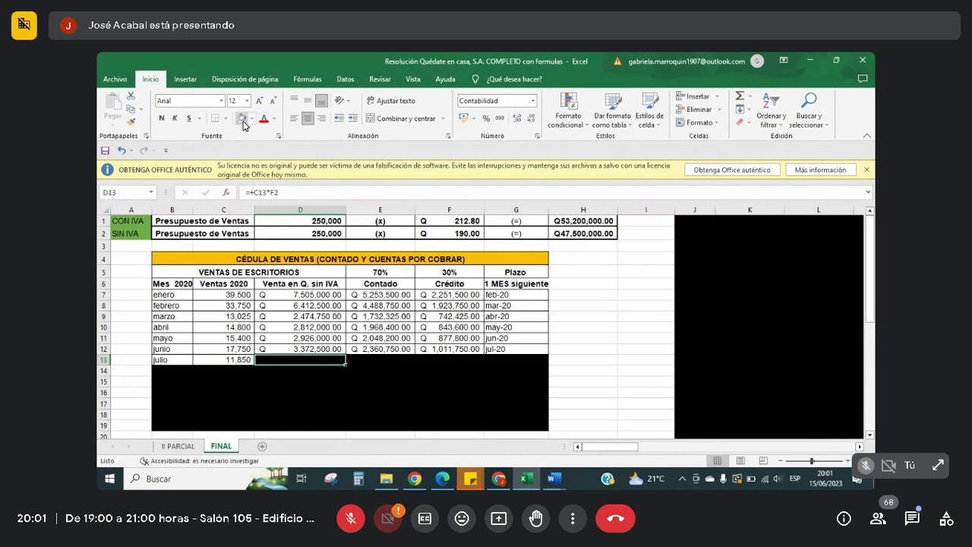
pyautogui.click(242, 120)
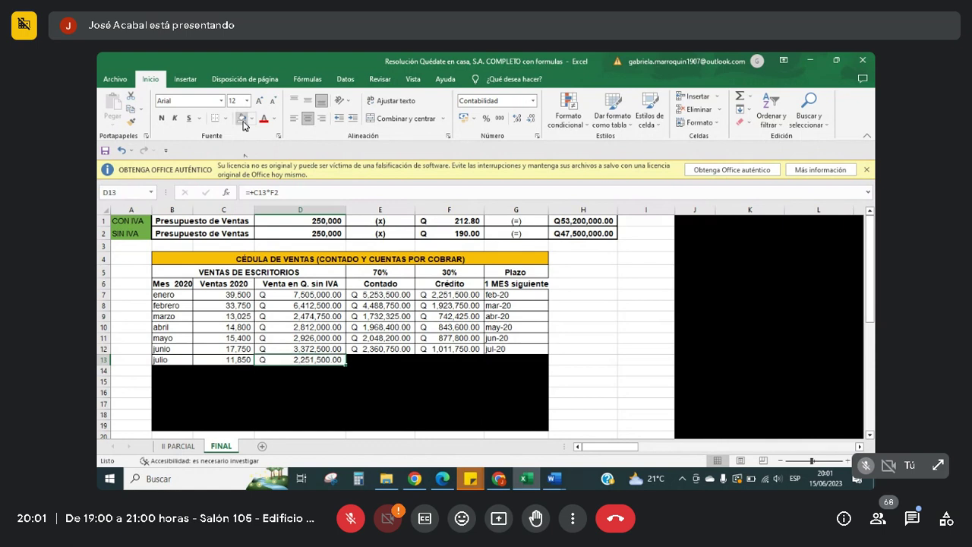
# Remove the black fill from the julio row's Contado, Crédito and Plazo cells, E13 to G13.
pyautogui.press('Right')
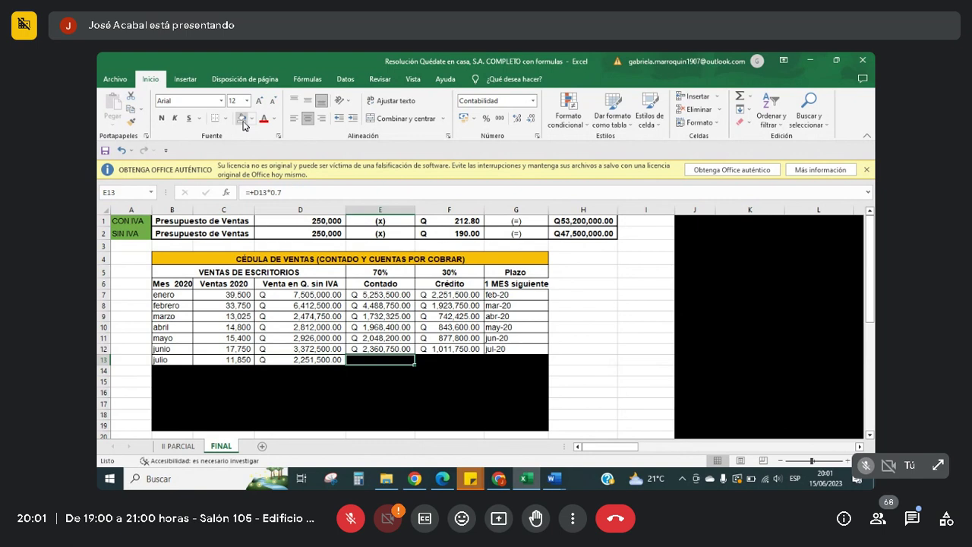
pyautogui.click(242, 120)
pyautogui.press('Right')
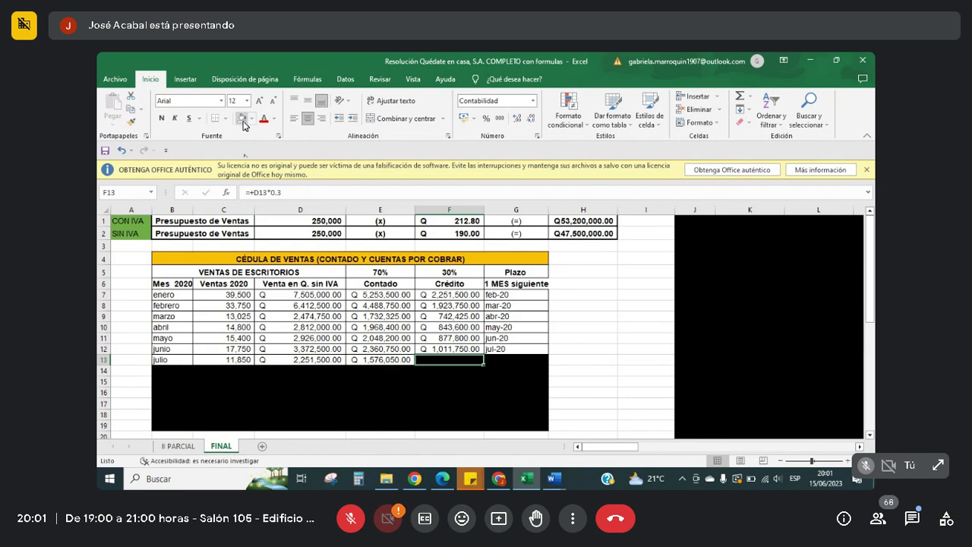
pyautogui.click(243, 119)
pyautogui.press('Right')
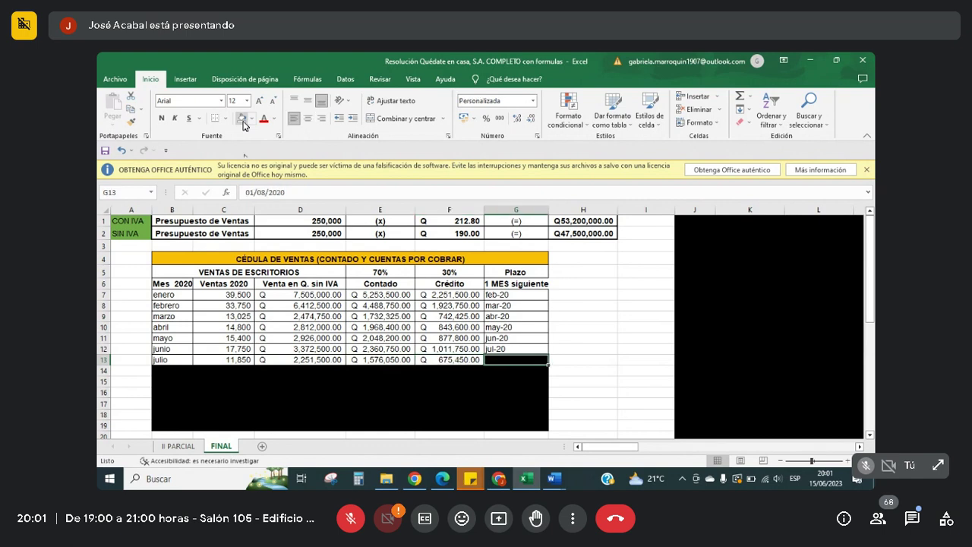
pyautogui.click(242, 119)
# Remove the black fill from the agosto row's month, Ventas 2020 and Venta en Q. sin IVA cells, B14 to D14.
pyautogui.press('Down')
pyautogui.press('Left')
pyautogui.press('Left')
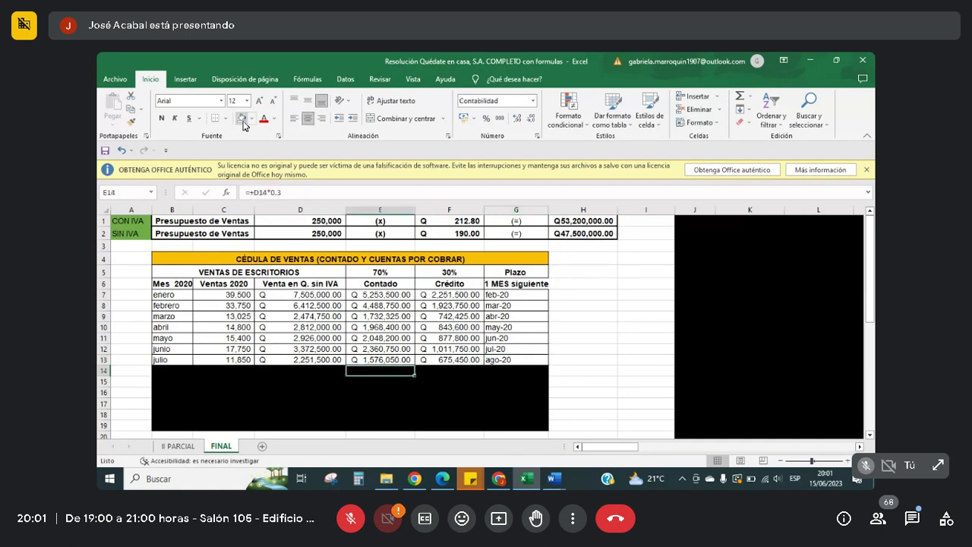
pyautogui.press('Left')
pyautogui.press('Left')
pyautogui.press('Left')
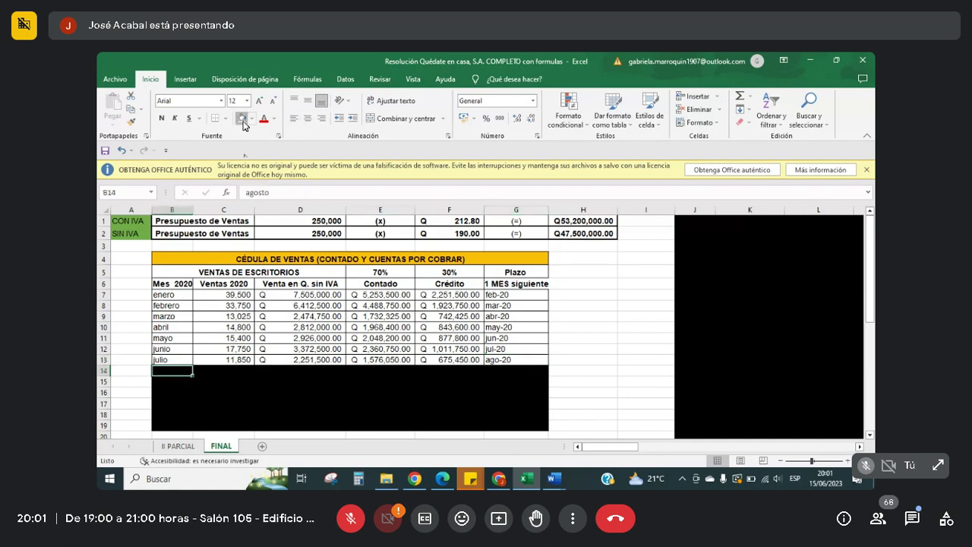
pyautogui.click(243, 122)
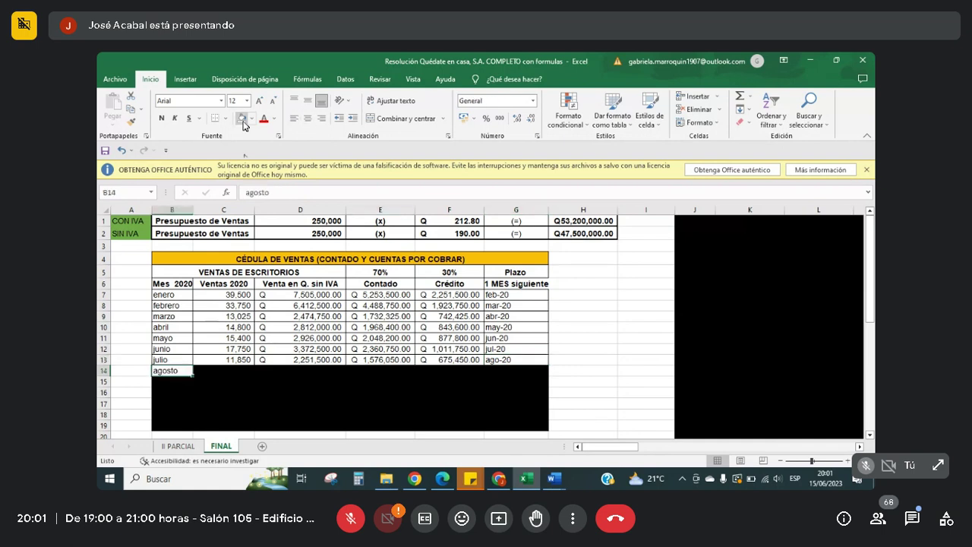
pyautogui.press('Right')
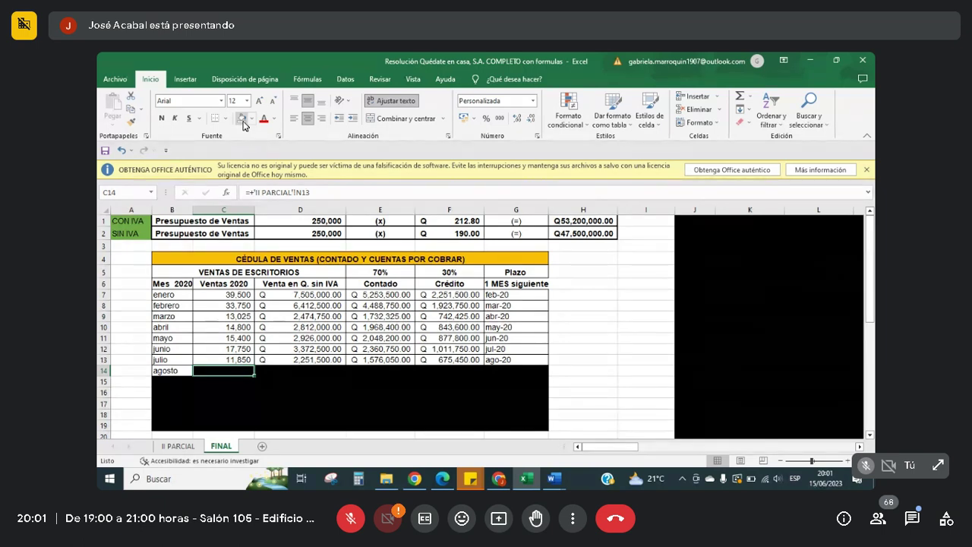
pyautogui.click(243, 122)
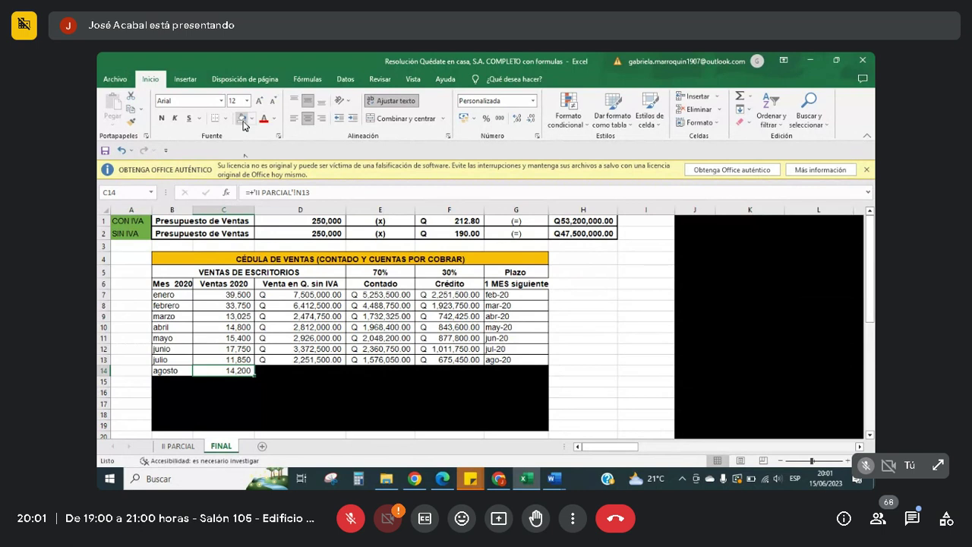
pyautogui.press('Right')
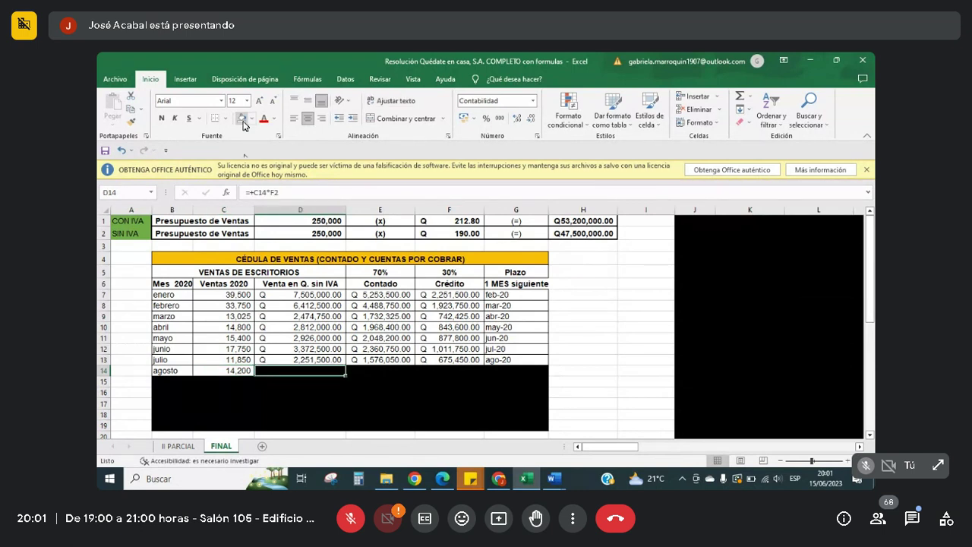
# Remove the black fill from the agosto row's Contado, Crédito and Plazo cells, E14 to G14.
pyautogui.press('Right')
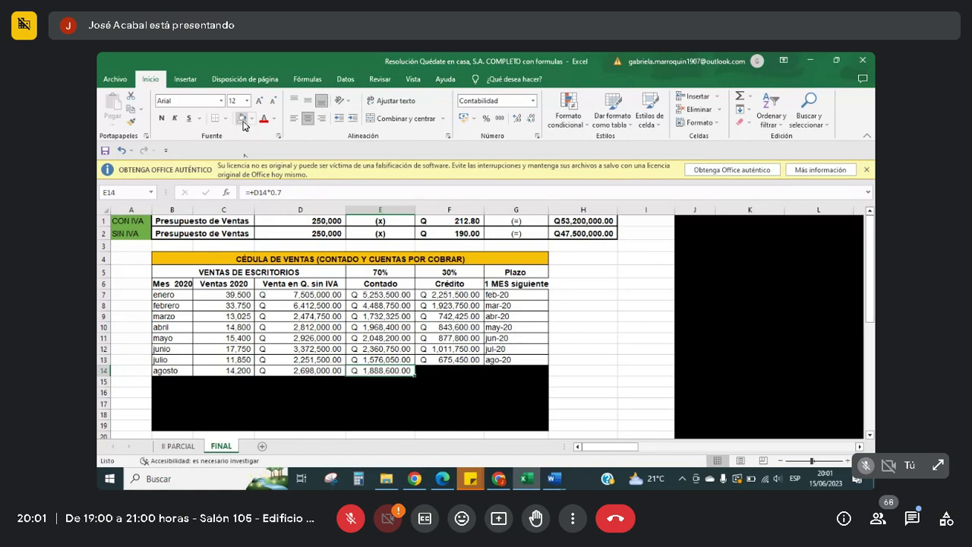
pyautogui.press('Right')
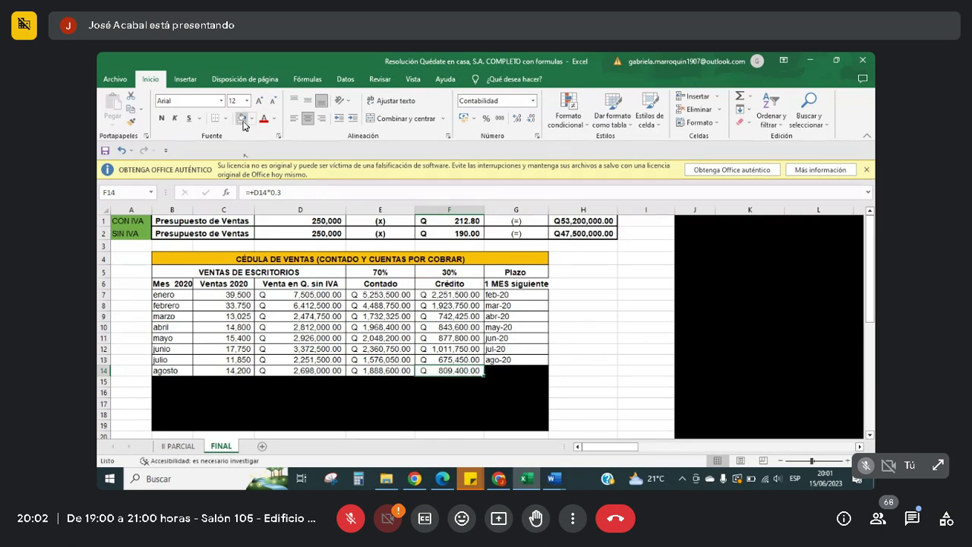
pyautogui.press('Right')
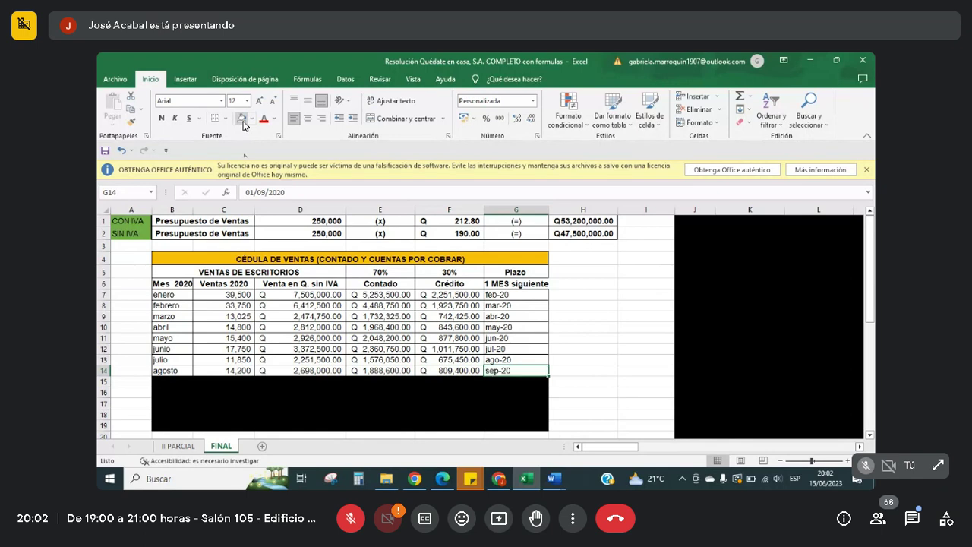
# Remove the black fill from the septiembre month name in cell B15.
pyautogui.press('Left')
pyautogui.press('Down')
pyautogui.press('Left')
pyautogui.press('Left')
pyautogui.press('Left')
pyautogui.press('Left')
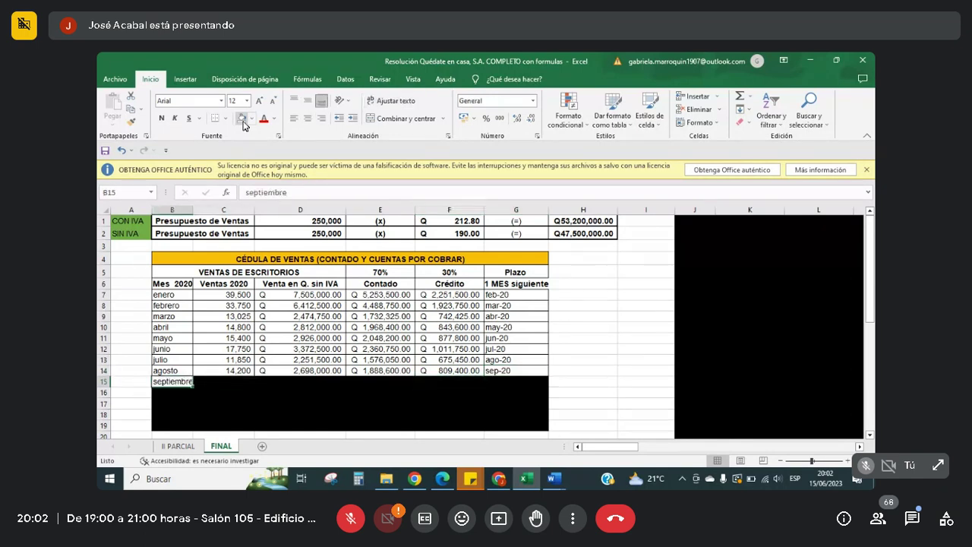
# Remove the black fill from the rest of the septiembre row, cells C15 to G15, in one go.
pyautogui.press('Right')
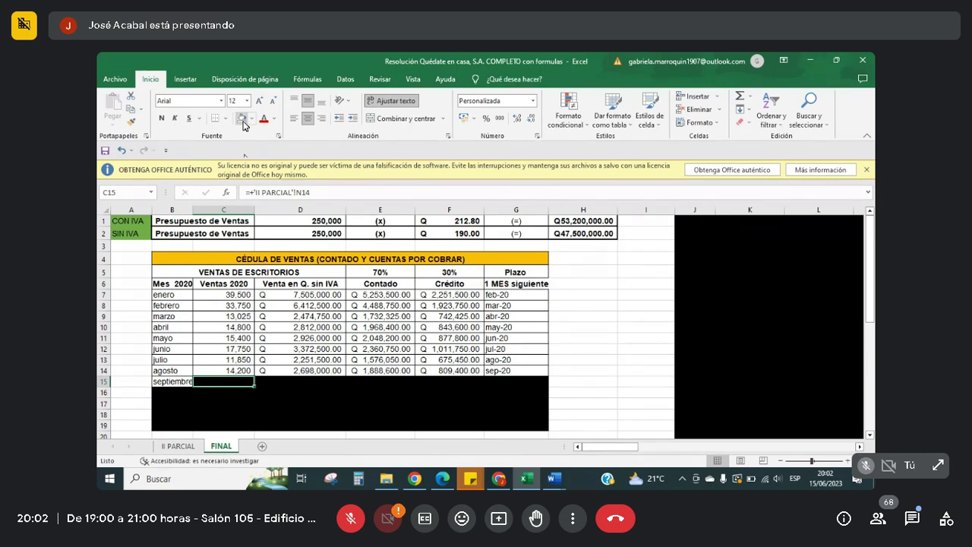
pyautogui.hotkey('shift', 'Right')
pyautogui.hotkey('shift', 'Right')
pyautogui.hotkey('shift', 'Right')
pyautogui.hotkey('shift', 'Right')
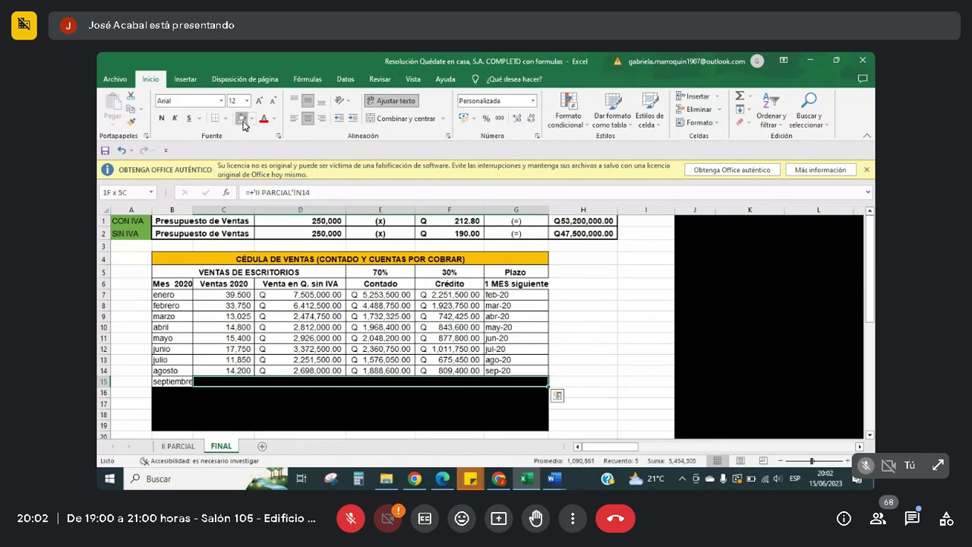
pyautogui.hotkey('ctrl', 'd')
# Remove the black fill from the octubre row's month, Ventas 2020 and Venta en Q. sin IVA cells, B16 to D16.
pyautogui.press('Down')
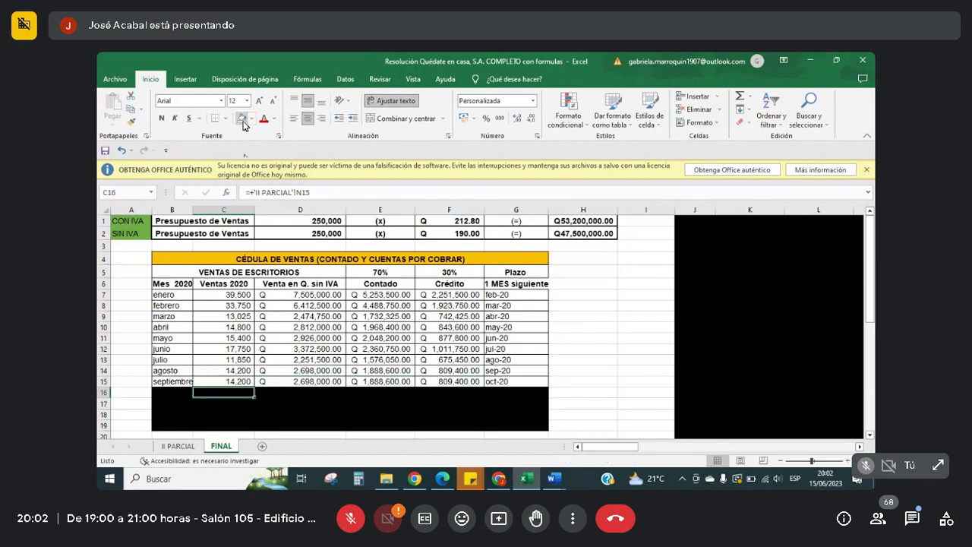
pyautogui.press('Left')
pyautogui.click(242, 119)
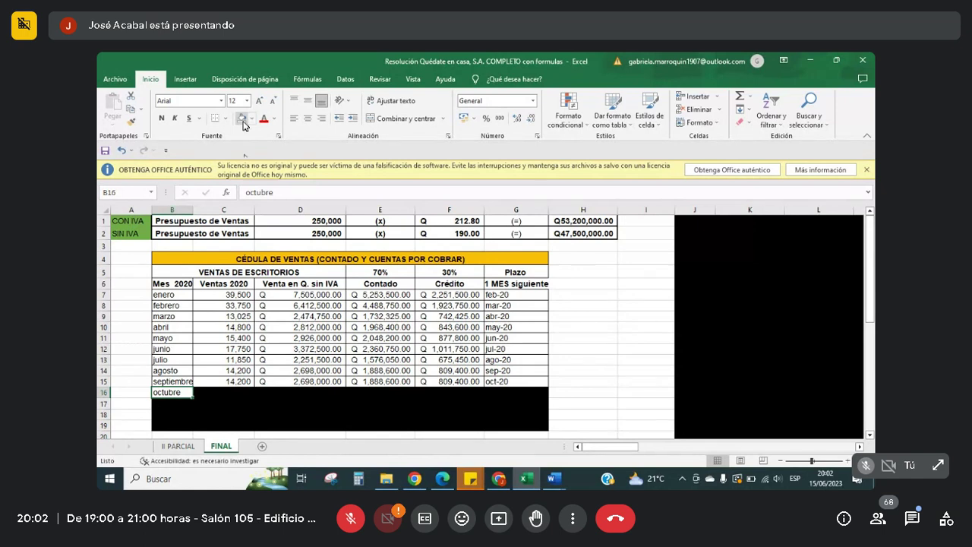
pyautogui.press('Right')
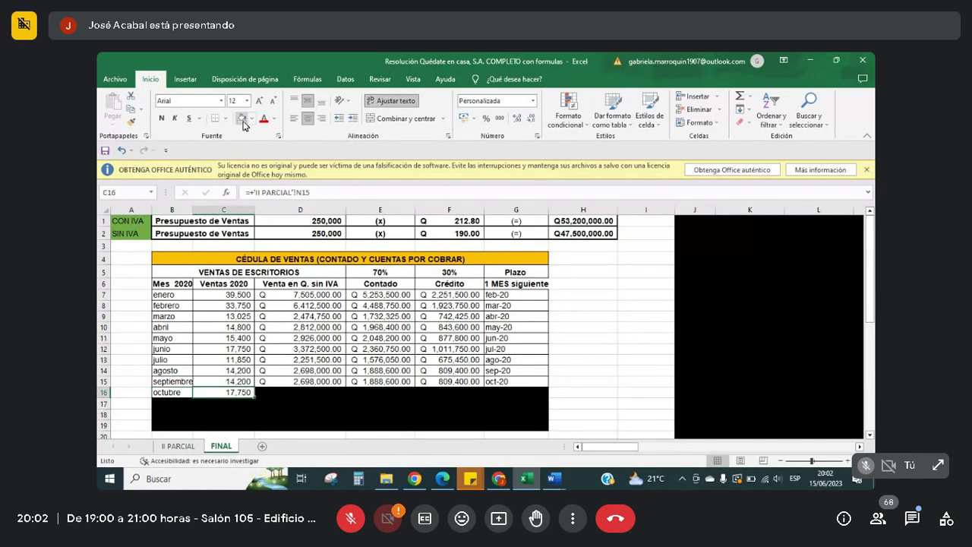
pyautogui.press('Right')
pyautogui.click(242, 119)
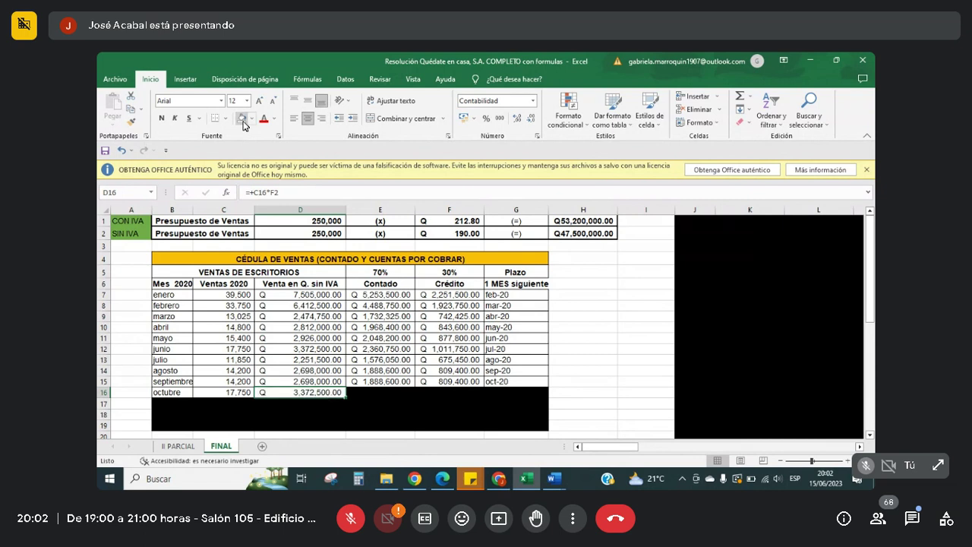
# Remove the black fill from the octubre row's Contado, Crédito and Plazo cells, E16 to G16.
pyautogui.press('Right')
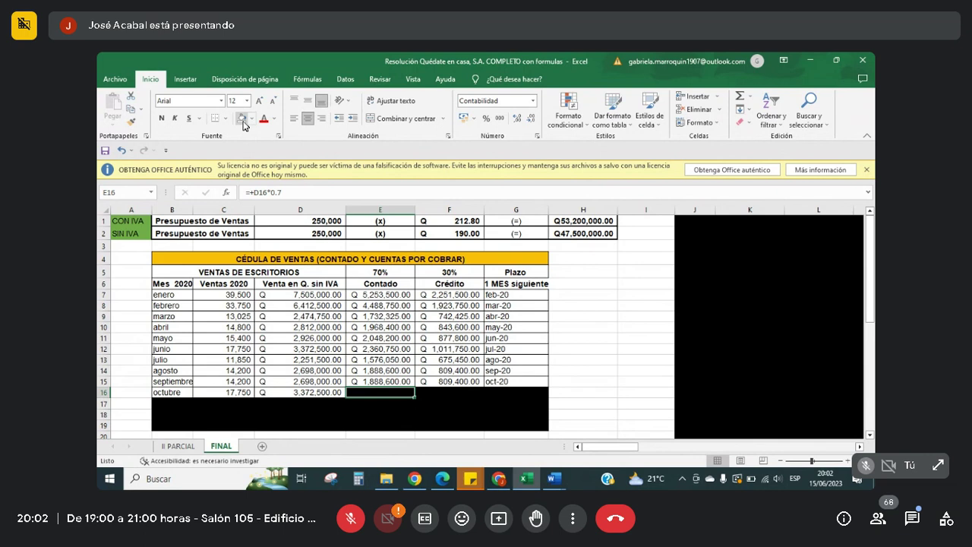
pyautogui.click(242, 120)
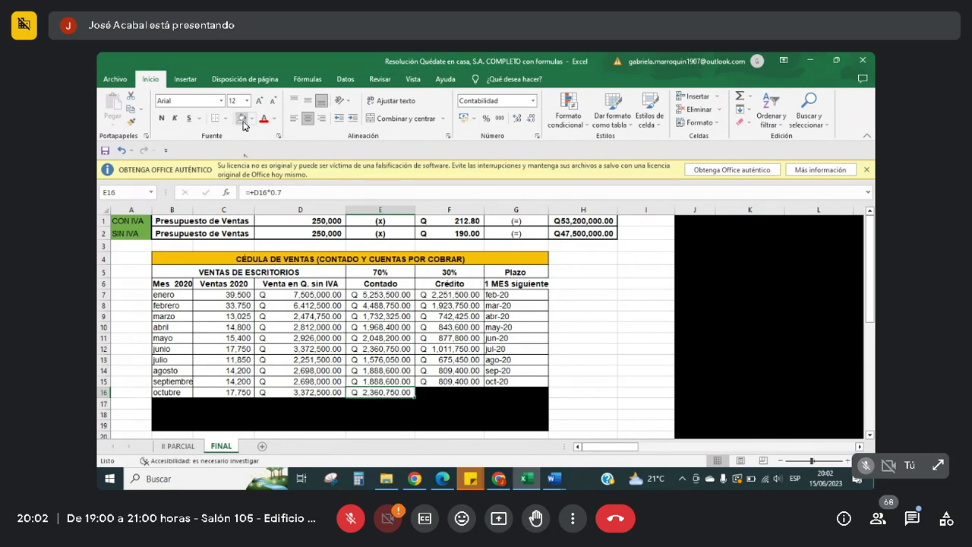
pyautogui.press('Right')
pyautogui.click(243, 120)
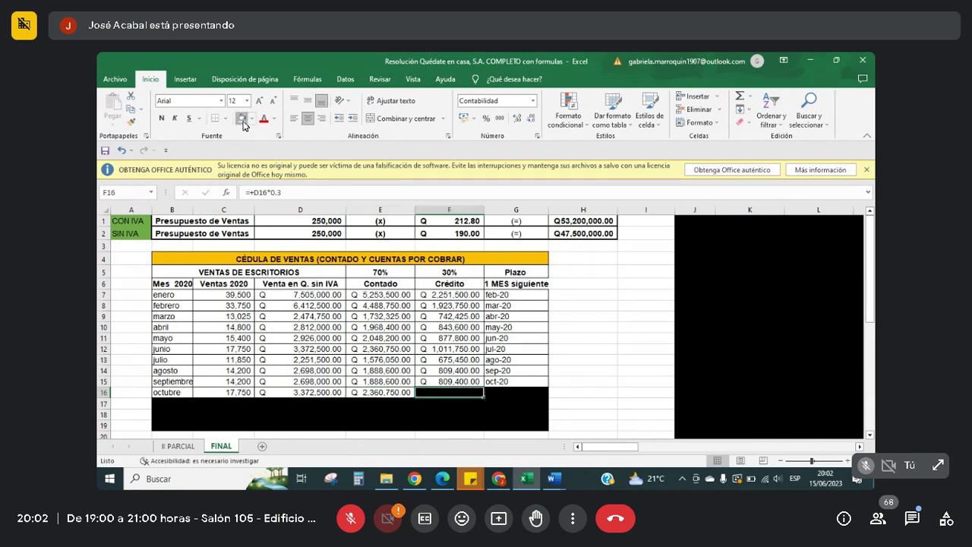
pyautogui.press('Right')
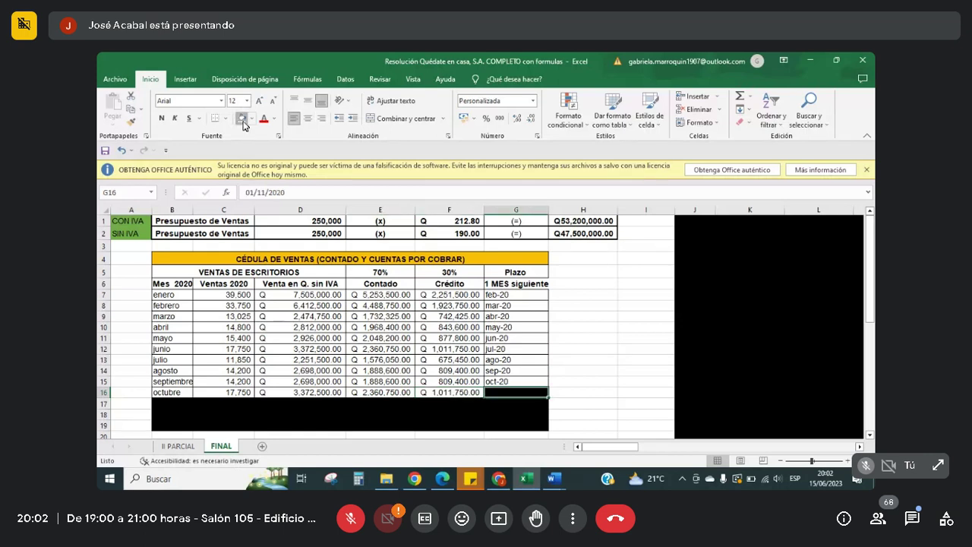
pyautogui.click(242, 120)
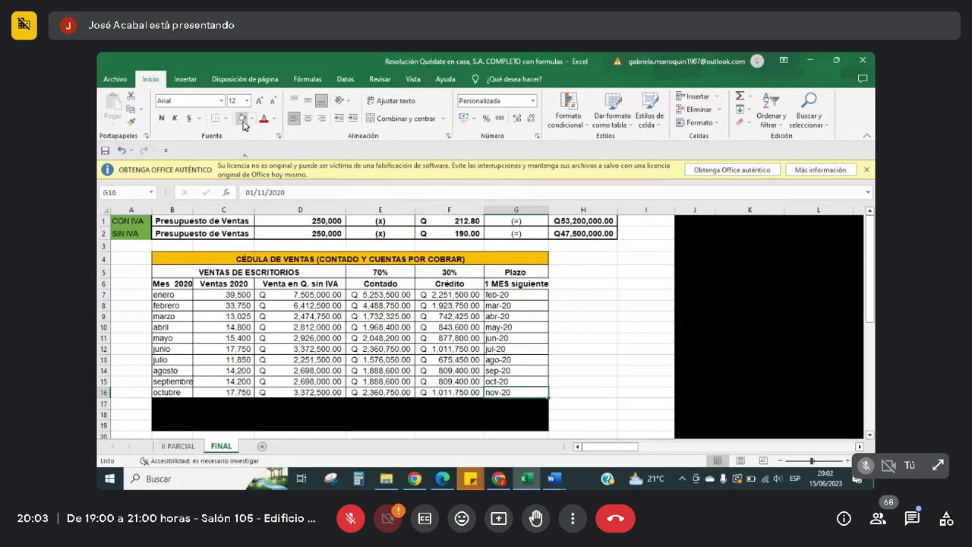
pyautogui.moveTo(389, 391); pyautogui.dragTo(428, 391)
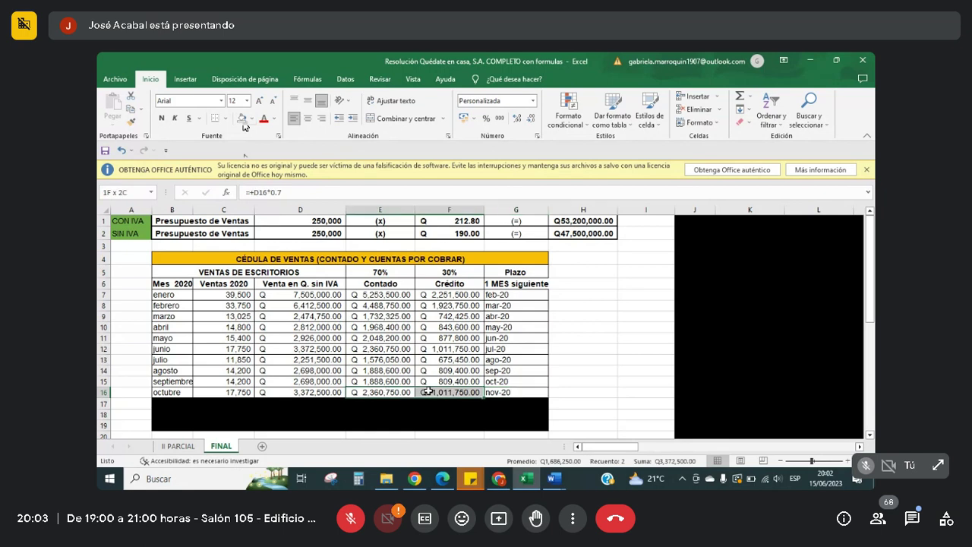
pyautogui.click(432, 391)
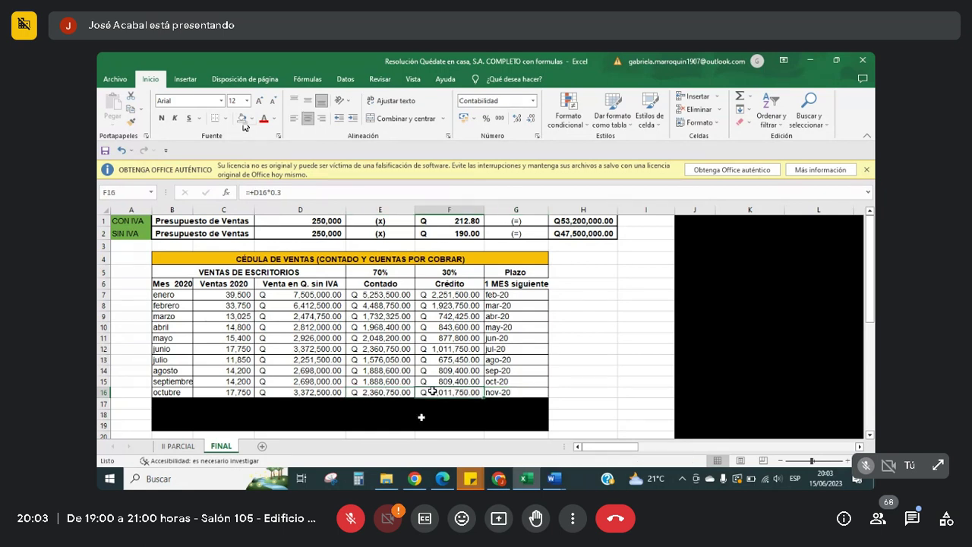
# Remove the black fill from the noviembre row's month, Ventas 2020 and Venta en Q. sin IVA cells, B17 to D17.
pyautogui.click(178, 401)
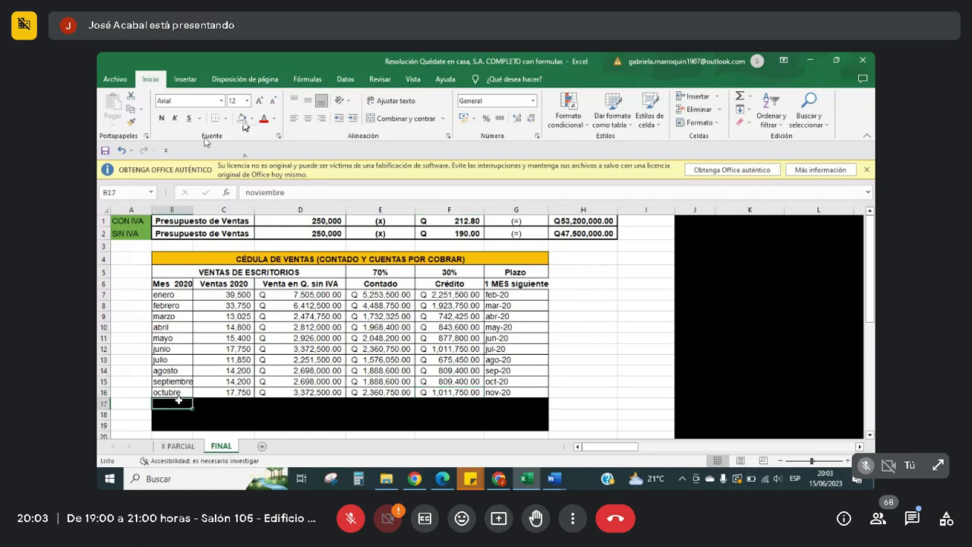
pyautogui.click(243, 120)
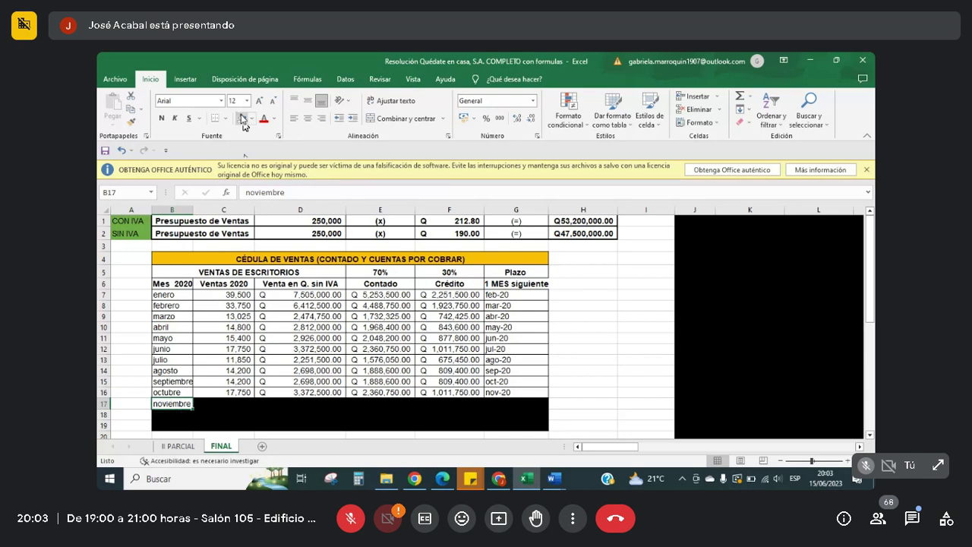
pyautogui.press('Right')
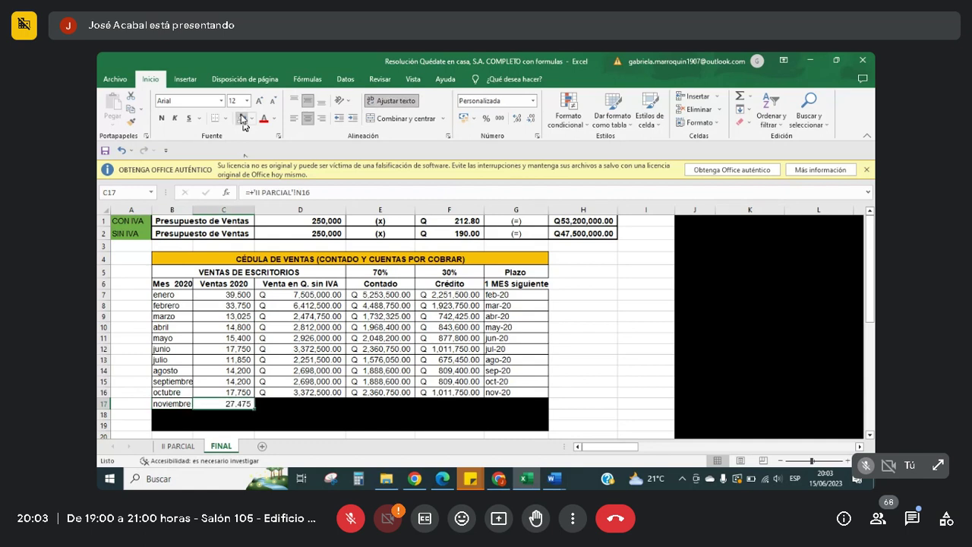
pyautogui.press('Right')
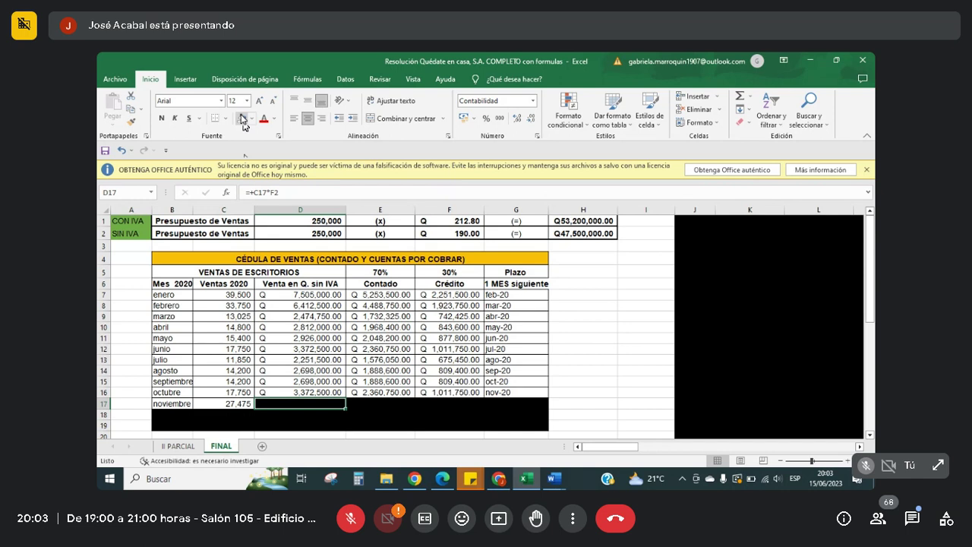
pyautogui.click(243, 120)
# Remove the black fill from the noviembre row's Contado, Crédito and Plazo cells, E17 to G17.
pyautogui.press('Right')
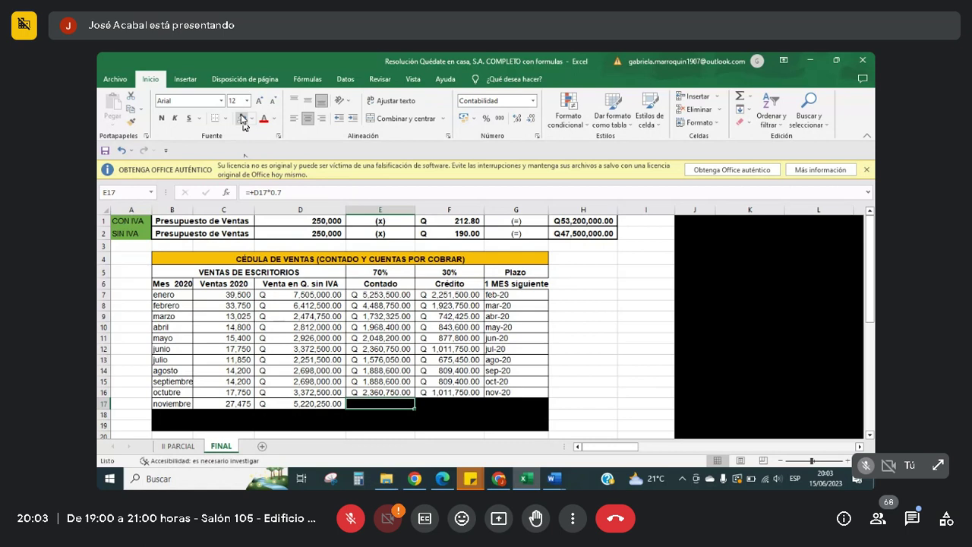
pyautogui.click(243, 120)
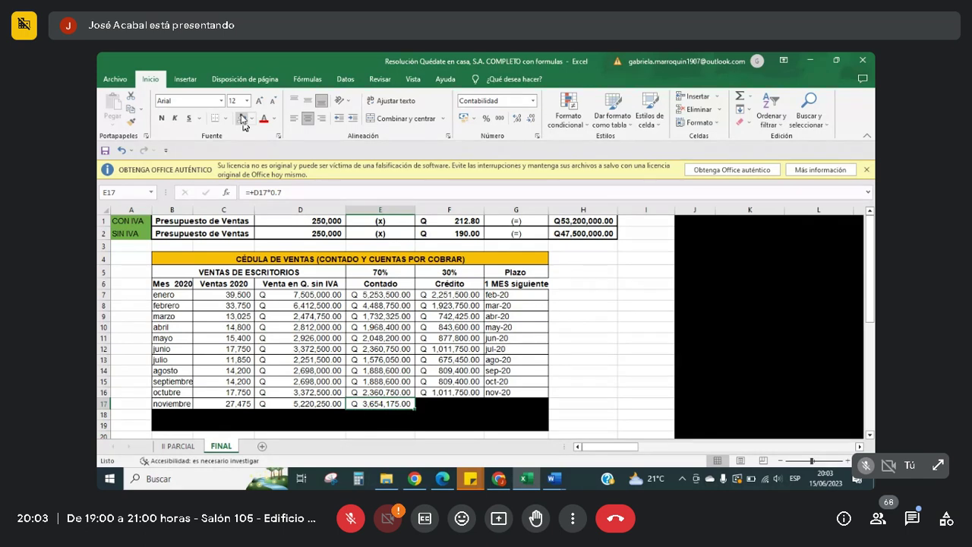
pyautogui.press('Right')
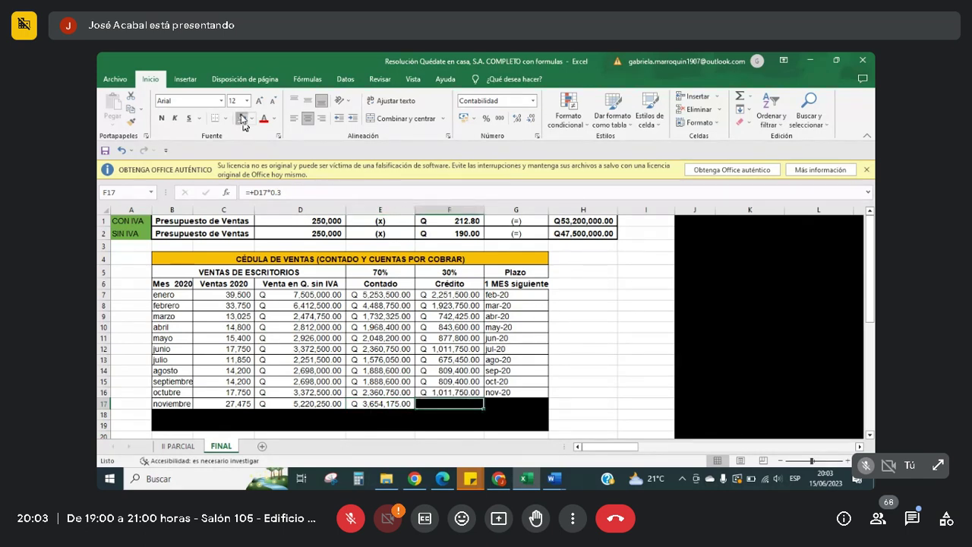
pyautogui.click(243, 120)
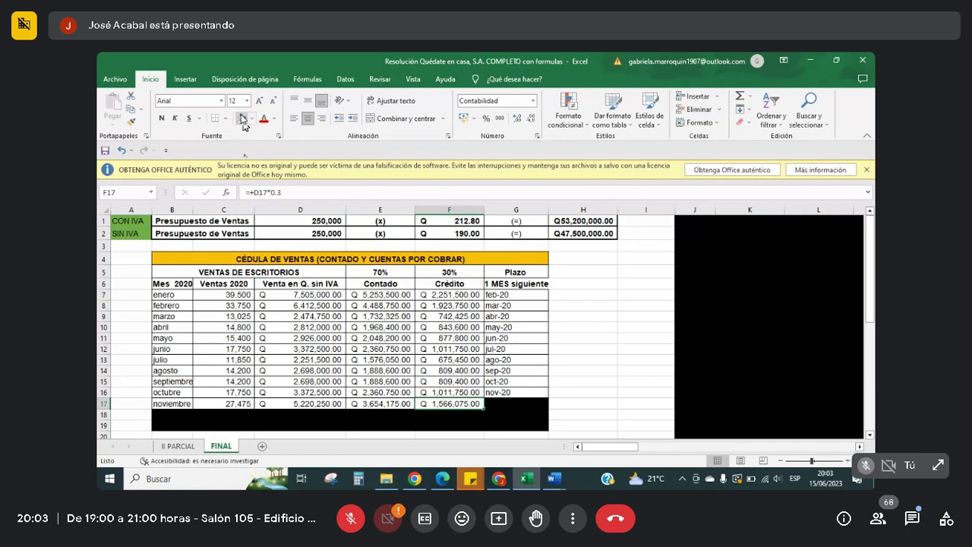
pyautogui.press('Right')
pyautogui.click(243, 120)
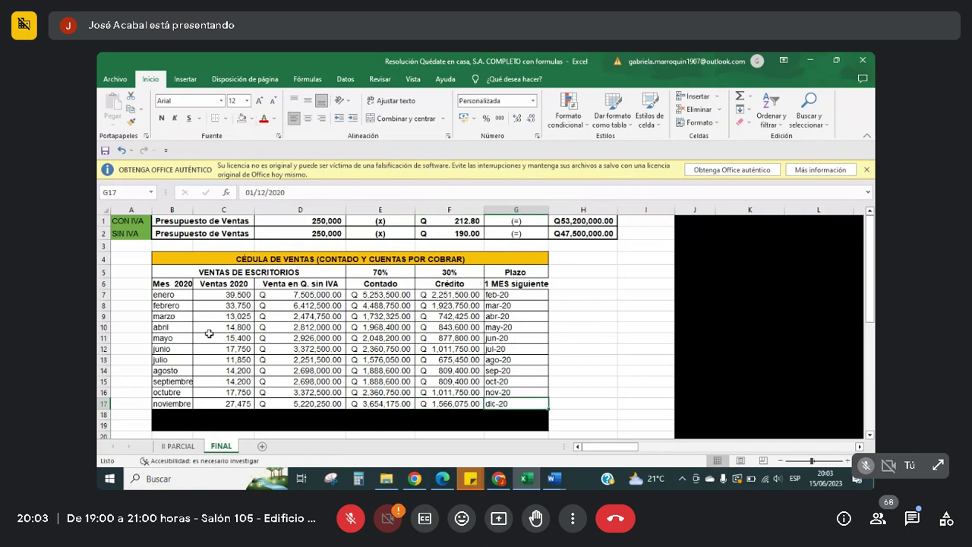
pyautogui.click(168, 415)
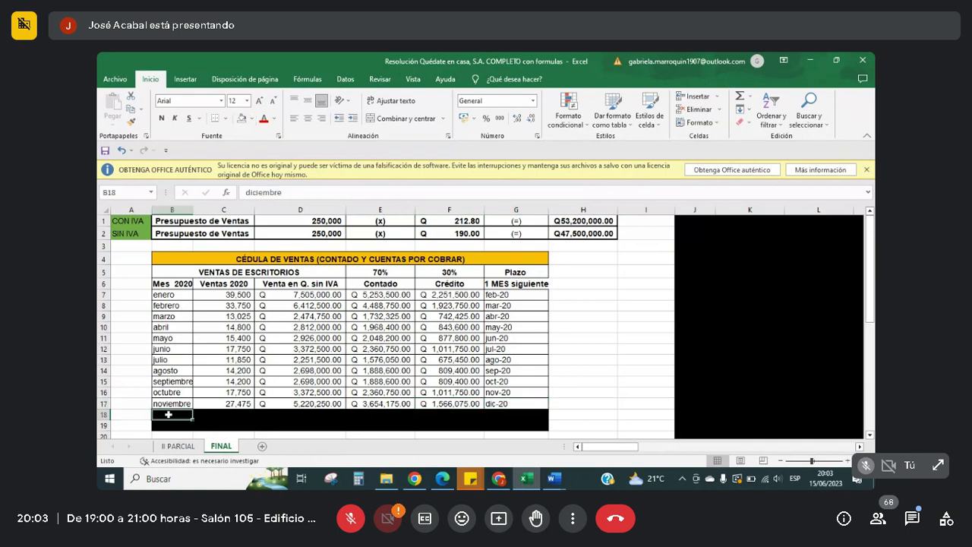
pyautogui.hotkey('shift', 'Right')
pyautogui.hotkey('shift', 'Right')
pyautogui.hotkey('shift', 'Right')
pyautogui.hotkey('shift', 'Right')
pyautogui.hotkey('shift', 'Right')
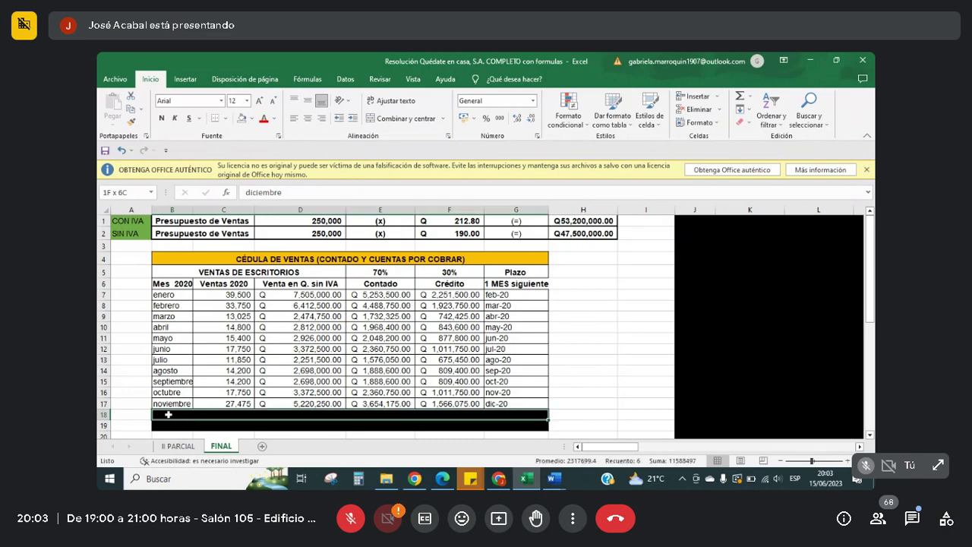
pyautogui.click(169, 415)
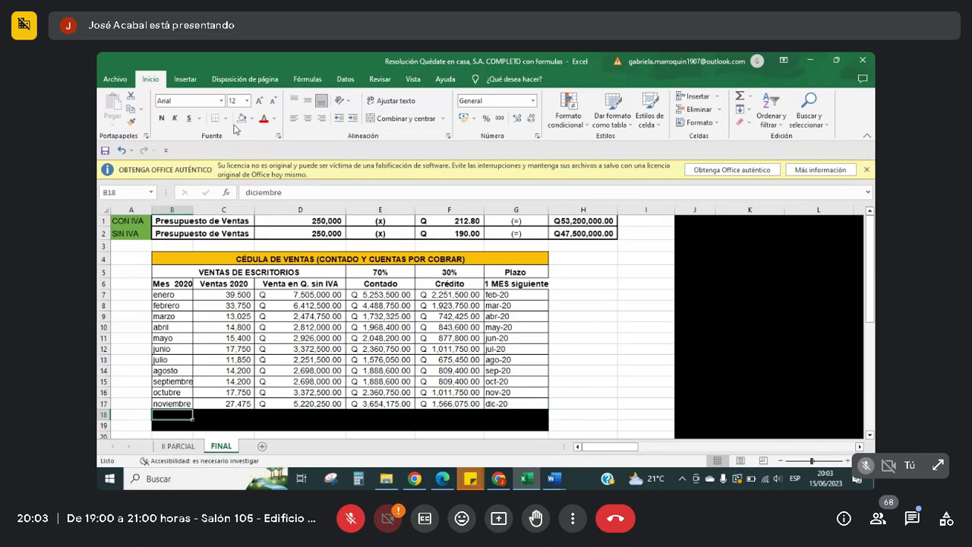
pyautogui.hotkey('ctrl', 'Right')
pyautogui.hotkey('ctrl', 'Right')
pyautogui.hotkey('ctrl', 'Right')
pyautogui.press('Left')
pyautogui.press('Left')
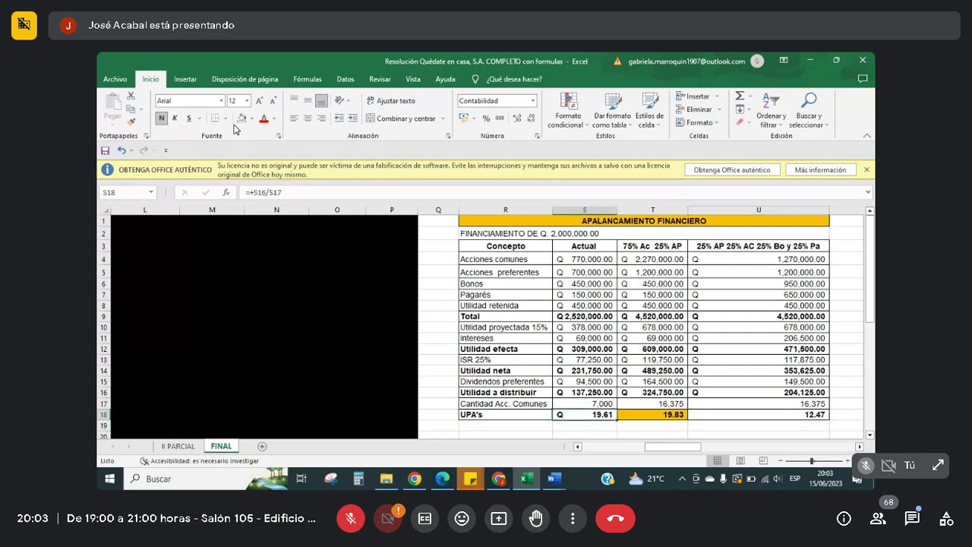
pyautogui.hotkey('ctrl', 'Left')
pyautogui.hotkey('ctrl', 'Left')
pyautogui.hotkey('ctrl', 'Right')
pyautogui.hotkey('ctrl', 'Right')
pyautogui.hotkey('ctrl', 'Right')
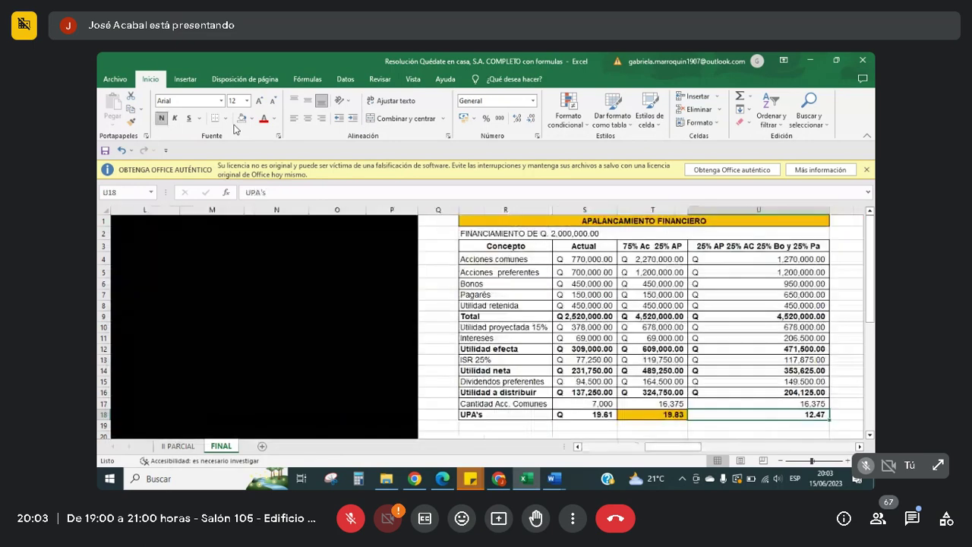
pyautogui.press('Left')
pyautogui.press('Left')
pyautogui.press('Left')
pyautogui.press('Left')
pyautogui.press('Left')
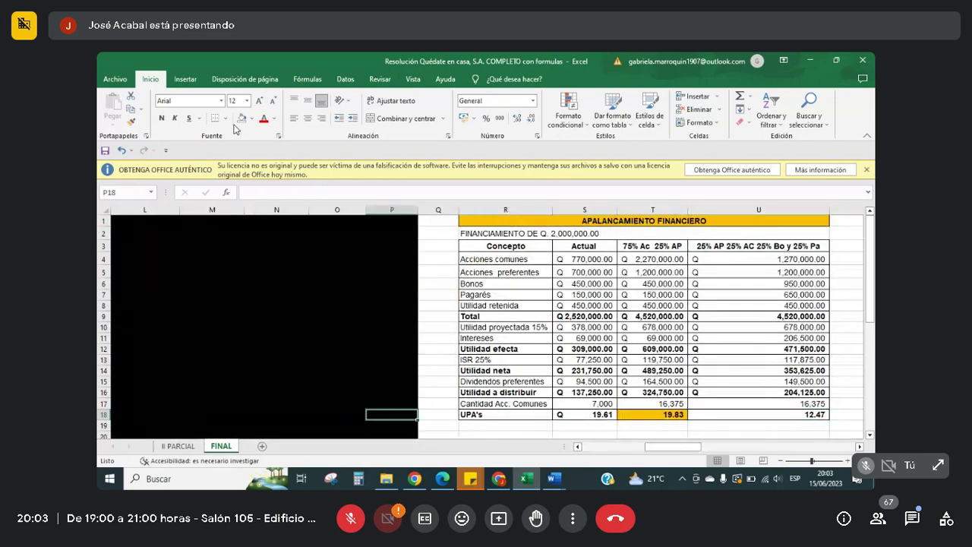
pyautogui.hotkey('ctrl', 'Left')
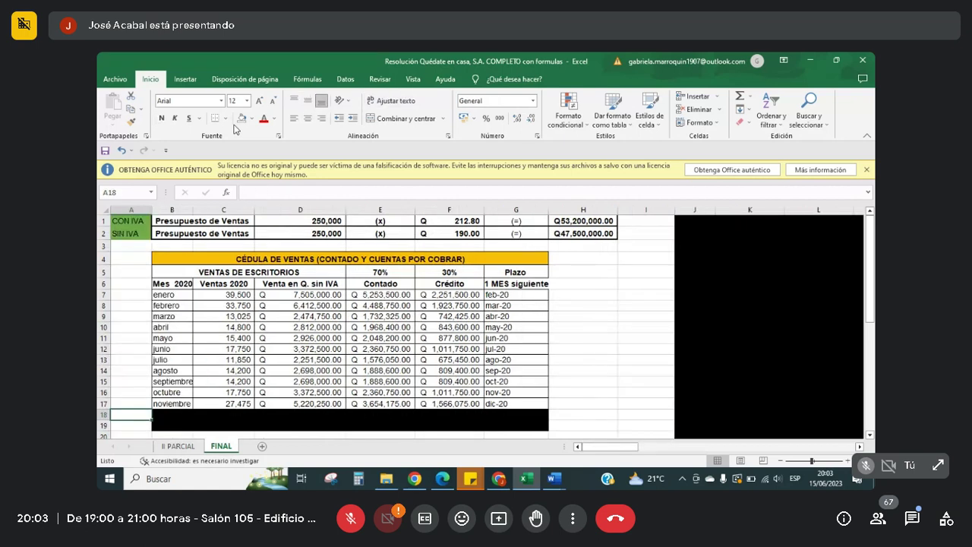
# Remove the black fill from the whole diciembre row, cells B18 to G18, in one go.
pyautogui.press('Right')
pyautogui.hotkey('shift', 'Right')
pyautogui.hotkey('shift', 'Right')
pyautogui.hotkey('shift', 'Right')
pyautogui.hotkey('shift', 'Right')
pyautogui.hotkey('shift', 'Right')
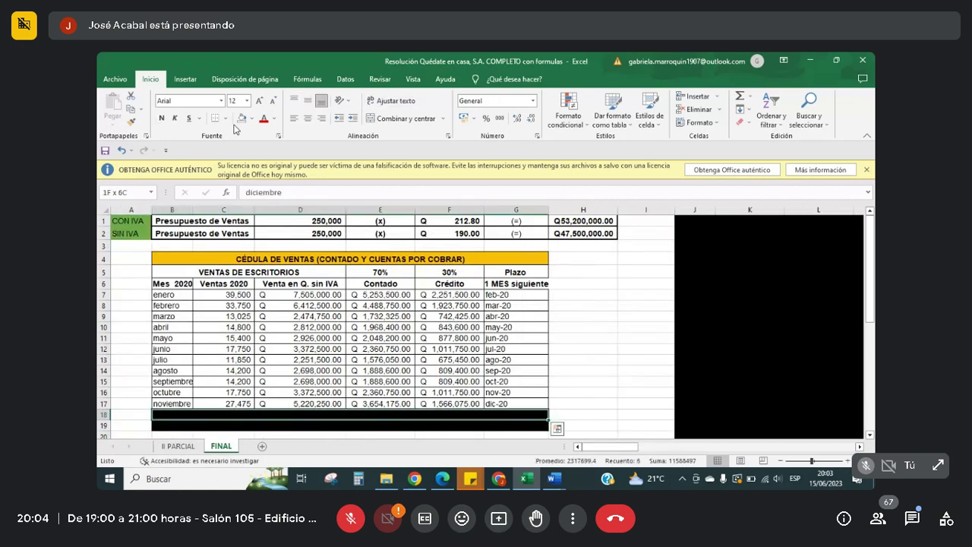
pyautogui.click(495, 415)
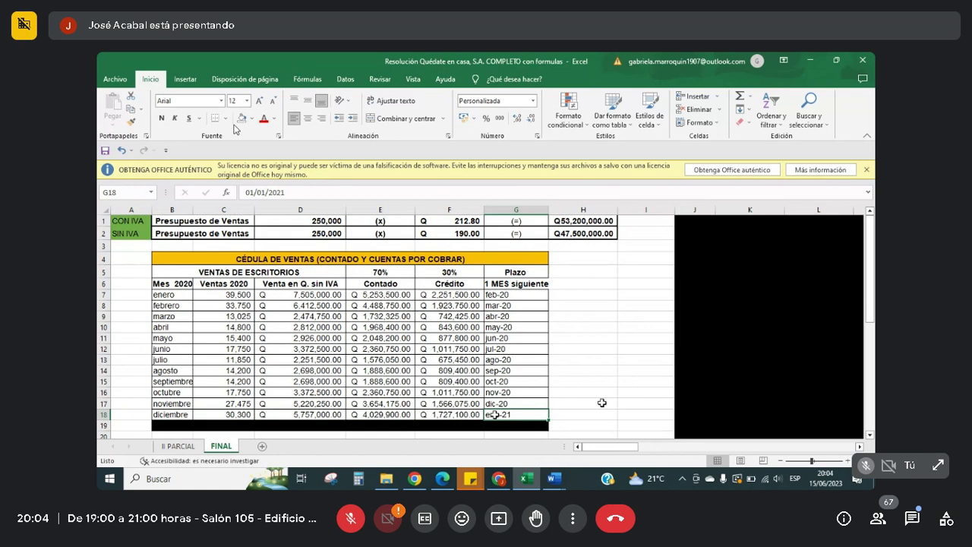
# Consult the 2020 cash and credit sales policy in the case PDF in Edge and return to the Excel workbook.
pyautogui.click(520, 297)
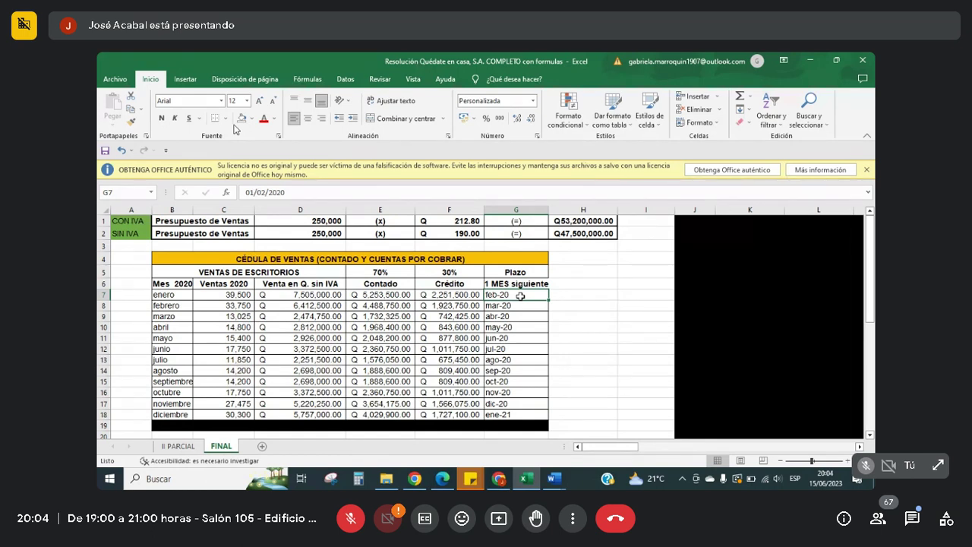
pyautogui.click(449, 482)
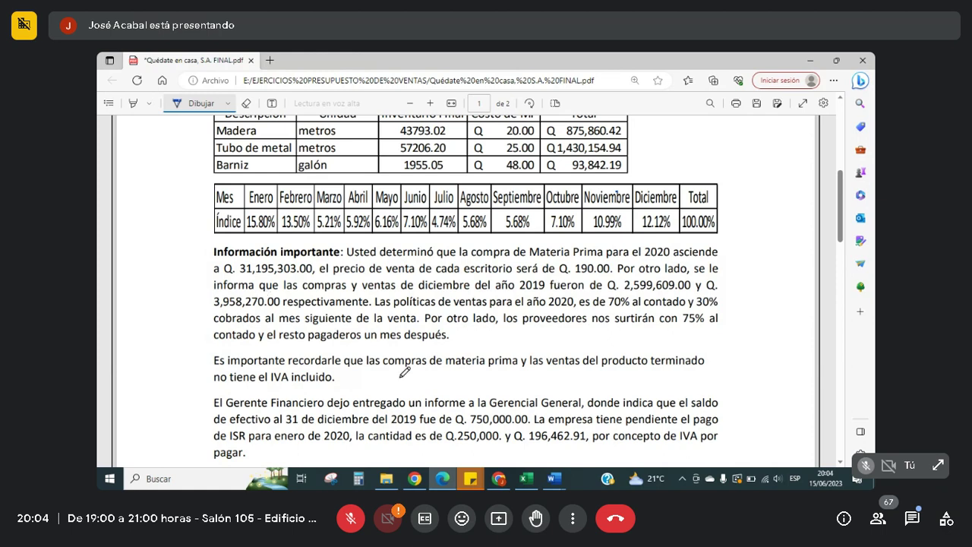
pyautogui.click(524, 479)
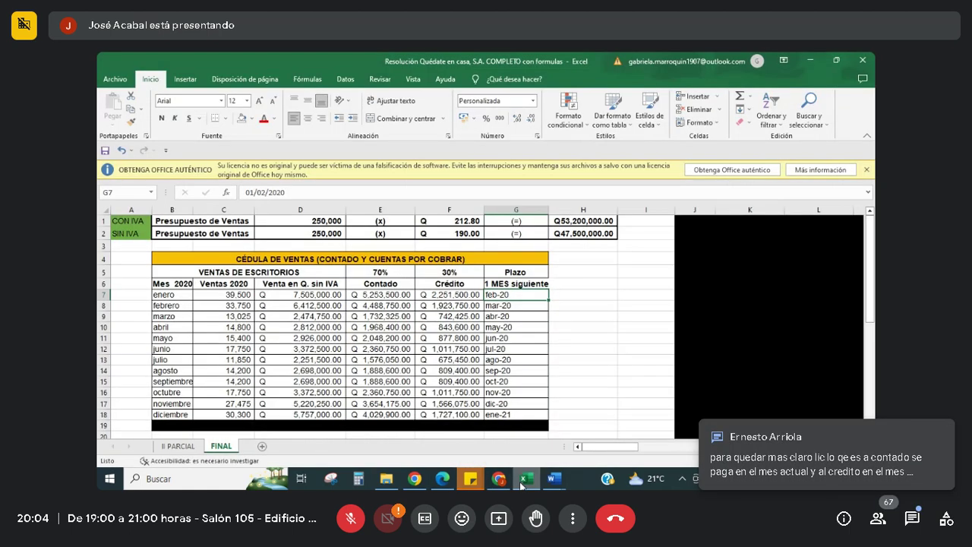
# Remove the black fill from the schedule's Total row, cells B19 to G19.
pyautogui.press('Left')
pyautogui.press('Down')
pyautogui.press('Down')
pyautogui.press('Down')
pyautogui.press('Down')
pyautogui.press('Down')
pyautogui.press('Down')
pyautogui.press('Down')
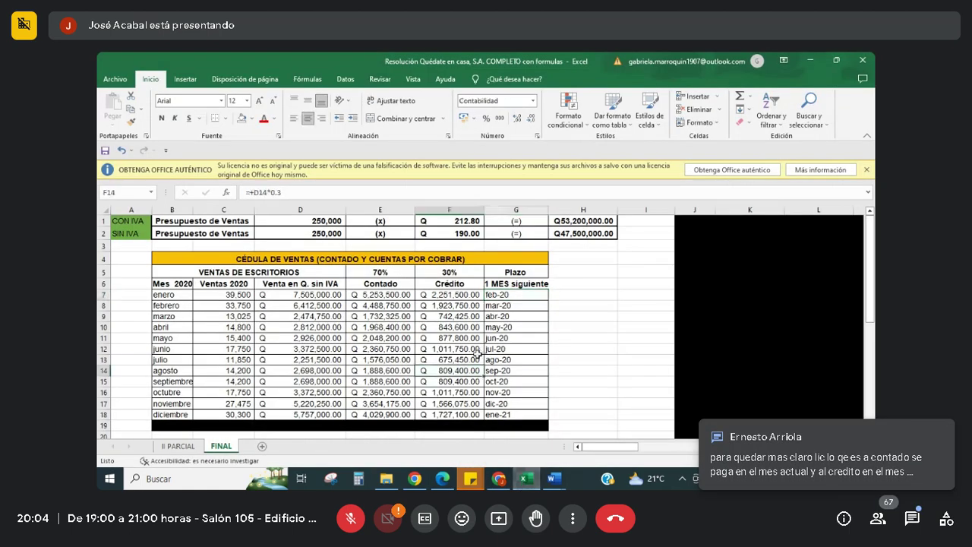
pyautogui.press('Down')
pyautogui.press('Down')
pyautogui.press('Down')
pyautogui.press('Down')
pyautogui.press('Down')
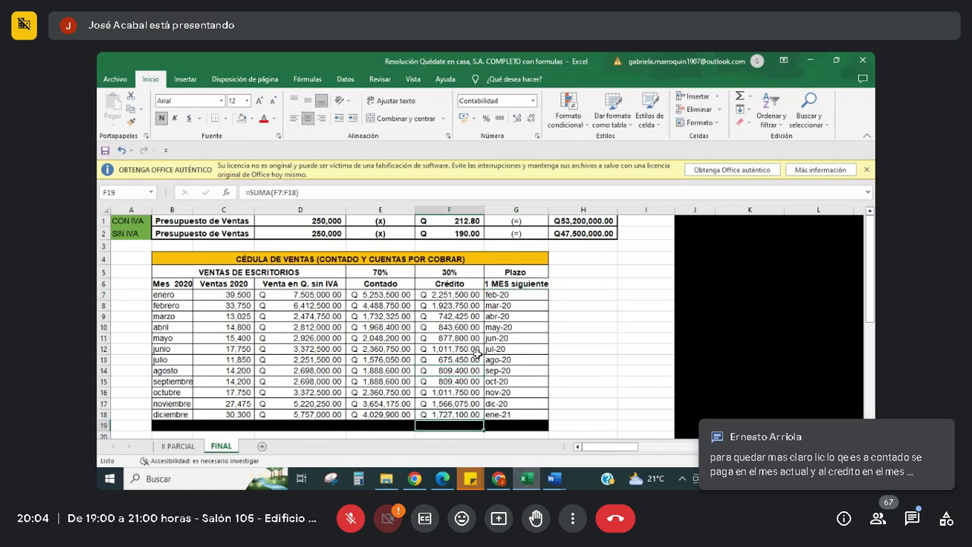
pyautogui.press('Left')
pyautogui.press('Left')
pyautogui.press('Left')
pyautogui.press('Left')
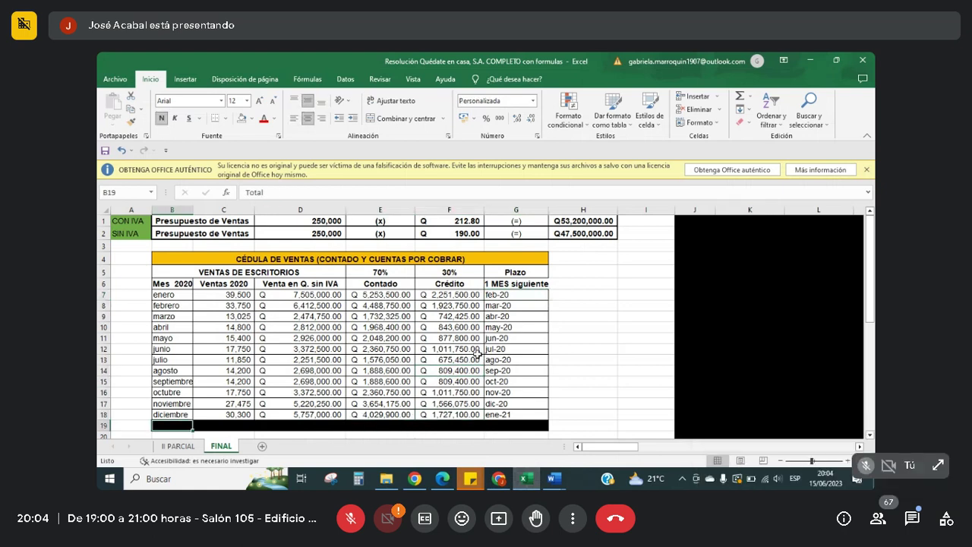
pyautogui.moveTo(171, 425); pyautogui.dragTo(532, 426)
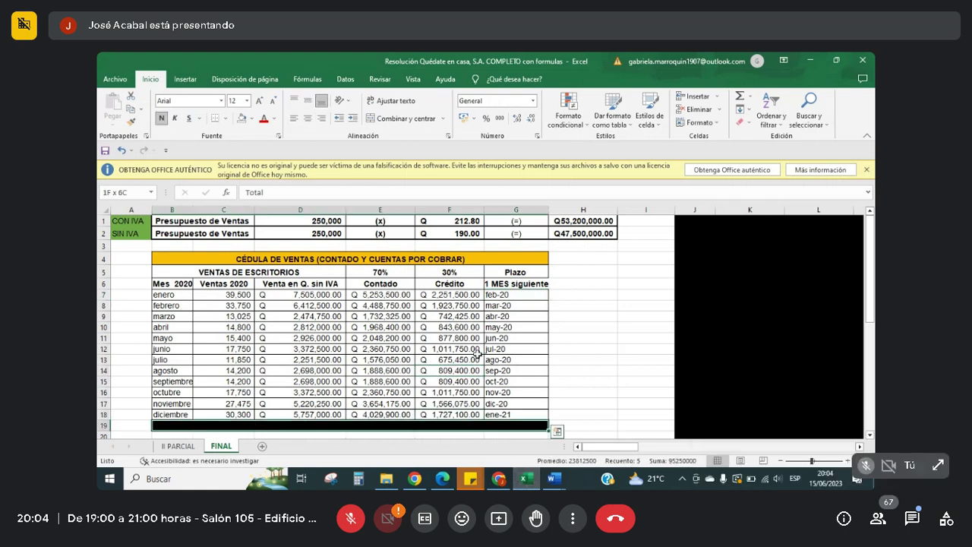
pyautogui.click(242, 120)
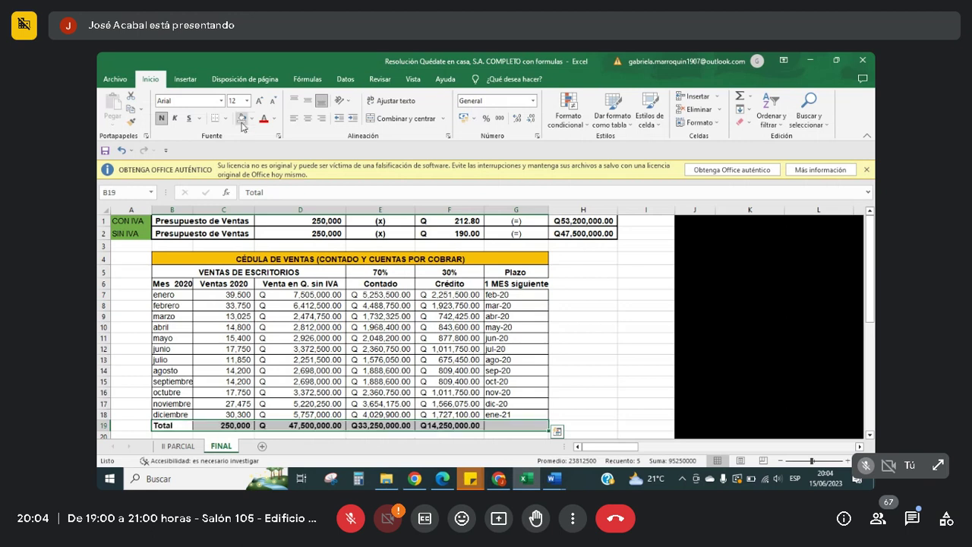
# Compare the Total row's units, sales and Contado cells with the SIN IVA budget's units and amount in row 2.
pyautogui.scroll(-1, 242, 125)
pyautogui.press('Right')
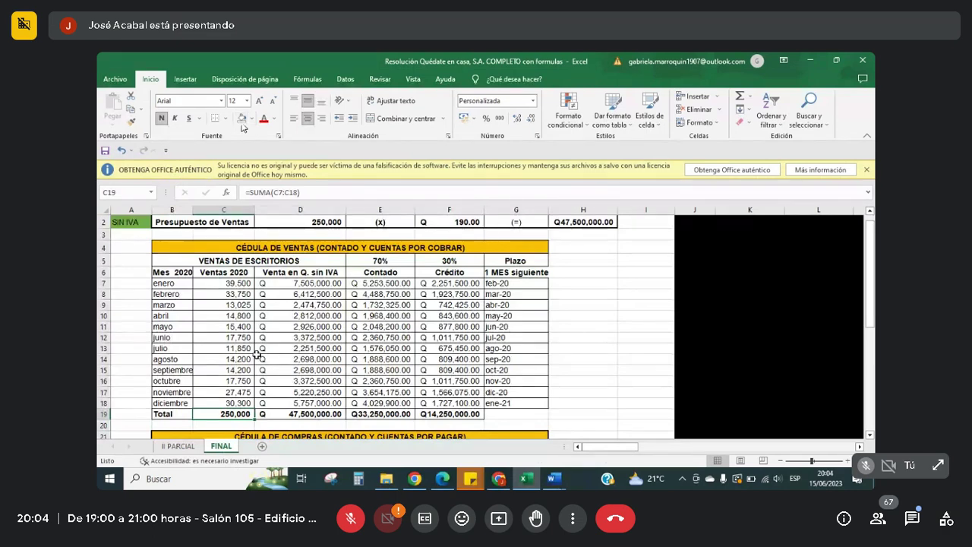
pyautogui.click(341, 211)
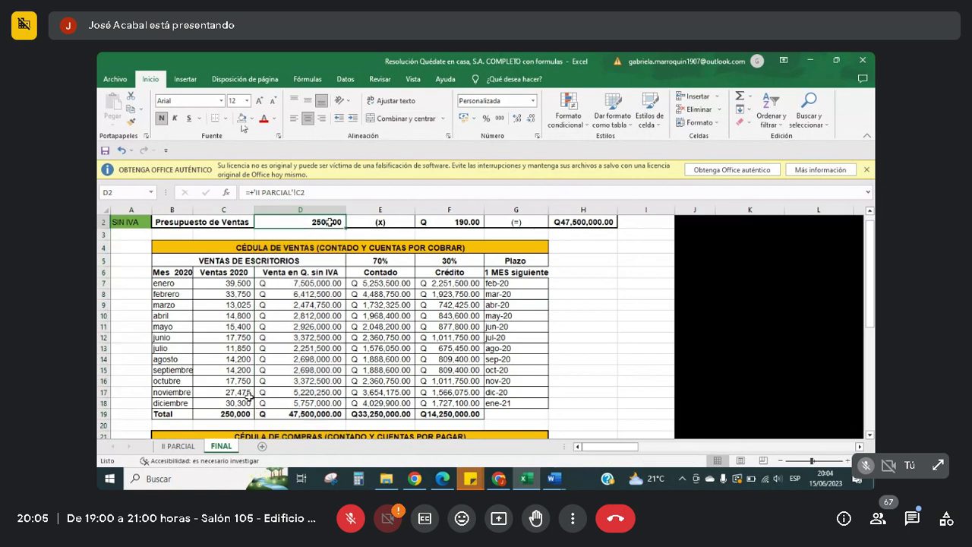
pyautogui.click(233, 421)
pyautogui.click(304, 414)
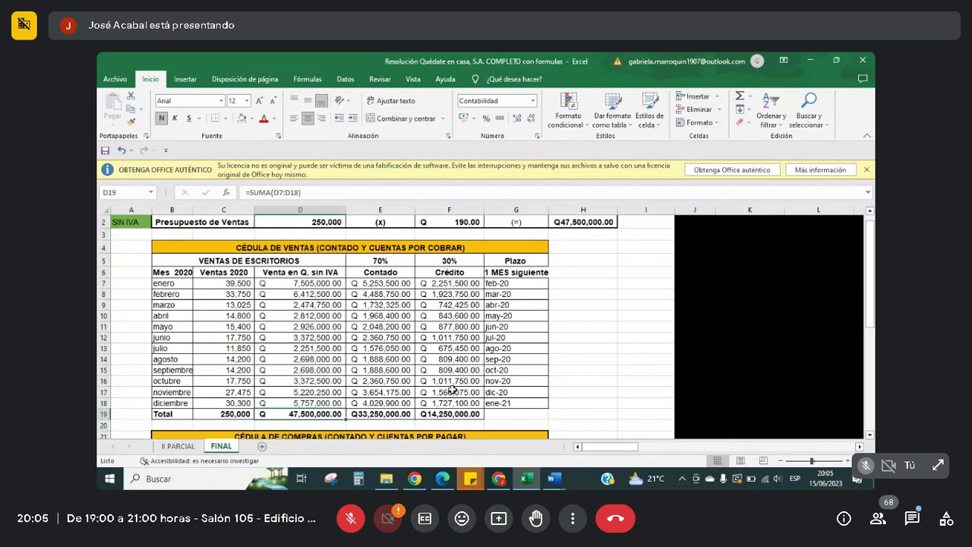
pyautogui.click(579, 222)
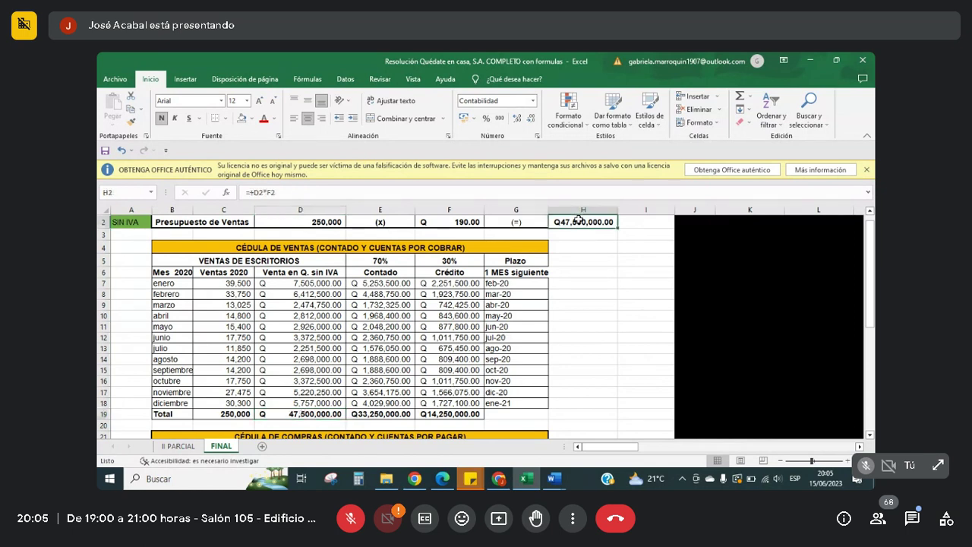
pyautogui.click(374, 411)
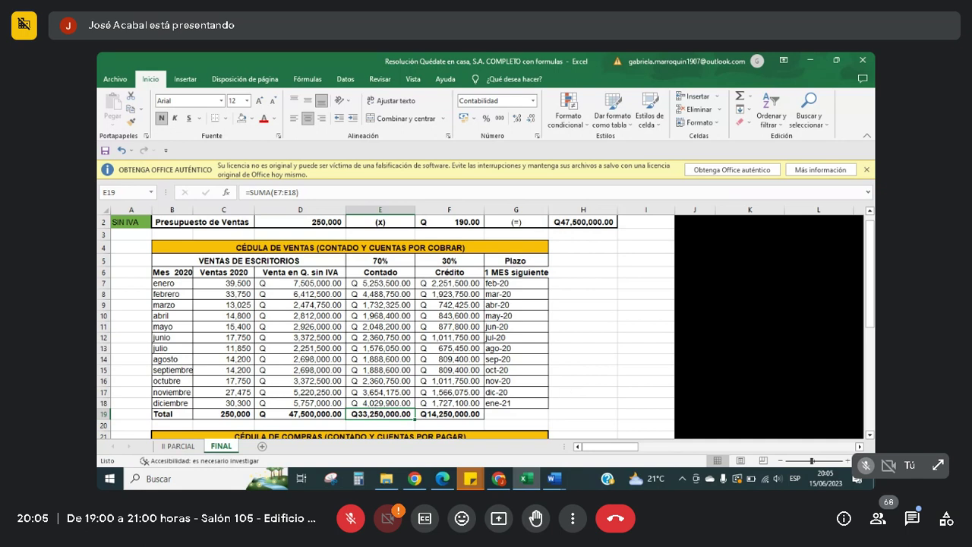
# Calculate a check of the 70% cash total in H17 with the formula +D19*0.7 and give it accounting format.
pyautogui.click(569, 389)
pyautogui.write('+')
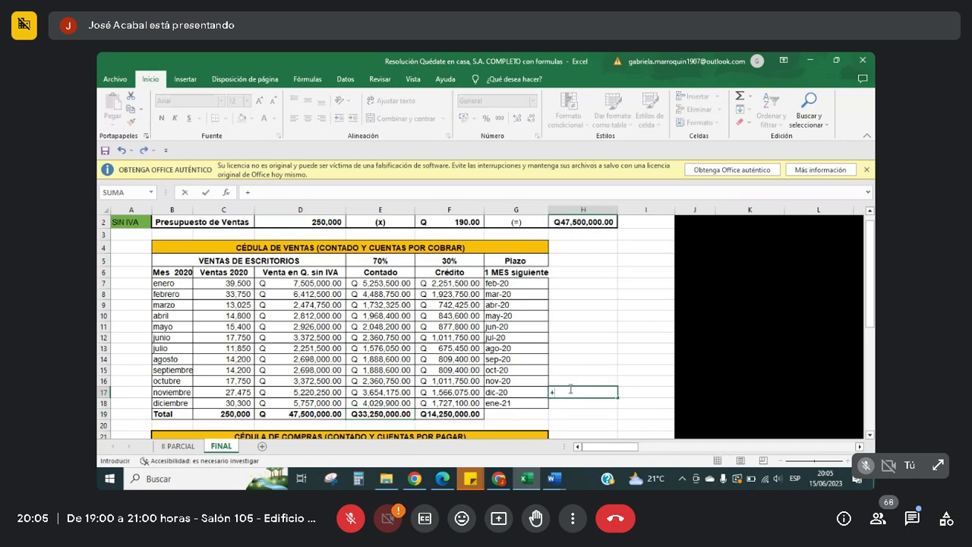
pyautogui.press('Down')
pyautogui.press('Left')
pyautogui.press('Left')
pyautogui.press('Left')
pyautogui.press('Left')
pyautogui.press('Down')
pyautogui.write('*0.7')
pyautogui.press('Return')
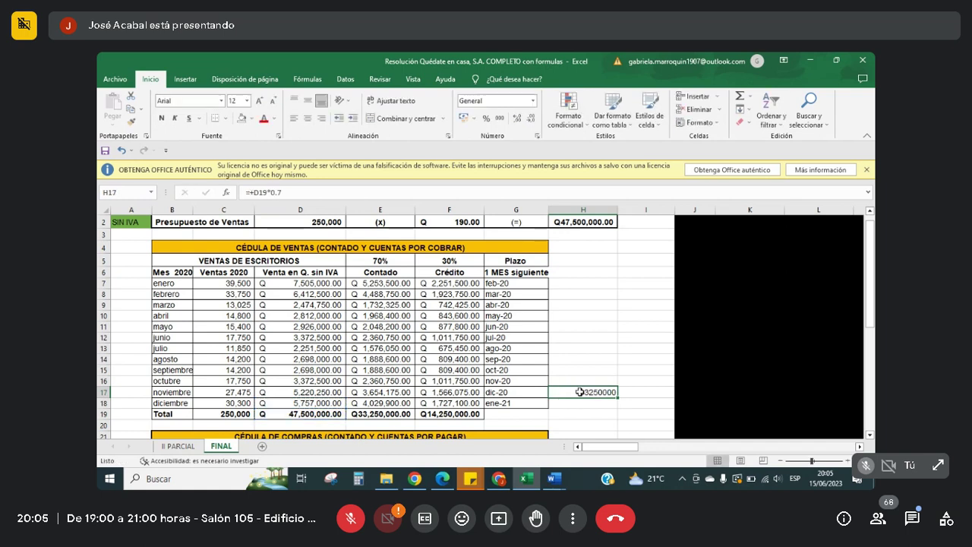
pyautogui.click(463, 119)
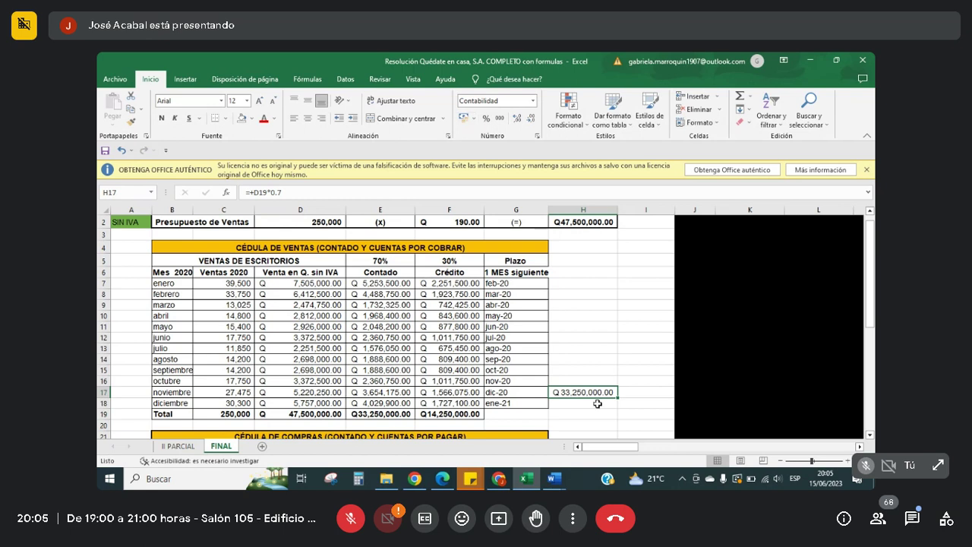
# Check the combined sum of the Contado and Crédito totals in E19 and F19.
pyautogui.click(384, 415)
pyautogui.moveTo(441, 422); pyautogui.dragTo(594, 400)
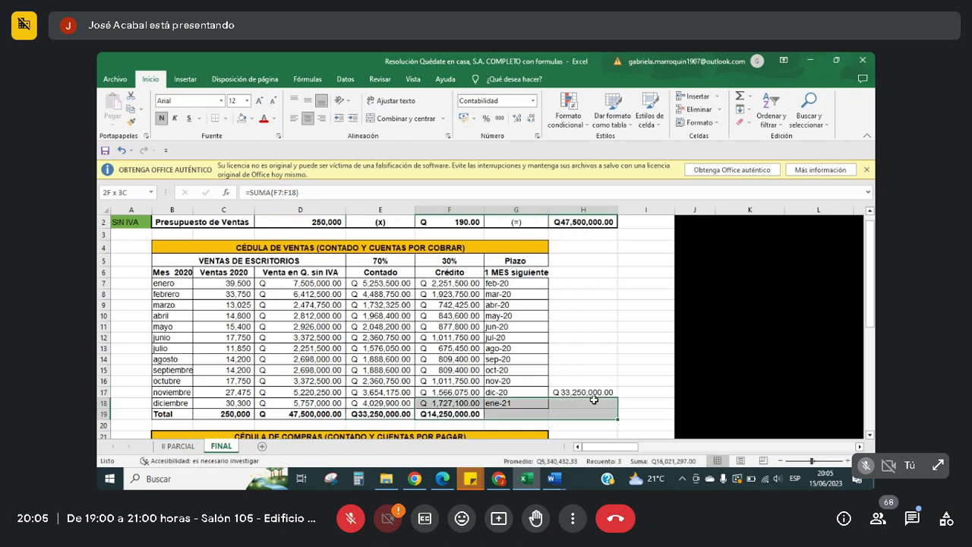
pyautogui.click(593, 400)
pyautogui.moveTo(385, 415); pyautogui.dragTo(426, 414)
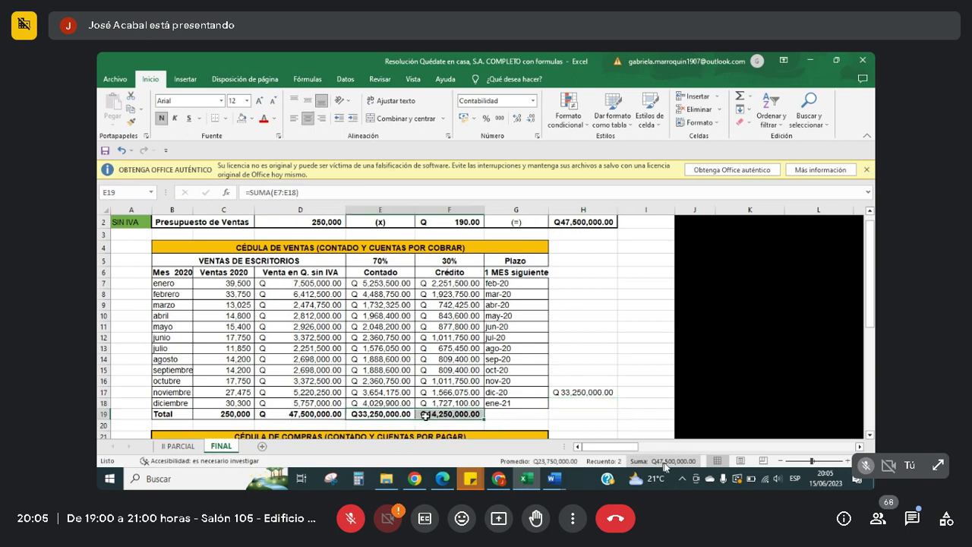
# Clear the check formula from cell H17.
pyautogui.click(587, 393)
pyautogui.press('BackSpace')
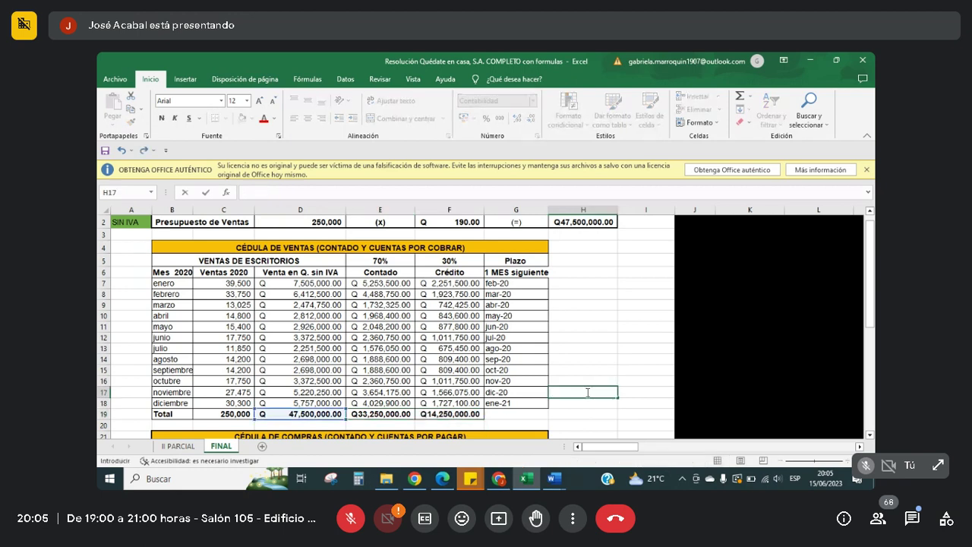
pyautogui.press('Return')
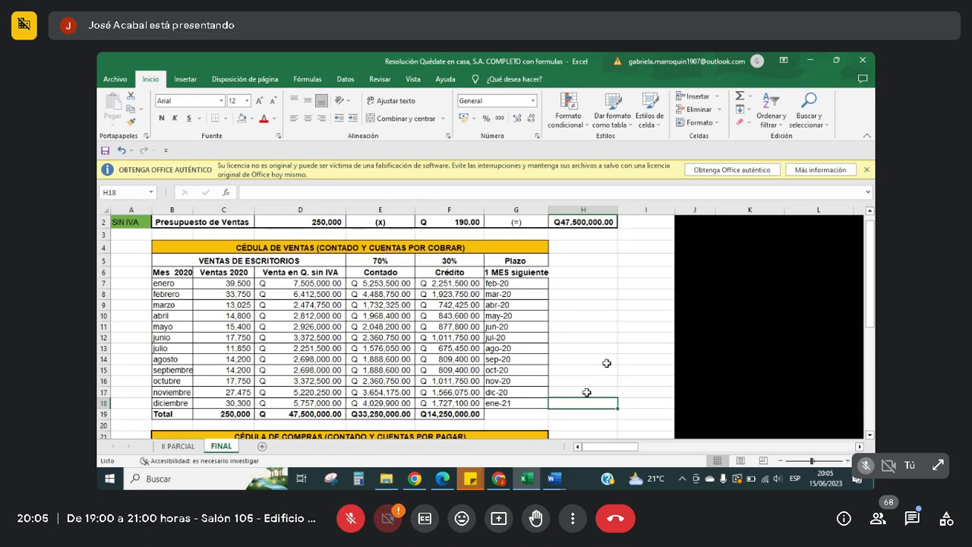
# Consult the Google Meet call chat in Chrome, return to Excel and review the schedule's Plazo, Mes and Contado cells.
pyautogui.click(500, 480)
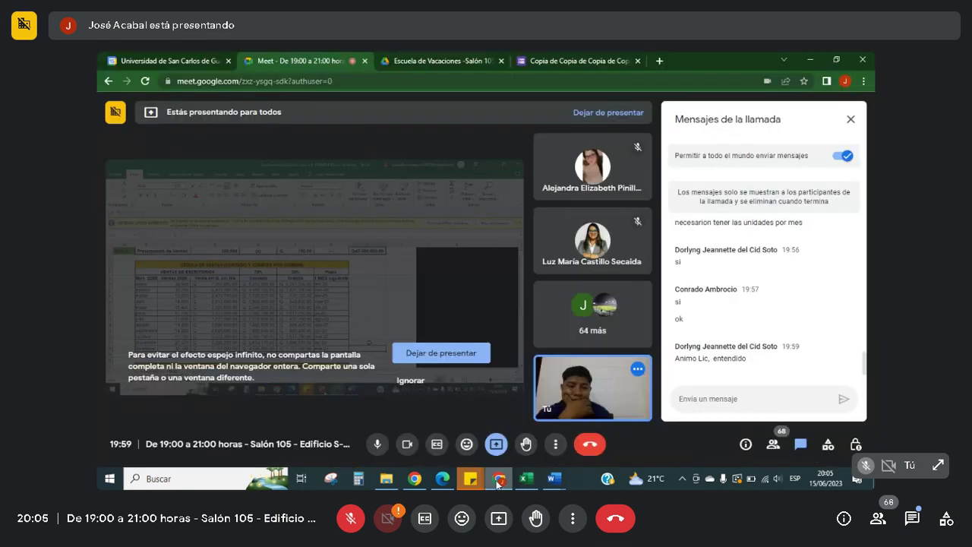
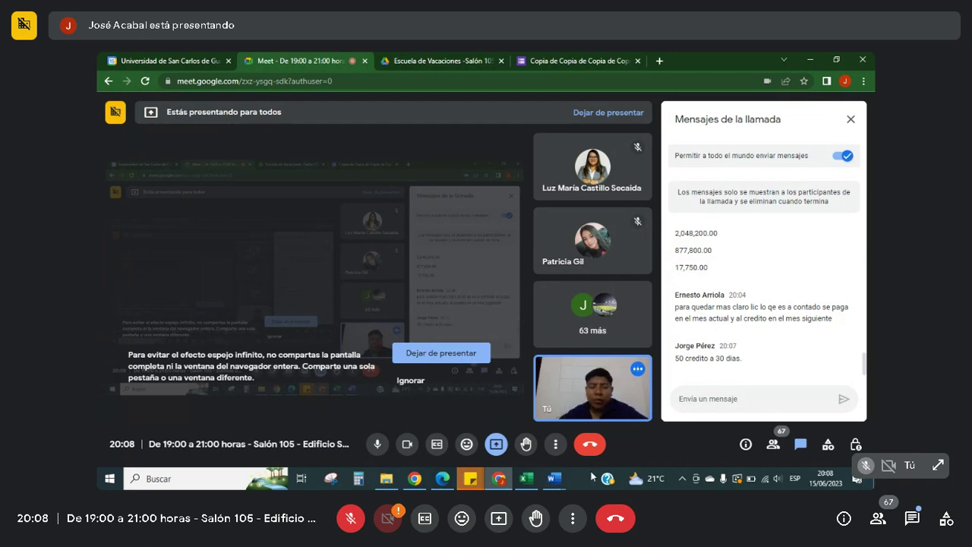
pyautogui.click(525, 478)
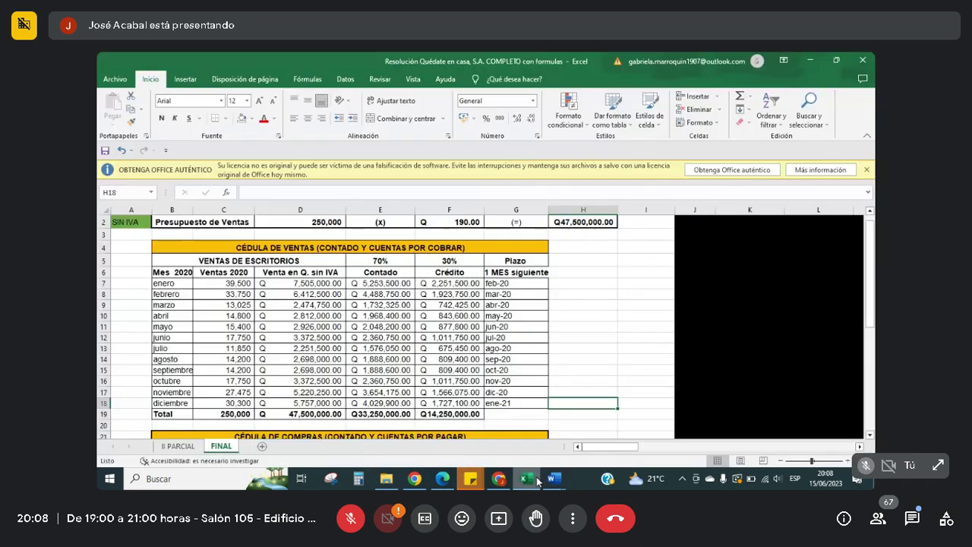
pyautogui.click(525, 281)
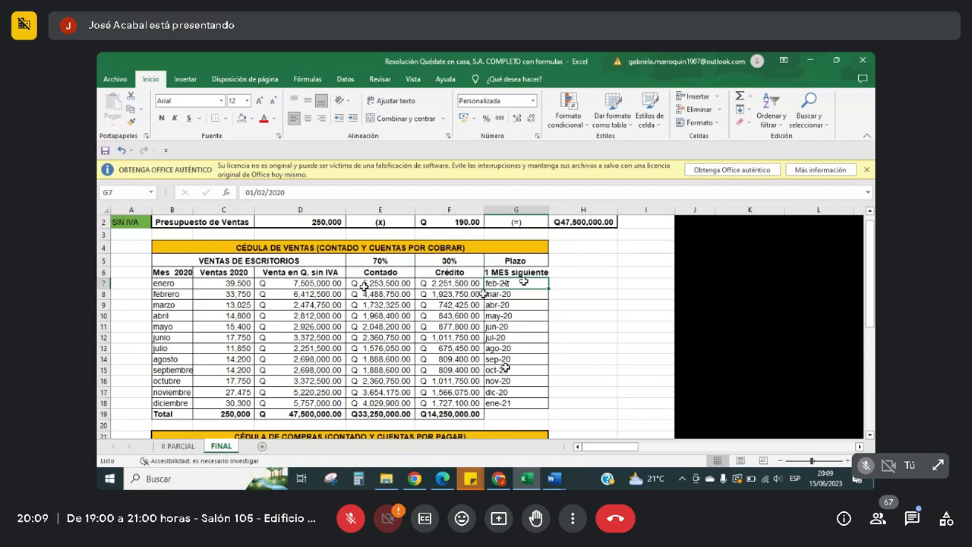
pyautogui.moveTo(173, 283); pyautogui.dragTo(175, 370)
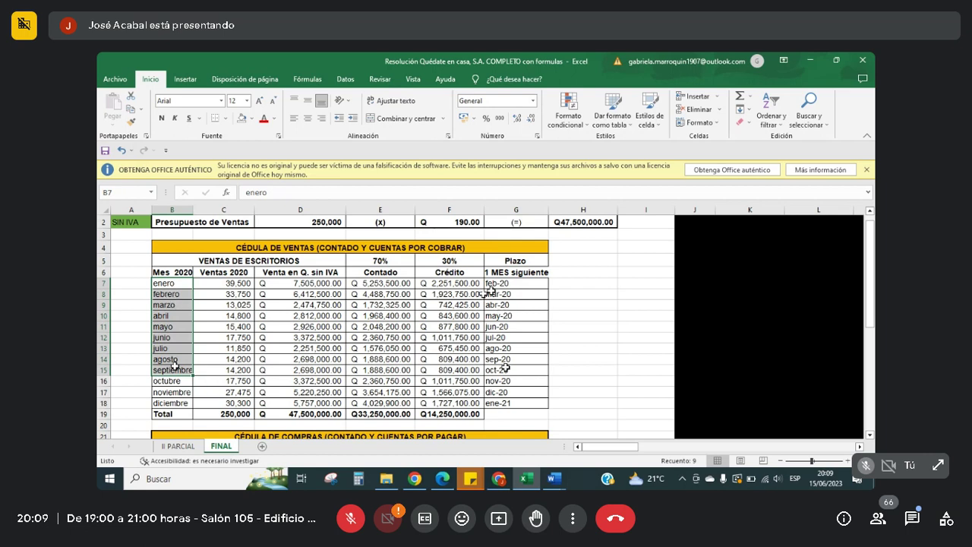
pyautogui.click(153, 283)
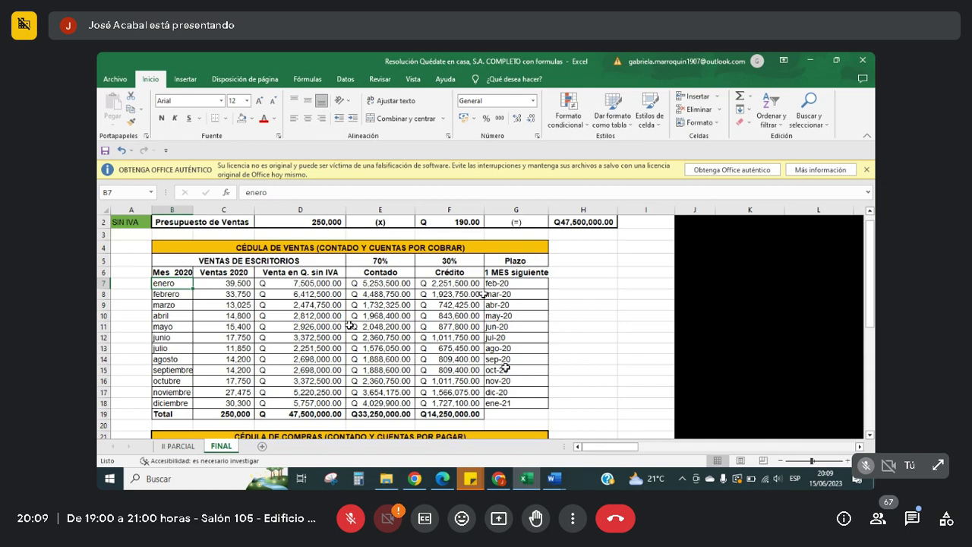
pyautogui.click(381, 315)
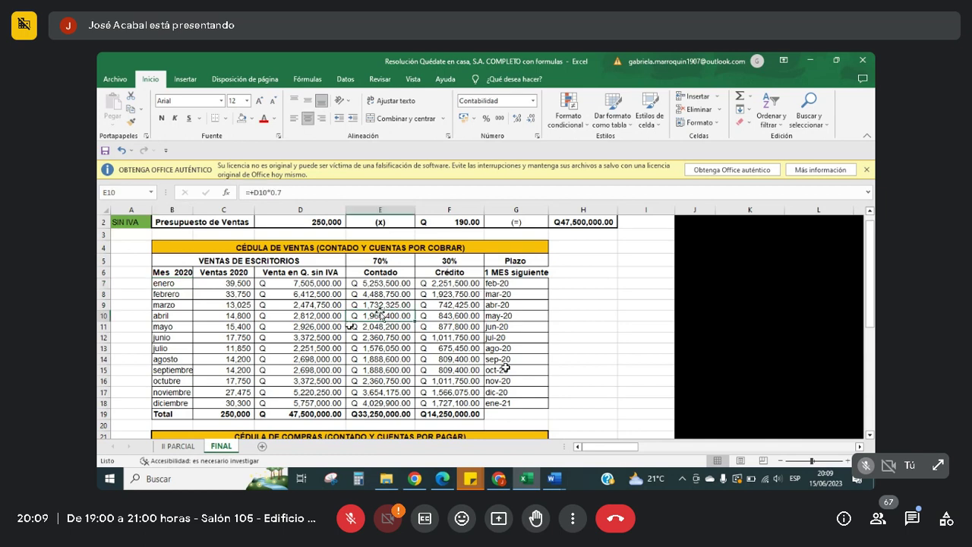
# Check the Google Meet chat for new messages, inspecting the CON IVA sales amount in H1 of the Excel workbook between checks.
pyautogui.click(498, 479)
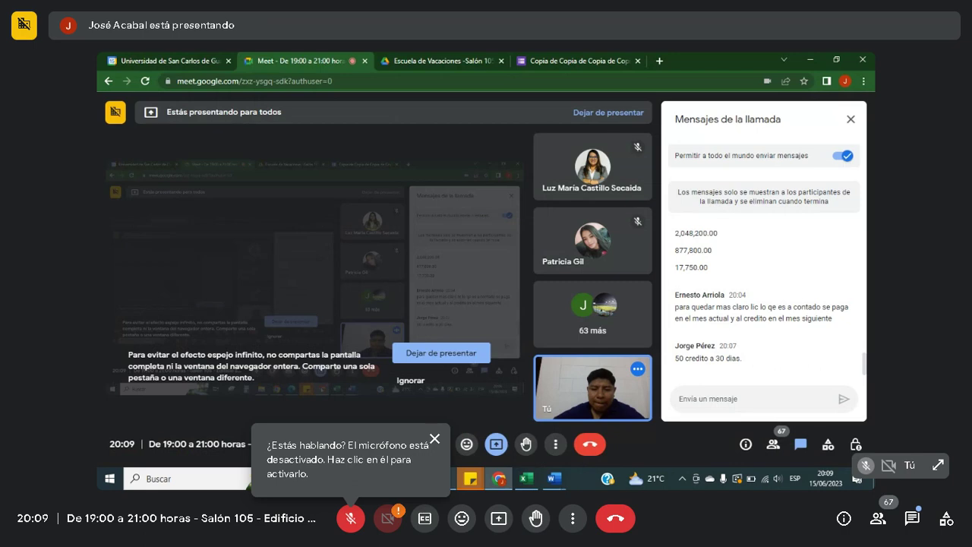
pyautogui.click(529, 478)
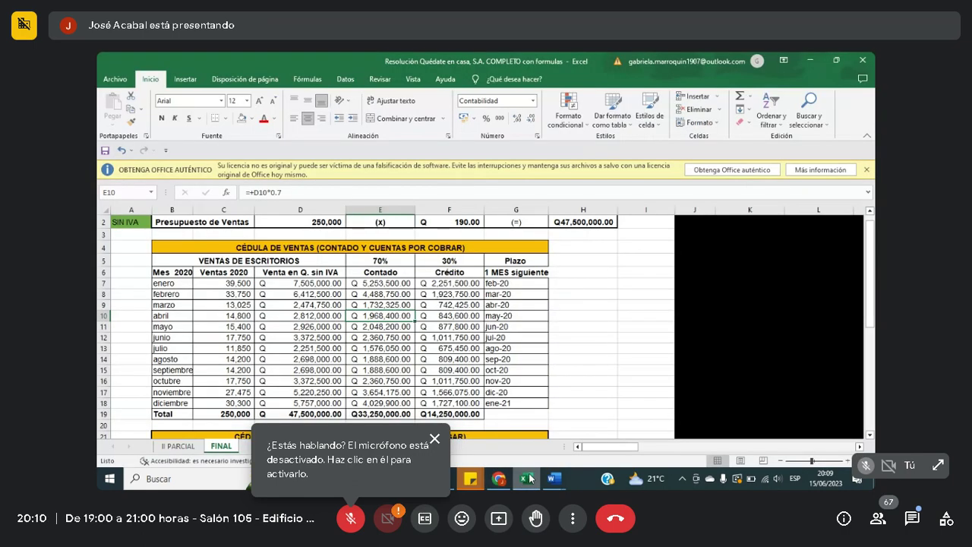
pyautogui.click(595, 368)
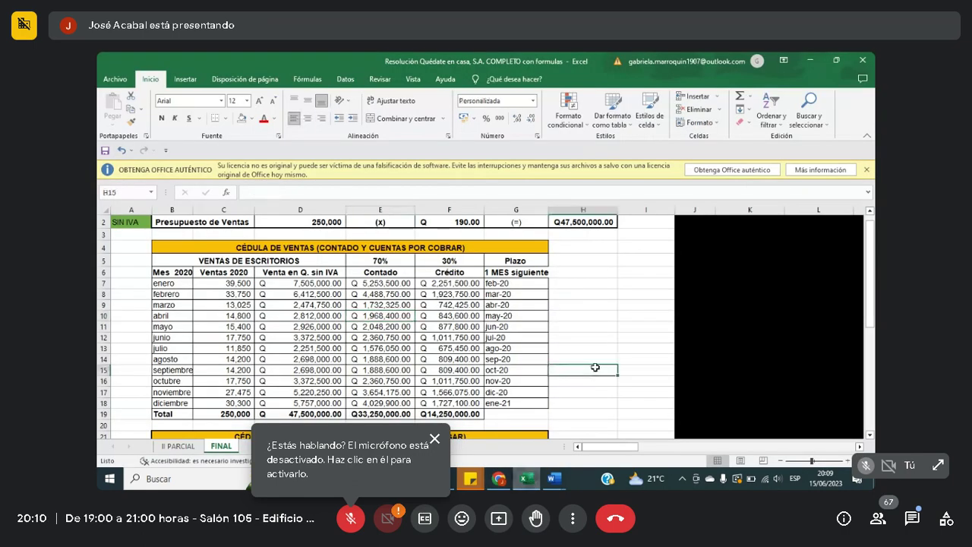
pyautogui.click(584, 283)
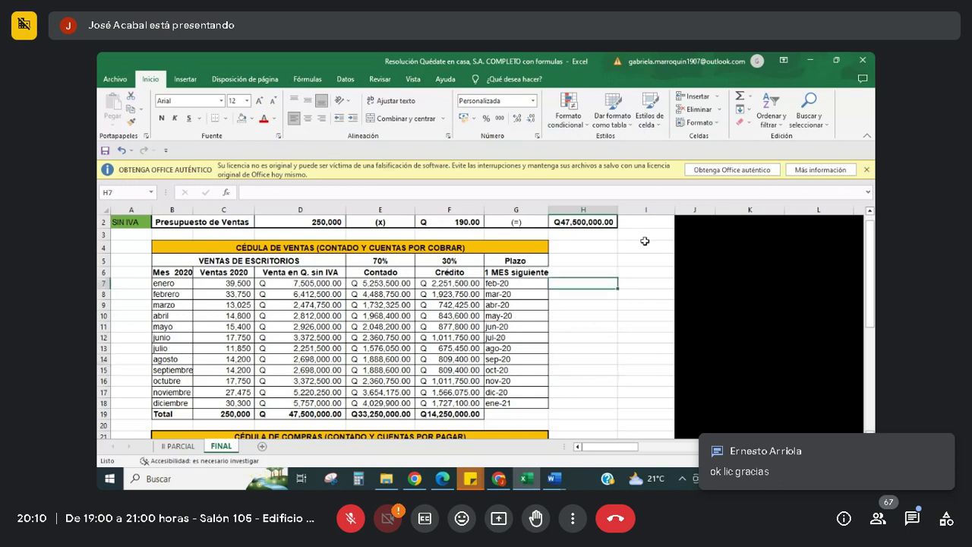
pyautogui.press('Up')
pyautogui.press('Up')
pyautogui.press('Up')
pyautogui.press('Up')
pyautogui.press('Up')
pyautogui.press('Up')
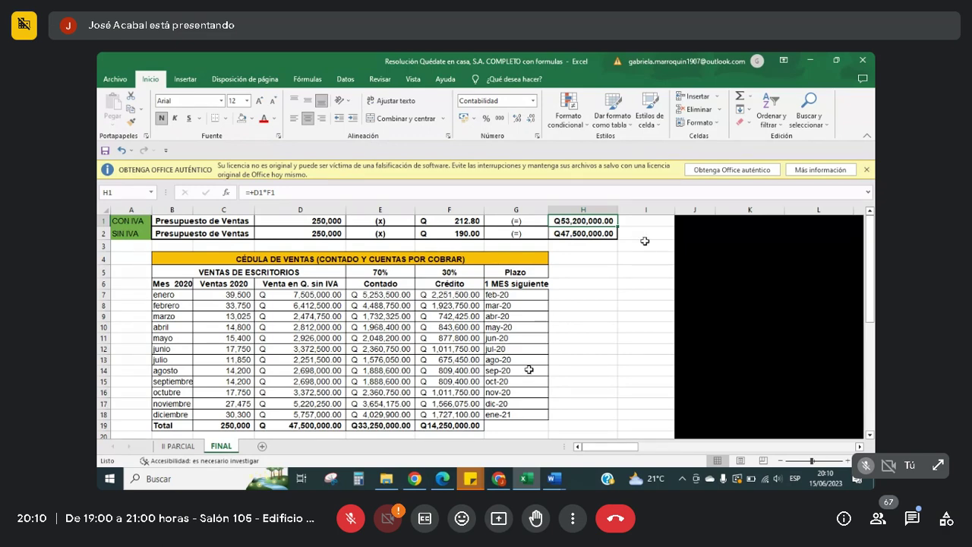
pyautogui.click(498, 478)
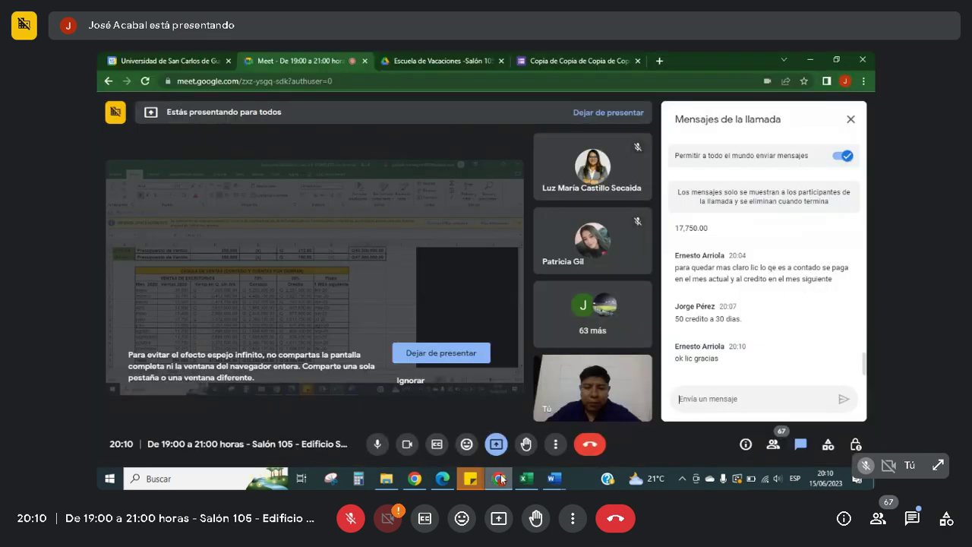
pyautogui.click(498, 479)
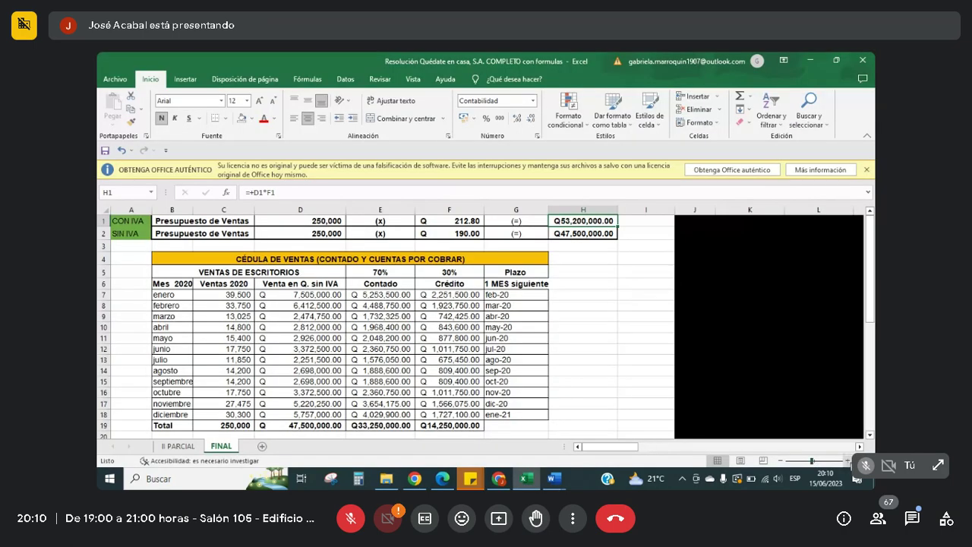
# Zoom in one level on the FINAL sheet, bring column A back into view and close the Office licence notice.
pyautogui.click(848, 461)
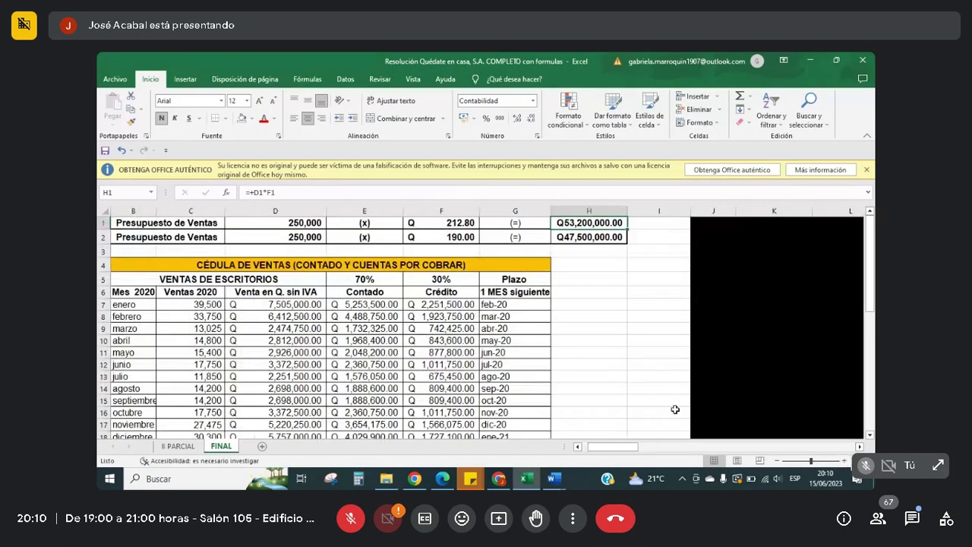
pyautogui.press('Left')
pyautogui.press('Left')
pyautogui.press('Left')
pyautogui.press('Left')
pyautogui.press('Left')
pyautogui.press('Left')
pyautogui.press('Left')
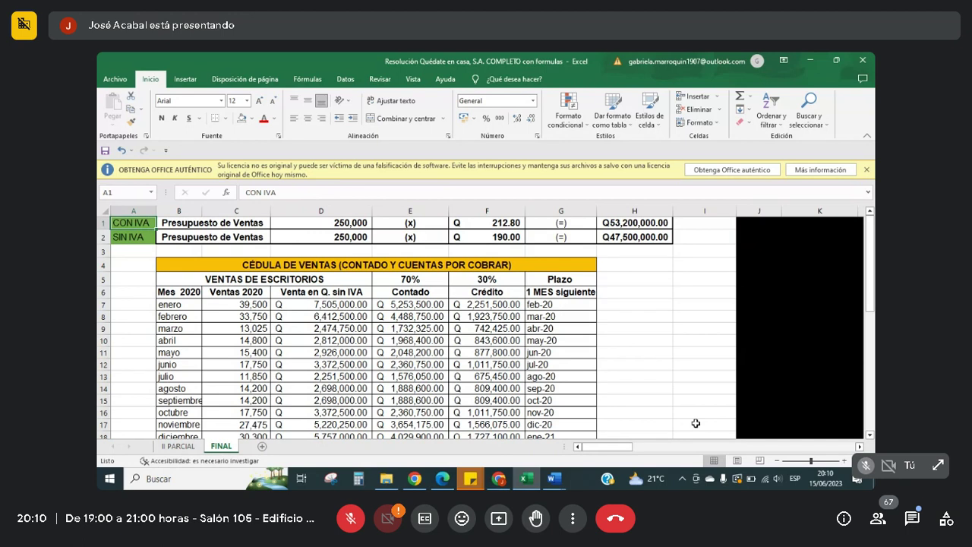
pyautogui.click(696, 423)
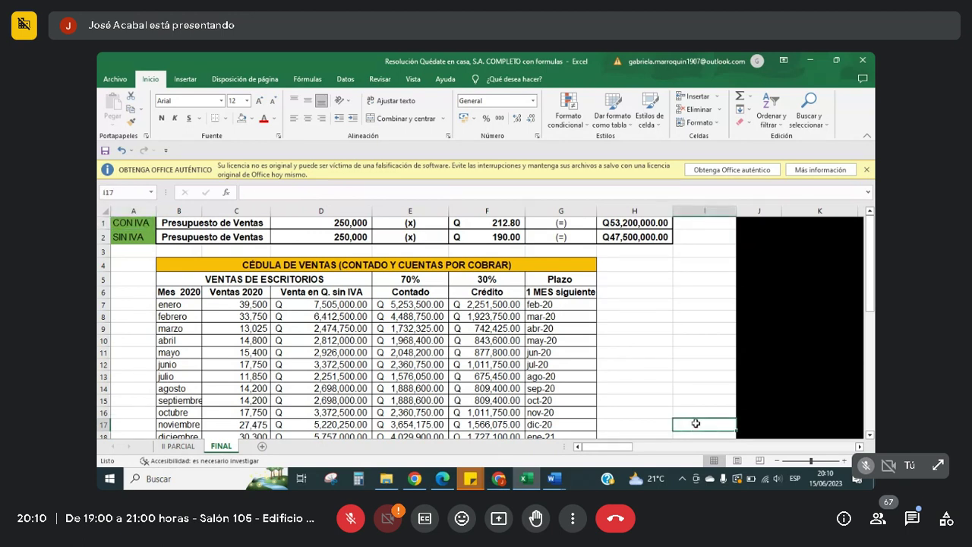
pyautogui.click(868, 169)
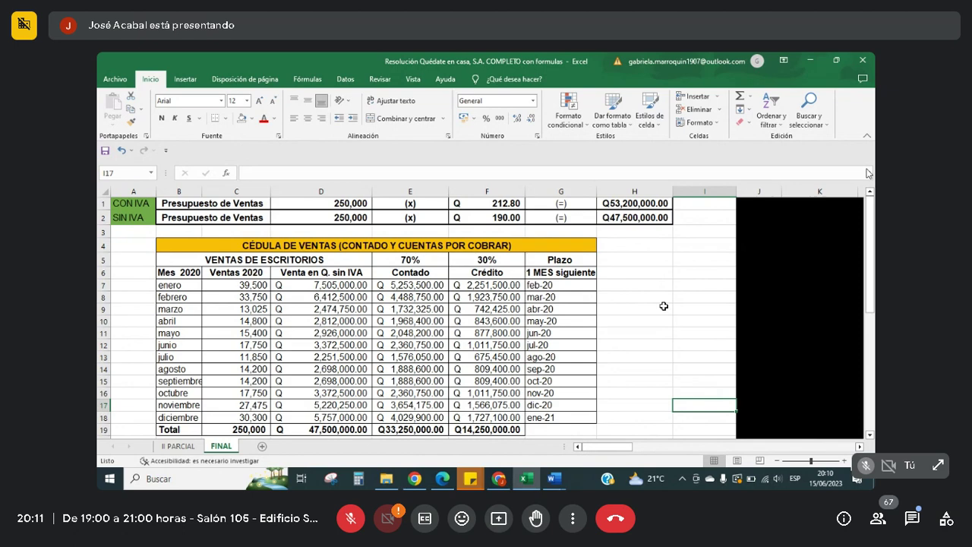
# Check the Google Meet chat in Chrome, return to Excel and examine the Cédula de Compras layout on the FINAL sheet down to row 38.
pyautogui.click(498, 479)
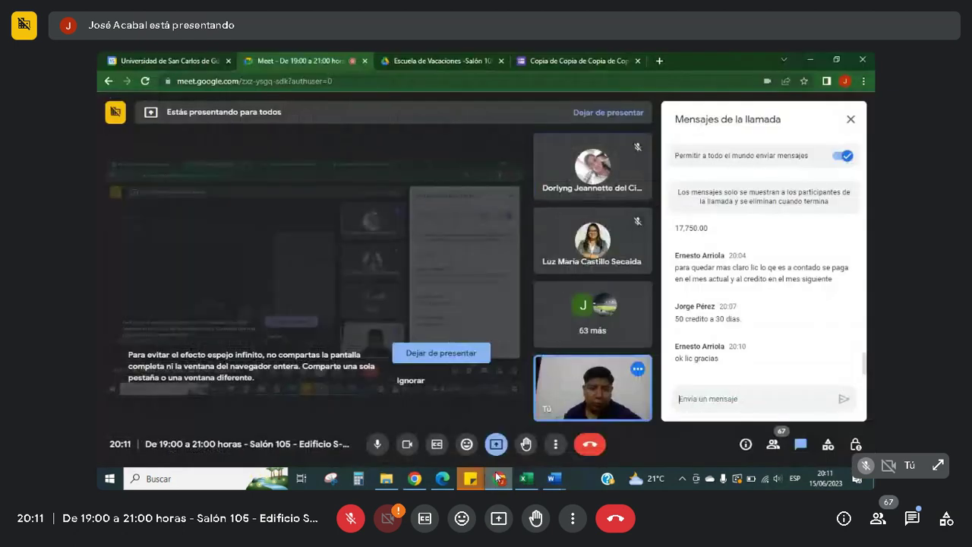
pyautogui.click(498, 477)
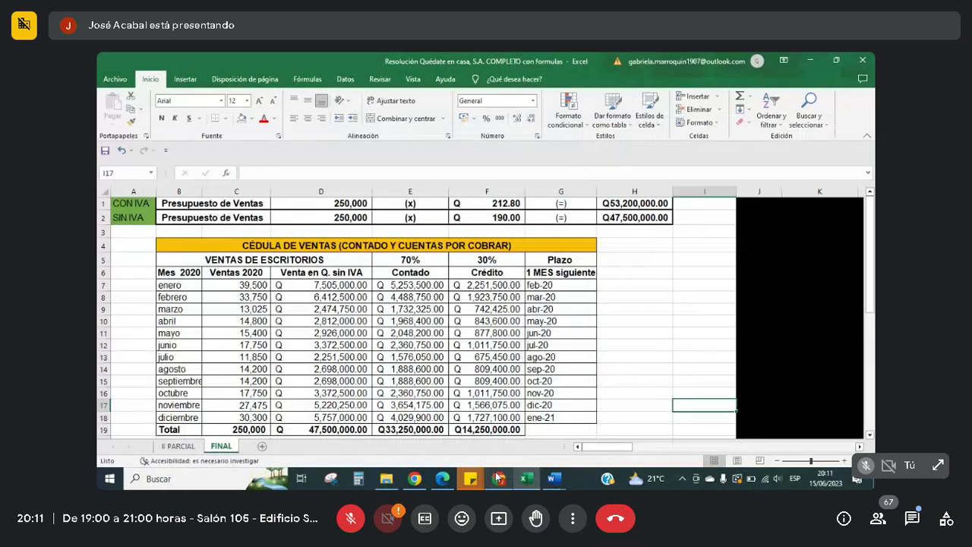
pyautogui.click(555, 431)
pyautogui.press('Down')
pyautogui.press('Down')
pyautogui.press('Down')
pyautogui.press('Down')
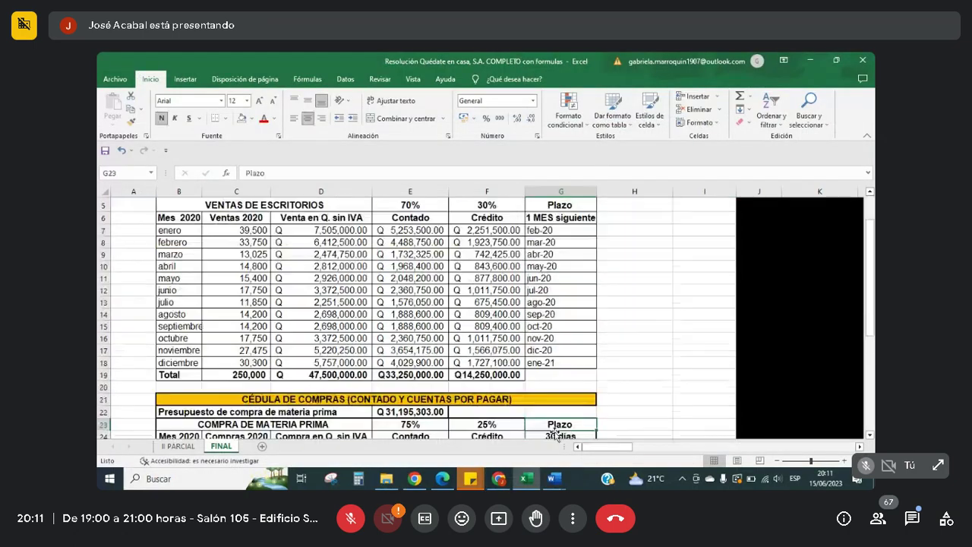
pyautogui.press('Down')
pyautogui.press('Down')
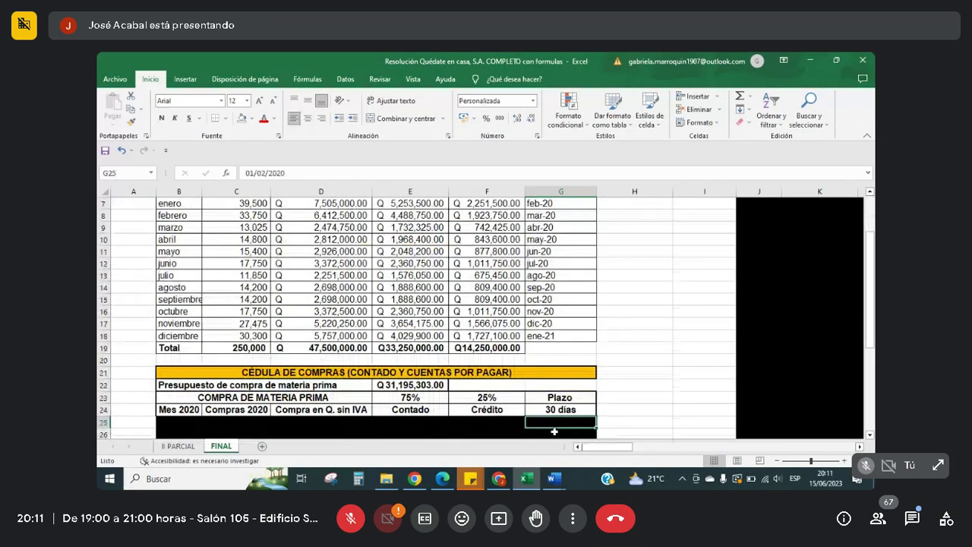
pyautogui.press('Down')
pyautogui.press('Down')
pyautogui.press('Down')
pyautogui.press('Down')
pyautogui.press('Down')
pyautogui.press('Down')
pyautogui.press('Down')
pyautogui.press('Down')
pyautogui.press('Down')
pyautogui.press('Down')
pyautogui.press('Down')
pyautogui.press('Down')
pyautogui.press('Down')
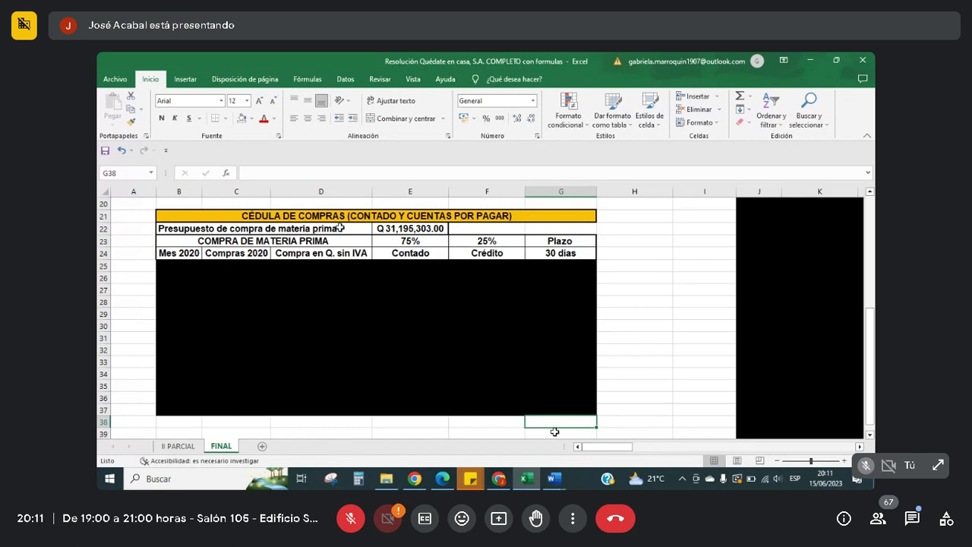
# Compare the raw-material purchase budget in E22 with the exercise PDF in Edge, and review the row 23 headings for cash, credit and term in Excel.
pyautogui.click(379, 229)
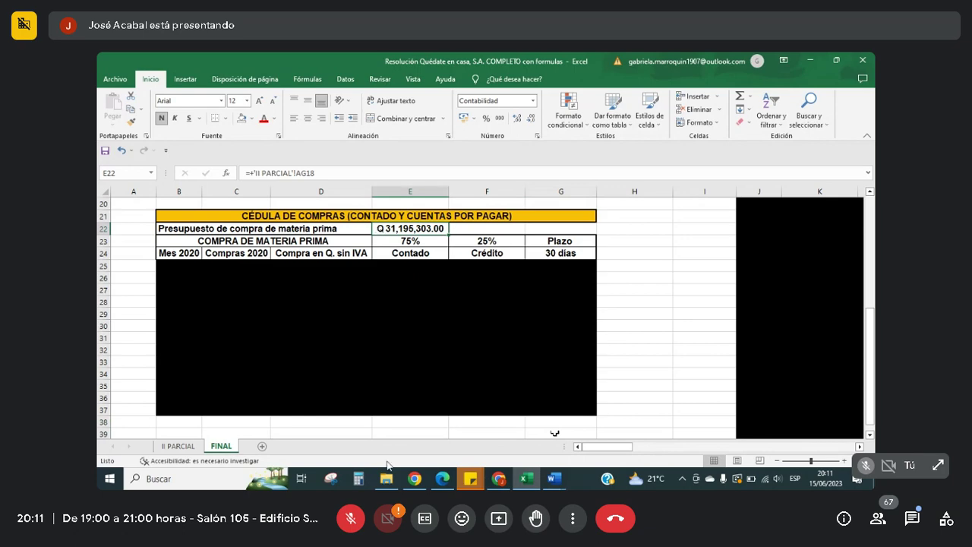
pyautogui.click(441, 478)
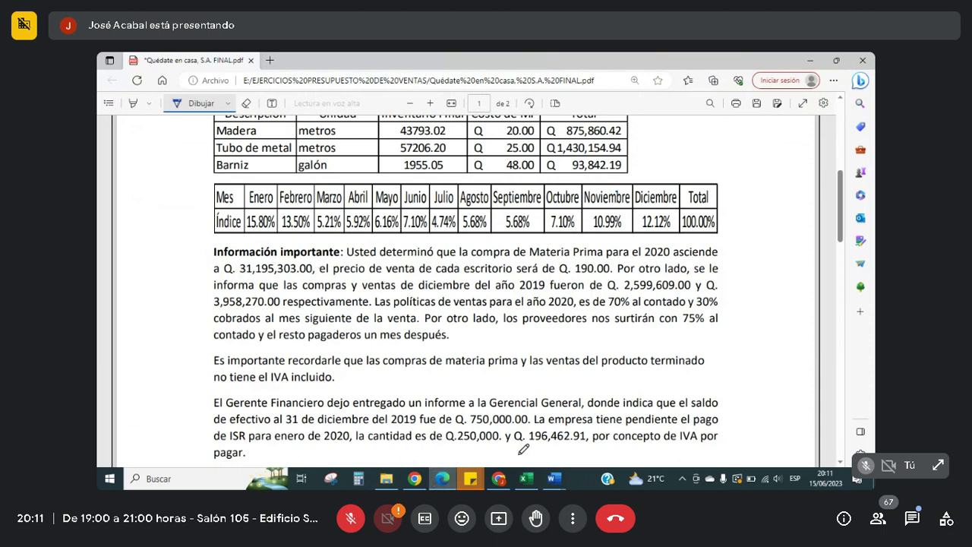
pyautogui.click(527, 479)
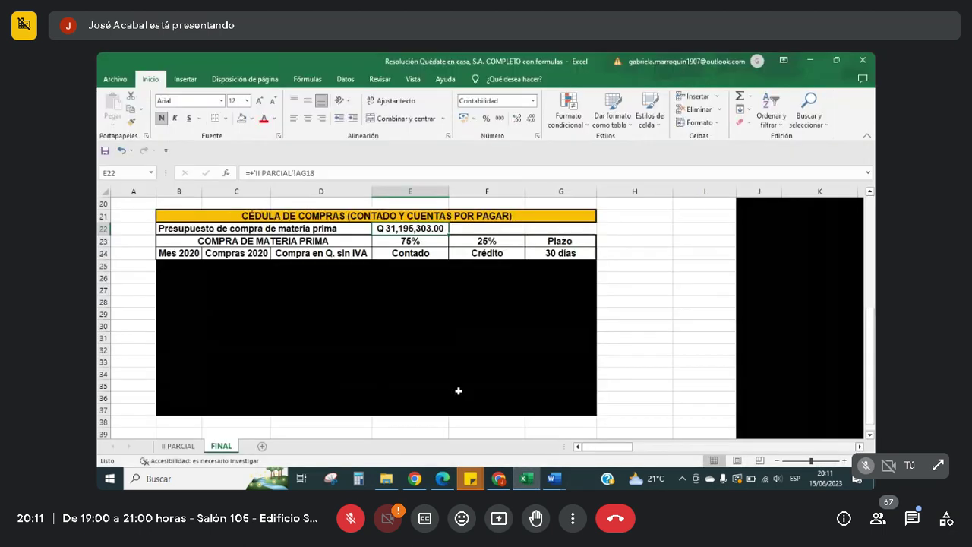
pyautogui.click(268, 244)
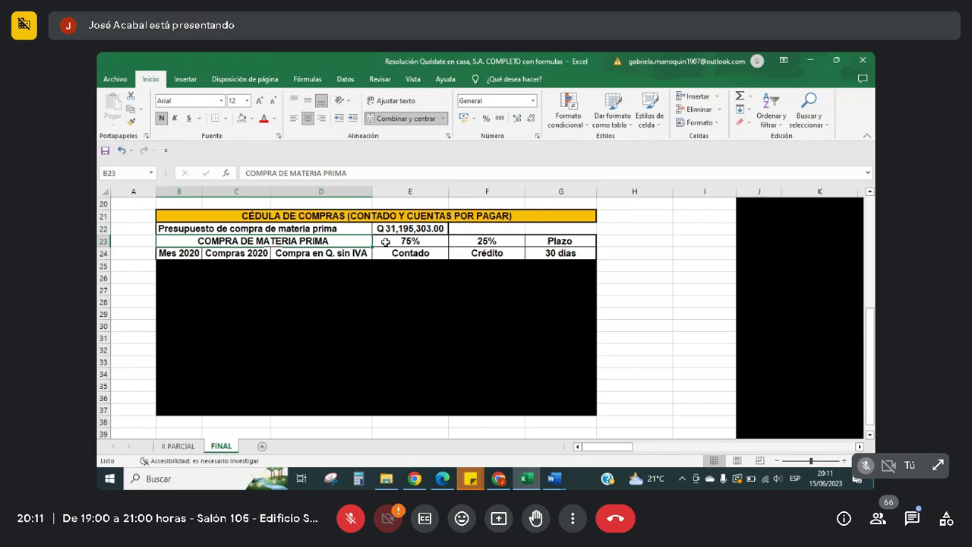
pyautogui.click(386, 242)
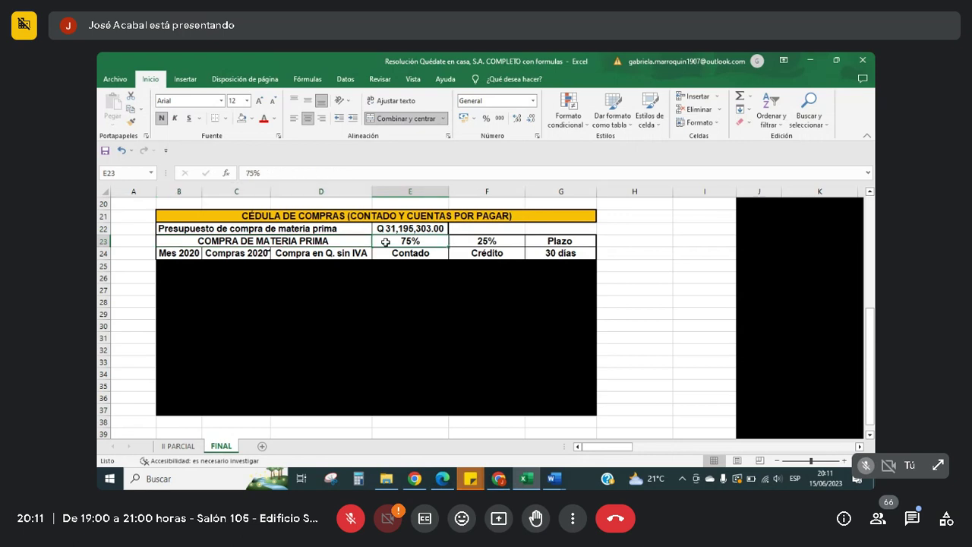
pyautogui.click(481, 241)
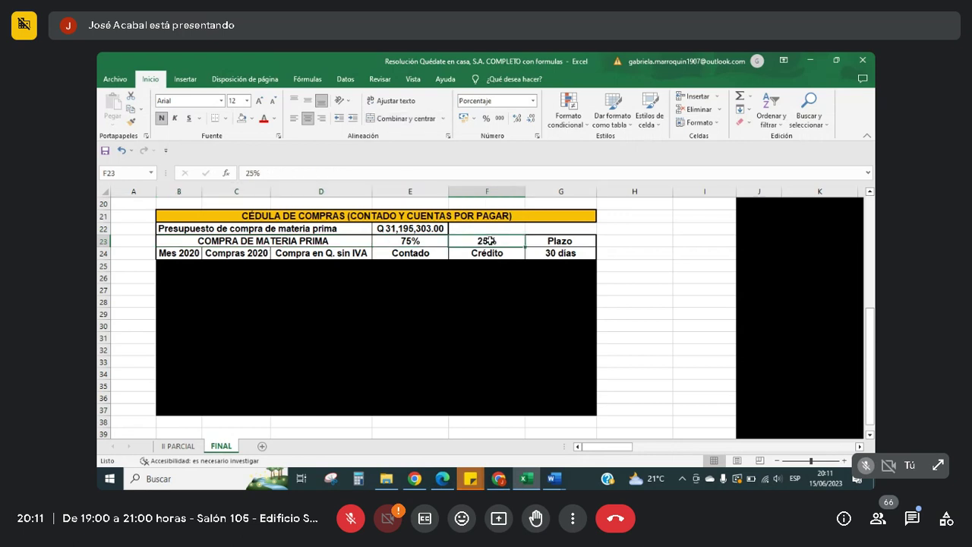
pyautogui.click(562, 240)
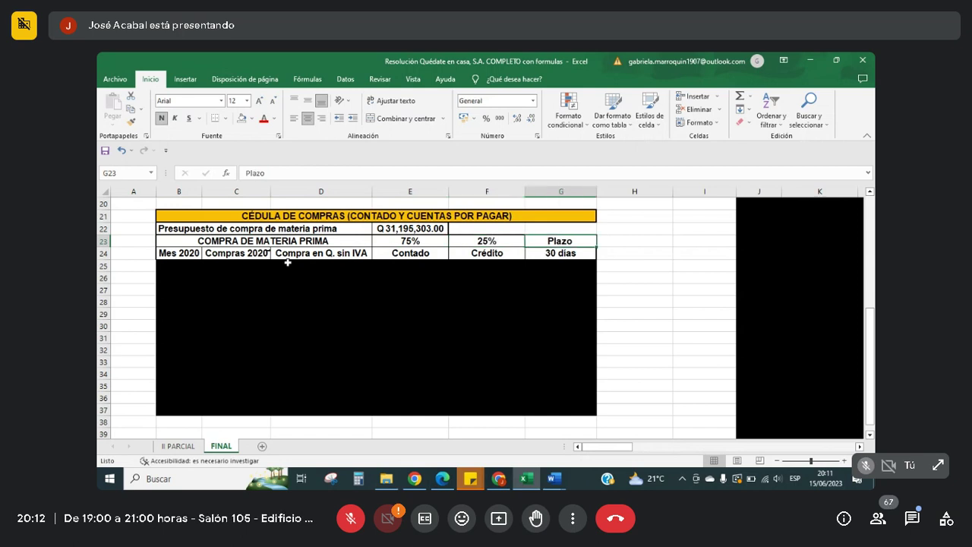
# Remove the black fill from C25:C37 to reveal the Compras 2020 monthly percentages.
pyautogui.click(236, 277)
pyautogui.press('Up')
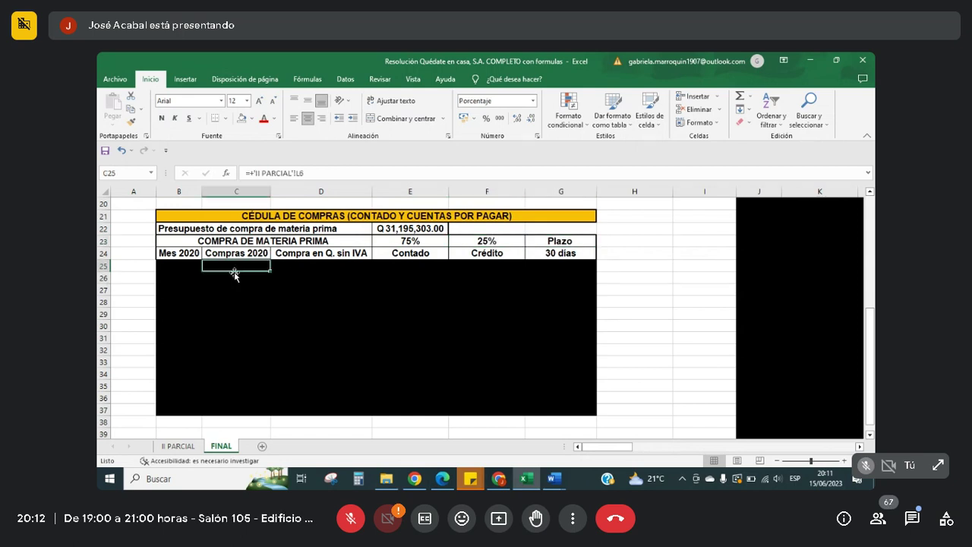
pyautogui.moveTo(234, 271); pyautogui.dragTo(235, 410)
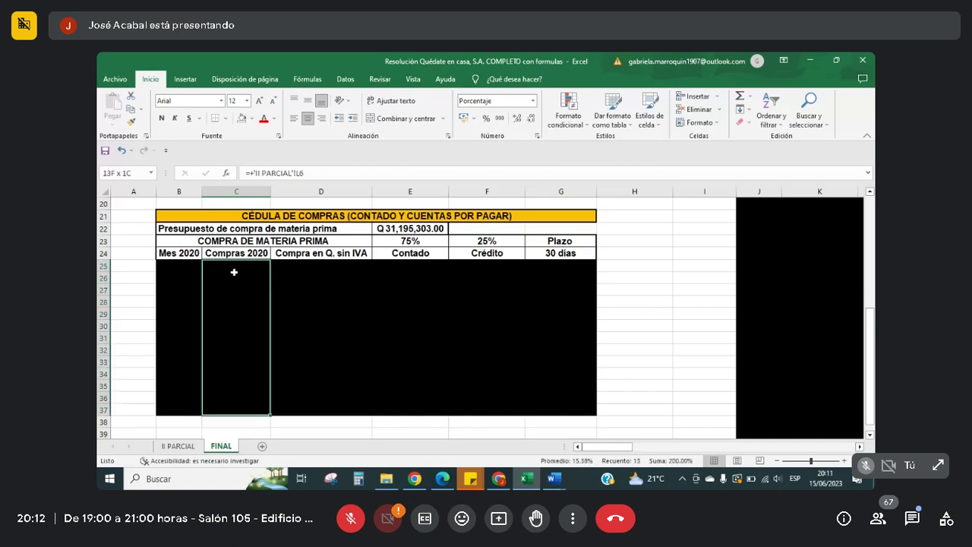
pyautogui.click(240, 120)
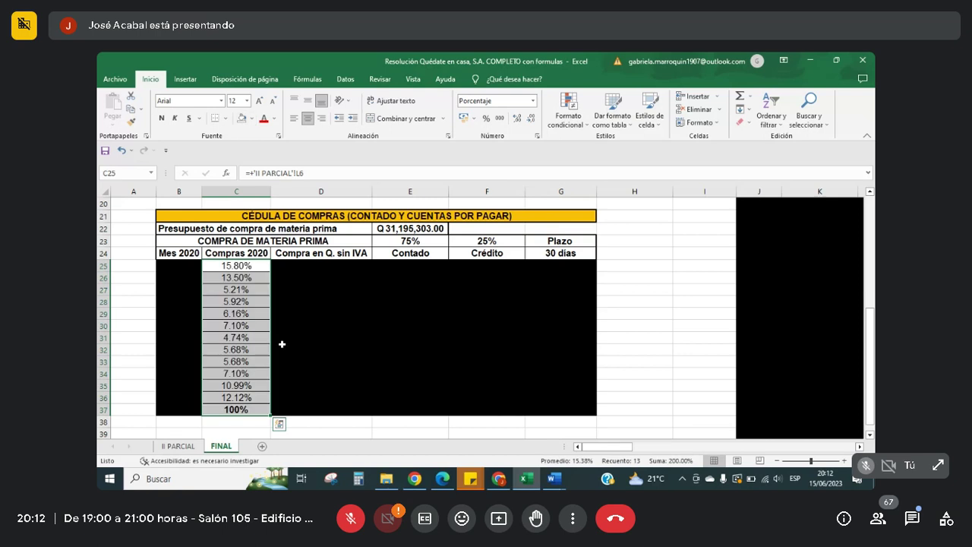
pyautogui.click(256, 363)
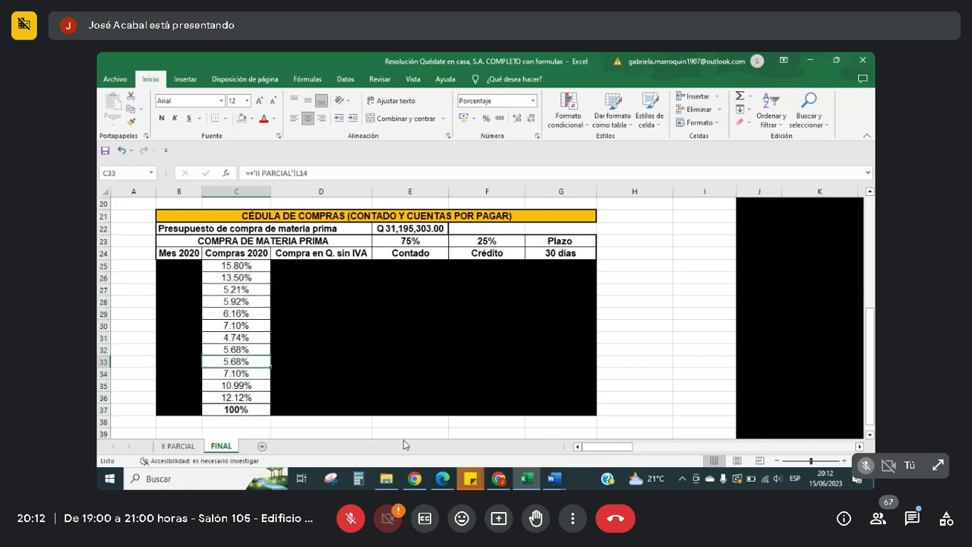
# Consult the monthly index table in the Edge PDF and earlier Google Meet chat messages in Chrome, and return to the Excel workbook.
pyautogui.click(438, 478)
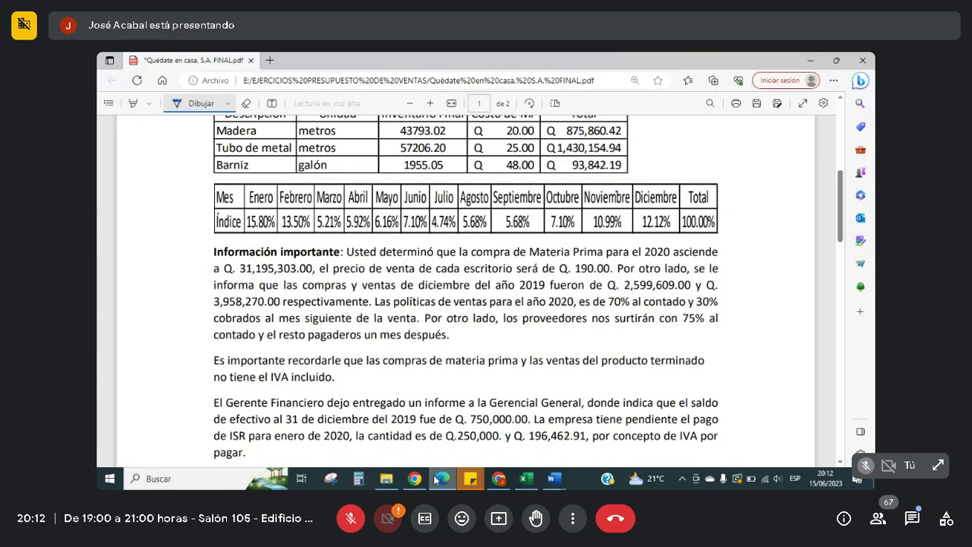
pyautogui.click(499, 478)
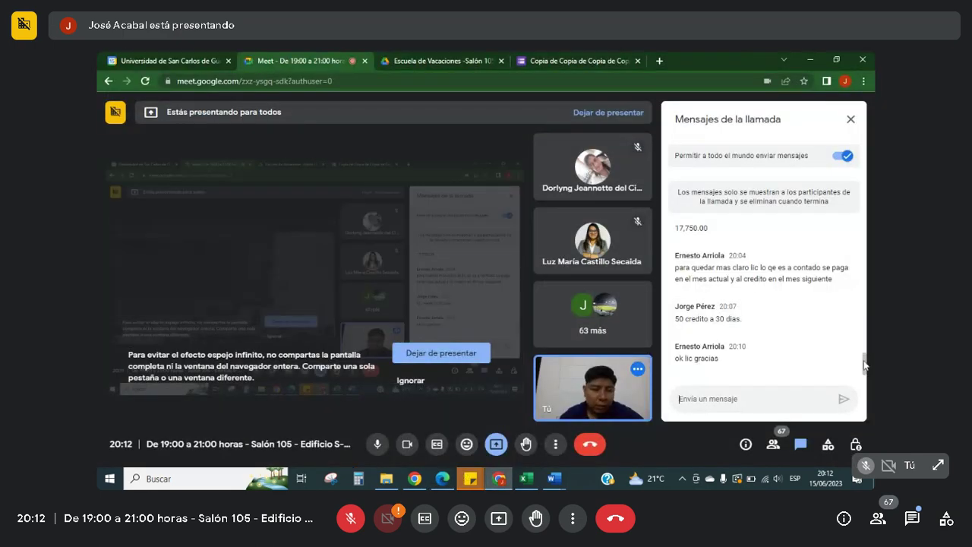
pyautogui.moveTo(865, 364); pyautogui.dragTo(864, 327)
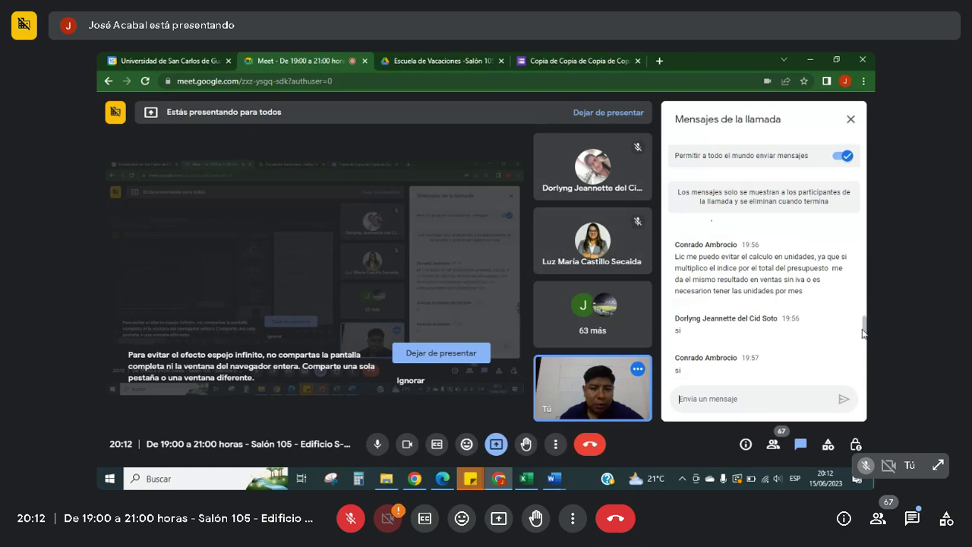
pyautogui.click(524, 480)
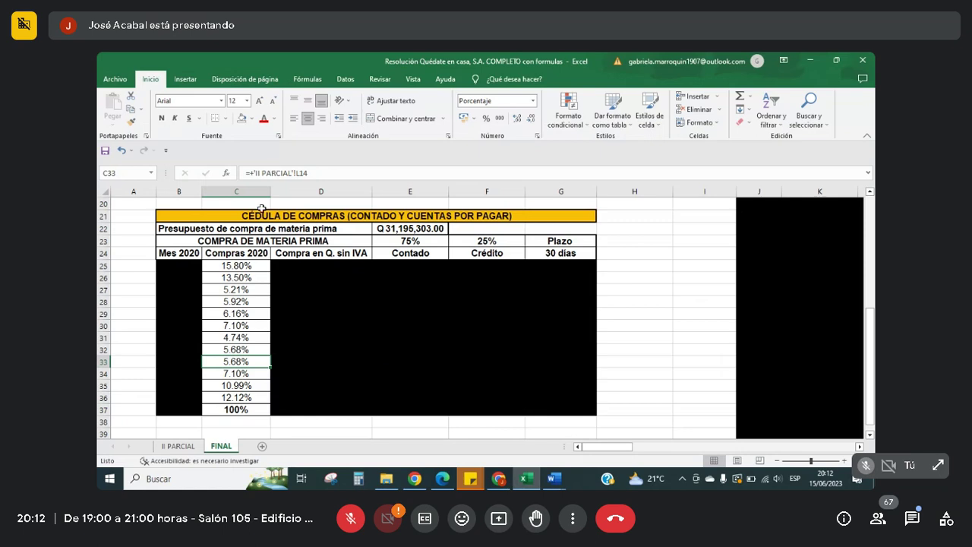
# Inspect the first purchase percentage in C25 and the budget in E22, and remove the black fill from month cell B25.
pyautogui.click(257, 267)
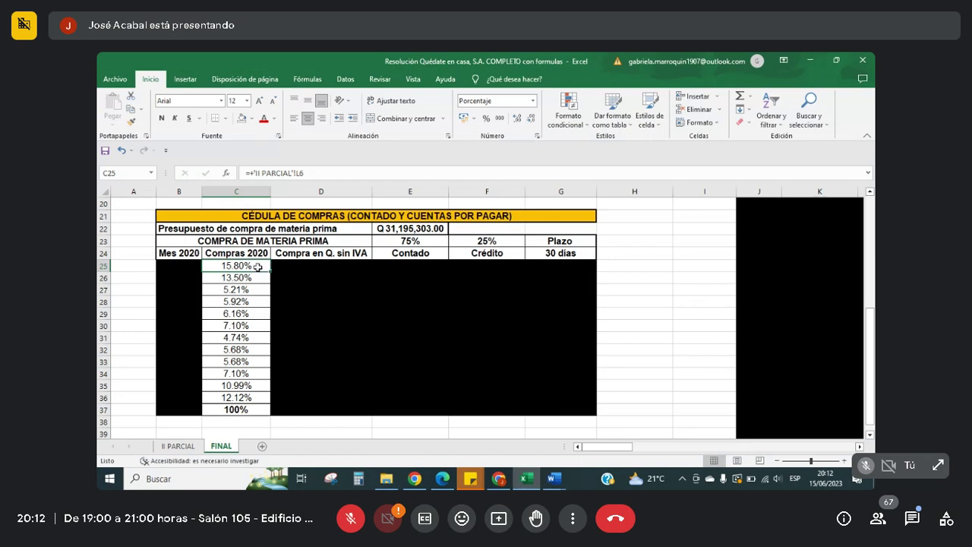
pyautogui.click(385, 226)
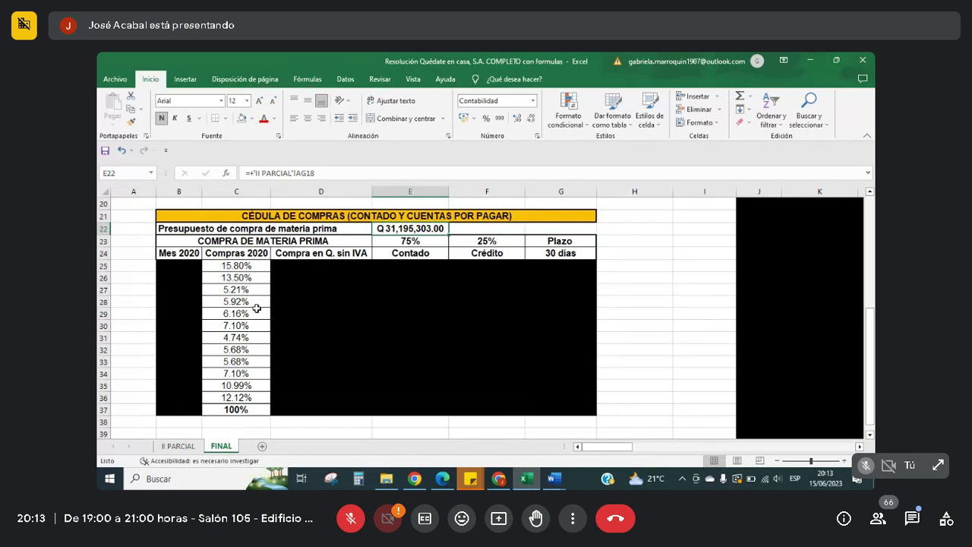
pyautogui.click(195, 268)
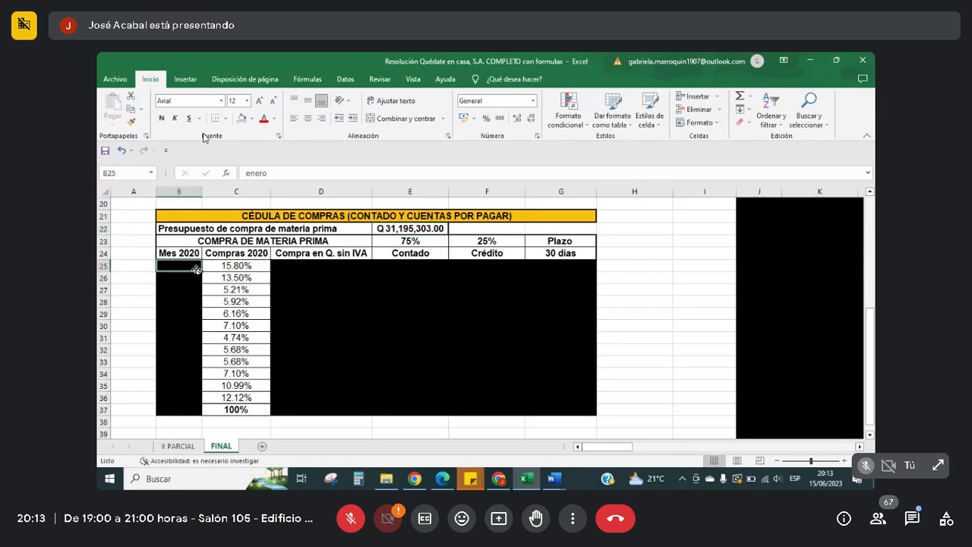
pyautogui.click(241, 119)
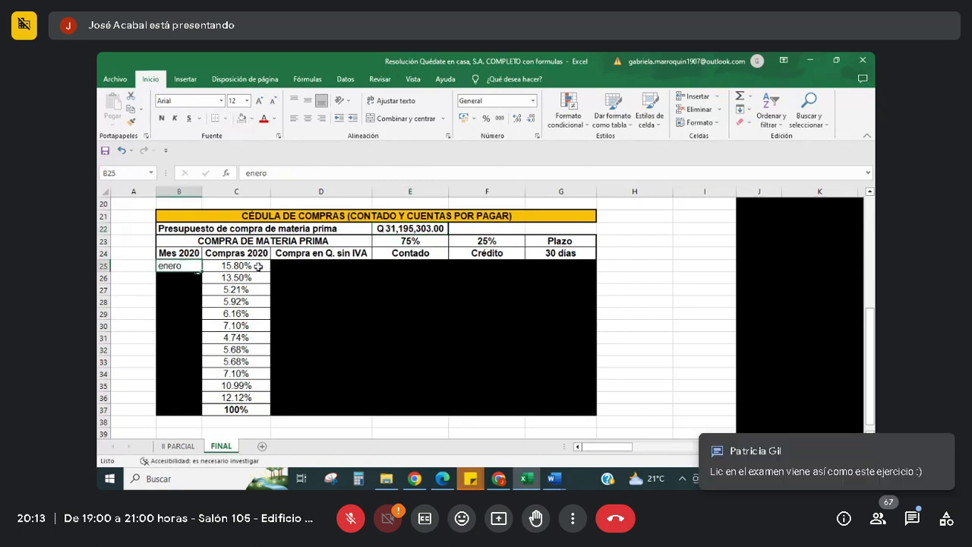
# Remove the black fill from January's Compra en Q. sin IVA cell D25 and review its factors in E22 and C25.
pyautogui.click(260, 267)
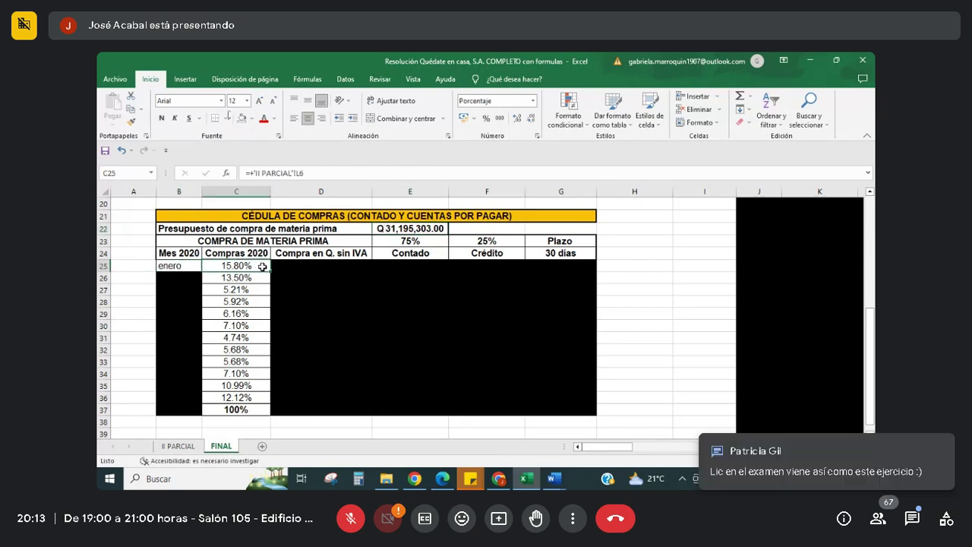
pyautogui.click(287, 268)
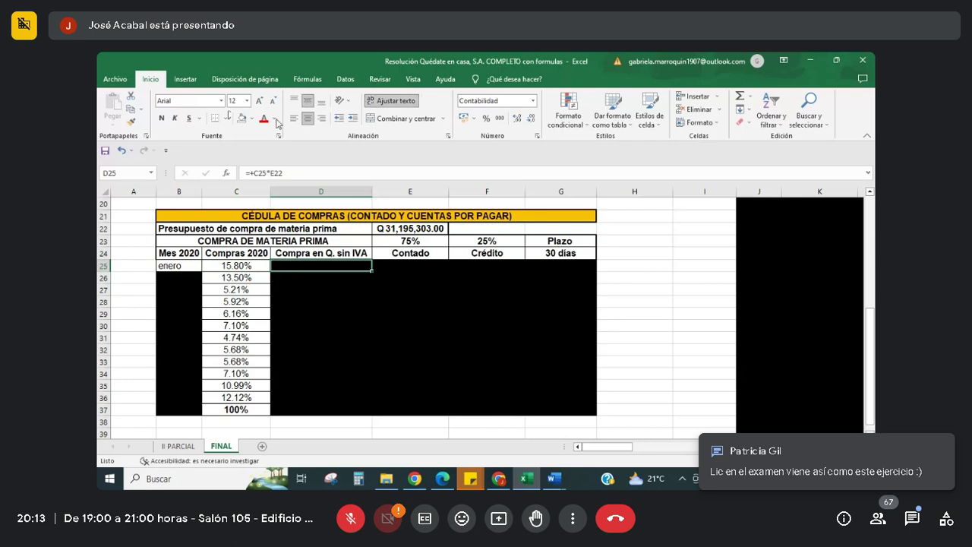
pyautogui.click(242, 120)
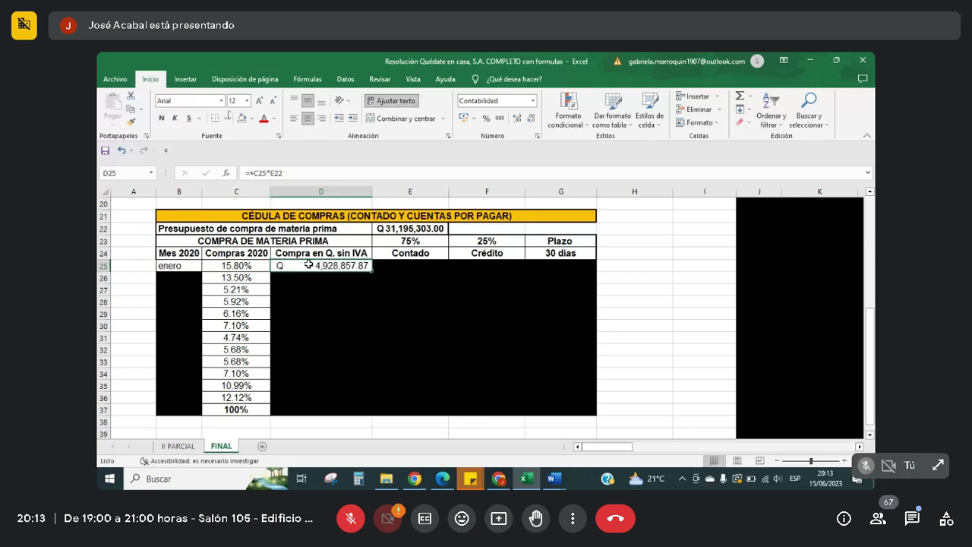
pyautogui.click(411, 228)
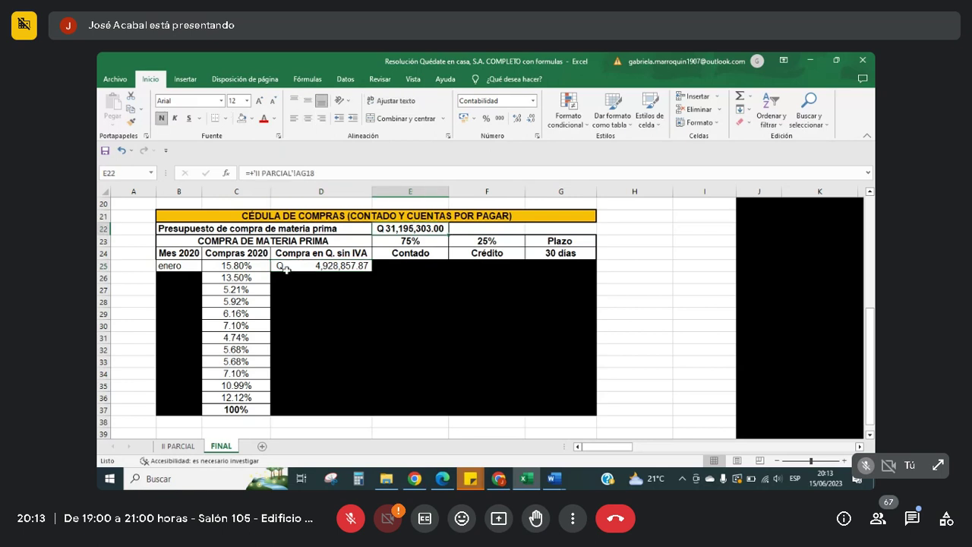
pyautogui.click(260, 264)
pyautogui.click(309, 268)
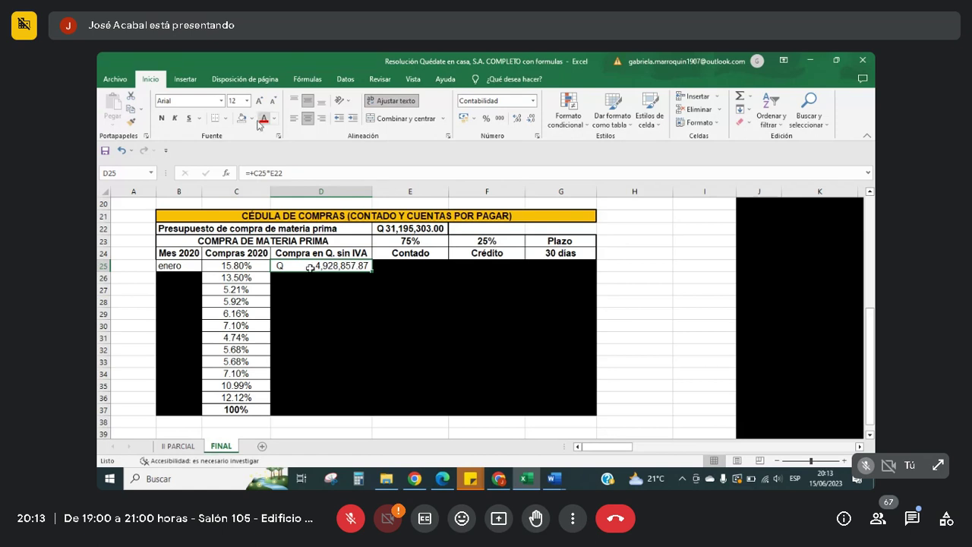
# Remove the black fill from January's Contado cell E25 and Crédito cell F25, reviewing the purchase amount in D25 between them.
pyautogui.click(390, 264)
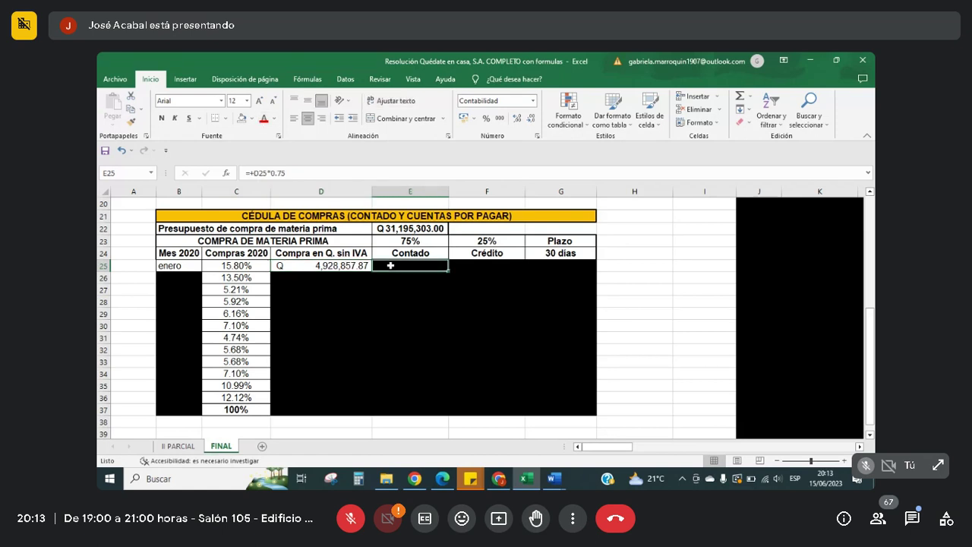
pyautogui.click(242, 120)
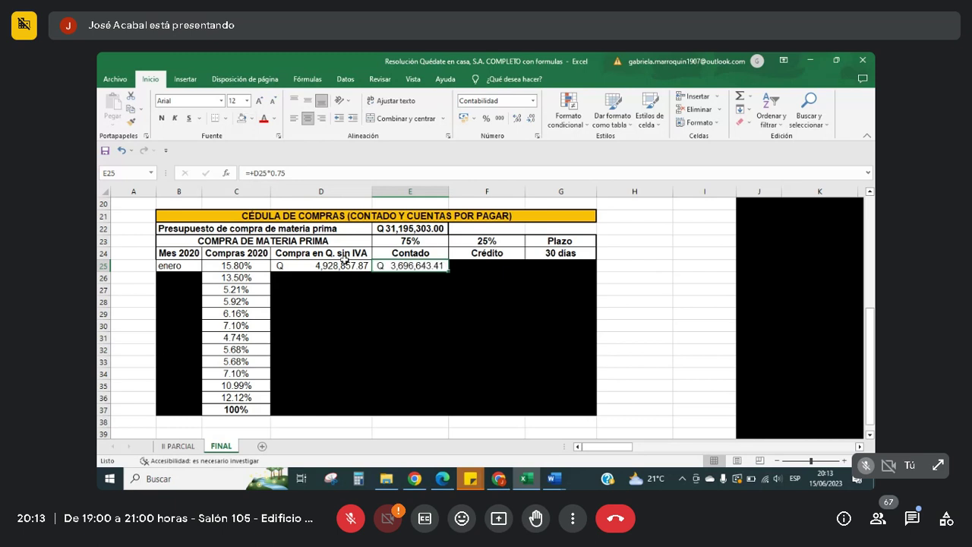
pyautogui.click(341, 266)
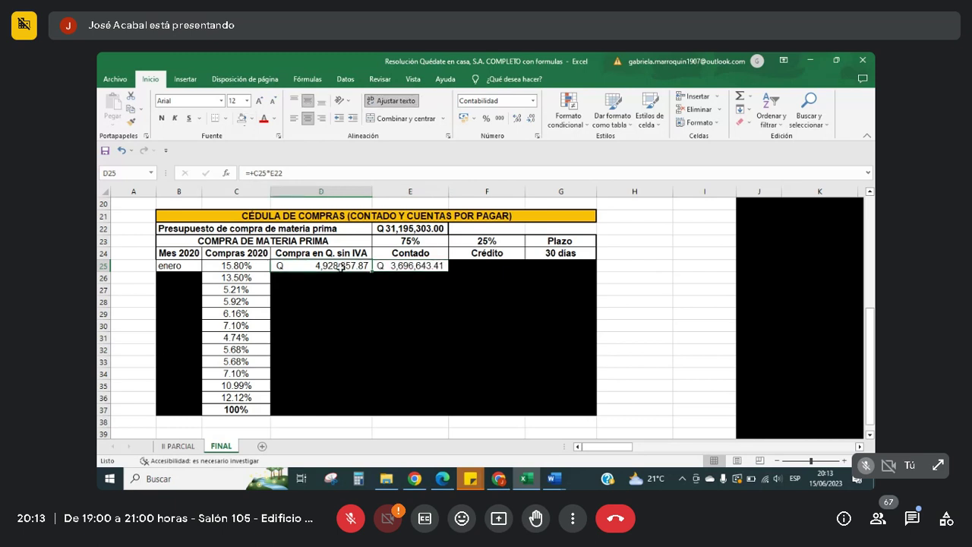
pyautogui.click(399, 265)
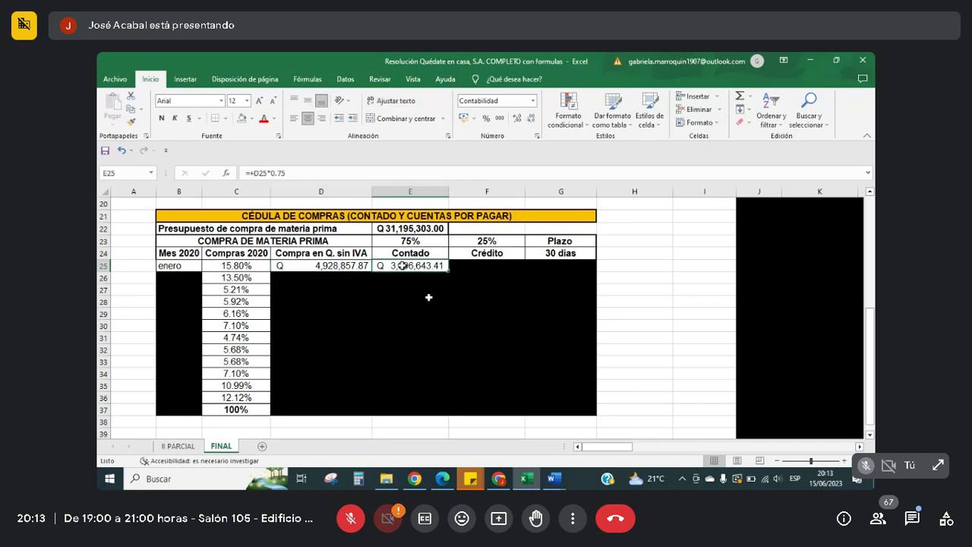
pyautogui.click(478, 267)
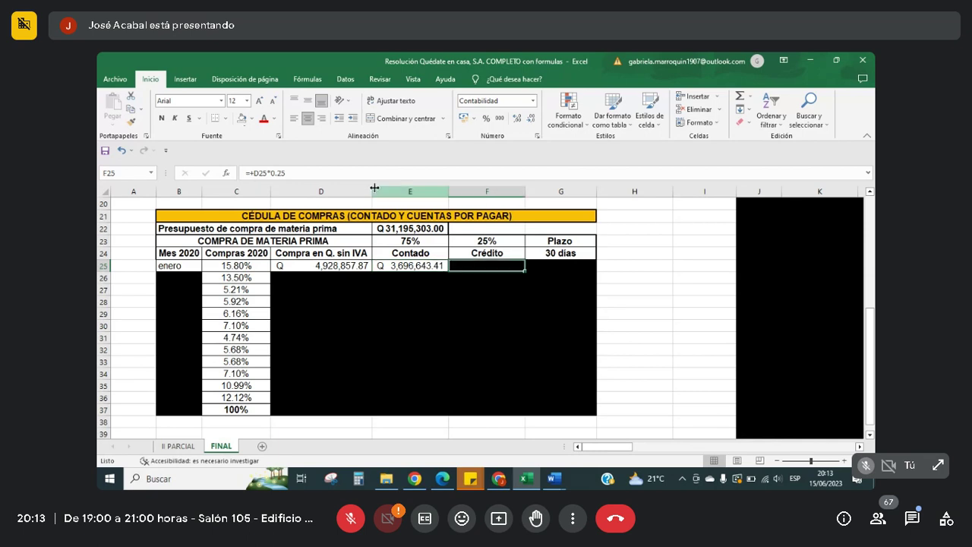
pyautogui.click(241, 119)
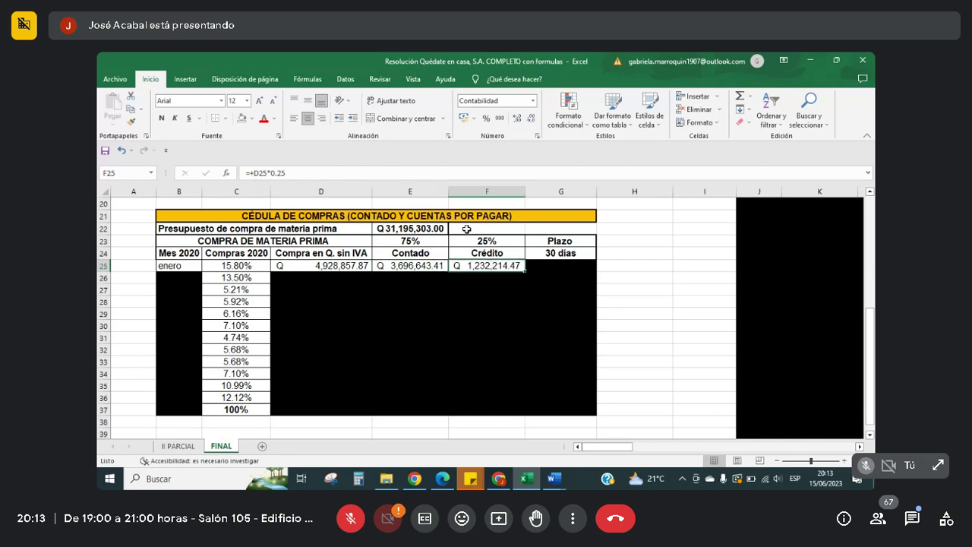
# Remove the black fill from January's Plazo cell G25 in the purchases schedule.
pyautogui.click(547, 269)
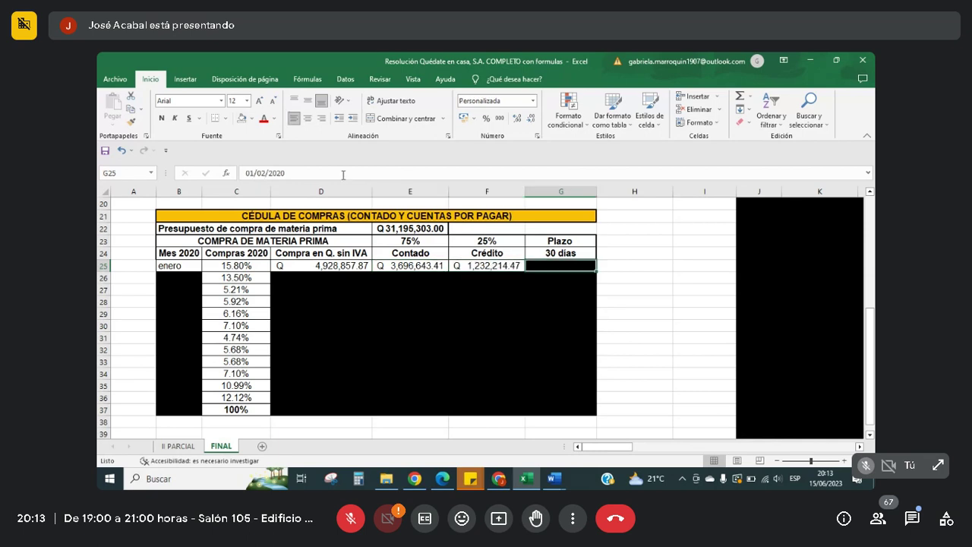
pyautogui.press('F4')
pyautogui.click(615, 262)
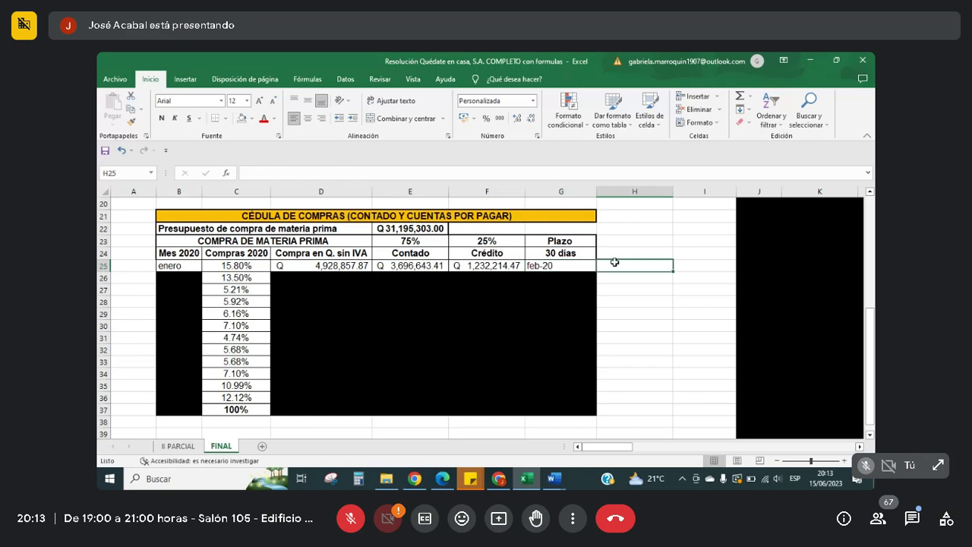
# Review the completed Cédula de Ventas above the purchases schedule, from its monthly rows up to its title in row 4.
pyautogui.press('Up')
pyautogui.press('Up')
pyautogui.press('Up')
pyautogui.press('Up')
pyautogui.press('Up')
pyautogui.press('Up')
pyautogui.press('Up')
pyautogui.press('Up')
pyautogui.press('Up')
pyautogui.press('Up')
pyautogui.press('Up')
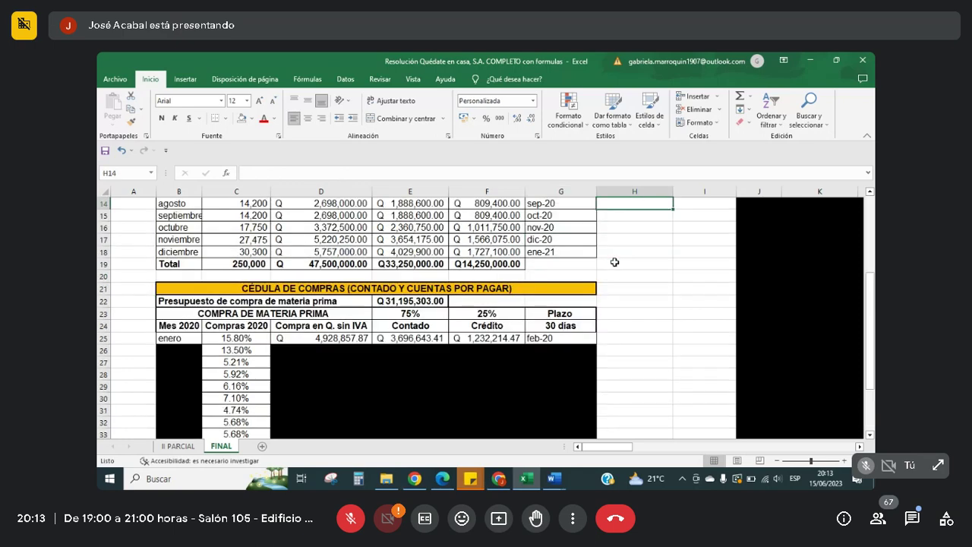
pyautogui.press('Up')
pyautogui.press('Up')
pyautogui.press('Up')
pyautogui.press('Up')
pyautogui.press('Up')
pyautogui.press('Up')
pyautogui.press('Up')
pyautogui.press('Up')
pyautogui.press('Up')
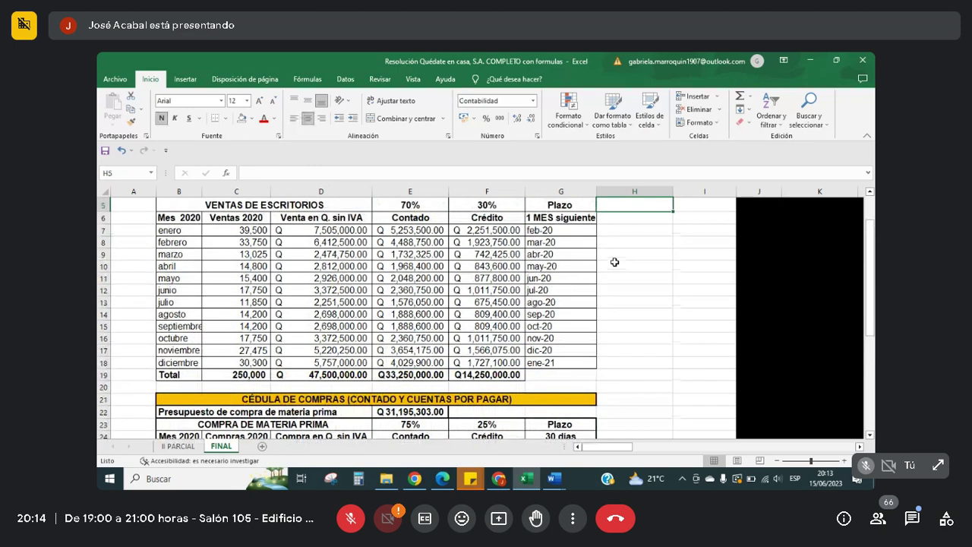
pyautogui.press('Up')
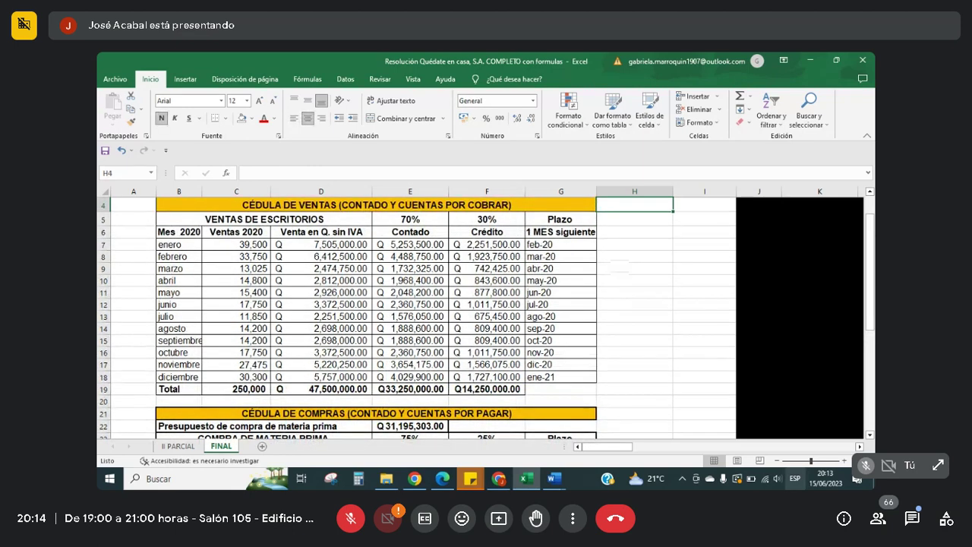
pyautogui.scroll(-1, 635, 354)
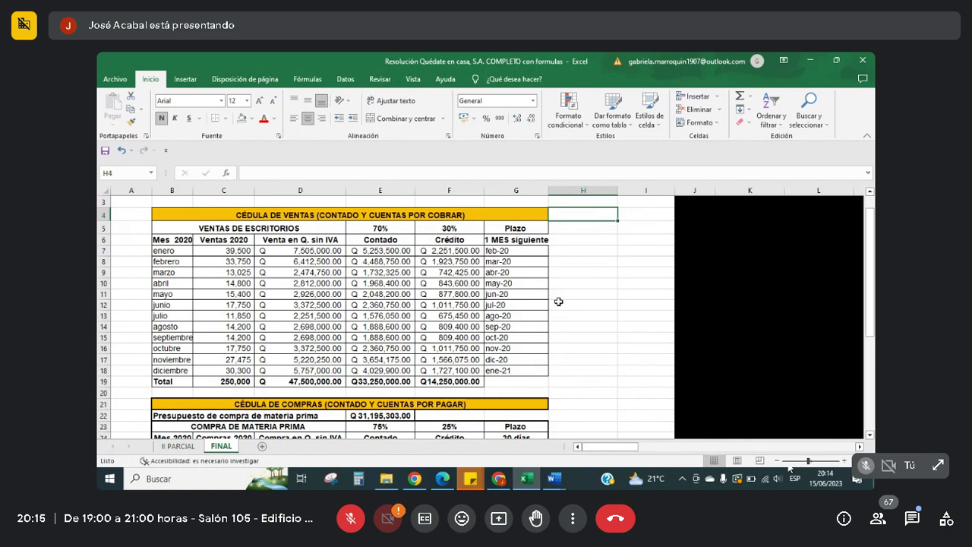
# Switch to Google Meet in Chrome, read the latest call messages, close the chat, and return to the Excel workbook.
pyautogui.click(491, 482)
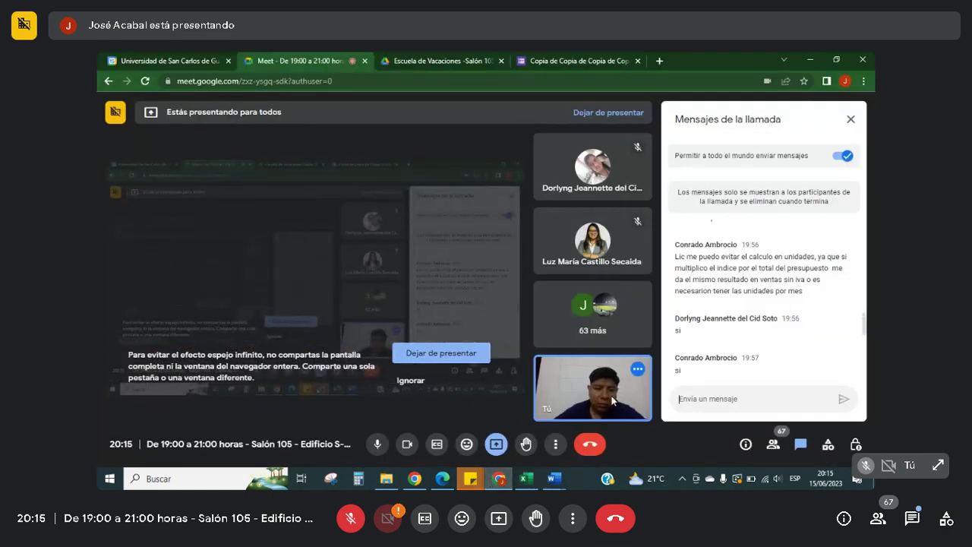
pyautogui.moveTo(865, 323); pyautogui.dragTo(869, 397)
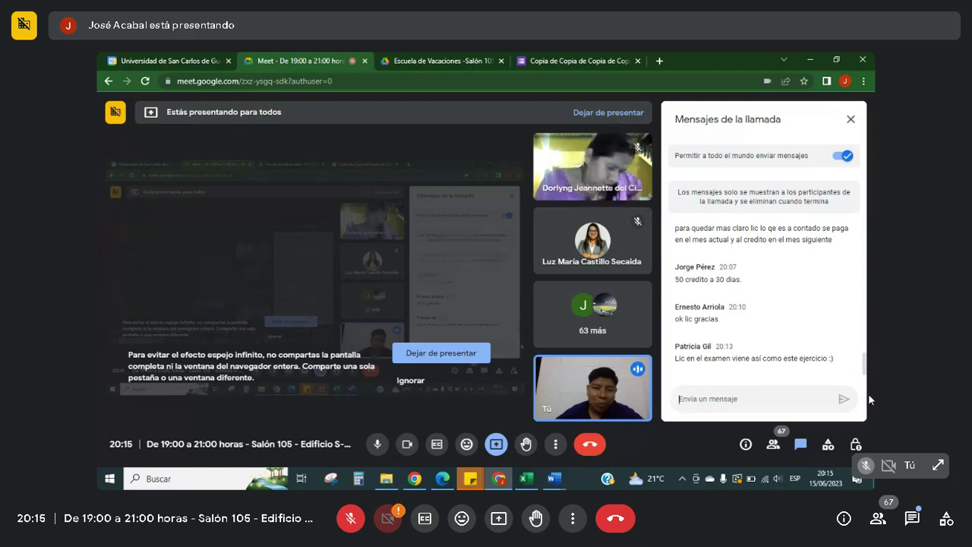
pyautogui.click(849, 120)
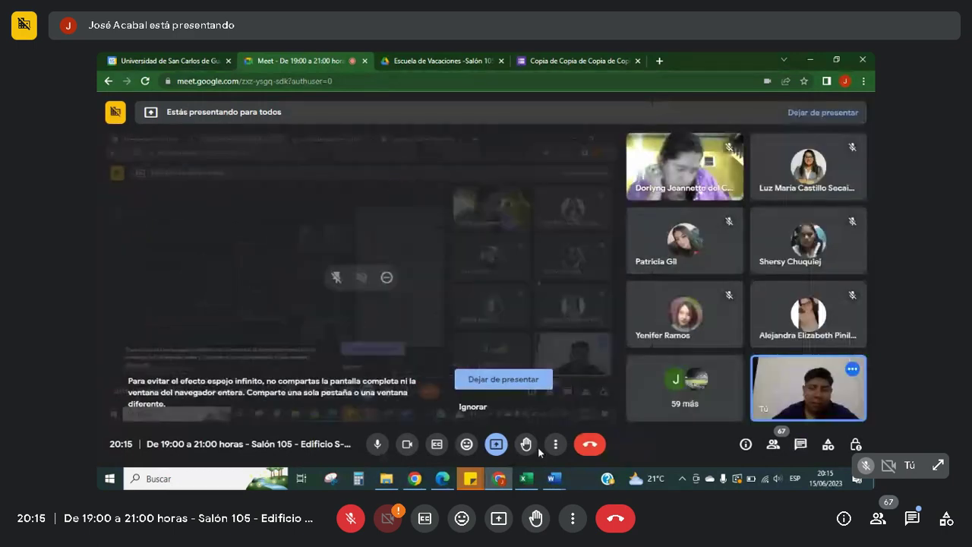
pyautogui.click(527, 479)
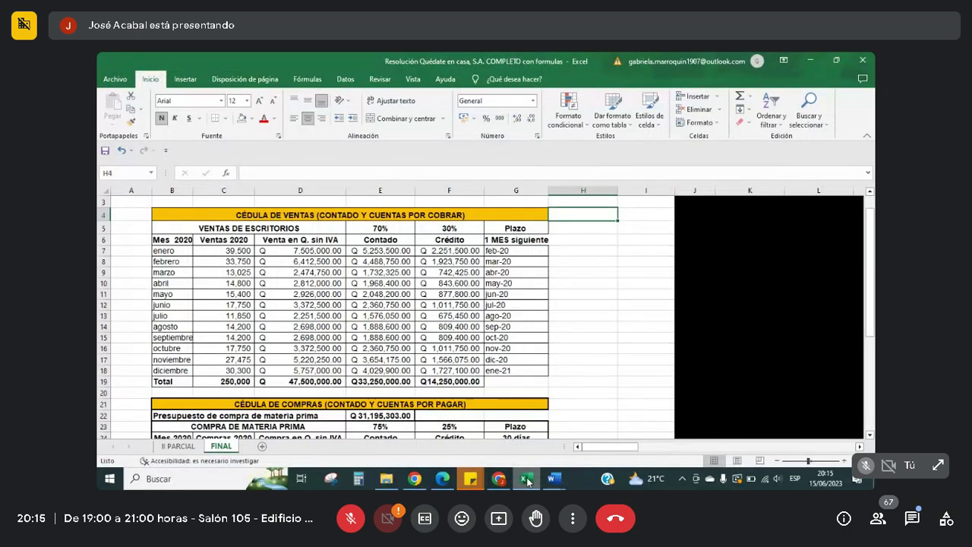
pyautogui.click(527, 479)
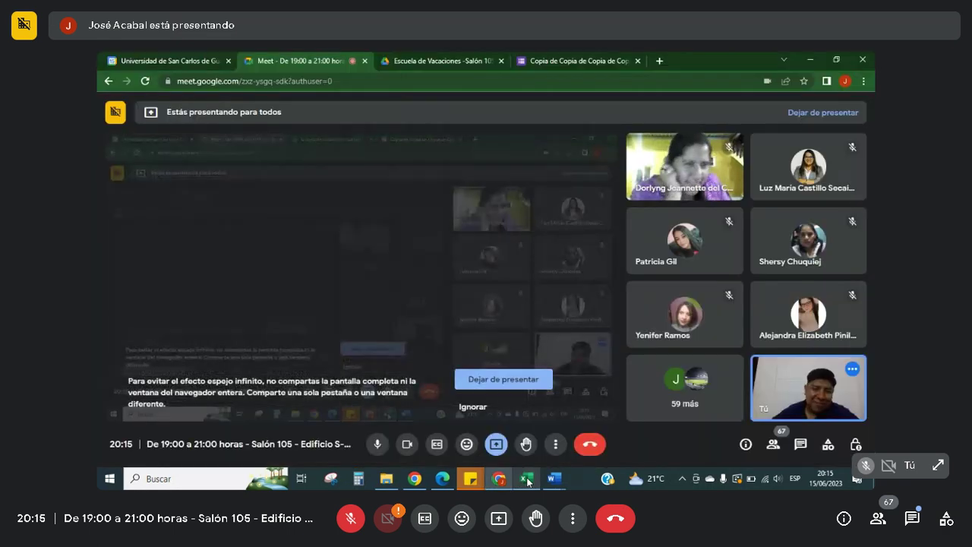
pyautogui.click(527, 479)
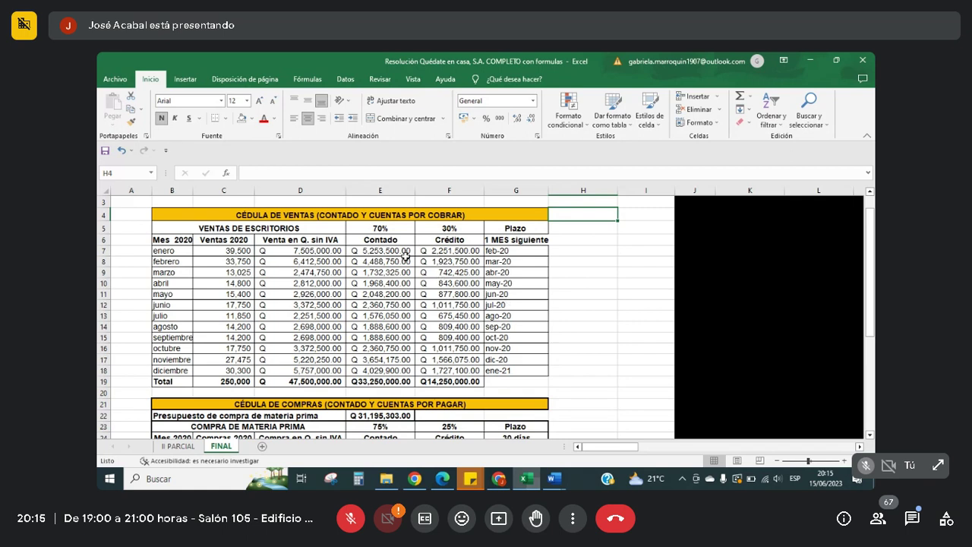
# Compare the Contado percentages of sales in E5 and purchases in E23, and review January's cash sales formula in E7.
pyautogui.click(378, 229)
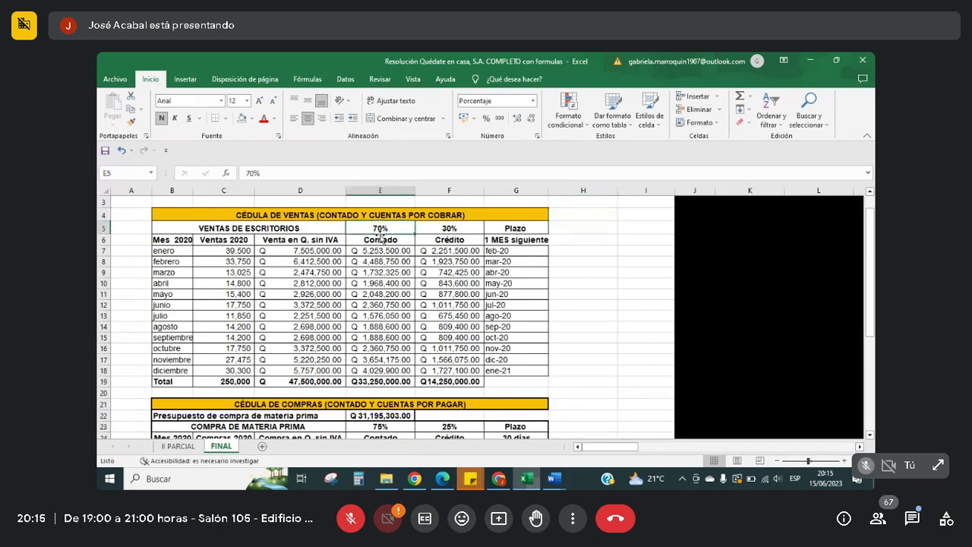
pyautogui.click(380, 251)
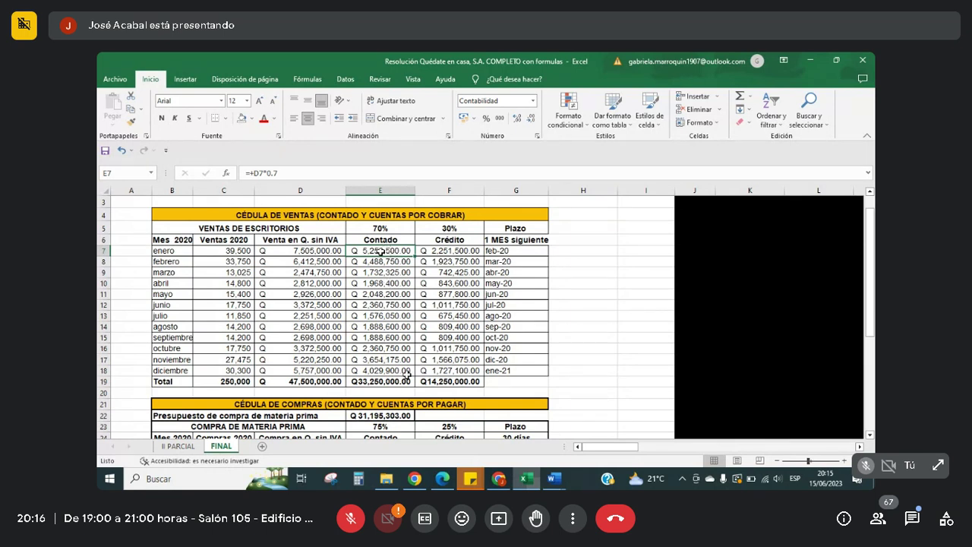
pyautogui.click(389, 427)
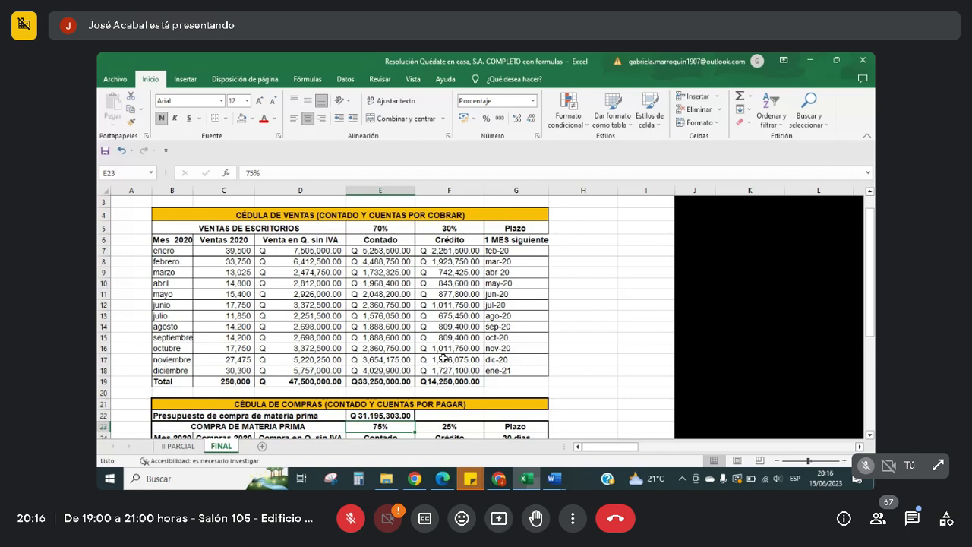
pyautogui.click(382, 230)
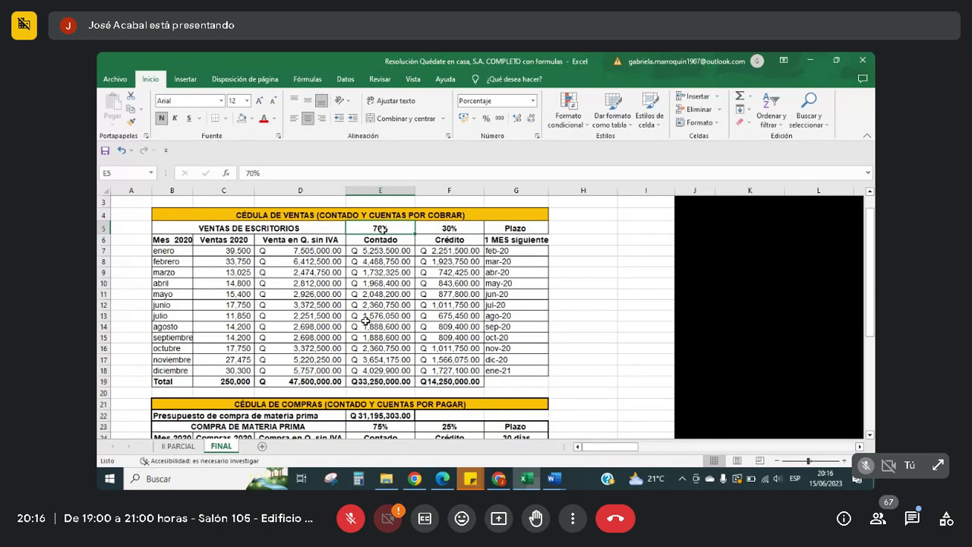
pyautogui.click(375, 427)
pyautogui.click(389, 235)
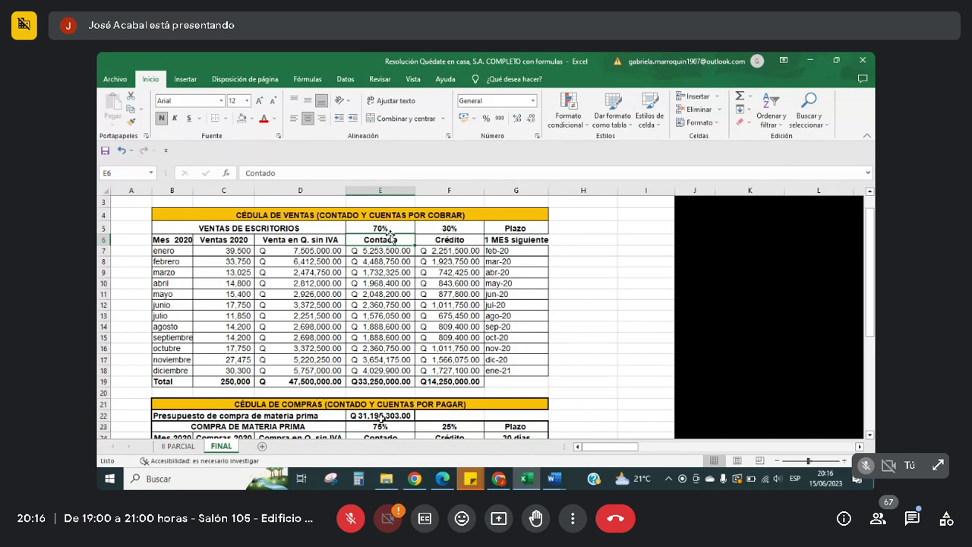
# Inspect the purchase budget in E22 and total sales in D19 alongside the percentages in E5, F5 and E23.
pyautogui.click(381, 417)
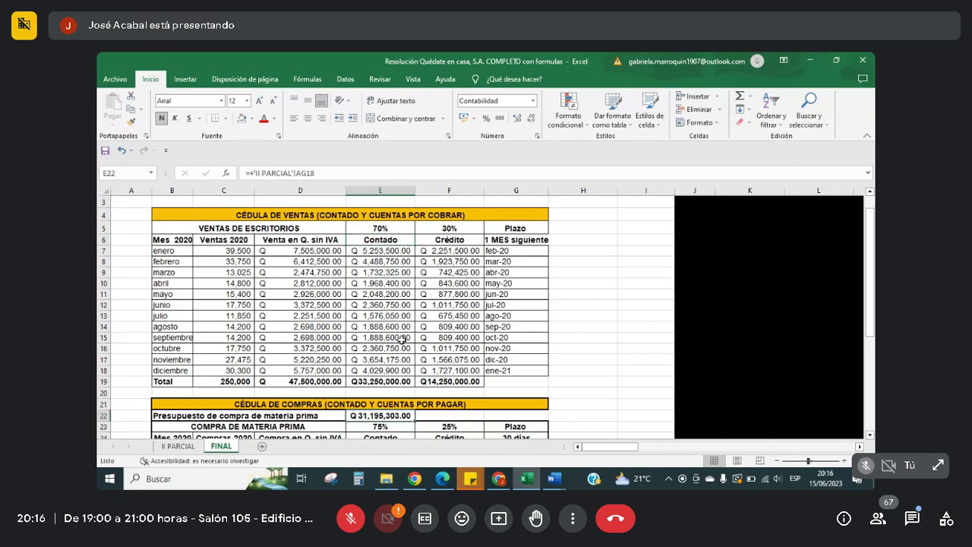
pyautogui.click(325, 382)
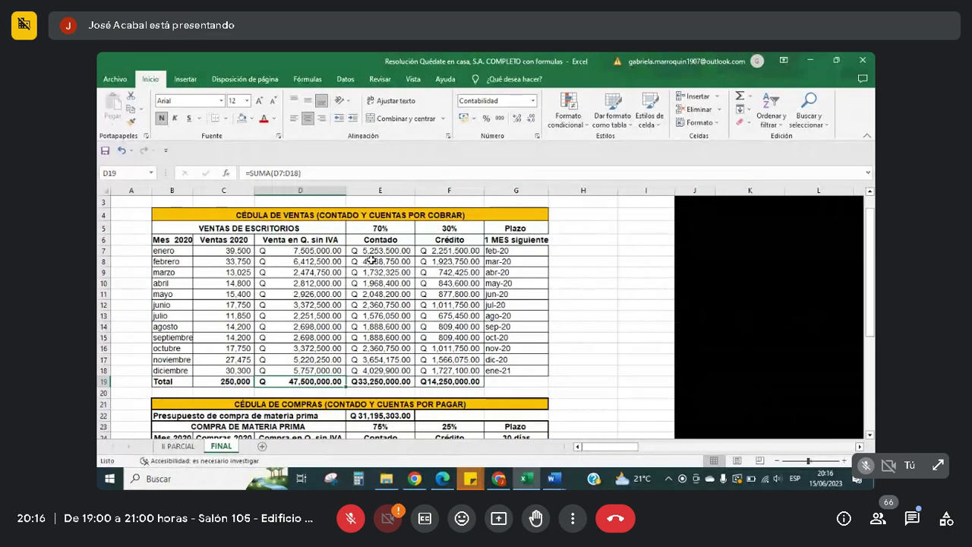
pyautogui.click(389, 230)
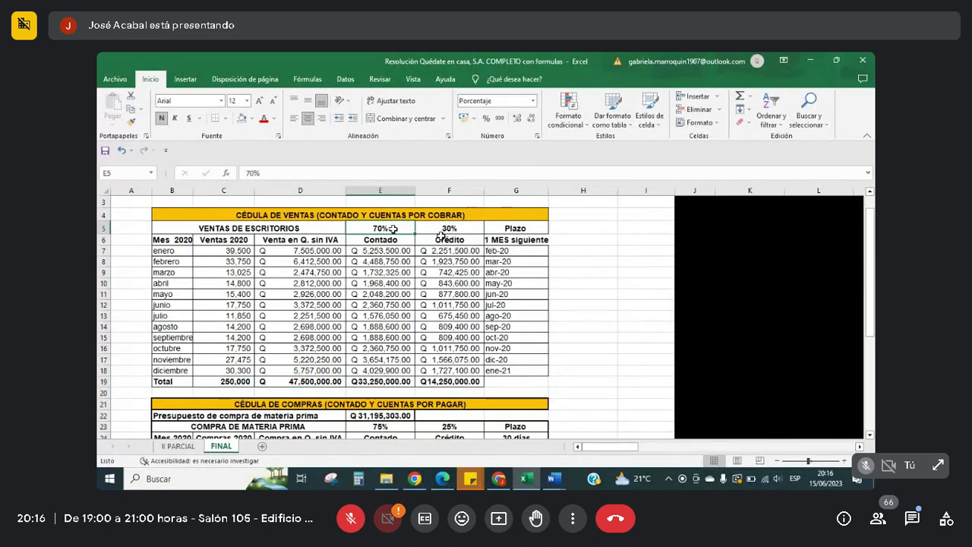
pyautogui.click(452, 230)
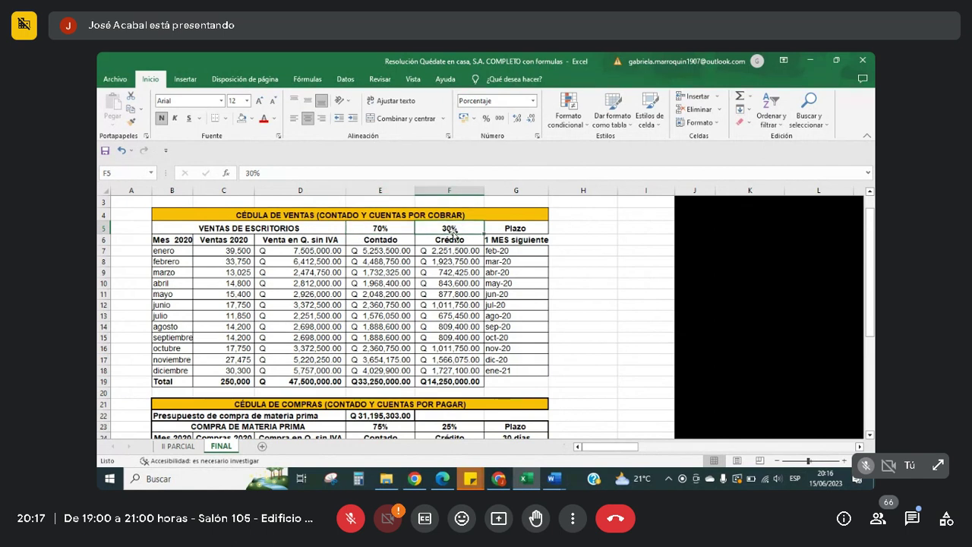
pyautogui.click(388, 426)
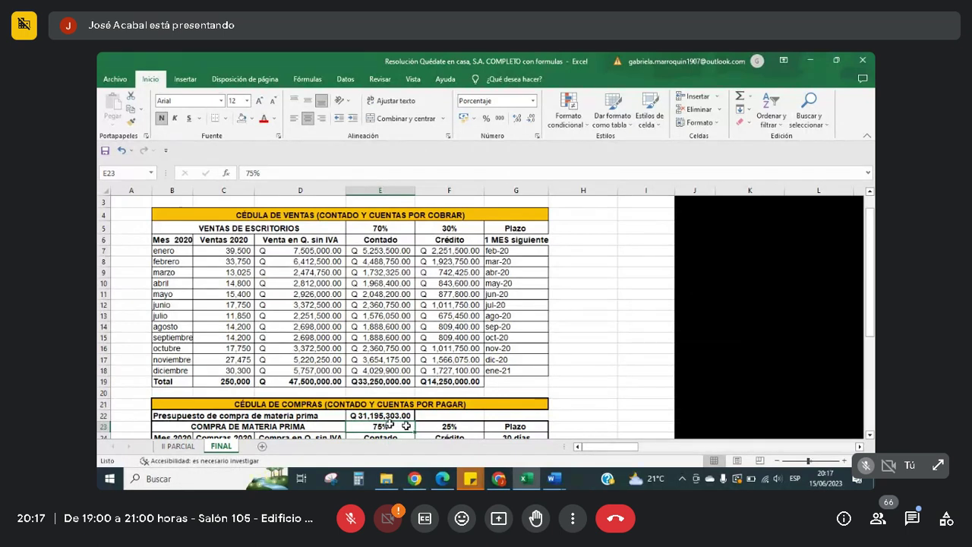
# Remove the black fill from February's month cell B26 in the purchases schedule.
pyautogui.press('Down')
pyautogui.press('Down')
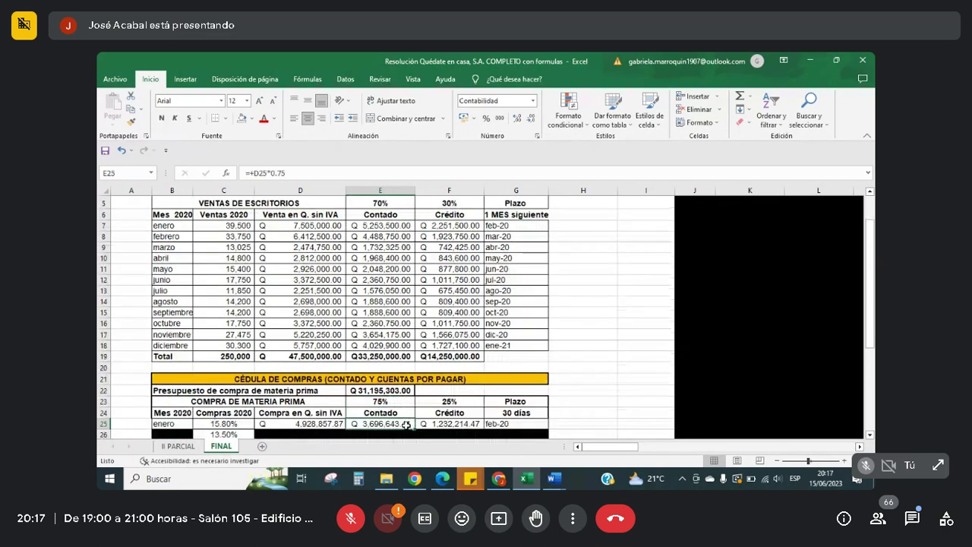
pyautogui.press('Down')
pyautogui.press('Down')
pyautogui.press('Down')
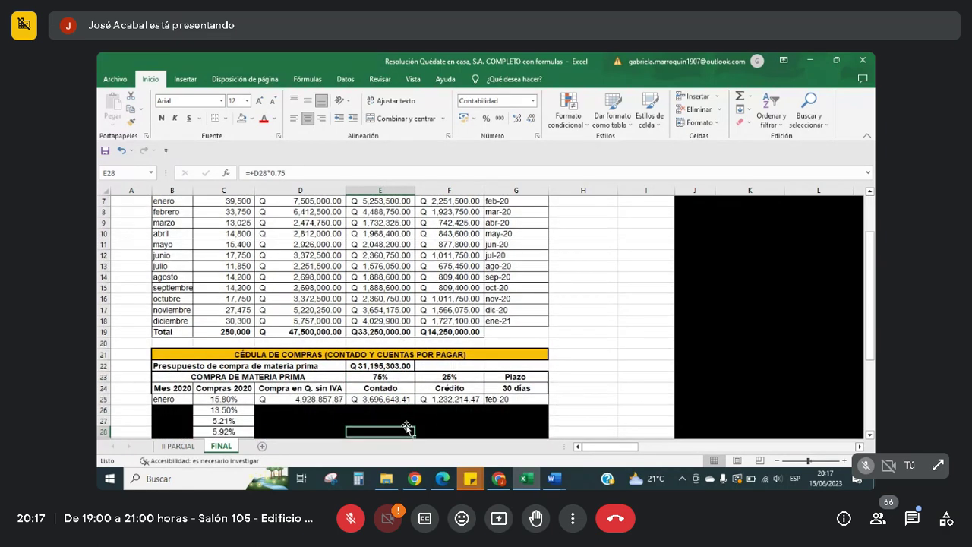
pyautogui.press('Up')
pyautogui.press('Up')
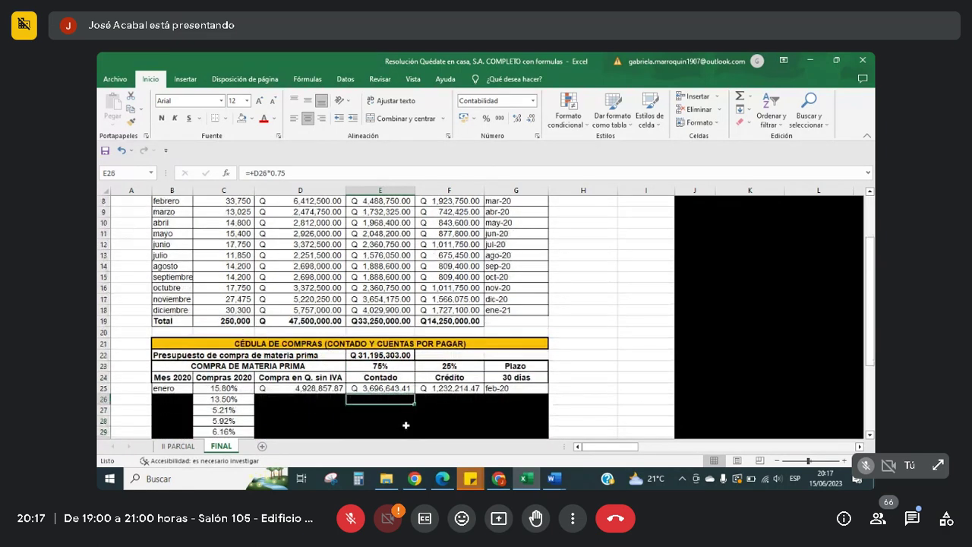
pyautogui.press('Left')
pyautogui.press('Left')
pyautogui.press('Left')
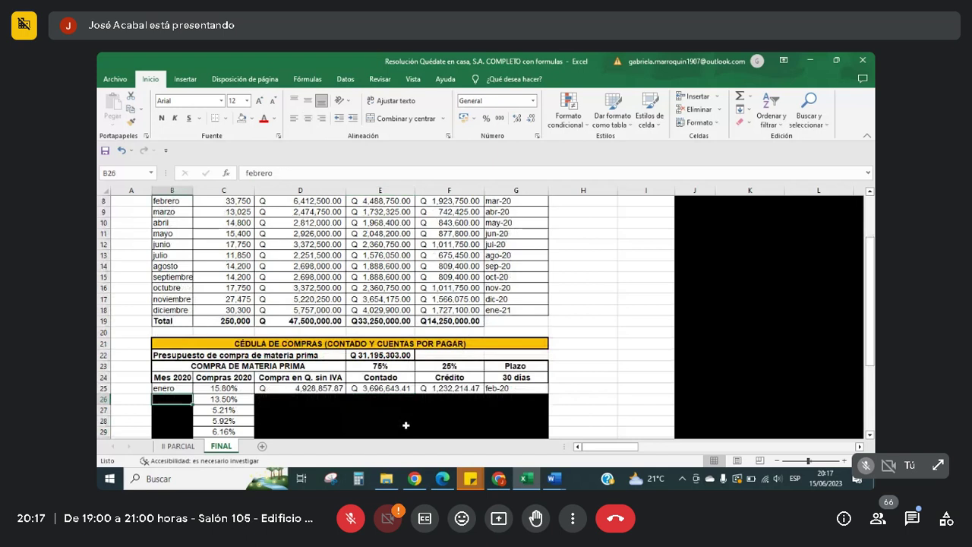
pyautogui.hotkey('shift', 'Right')
pyautogui.hotkey('shift', 'Right')
pyautogui.hotkey('shift', 'Right')
pyautogui.hotkey('shift', 'Right')
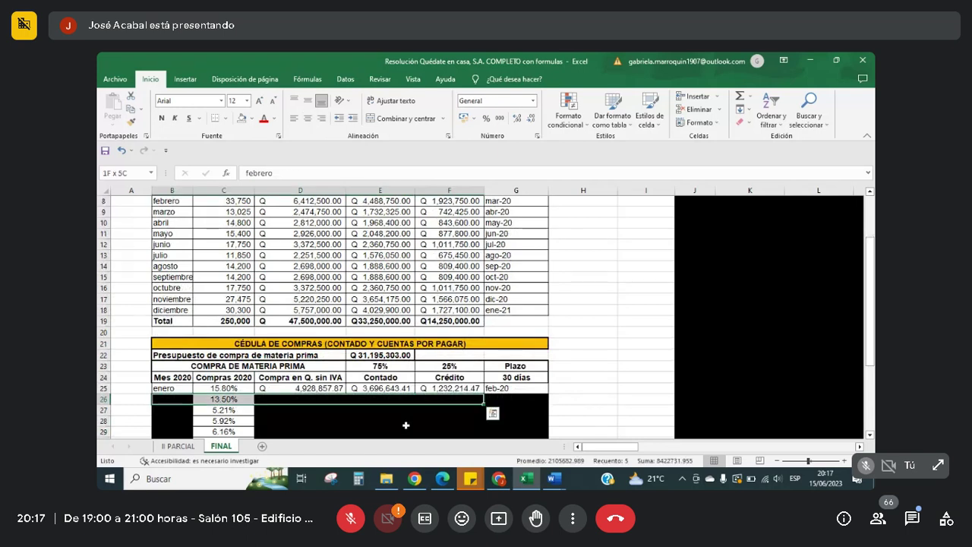
pyautogui.press('Right')
pyautogui.press('Left')
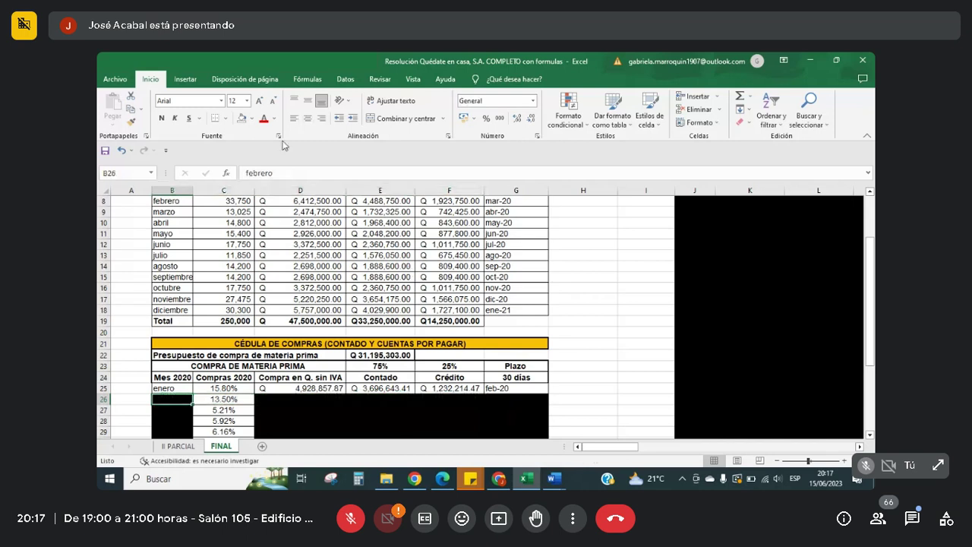
pyautogui.click(242, 120)
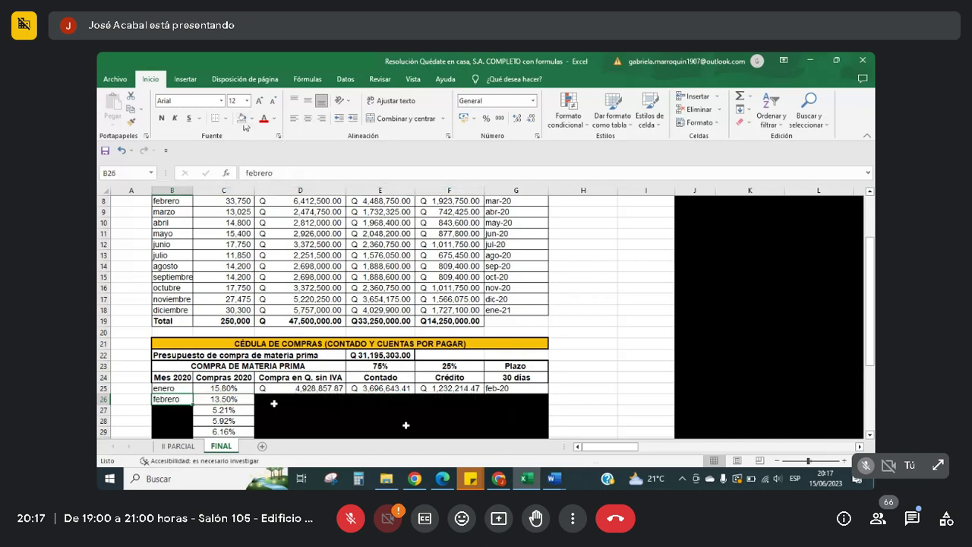
# Remove the black fill from February's Compra en Q. sin IVA cell D26 and Contado cell E26.
pyautogui.click(278, 404)
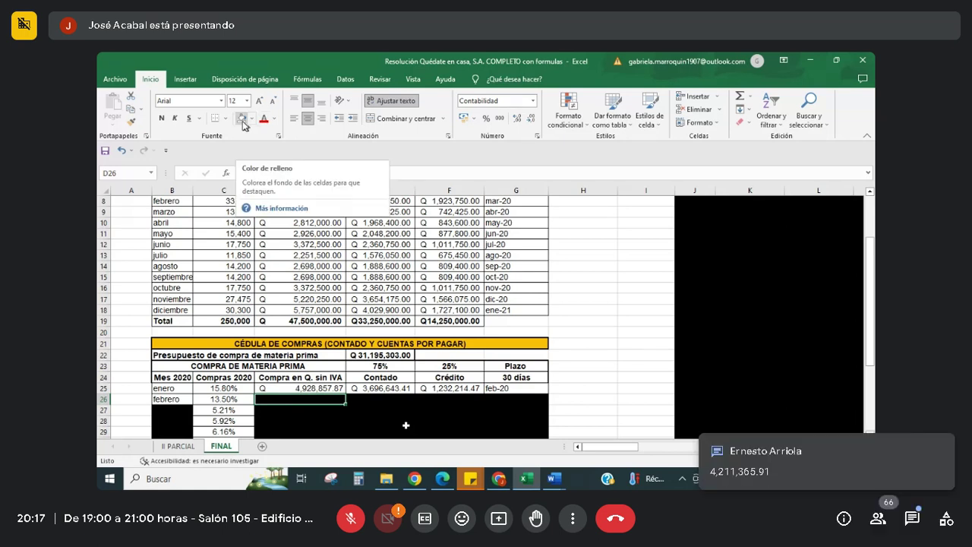
pyautogui.hotkey('ctrl', 'z')
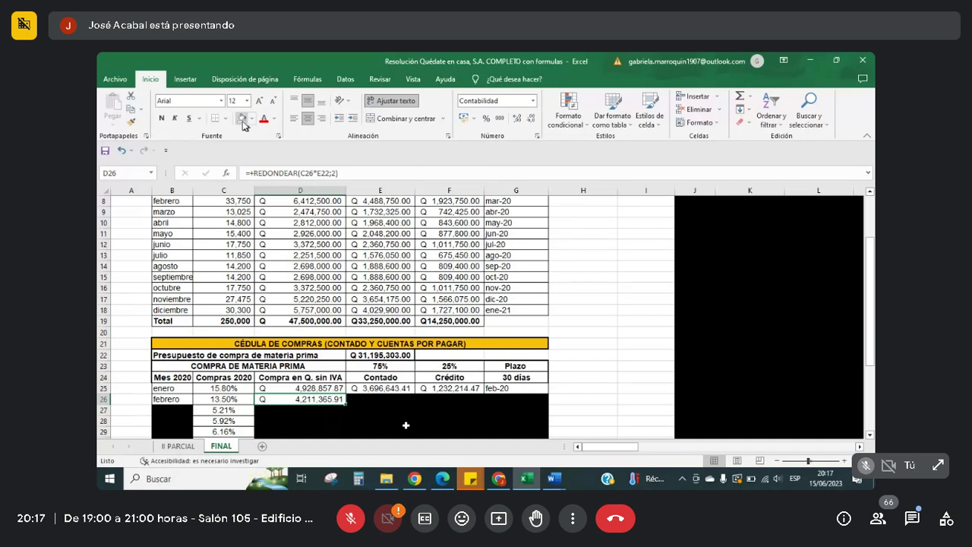
pyautogui.press('Right')
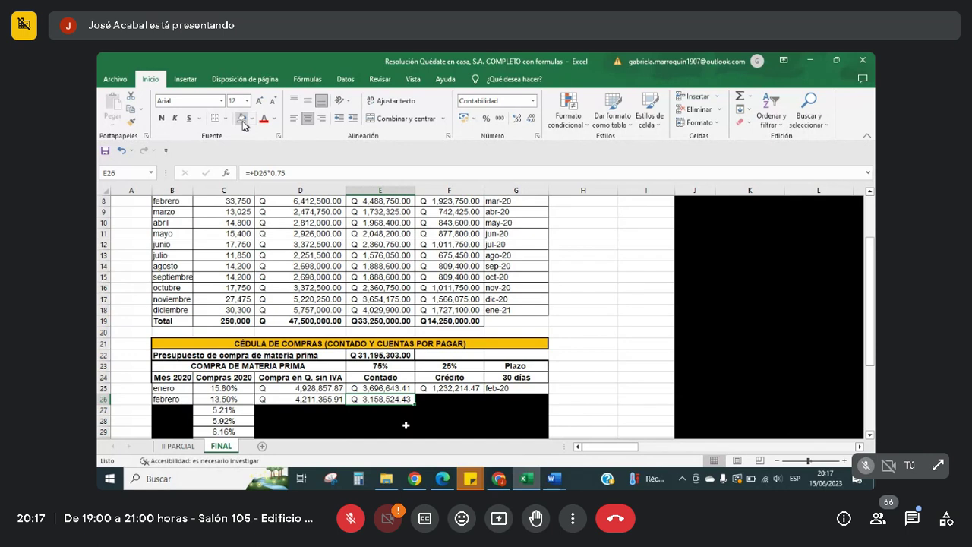
# Remove the black fill from February's Crédito cell F26 and Plazo cell G26.
pyautogui.press('Right')
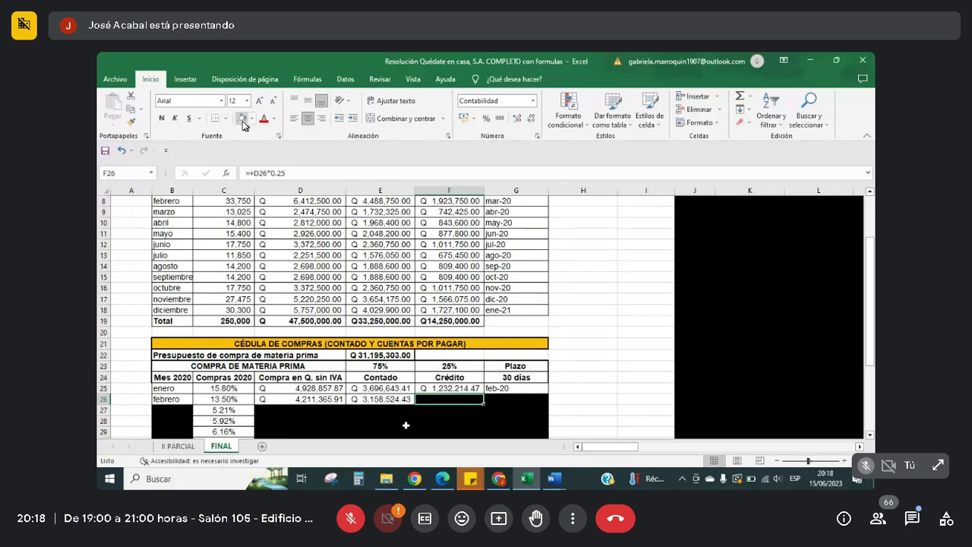
pyautogui.click(243, 120)
pyautogui.press('Right')
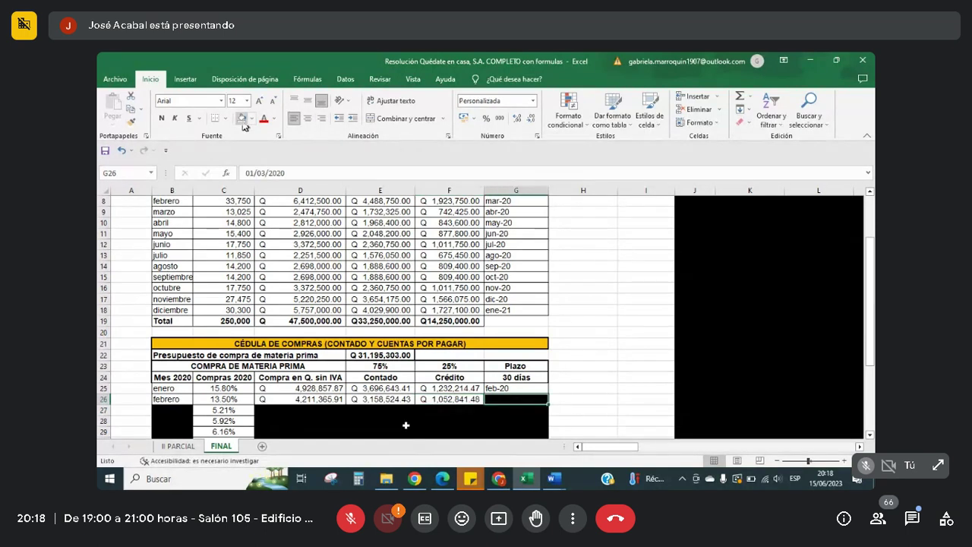
pyautogui.click(243, 122)
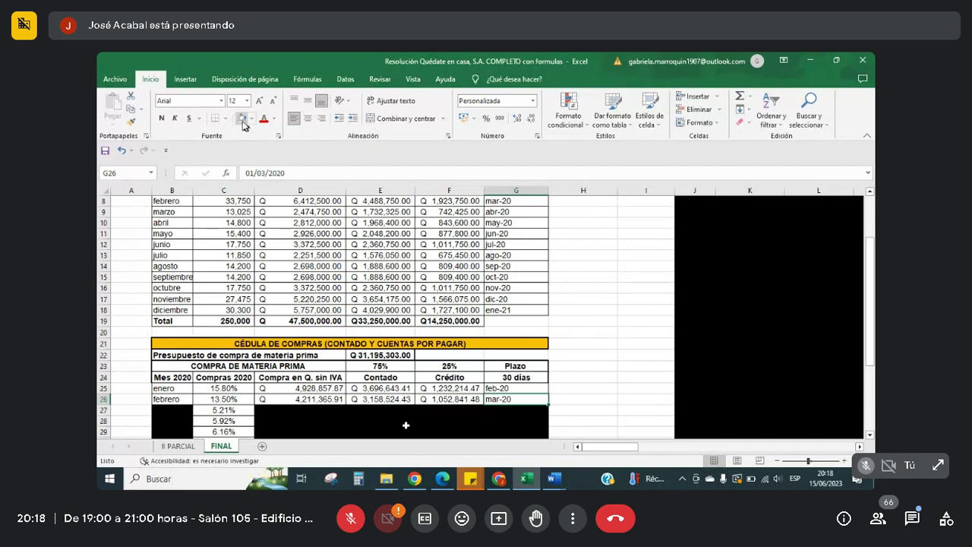
# Remove the black fill from March's month cell B27 in the purchases schedule.
pyautogui.press('Left')
pyautogui.press('Left')
pyautogui.press('Down')
pyautogui.click(243, 121)
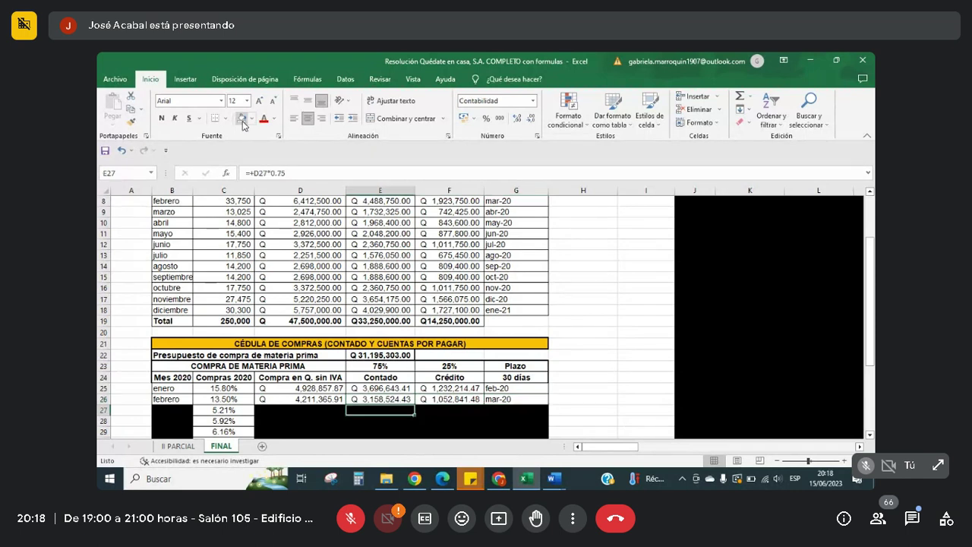
pyautogui.press('Left')
pyautogui.press('Left')
pyautogui.press('Left')
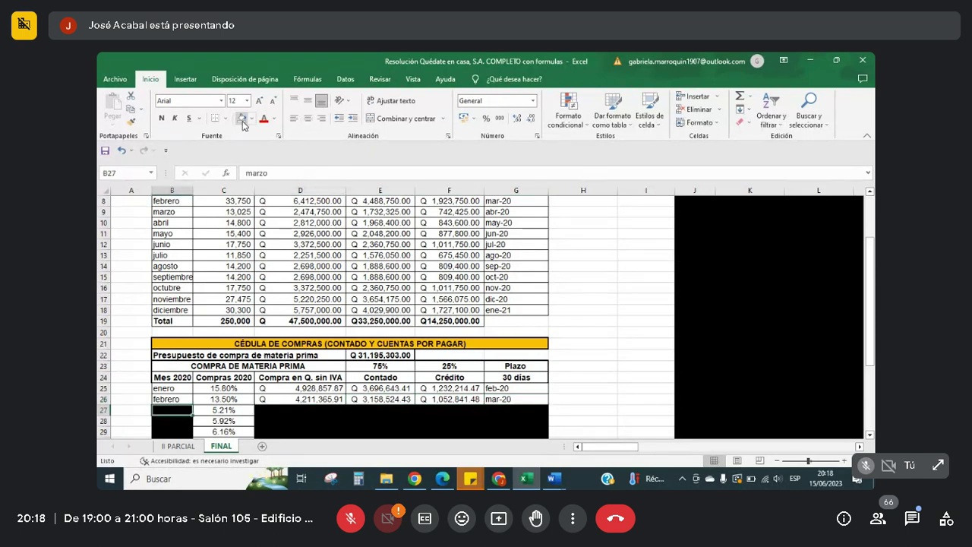
pyautogui.click(242, 119)
# Remove the black fill from March's Compra en Q. sin IVA cell D27 and Contado cell E27.
pyautogui.press('Right')
pyautogui.press('Right')
pyautogui.click(243, 120)
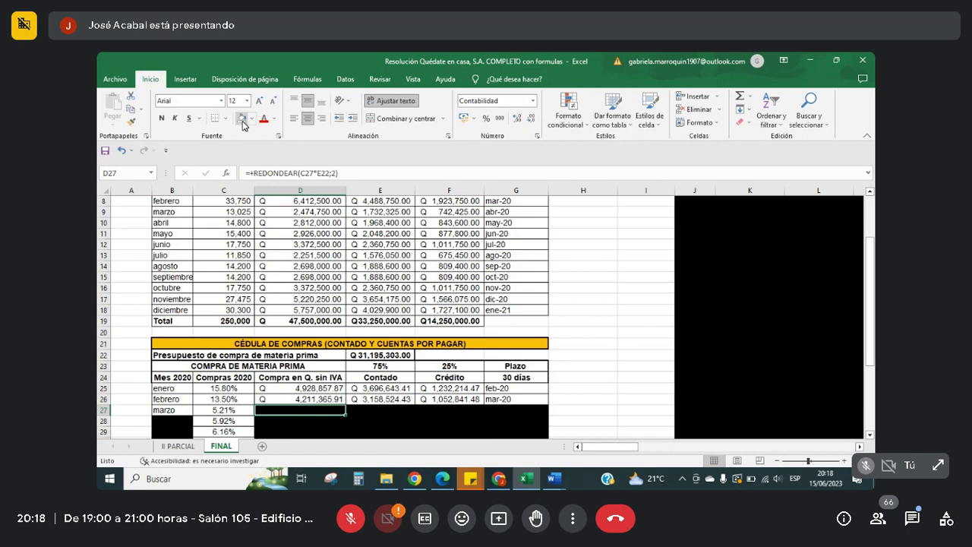
pyautogui.click(242, 119)
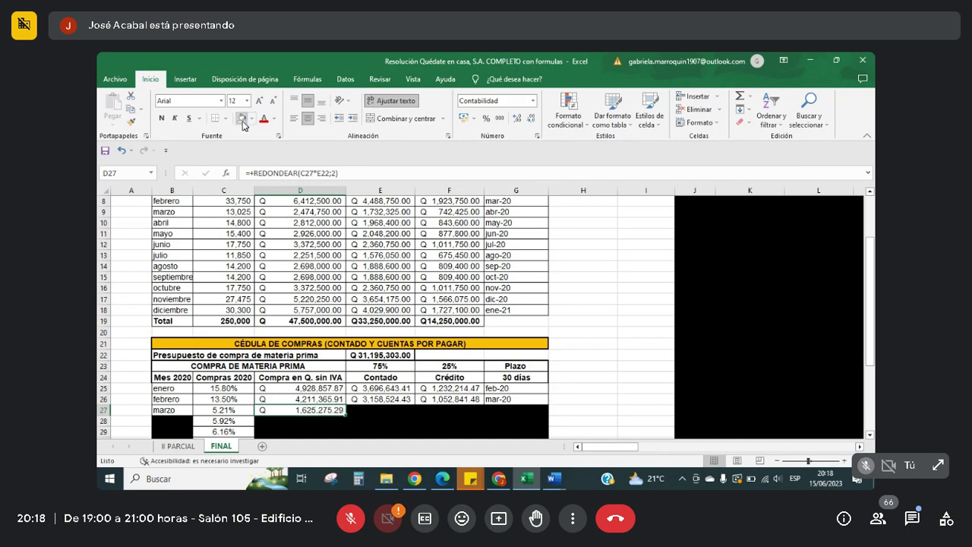
pyautogui.press('Right')
pyautogui.click(242, 119)
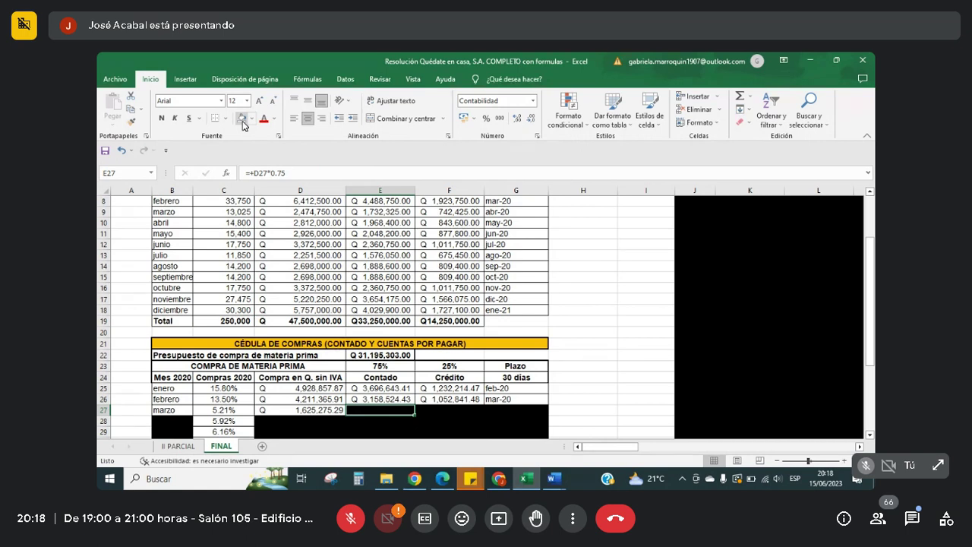
pyautogui.click(243, 122)
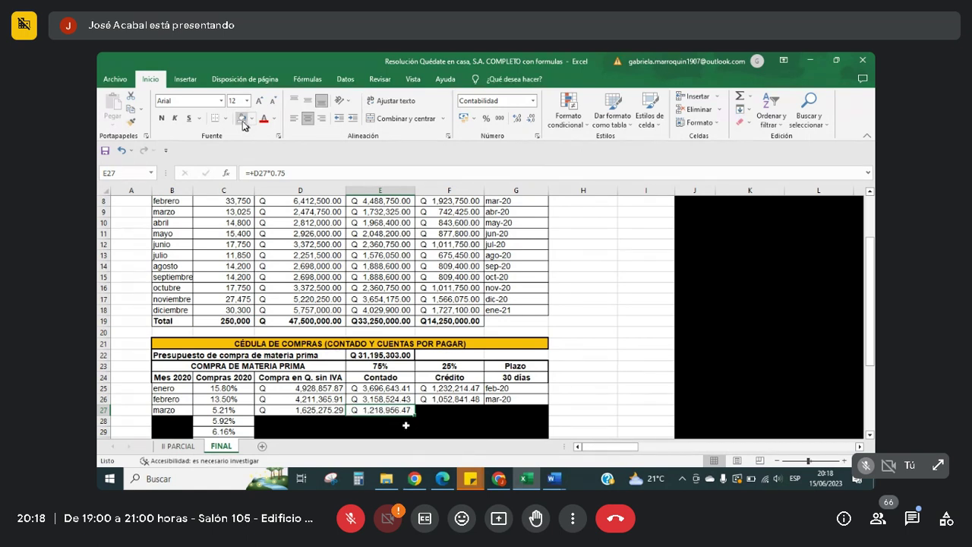
# Remove the black fill from March's Crédito cell F27 and Plazo cell G27.
pyautogui.press('Right')
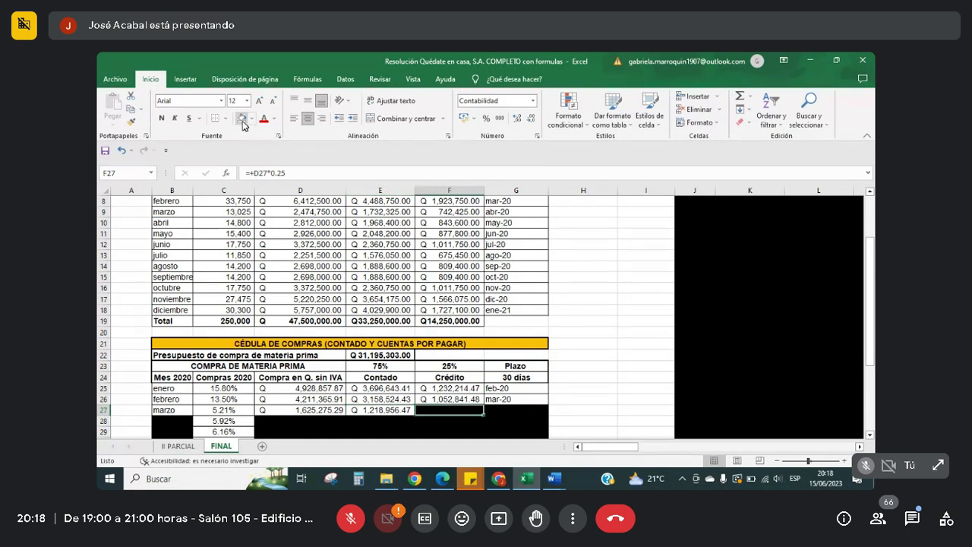
pyautogui.click(241, 119)
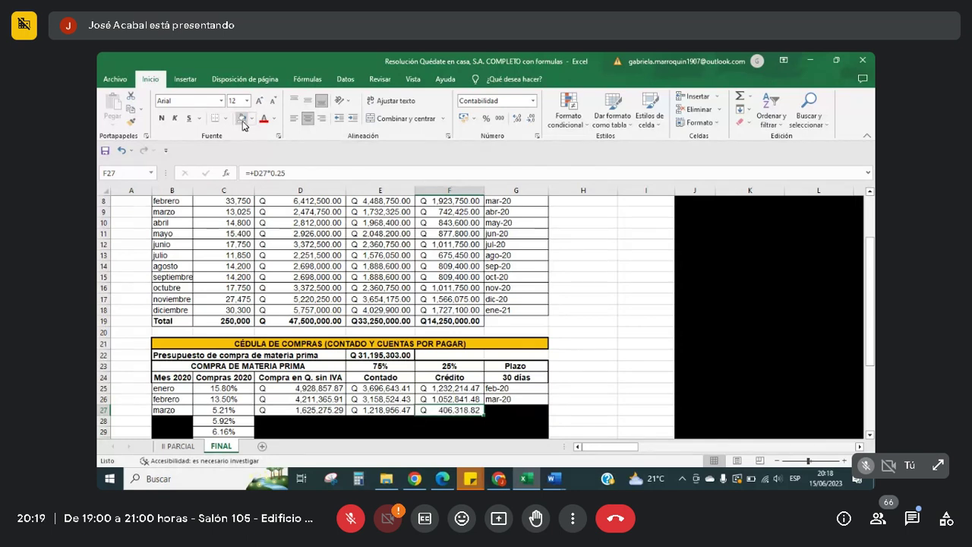
pyautogui.press('Right')
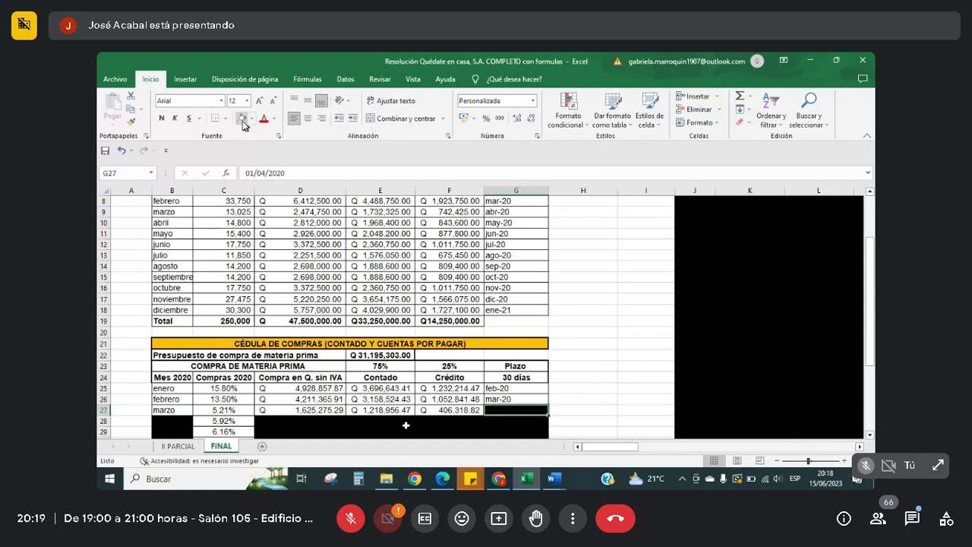
pyautogui.click(242, 120)
# Remove the black fill from April's month cell B28 in the purchases schedule.
pyautogui.press('Left')
pyautogui.press('Down')
pyautogui.press('Left')
pyautogui.press('Left')
pyautogui.press('Left')
pyautogui.press('Left')
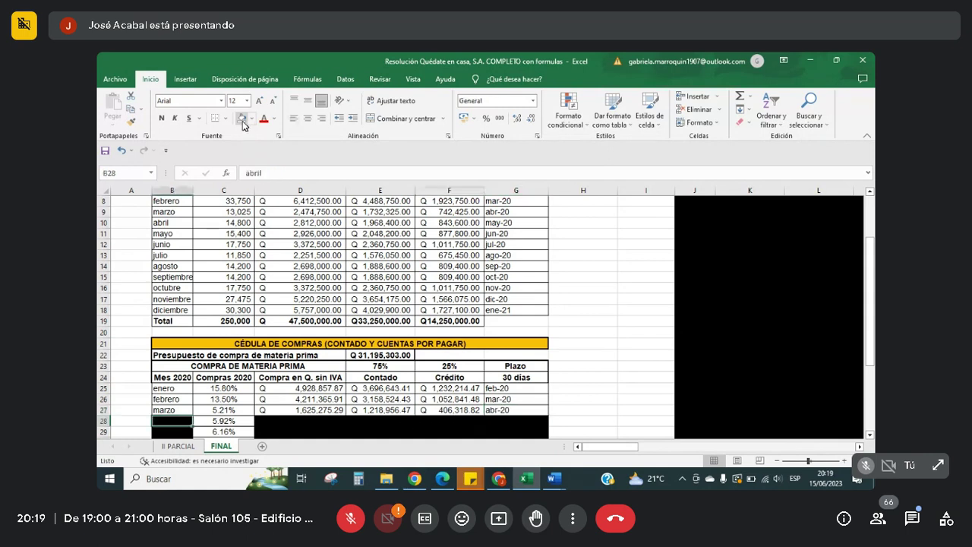
pyautogui.click(243, 121)
# Look over the covered month rows of the purchases schedule down to the Total row and return to April's row.
pyautogui.press('Down')
pyautogui.press('Down')
pyautogui.press('Down')
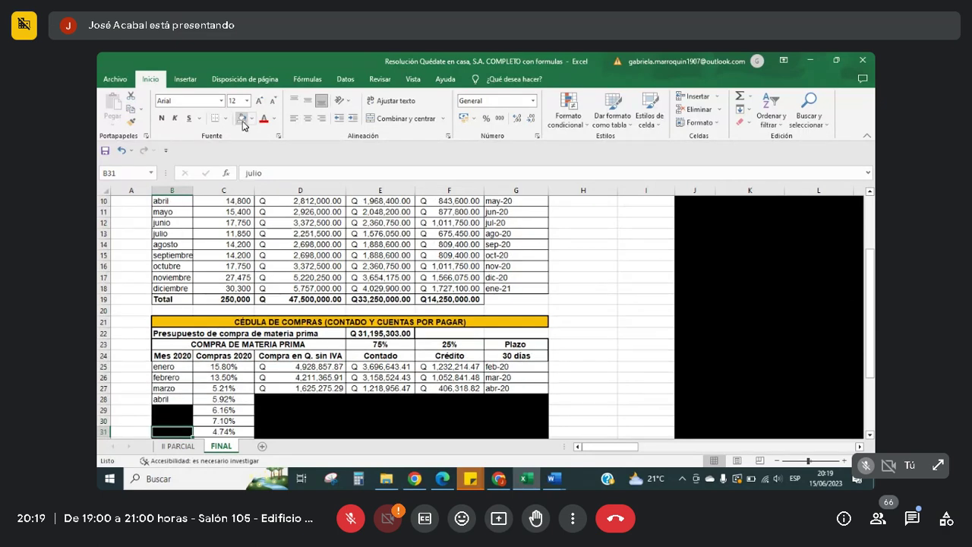
pyautogui.press('Down')
pyautogui.press('Down')
pyautogui.press('Down')
pyautogui.press('Down')
pyautogui.press('Down')
pyautogui.press('Up')
pyautogui.press('Up')
pyautogui.press('Up')
pyautogui.press('Up')
pyautogui.press('Up')
pyautogui.press('Up')
pyautogui.press('Up')
pyautogui.press('Up')
pyautogui.press('Up')
pyautogui.press('Up')
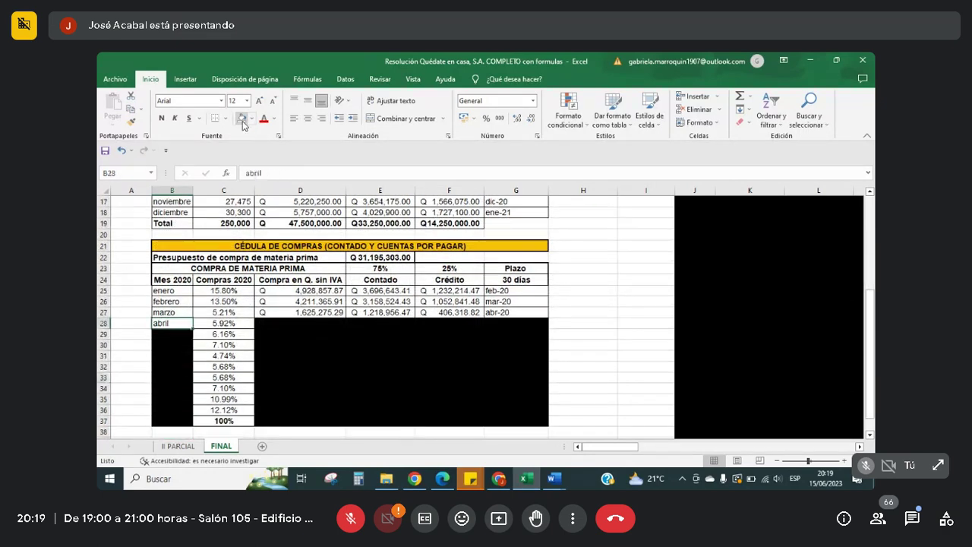
# Remove the black fill from April's Compra en Q. sin IVA cell D28.
pyautogui.press('Right')
pyautogui.press('Right')
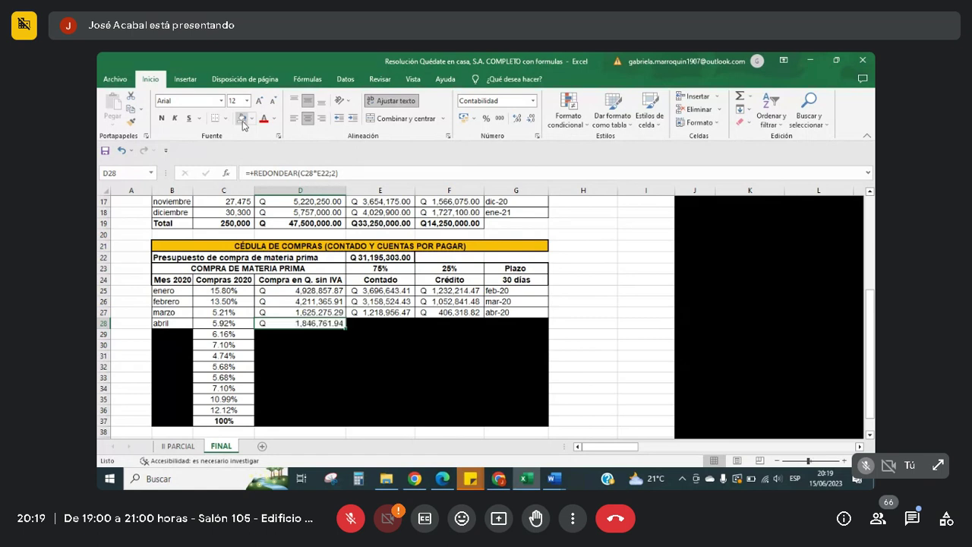
pyautogui.press('Right')
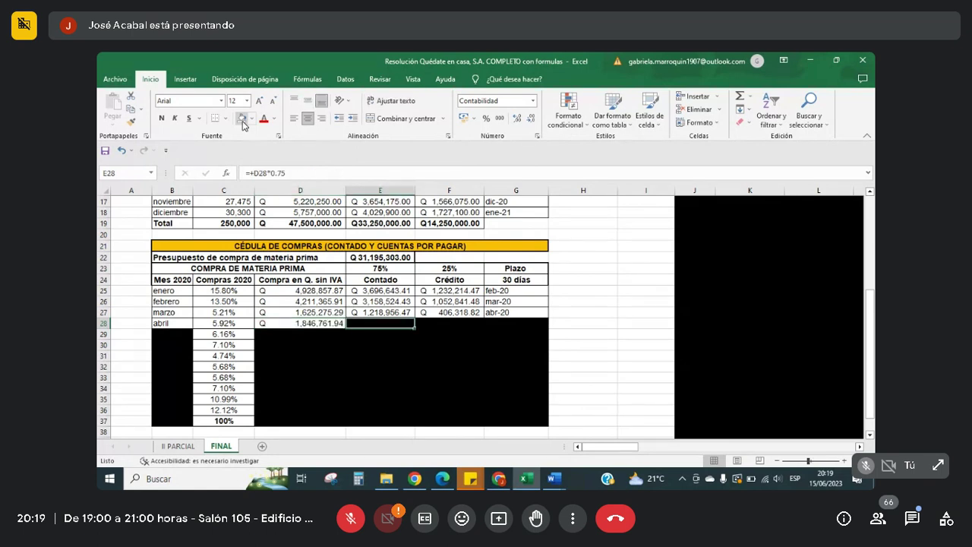
pyautogui.press('Left')
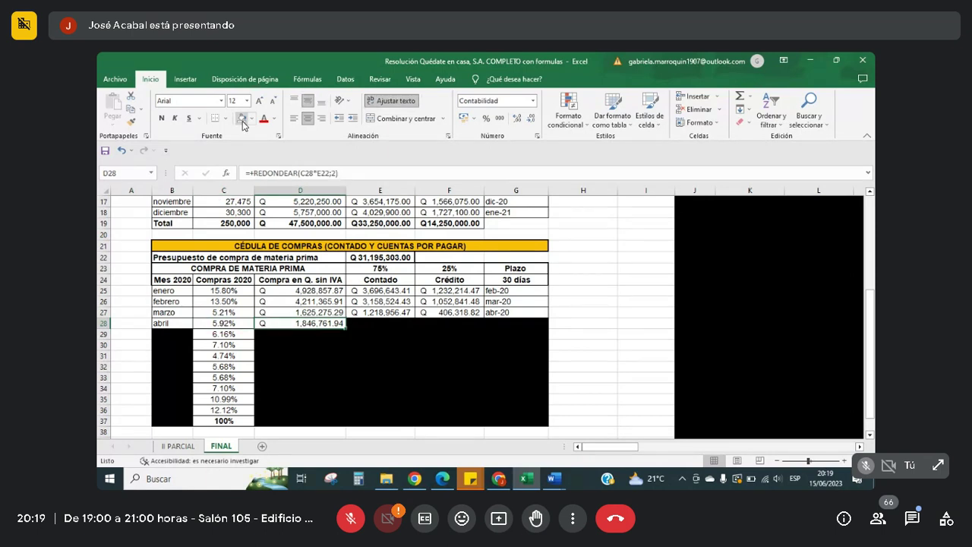
pyautogui.press('Up')
pyautogui.press('Down')
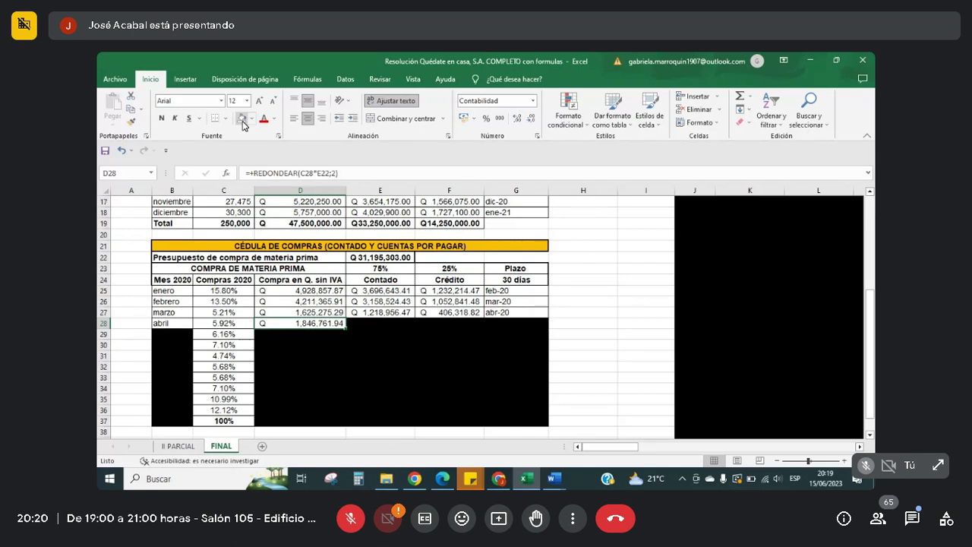
# Remove the black fill from April's Contado, Crédito and Plazo cells E28, F28 and G28.
pyautogui.press('Right')
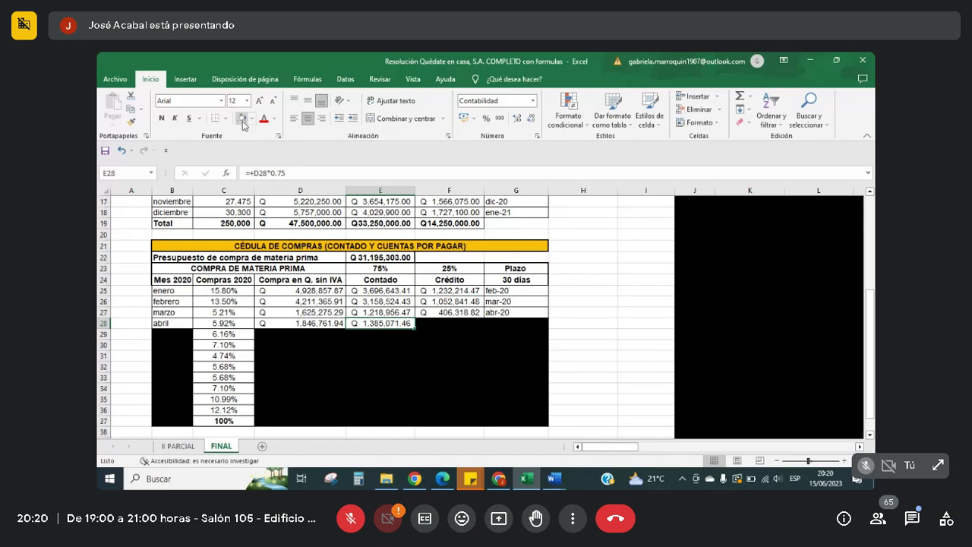
pyautogui.press('Right')
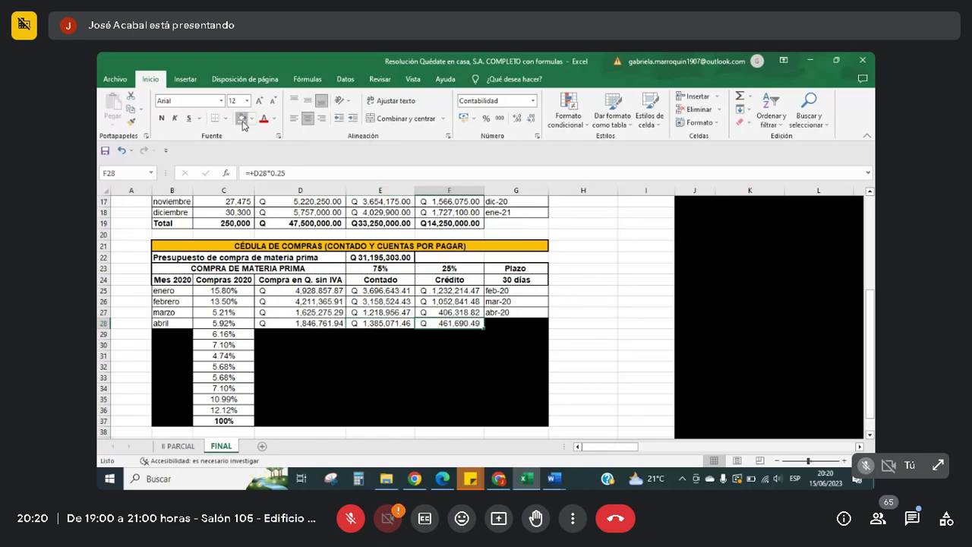
pyautogui.press('Left')
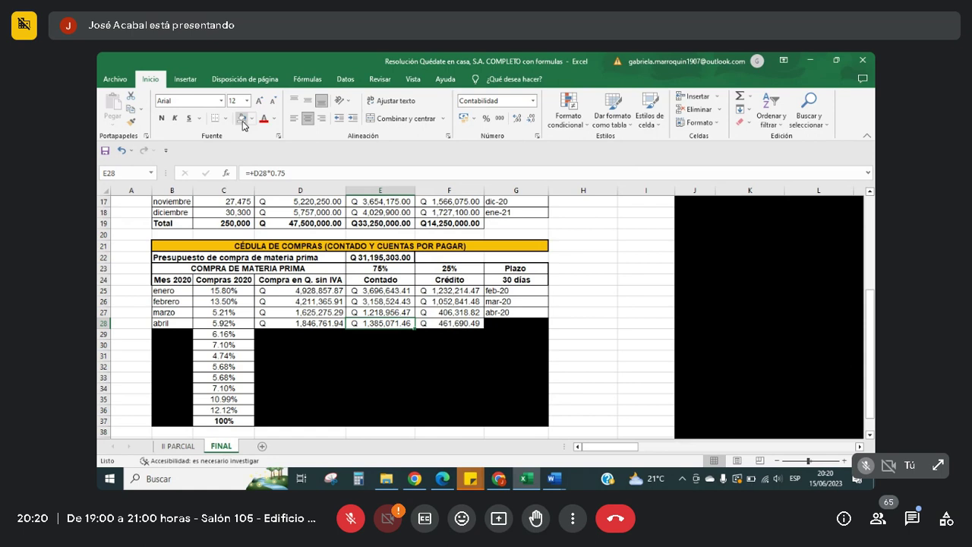
pyautogui.press('Right')
pyautogui.press('Right')
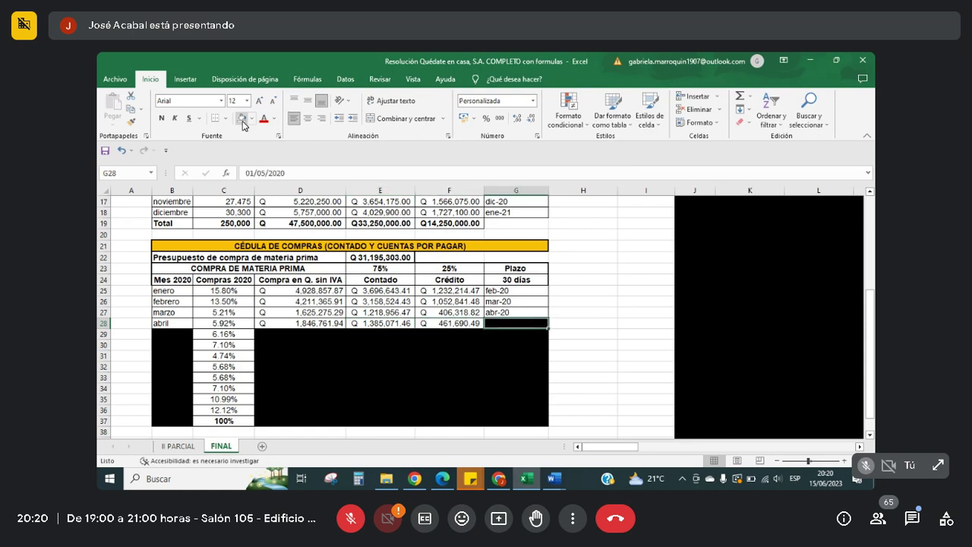
pyautogui.click(241, 118)
# Remove the black fill from the May to December rows of the purchases schedule, range B29:G36.
pyautogui.press('Return')
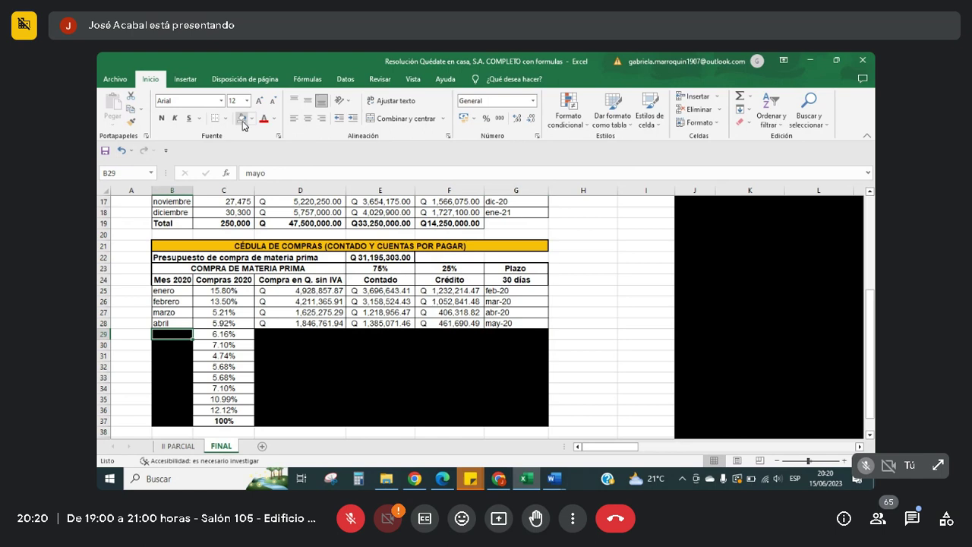
pyautogui.hotkey('shift', 'Down')
pyautogui.hotkey('shift', 'Down')
pyautogui.hotkey('shift', 'Down')
pyautogui.hotkey('shift', 'Right')
pyautogui.hotkey('shift', 'Down')
pyautogui.hotkey('shift', 'Down')
pyautogui.hotkey('shift', 'Down')
pyautogui.hotkey('shift', 'Down')
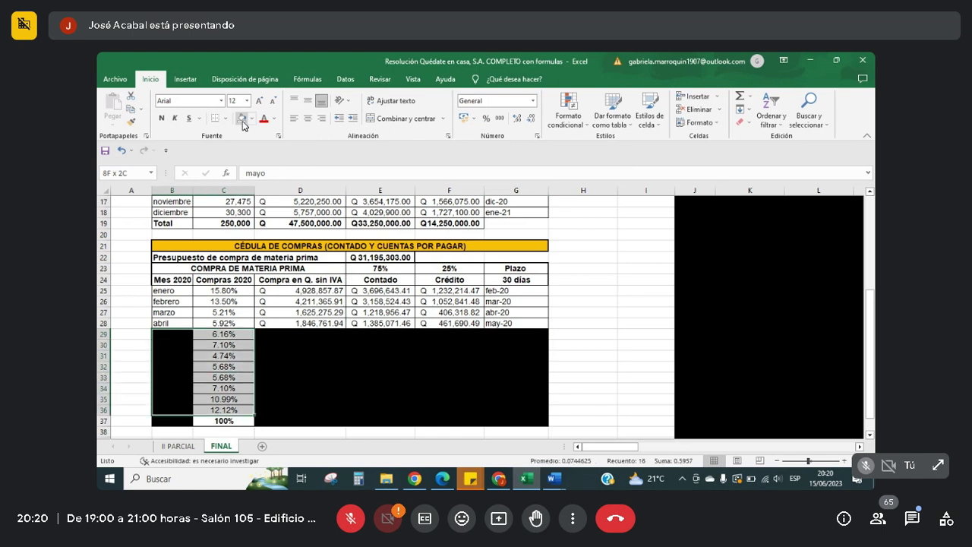
pyautogui.hotkey('shift', 'Right')
pyautogui.hotkey('shift', 'Right')
pyautogui.hotkey('shift', 'Right')
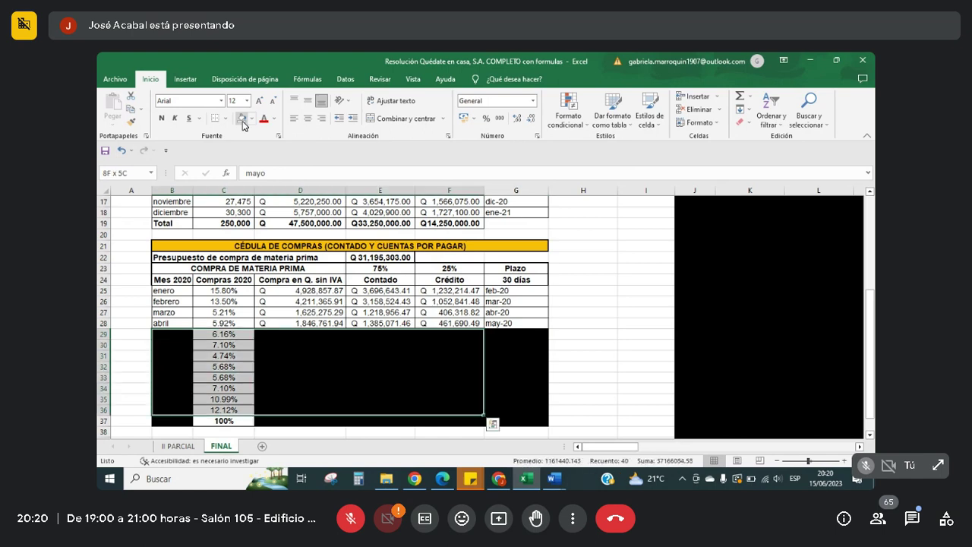
pyautogui.hotkey('shift', 'Right')
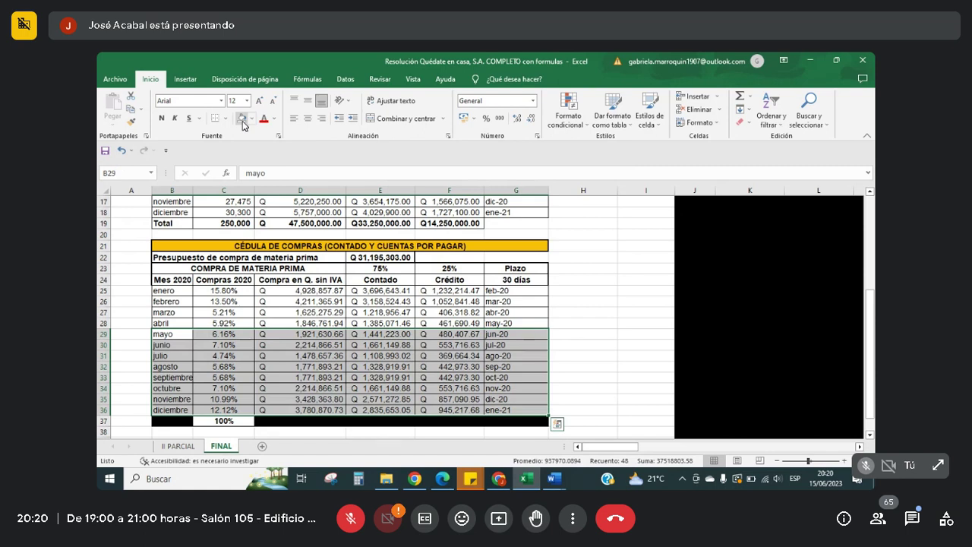
# Remove the black fill from the Total row of the purchases schedule, range B37:G37.
pyautogui.press('Down')
pyautogui.press('Down')
pyautogui.press('Down')
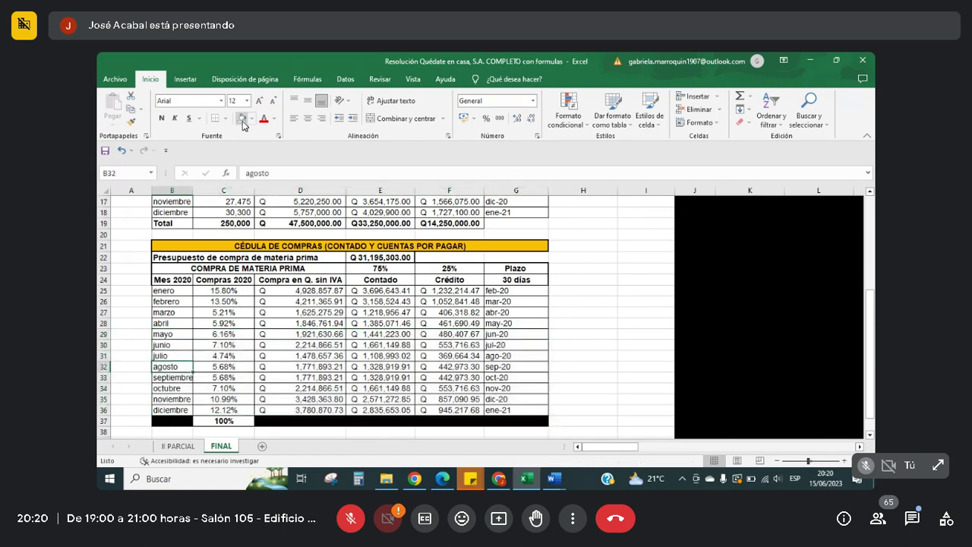
pyautogui.press('Up')
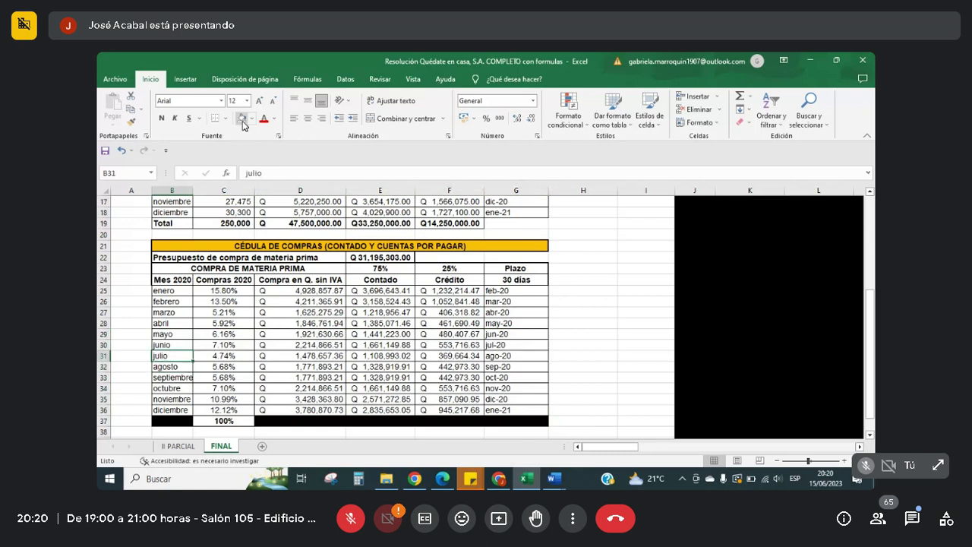
pyautogui.hotkey('ctrl', 'Down')
pyautogui.press('Down')
pyautogui.hotkey('shift', 'ctrl', 'Right')
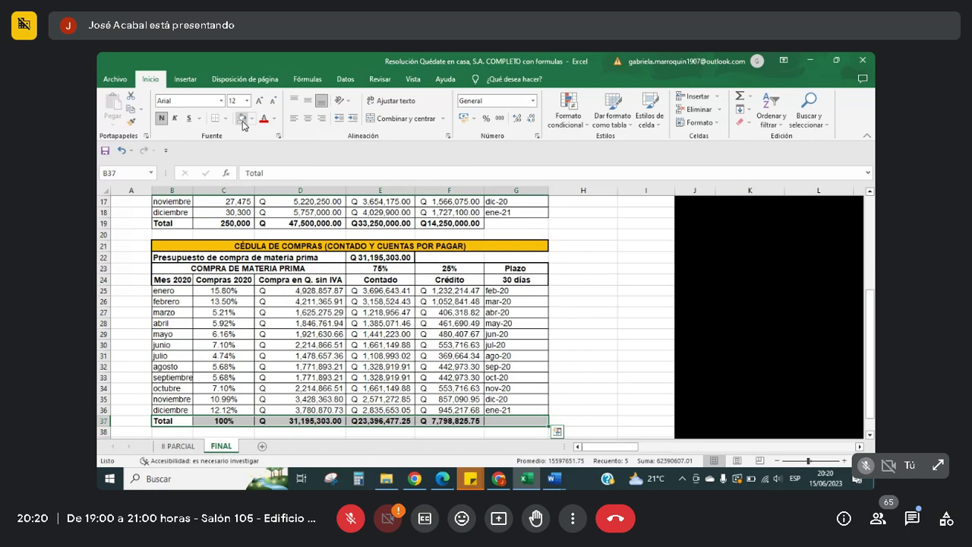
# Check the totals in C37, D37, E37 and F37, and the combined sum of E37:F37, against the purchase budget in E22.
pyautogui.click(227, 417)
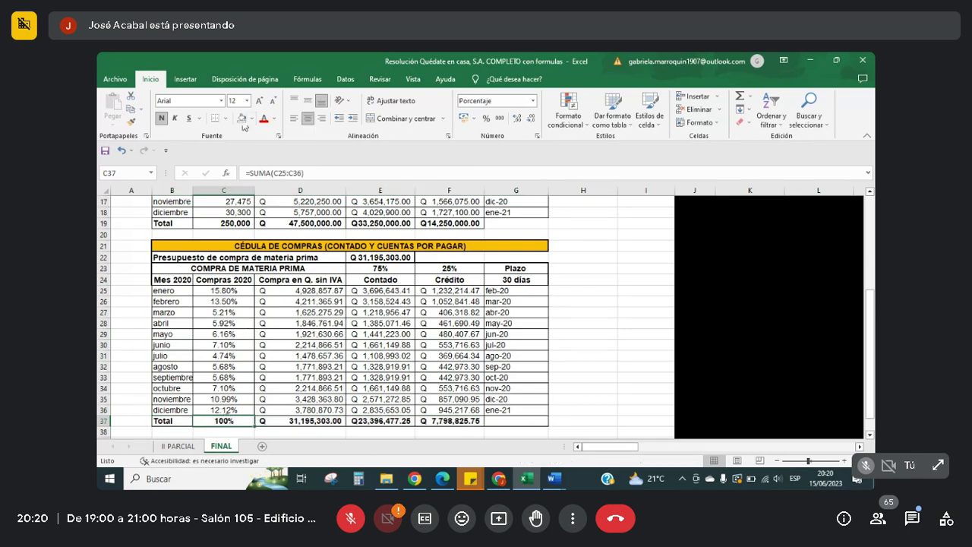
pyautogui.click(288, 430)
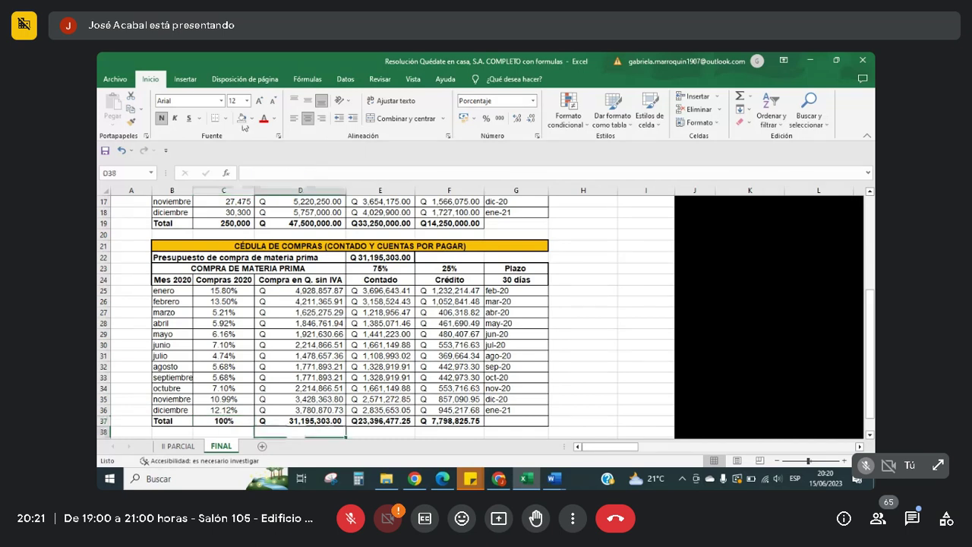
pyautogui.click(304, 422)
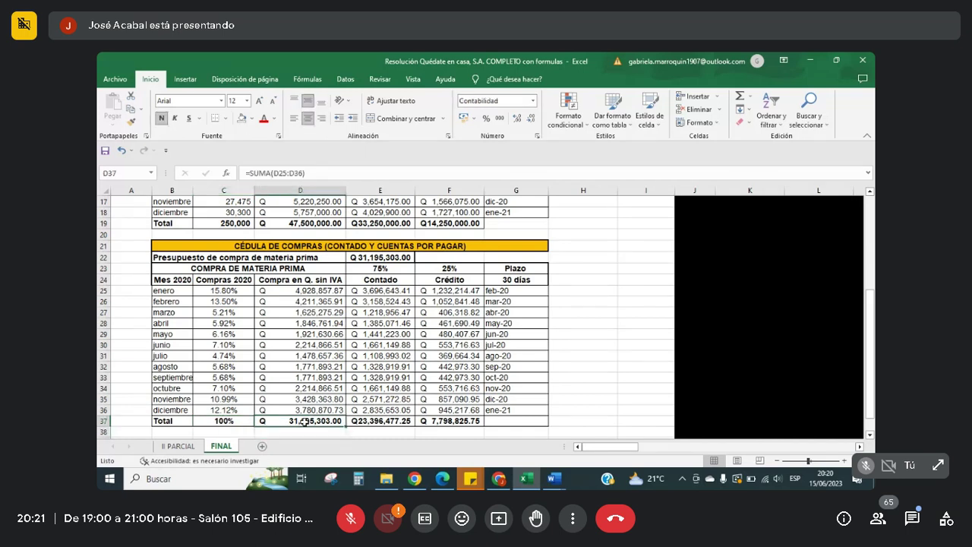
pyautogui.click(377, 259)
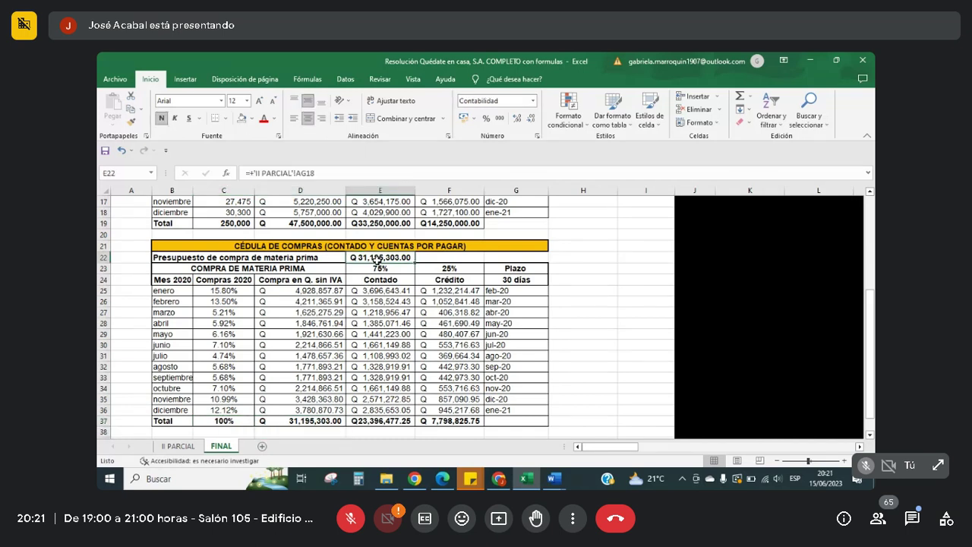
pyautogui.click(381, 419)
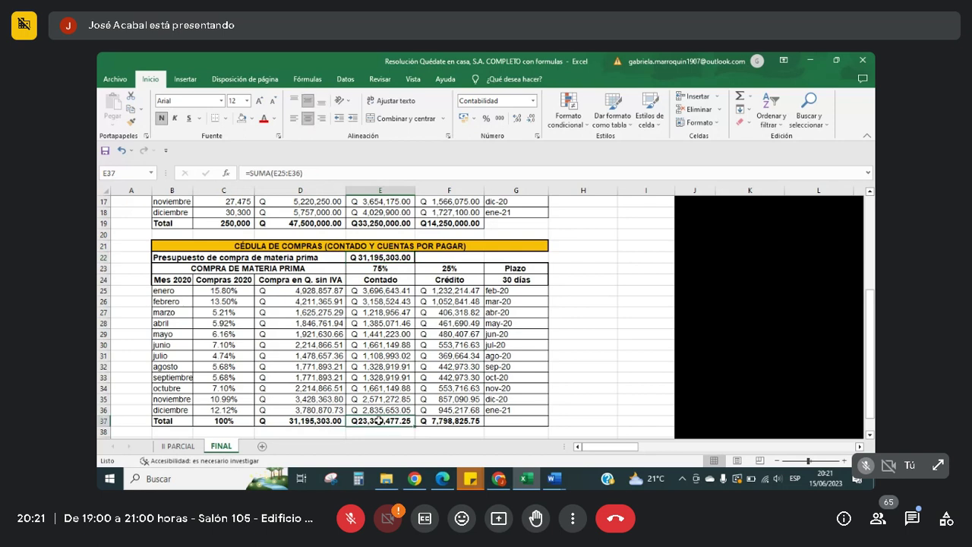
pyautogui.click(560, 398)
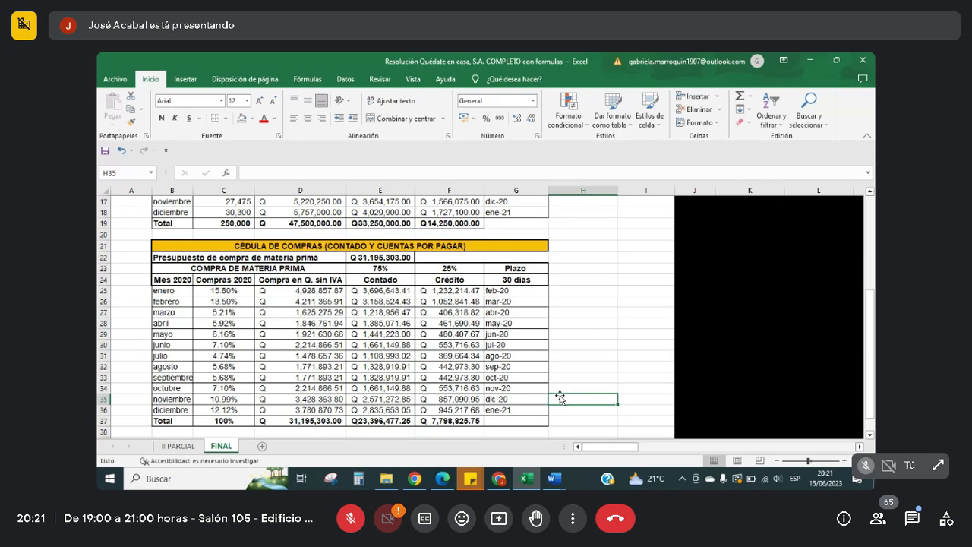
pyautogui.click(450, 418)
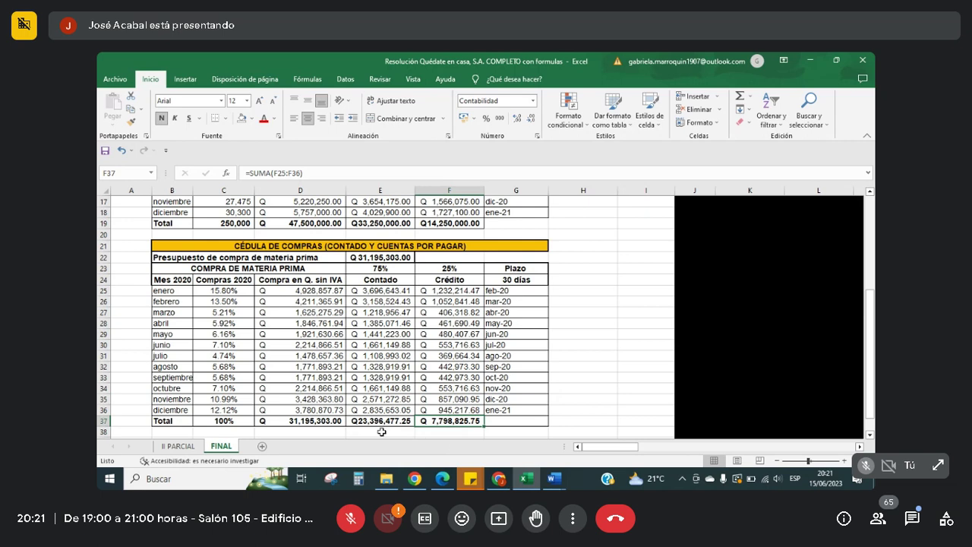
pyautogui.moveTo(367, 420); pyautogui.dragTo(449, 420)
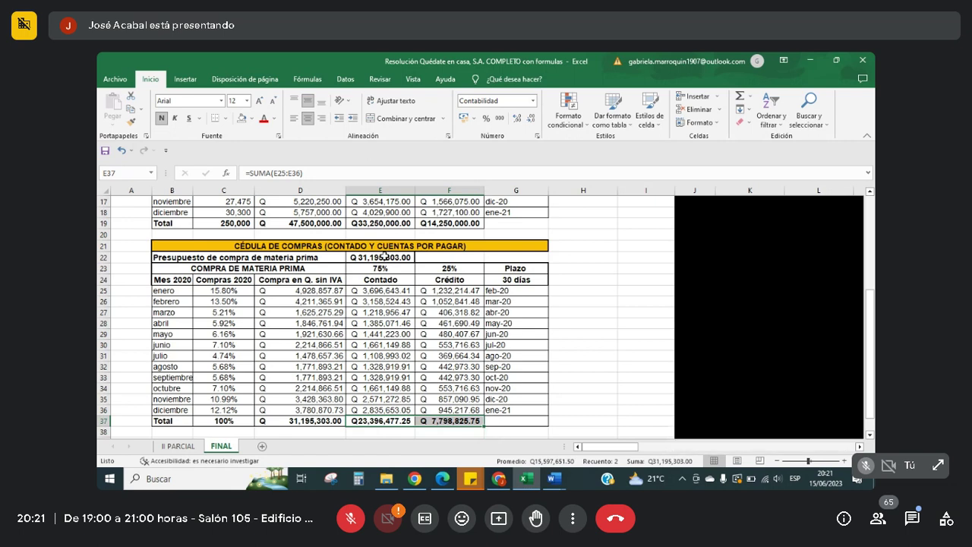
# Examine the complete purchases schedule in B21:G37, from its heading and percentages through the Total row, at a slightly larger zoom.
pyautogui.click(573, 346)
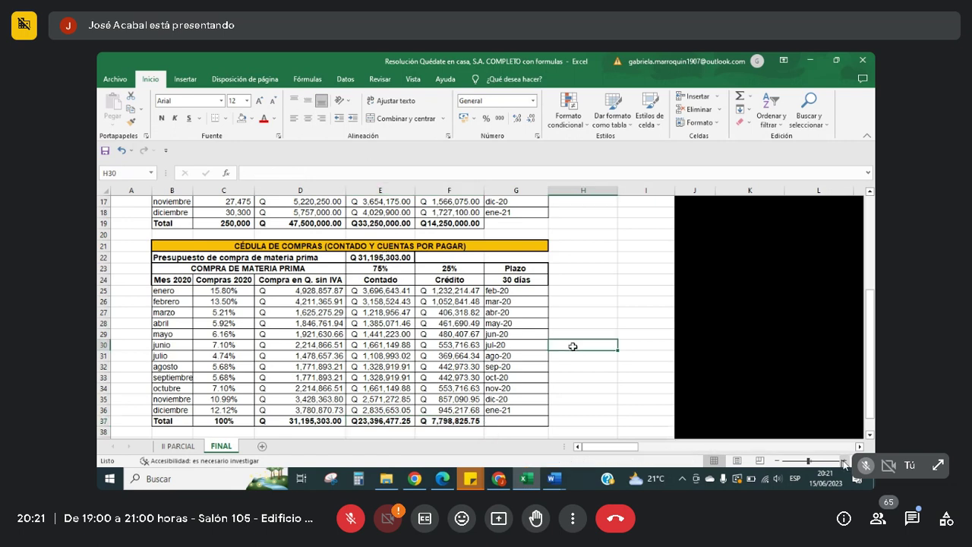
pyautogui.scroll(1, 573, 347)
pyautogui.click(614, 379)
pyautogui.press('Down')
pyautogui.press('Down')
pyautogui.press('Down')
pyautogui.press('Down')
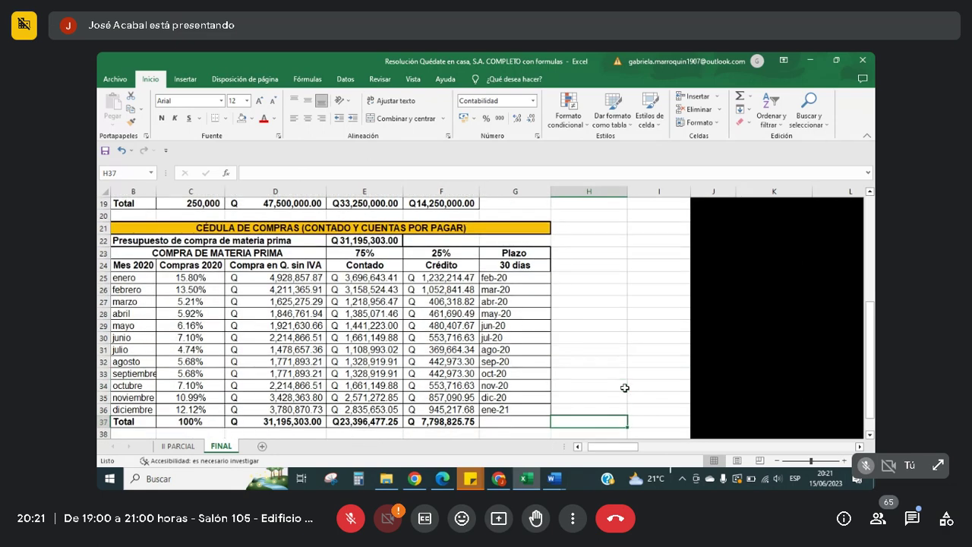
pyautogui.press('Left')
pyautogui.press('Left')
pyautogui.press('Left')
pyautogui.press('Left')
pyautogui.press('Left')
pyautogui.press('Left')
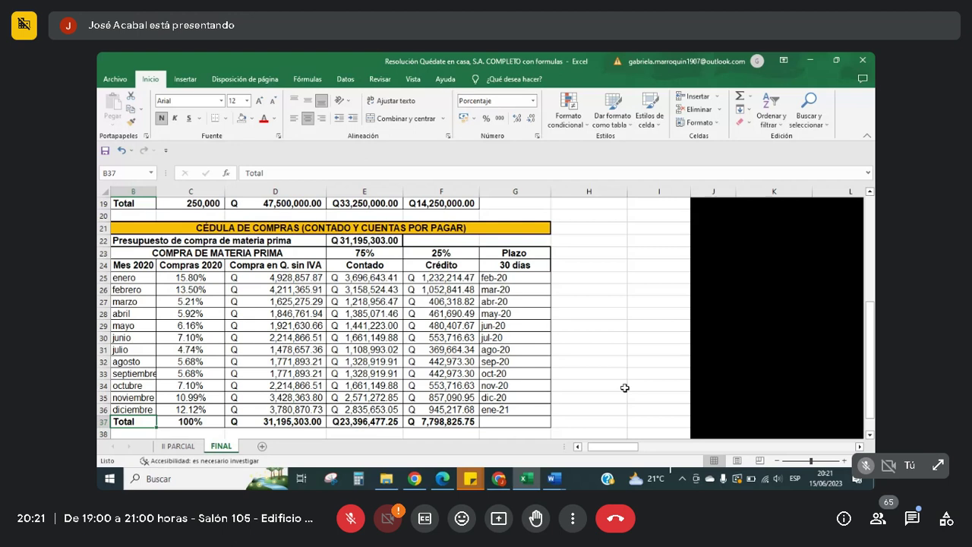
pyautogui.press('Left')
pyautogui.click(667, 302)
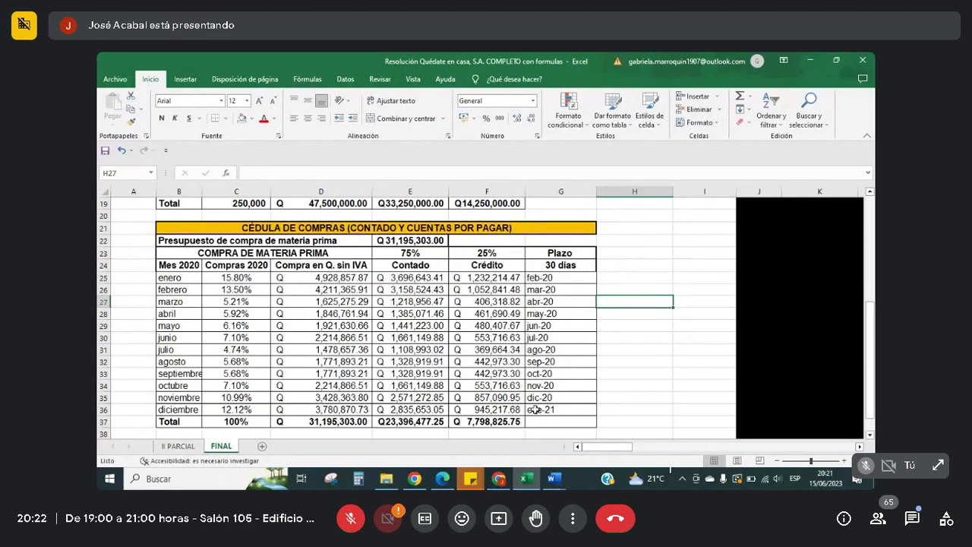
# Switch to the Google Meet call in Chrome, read the participants' latest chat messages, and close the chat.
pyautogui.moveTo(502, 486)
pyautogui.click(498, 425)
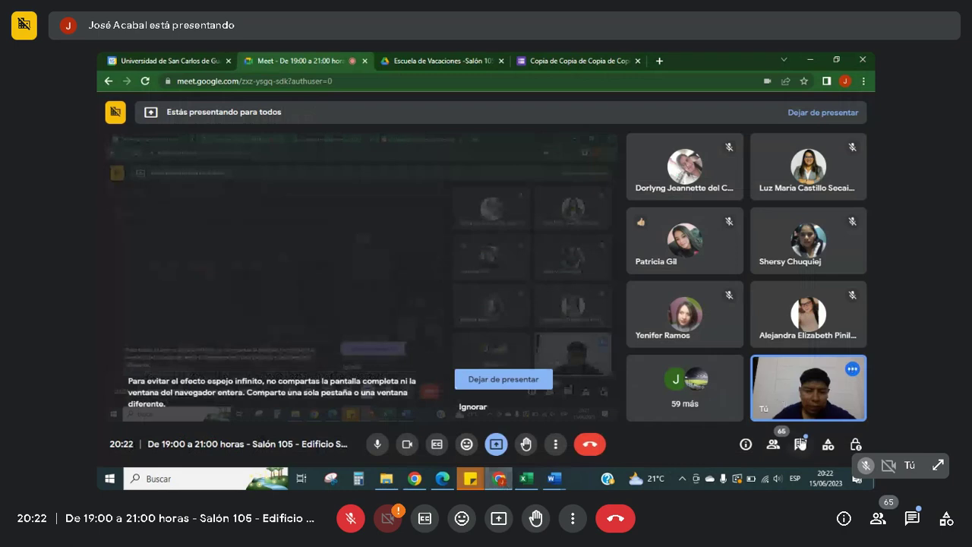
pyautogui.click(801, 444)
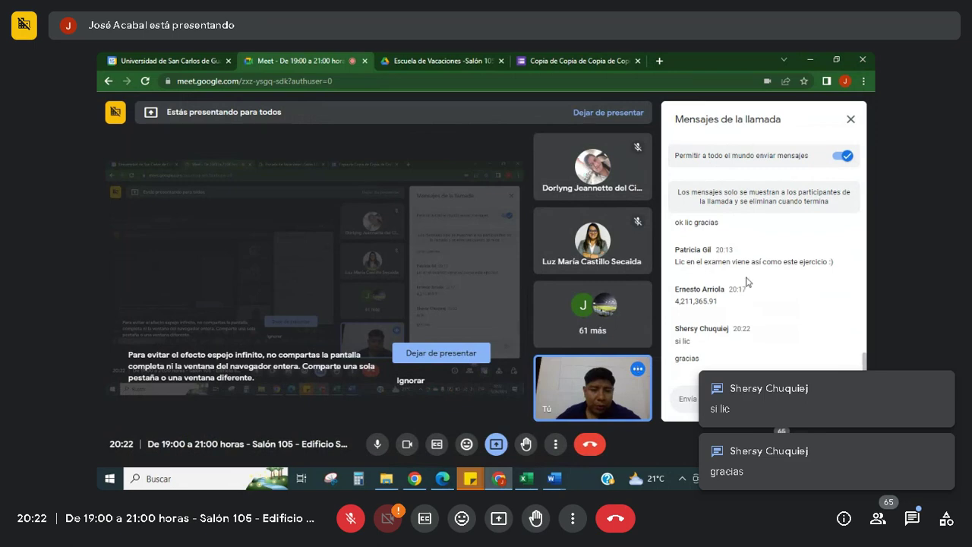
pyautogui.click(850, 119)
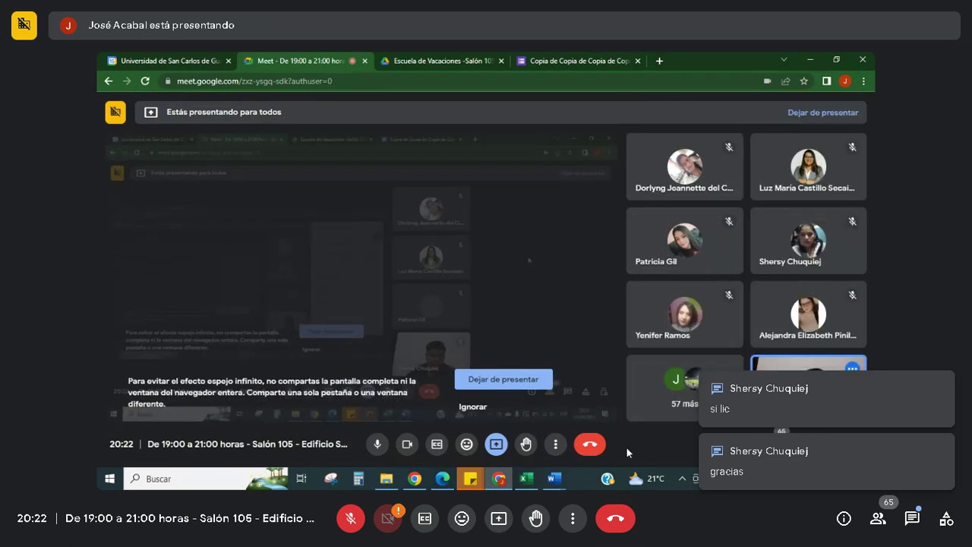